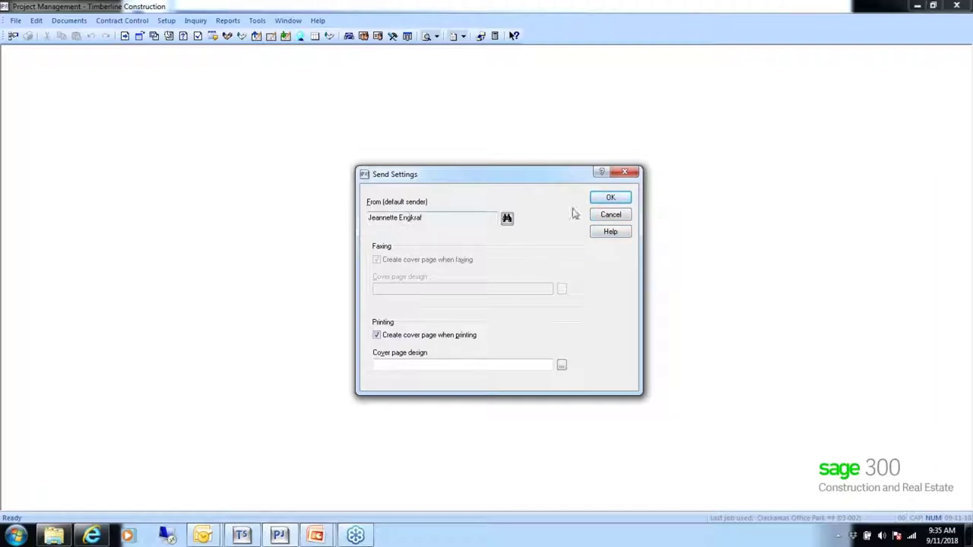
Close Send Settings without changes and open PJ Settings under File > Company Settings.
{"action": "left_click", "coordinate": [611, 215]}
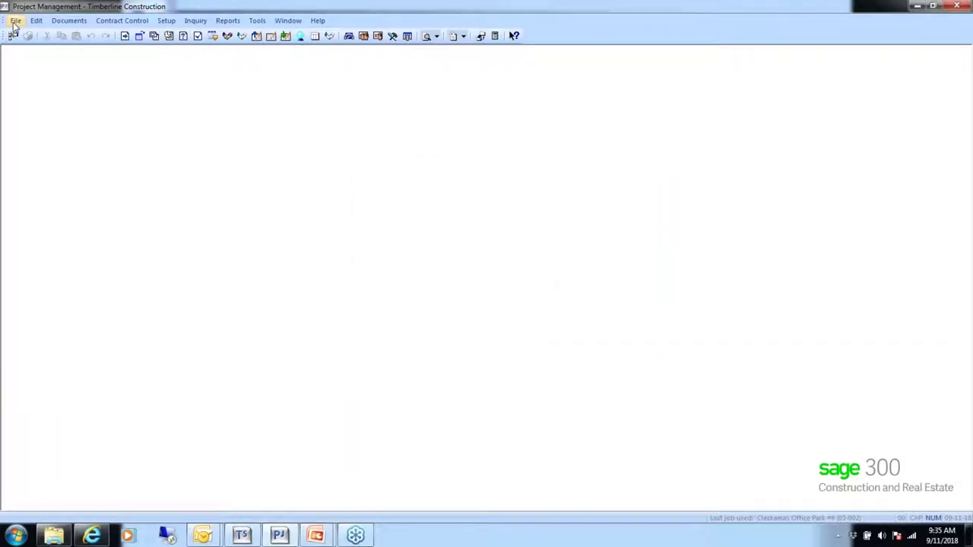
{"action": "left_click", "coordinate": [16, 21]}
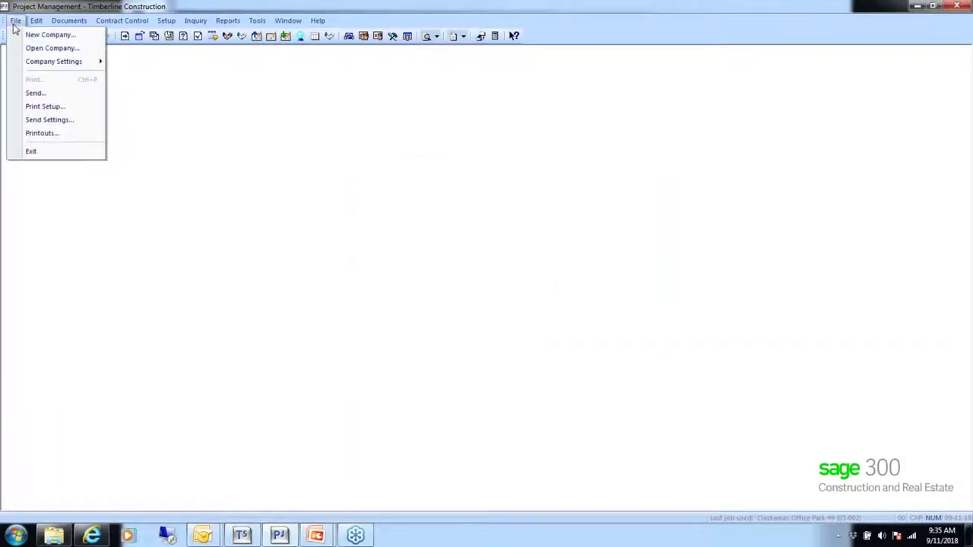
{"action": "mouse_move", "coordinate": [30, 63]}
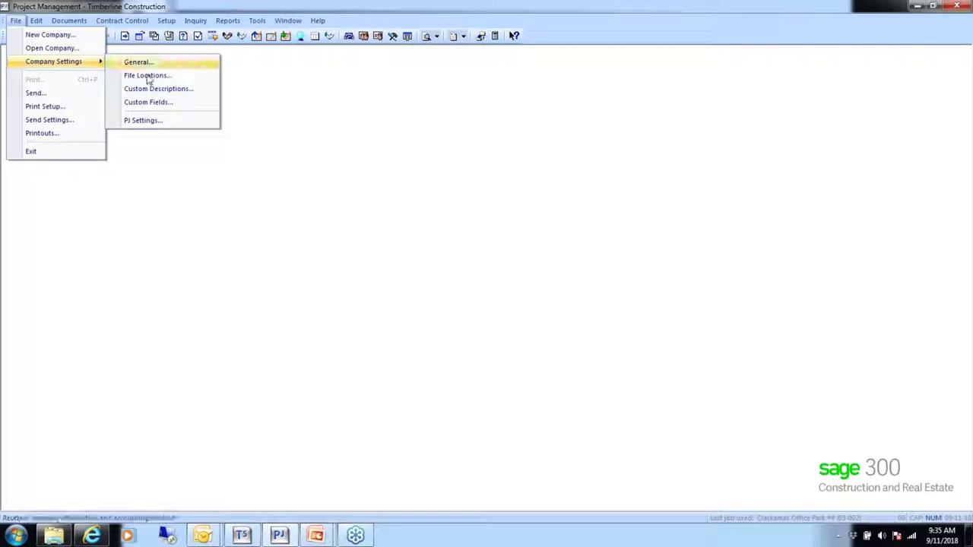
{"action": "left_click", "coordinate": [154, 124]}
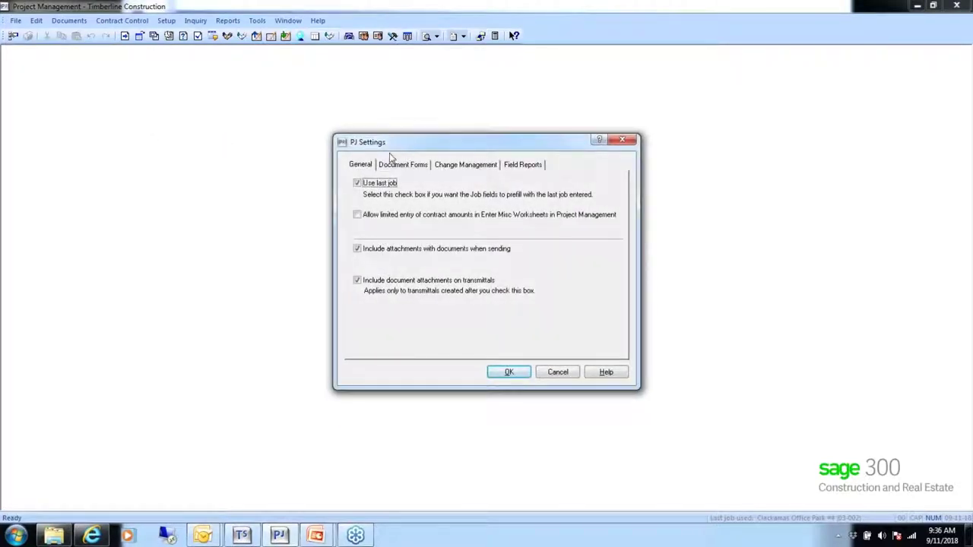
{"action": "left_click", "coordinate": [399, 167]}
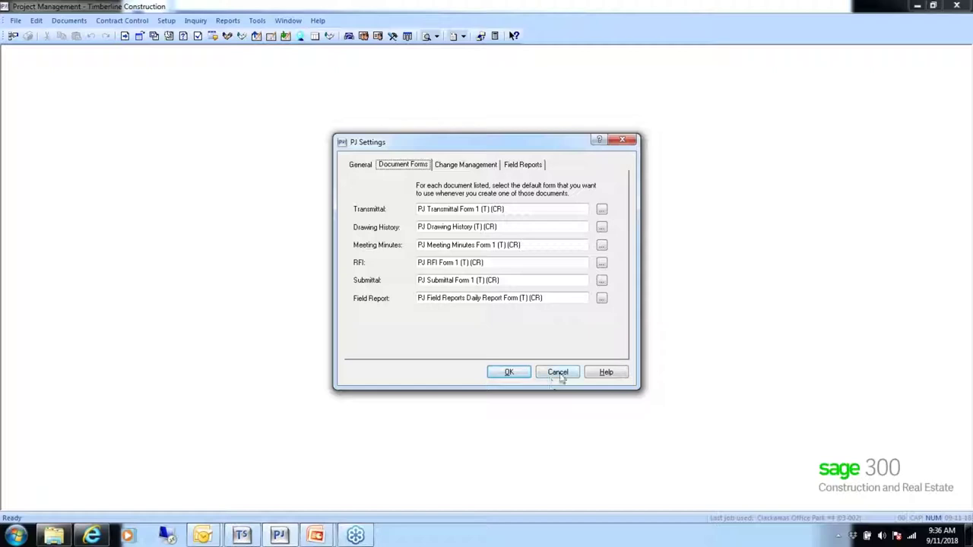
{"action": "left_click", "coordinate": [511, 376]}
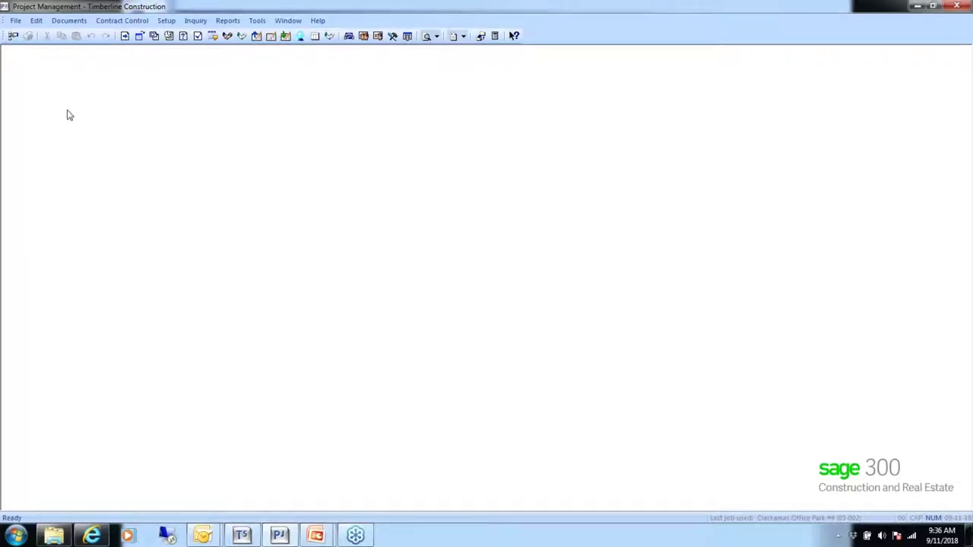
Start new transmittal 11 for Clackamas Office Park #4 and maximize its form.
{"action": "left_click", "coordinate": [69, 21]}
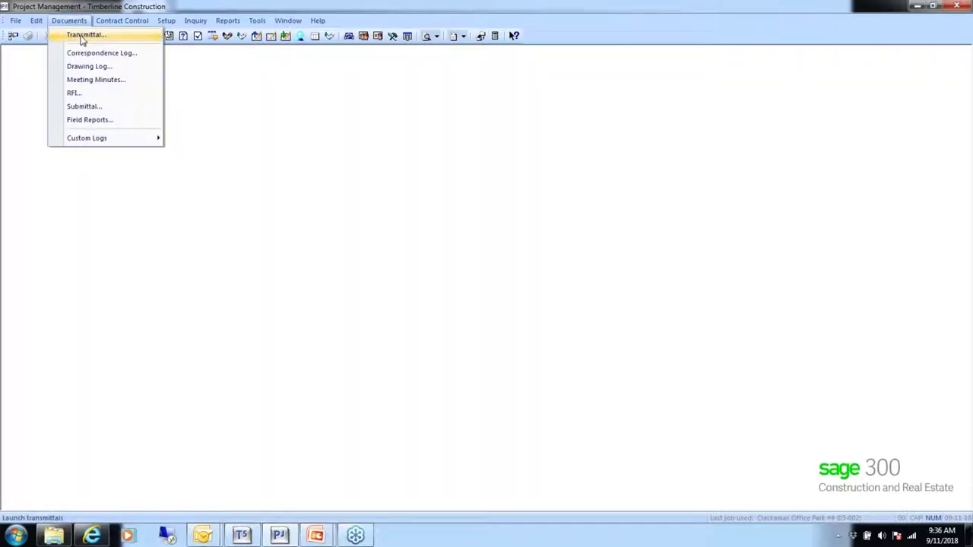
{"action": "left_click", "coordinate": [84, 35]}
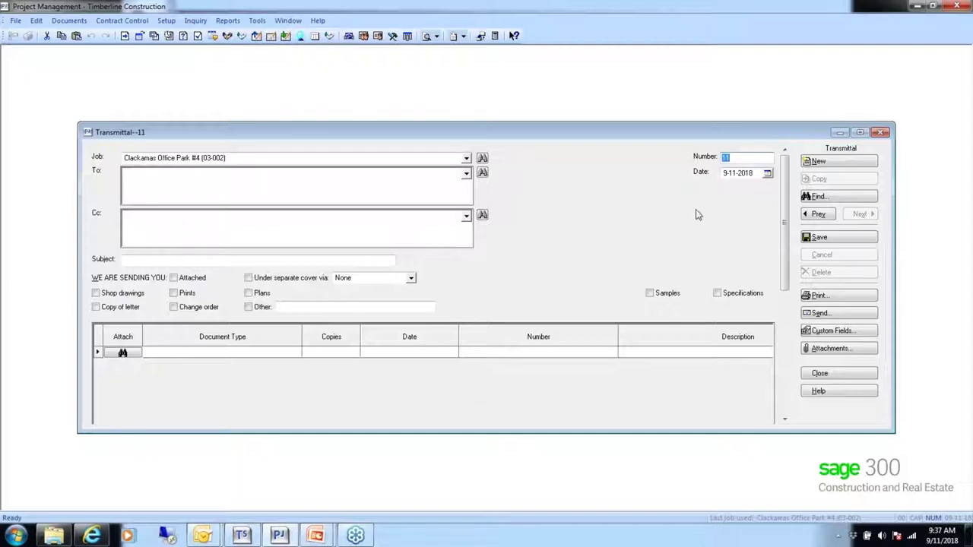
{"action": "left_click", "coordinate": [860, 134]}
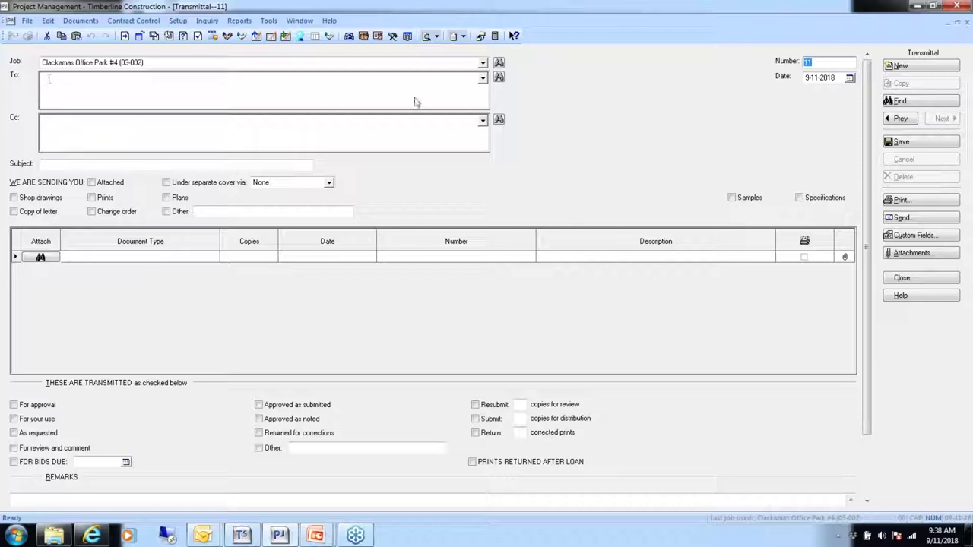
Open the Contact Selection List for the transmittal's To recipients.
{"action": "left_click", "coordinate": [484, 83]}
{"action": "left_click", "coordinate": [483, 80]}
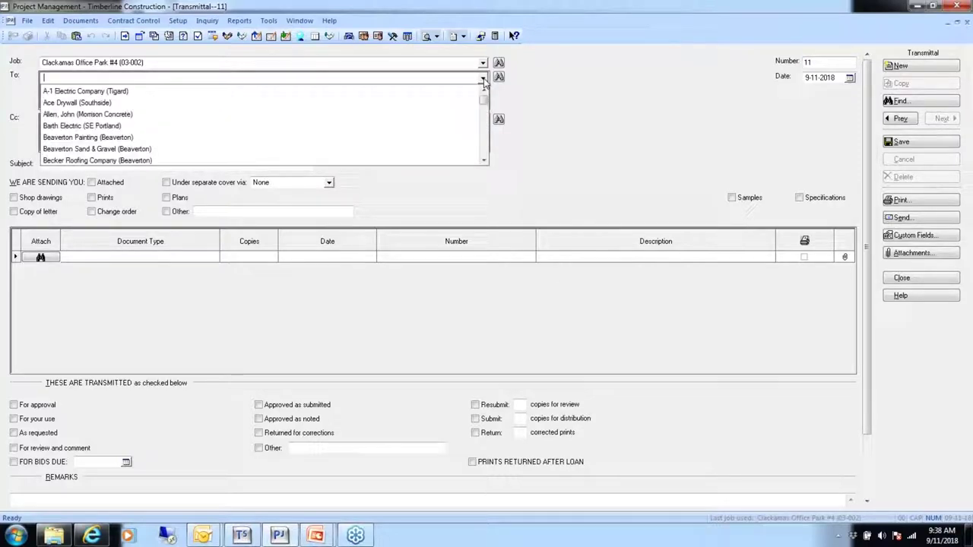
{"action": "mouse_move", "coordinate": [484, 103]}
{"action": "left_mouse_down"}
{"action": "mouse_move", "coordinate": [481, 143]}
{"action": "mouse_move", "coordinate": [482, 92]}
{"action": "left_mouse_up"}
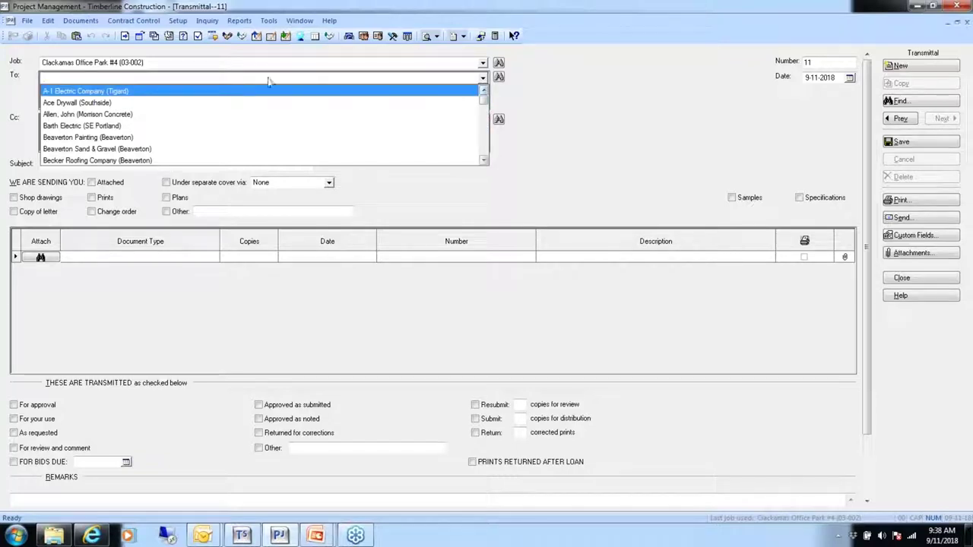
{"action": "left_click", "coordinate": [74, 76]}
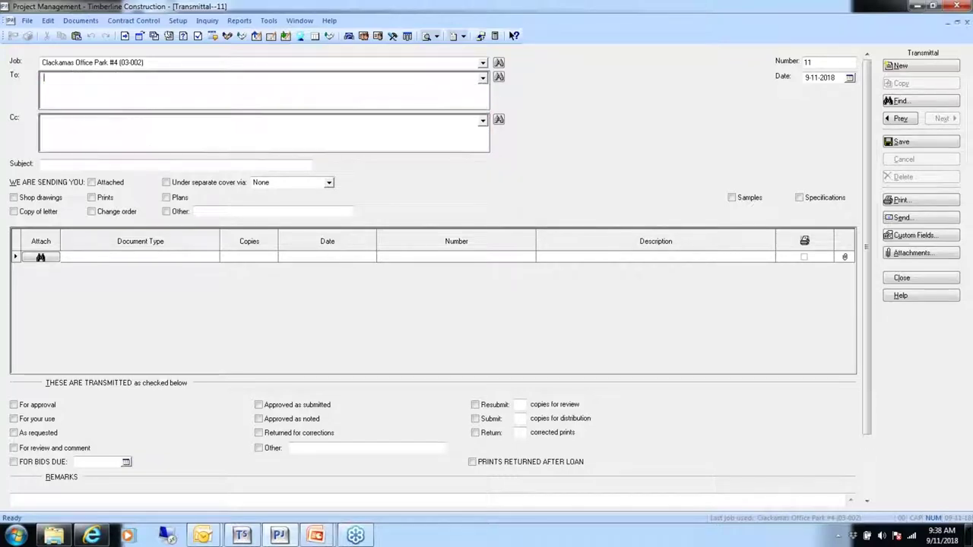
{"action": "left_click", "coordinate": [499, 77]}
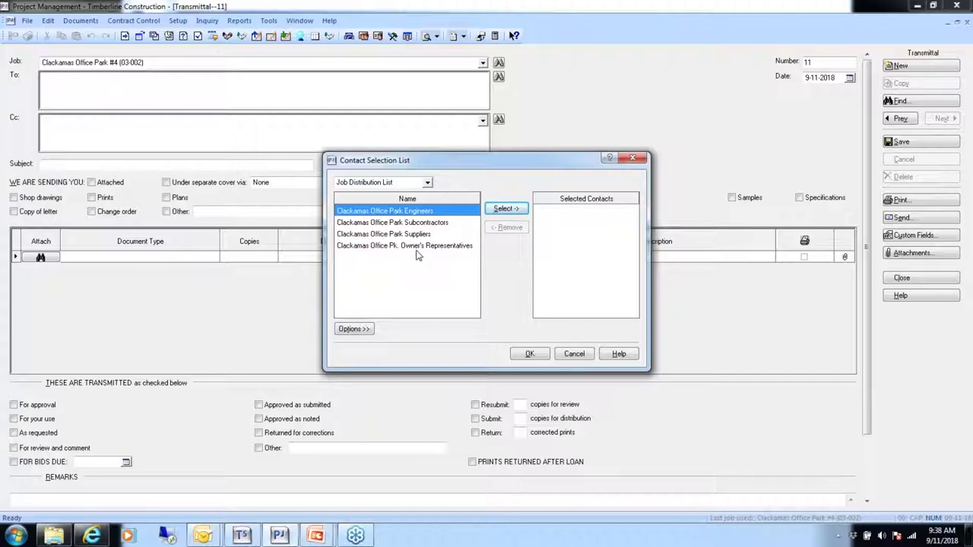
Compare the contact list views, then put the Clackamas Office Park Engineers list in To.
{"action": "left_click", "coordinate": [428, 186]}
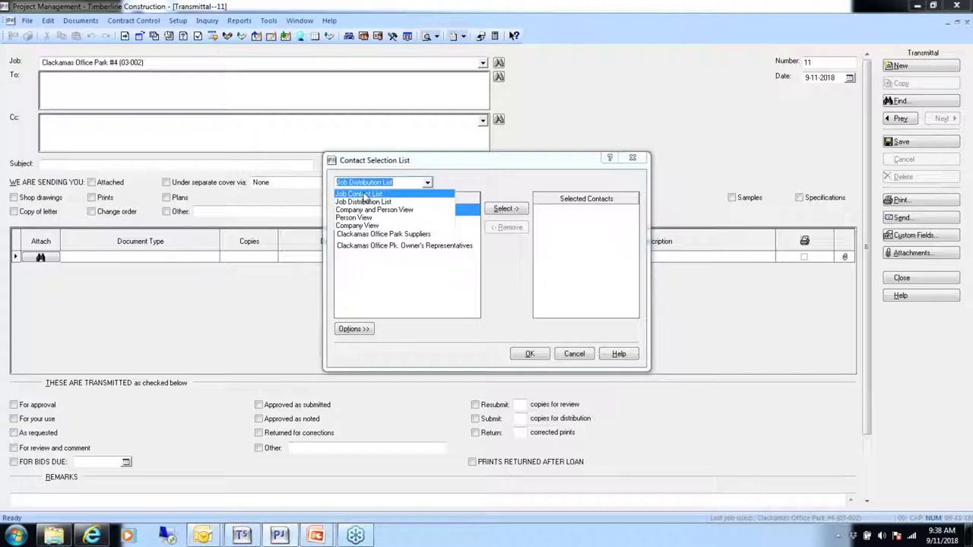
{"action": "left_click", "coordinate": [366, 196]}
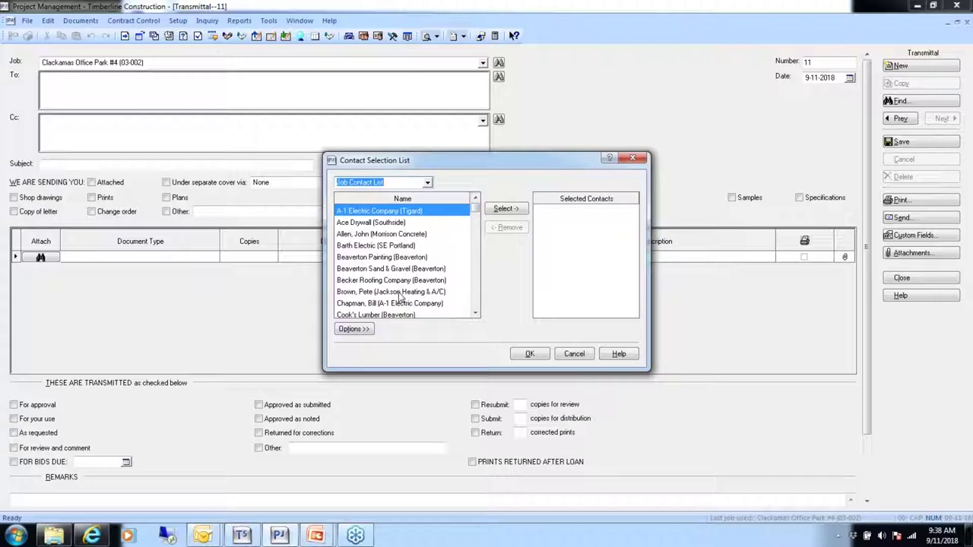
{"action": "left_click", "coordinate": [428, 184]}
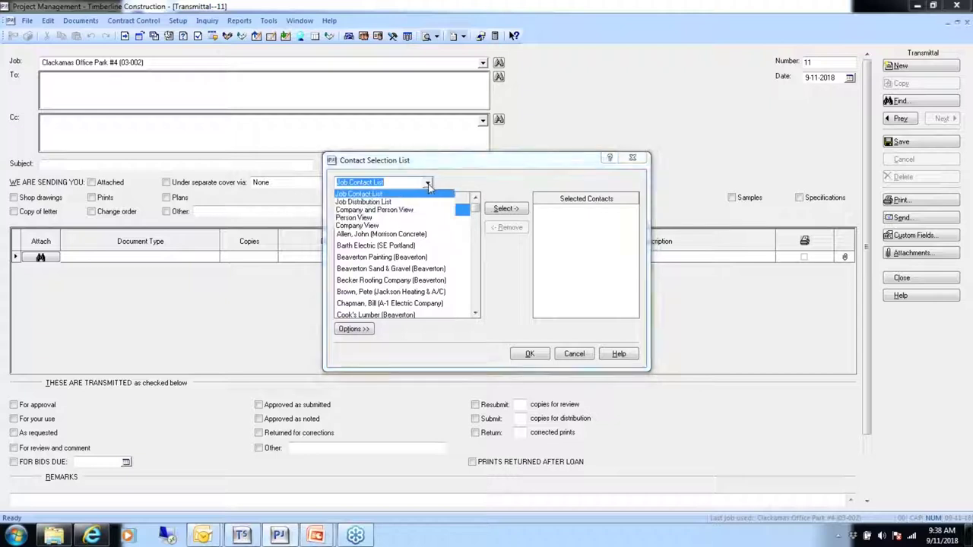
{"action": "left_click", "coordinate": [361, 201]}
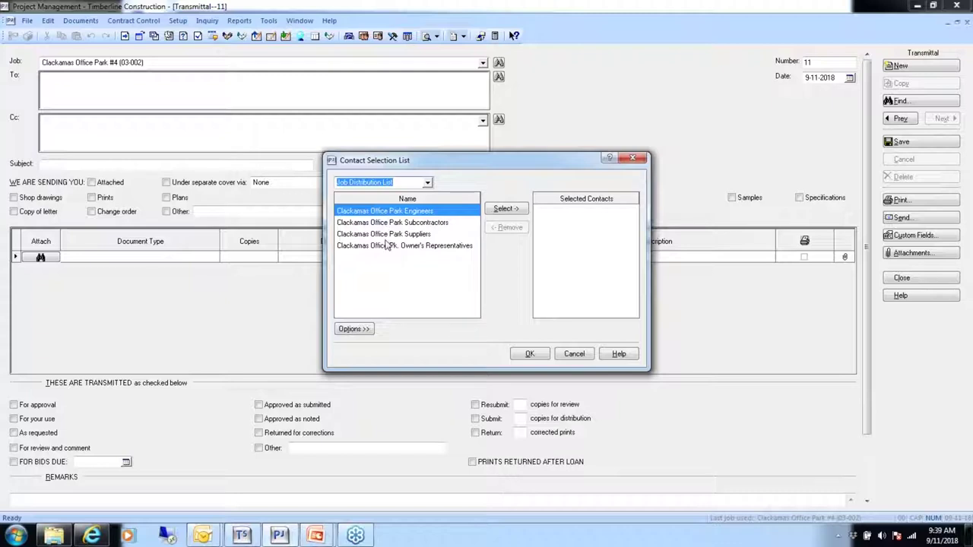
{"action": "left_click", "coordinate": [427, 183]}
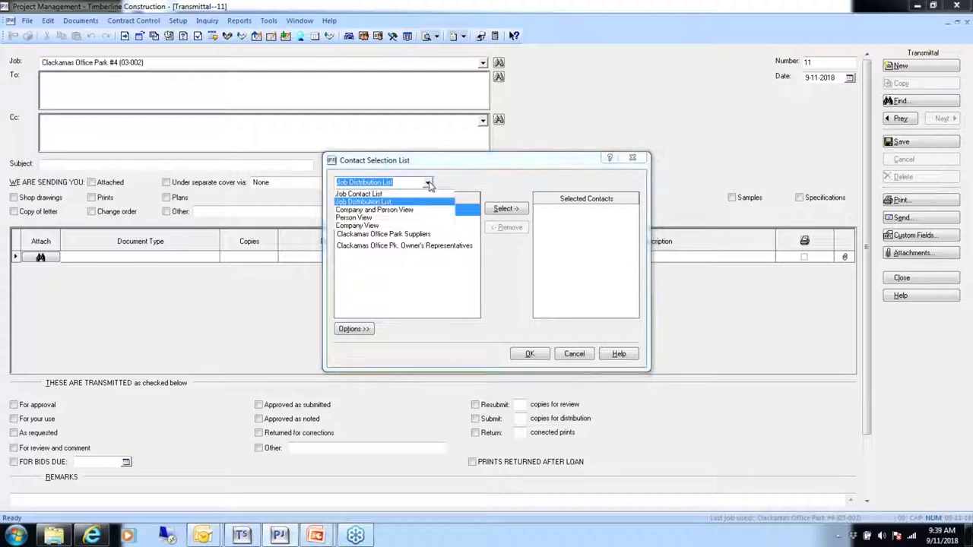
{"action": "left_click", "coordinate": [384, 227]}
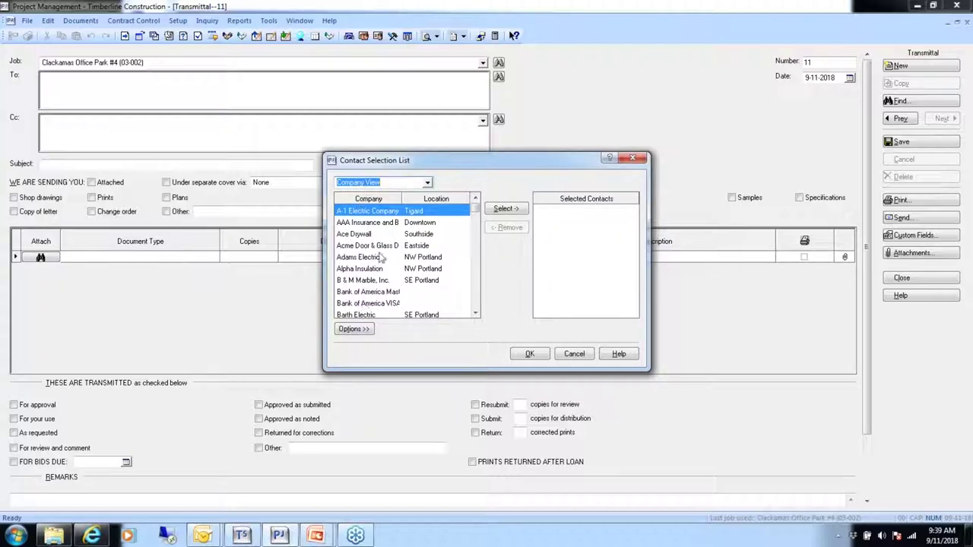
{"action": "left_click", "coordinate": [428, 185]}
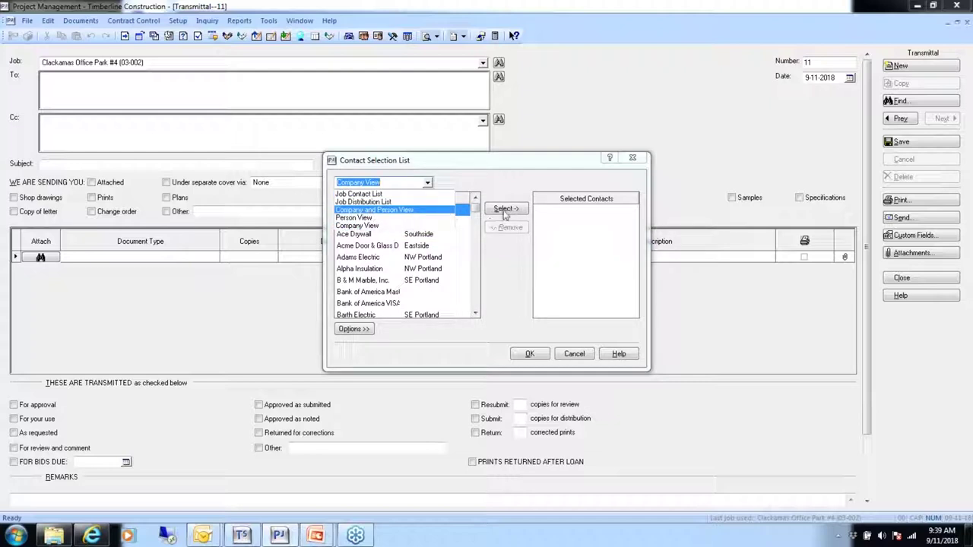
{"action": "left_click", "coordinate": [368, 202]}
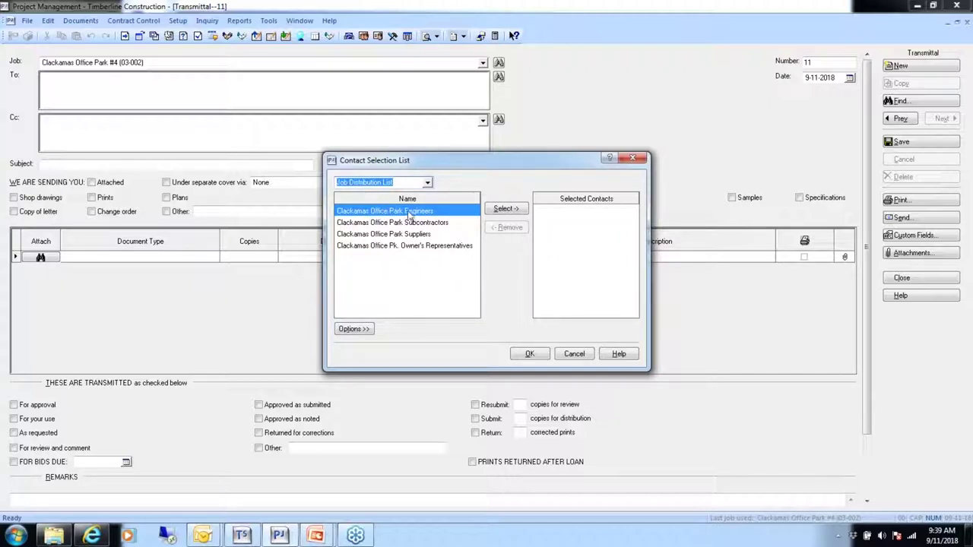
{"action": "left_click", "coordinate": [505, 209]}
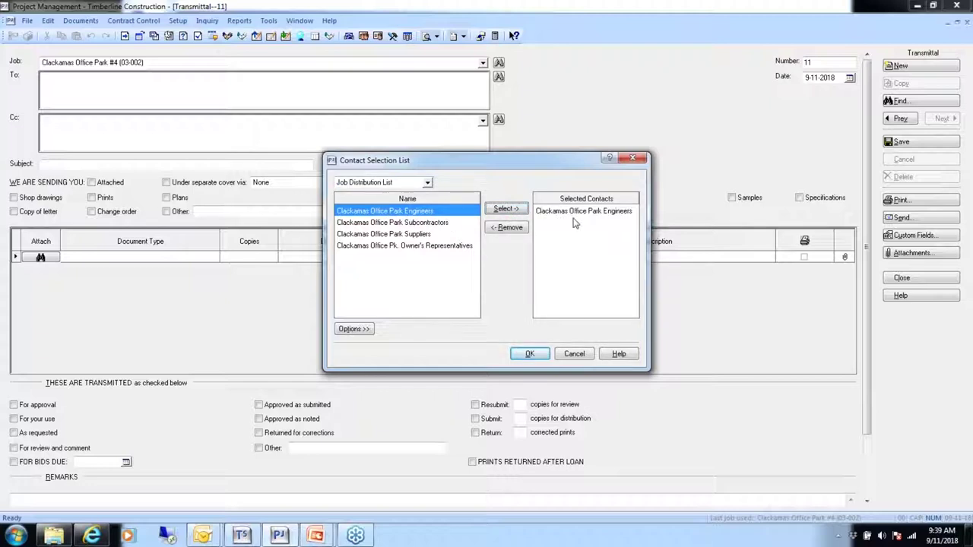
{"action": "left_click", "coordinate": [528, 355]}
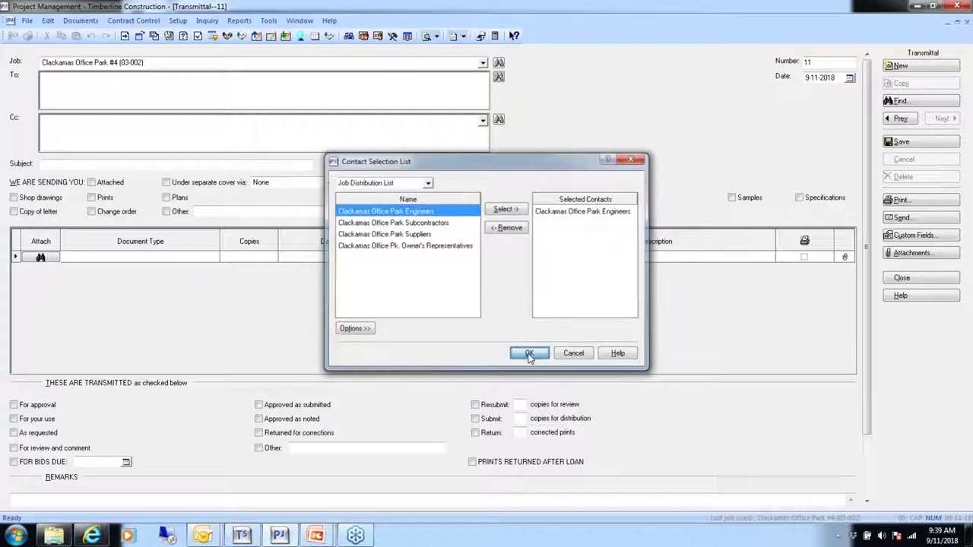
Add the first five Job Contact List entries, A-1 Electric through Beaverton Painting, as Cc.
{"action": "left_click", "coordinate": [52, 124]}
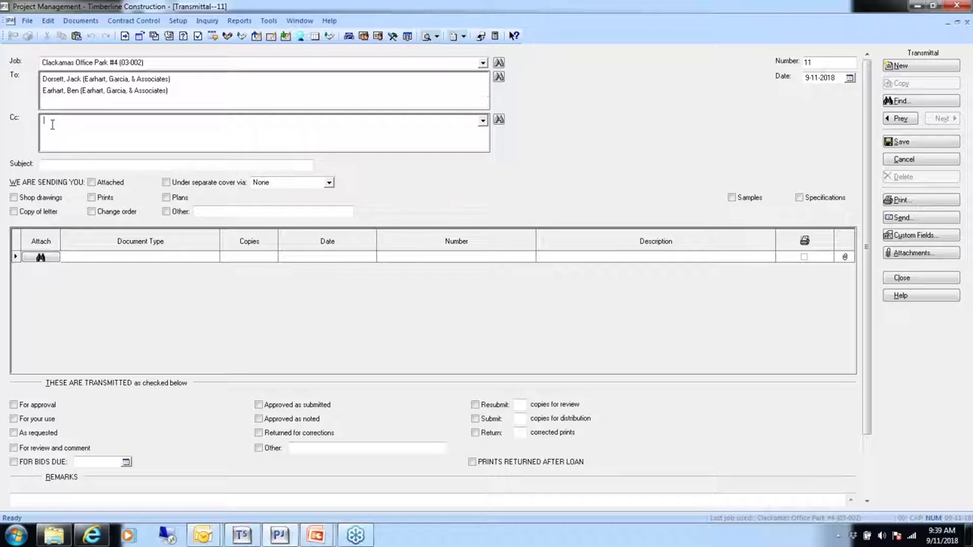
{"action": "left_click", "coordinate": [499, 119]}
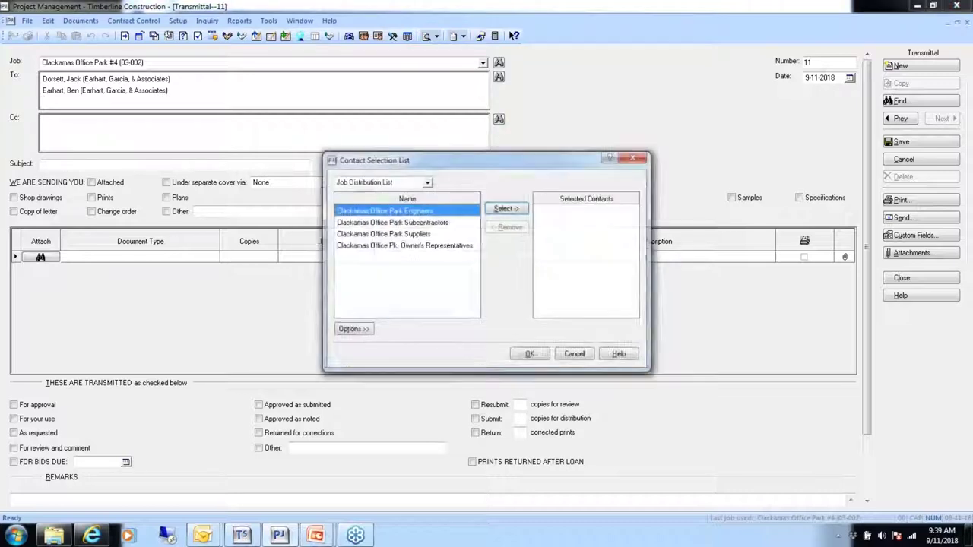
{"action": "left_click", "coordinate": [428, 184]}
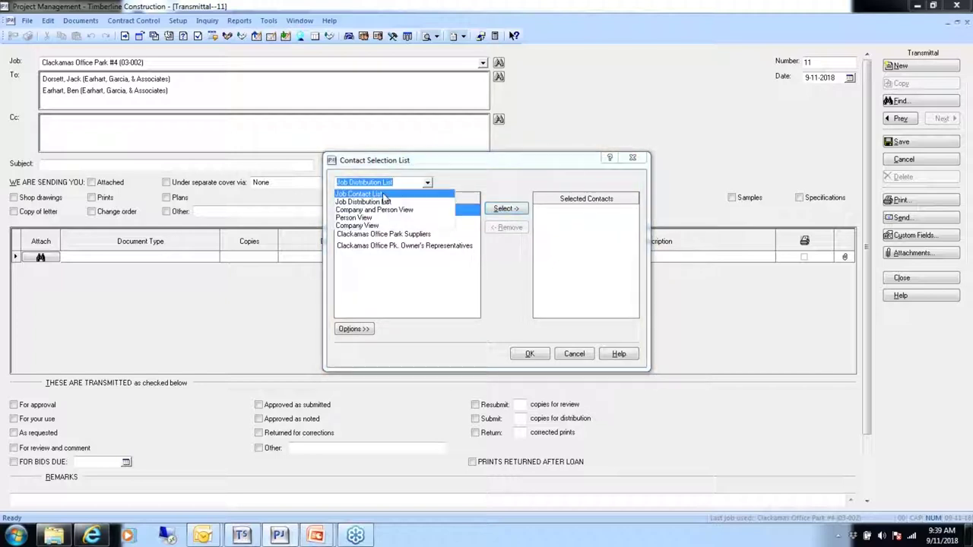
{"action": "left_click", "coordinate": [373, 196]}
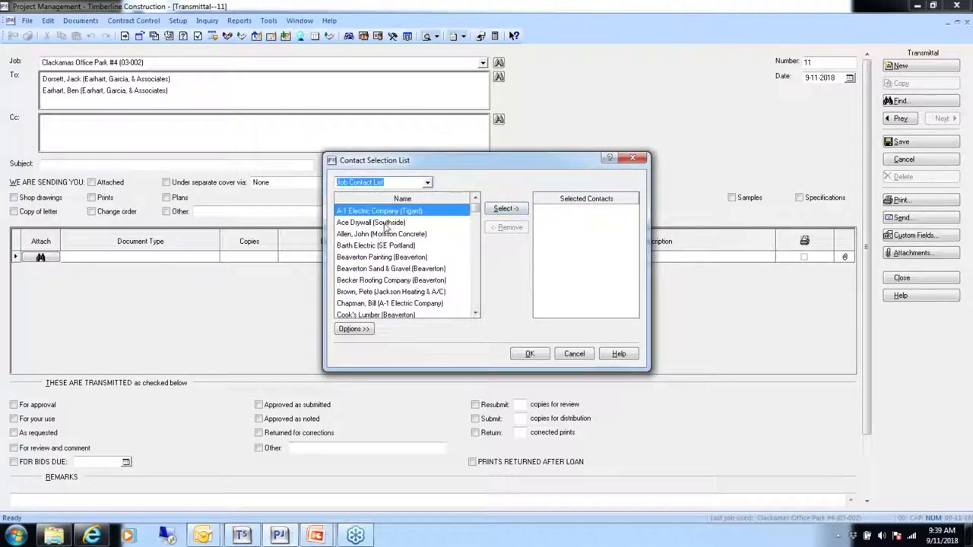
{"action": "left_click", "coordinate": [365, 257], "text": "shift"}
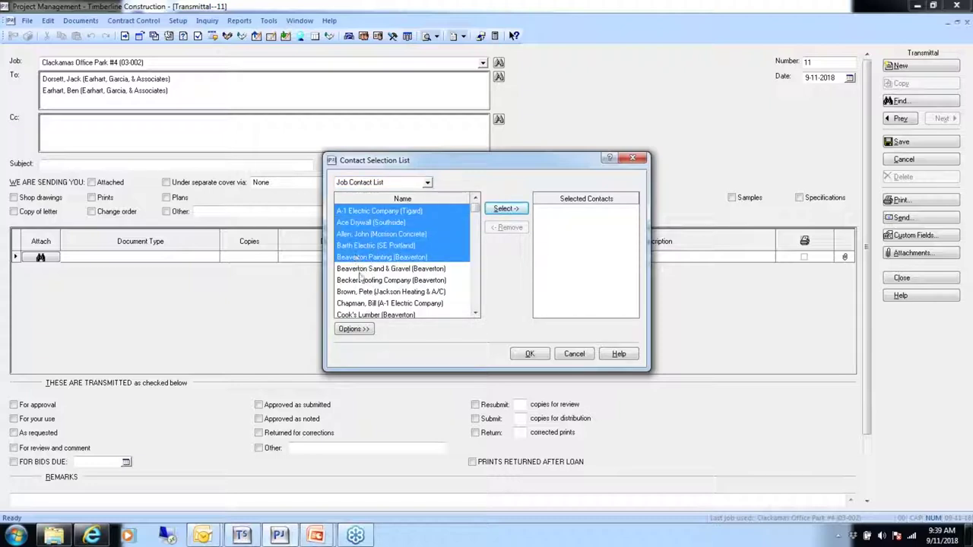
{"action": "left_click", "coordinate": [503, 210]}
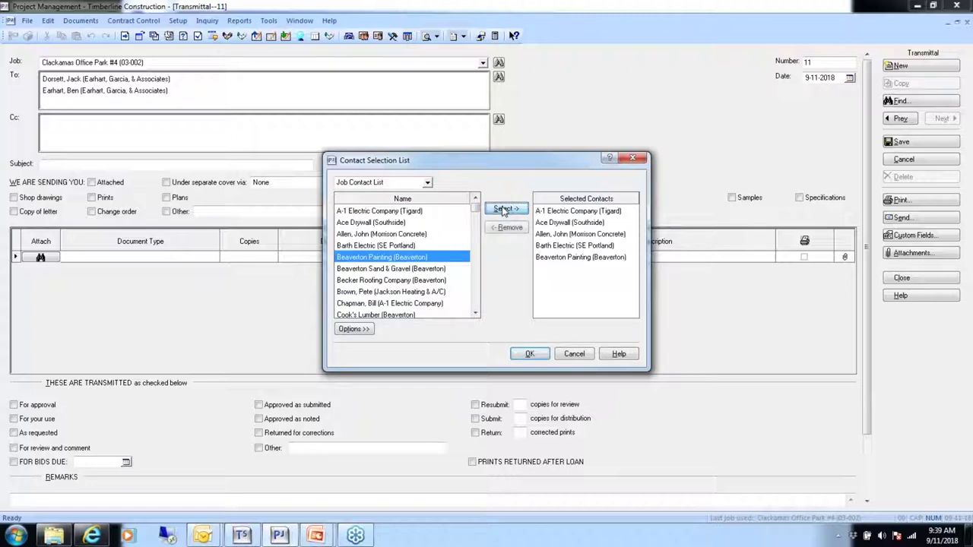
{"action": "left_click", "coordinate": [529, 354]}
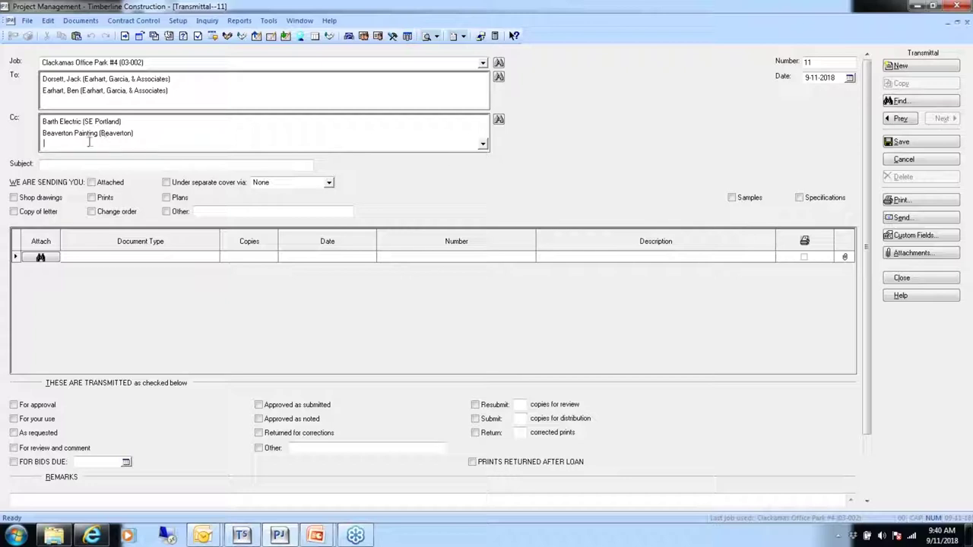
Give the transmittal the subject 'Class', leave Other unchecked, and open Select Transmittal Items.
{"action": "left_click", "coordinate": [58, 164]}
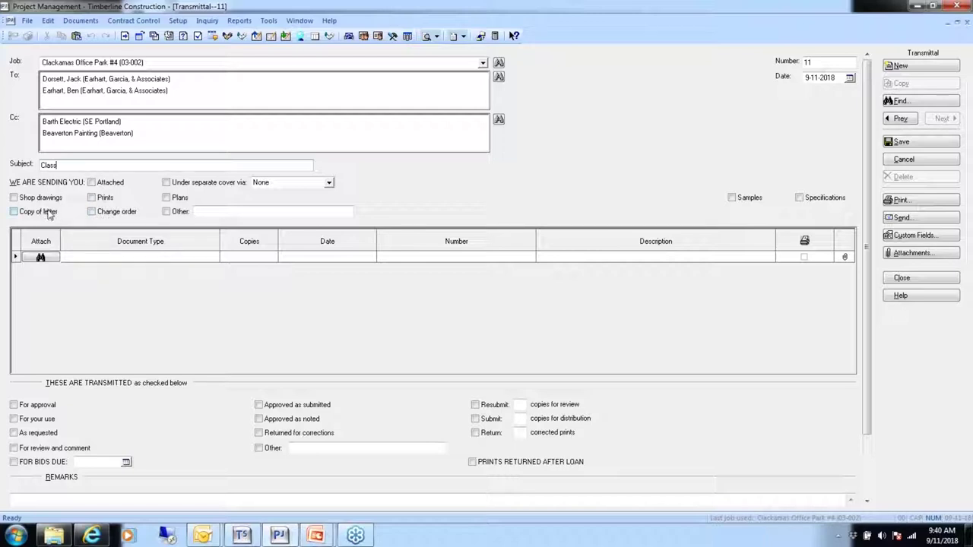
{"action": "left_click", "coordinate": [167, 213]}
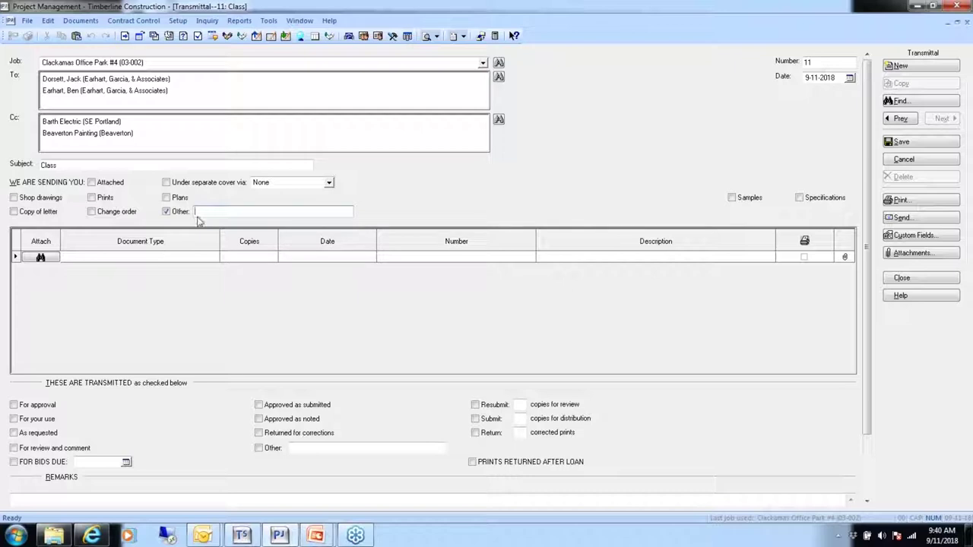
{"action": "left_click", "coordinate": [169, 212]}
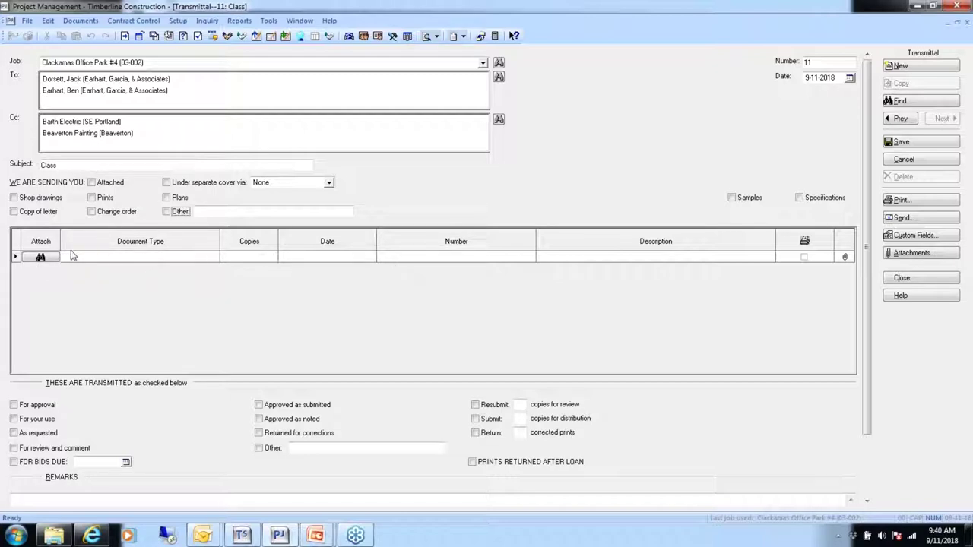
{"action": "left_click", "coordinate": [40, 257]}
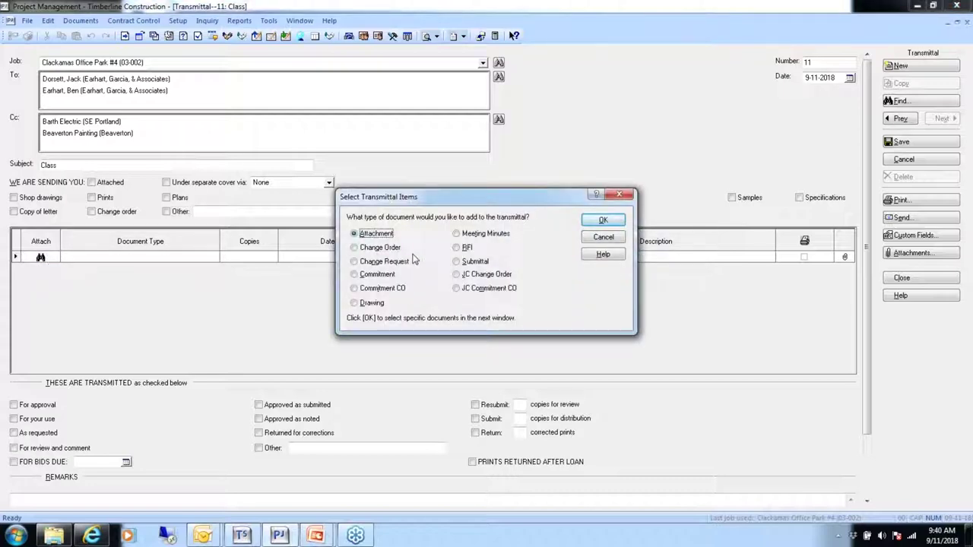
Try the Drawing, Change Order and Meeting Minutes item types, then back out unchanged.
{"action": "left_click", "coordinate": [371, 304]}
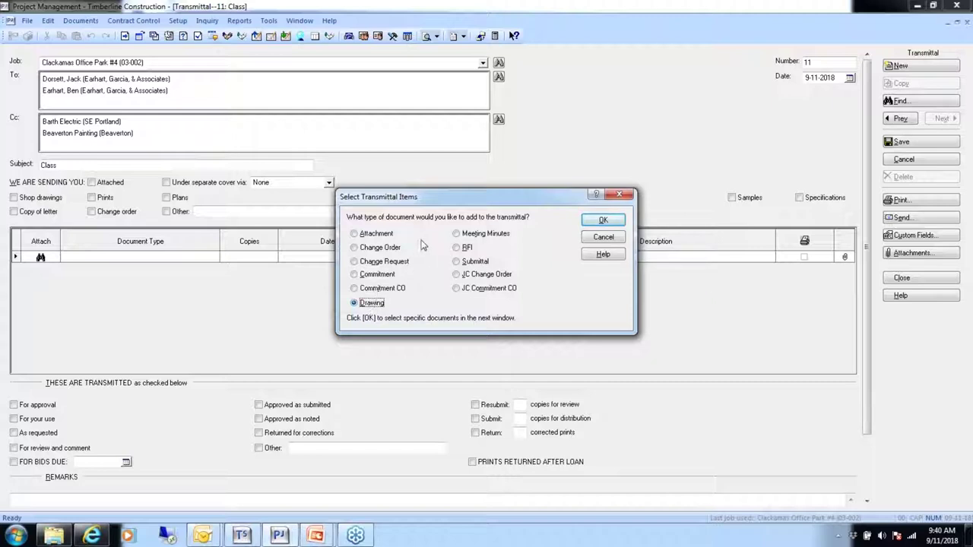
{"action": "left_click", "coordinate": [374, 248]}
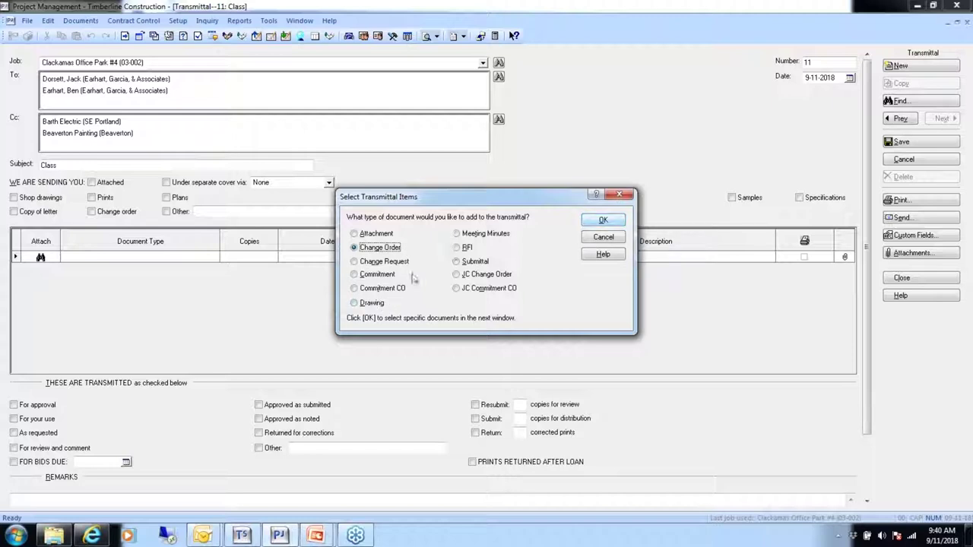
{"action": "left_click", "coordinate": [470, 235]}
{"action": "left_click", "coordinate": [601, 221]}
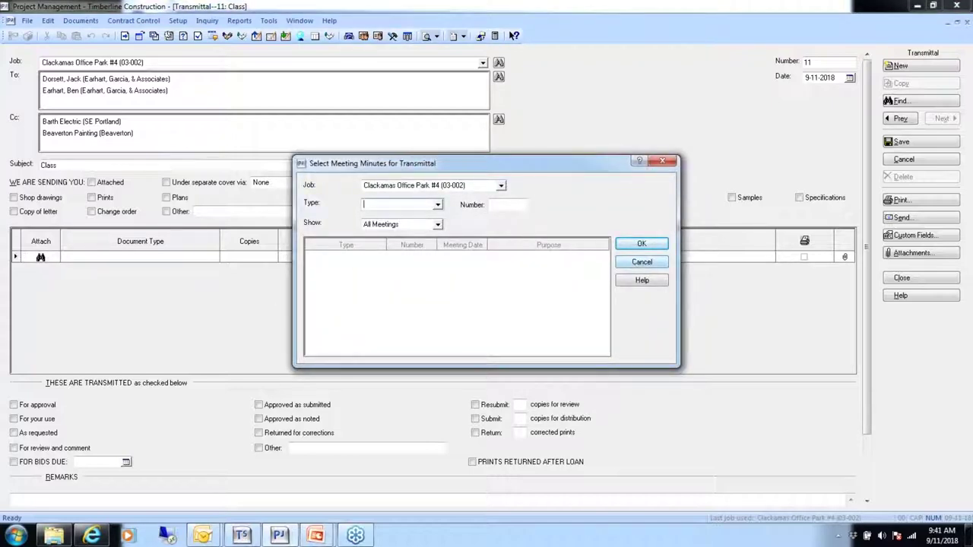
{"action": "left_click", "coordinate": [642, 262]}
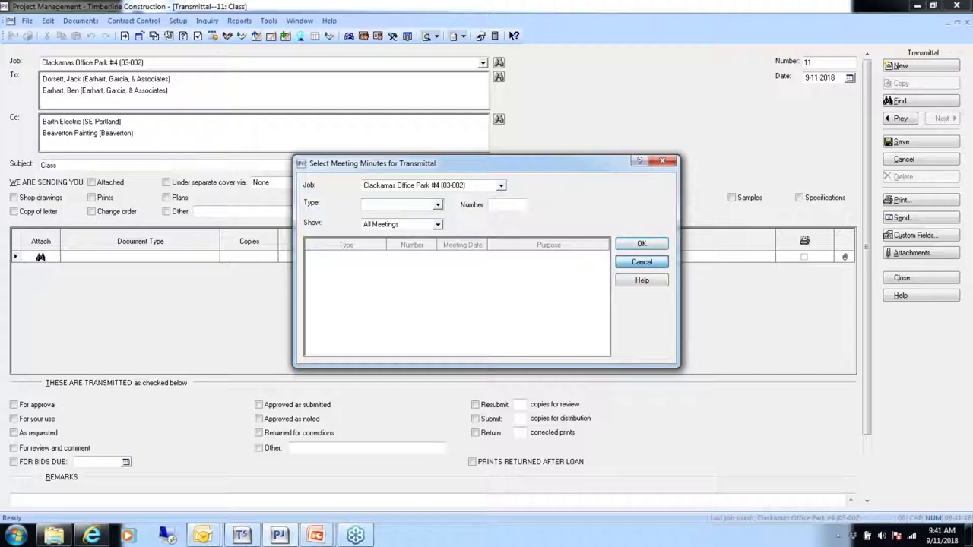
Choose Attachment as the item type, then cancel the Add Attachments file dialog.
{"action": "left_click", "coordinate": [40, 258]}
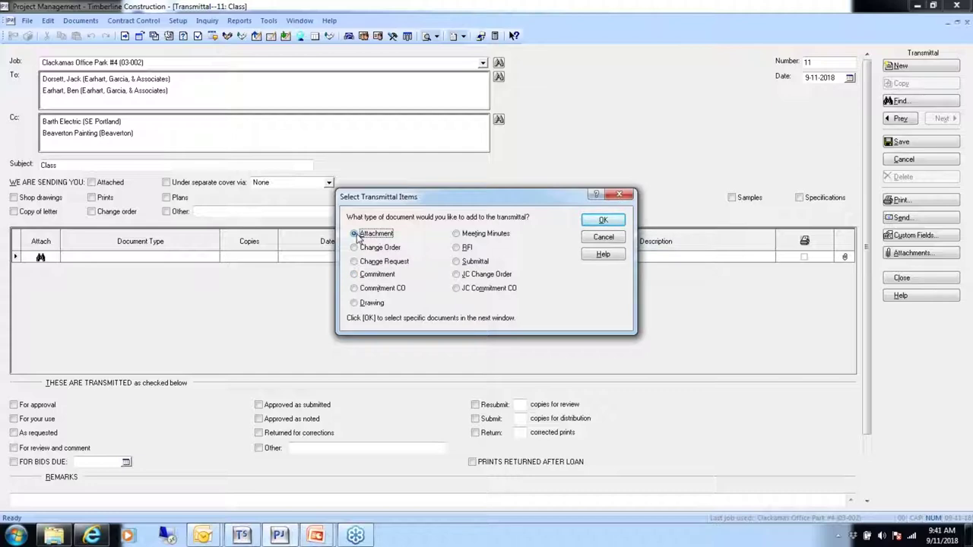
{"action": "left_click", "coordinate": [603, 220]}
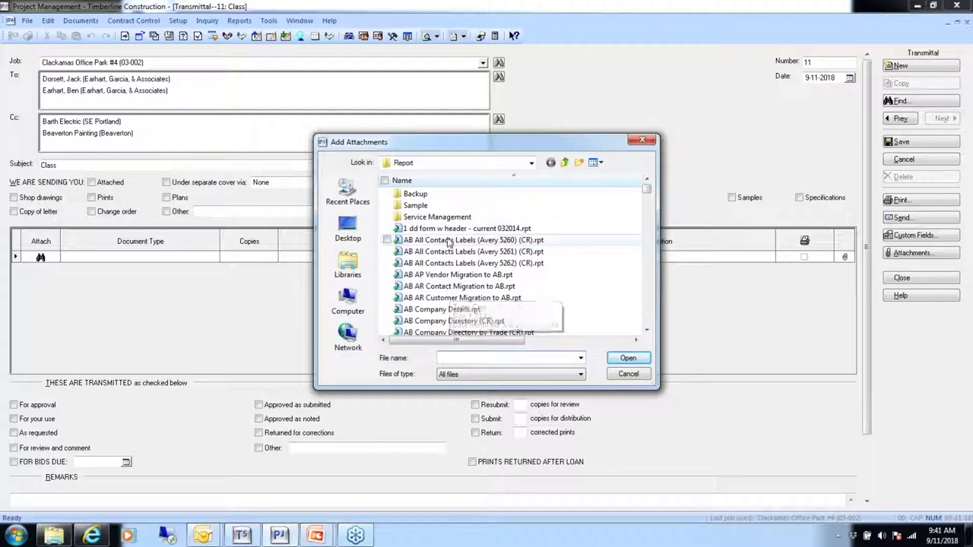
{"action": "left_click", "coordinate": [628, 375]}
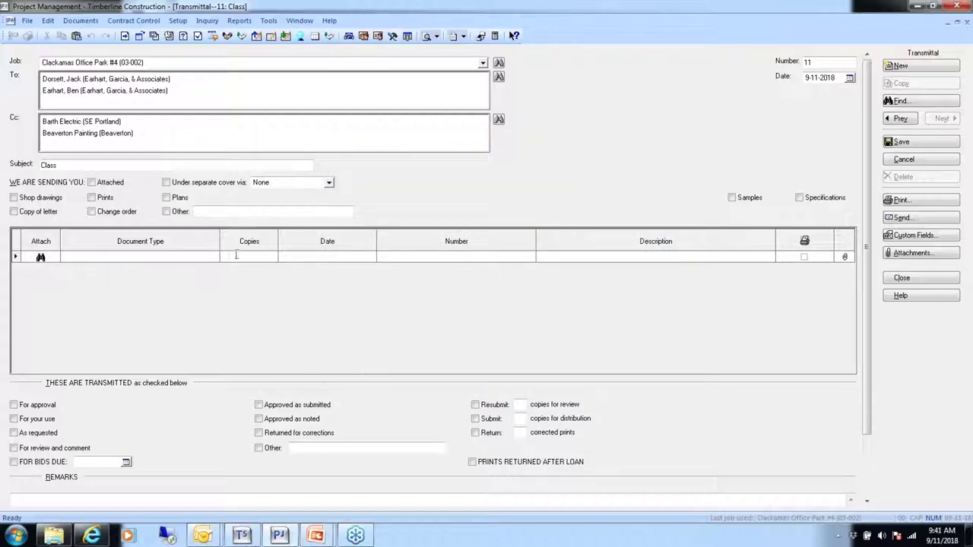
Date the first item row 9-11-2018 and move to its Description cell.
{"action": "left_click", "coordinate": [317, 261]}
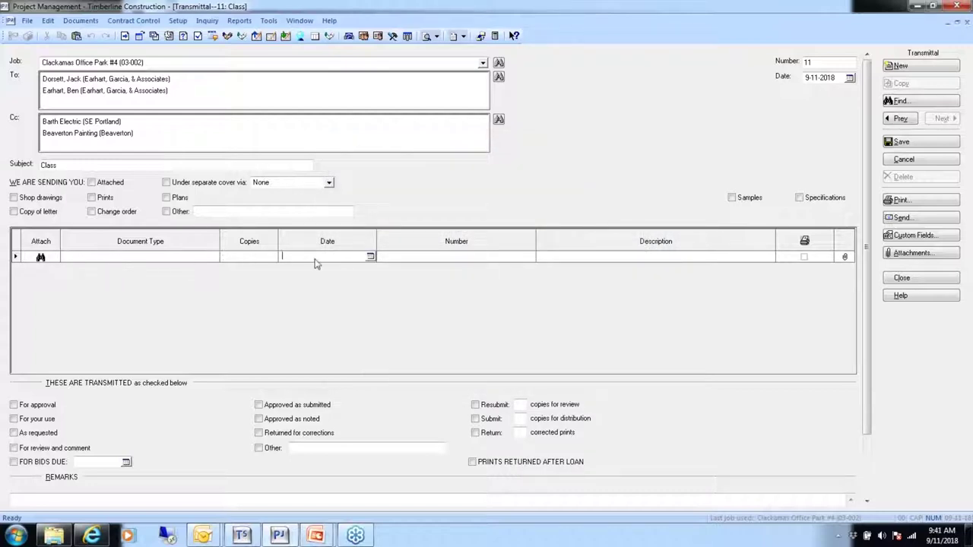
{"action": "left_click", "coordinate": [370, 257]}
{"action": "left_click", "coordinate": [331, 316]}
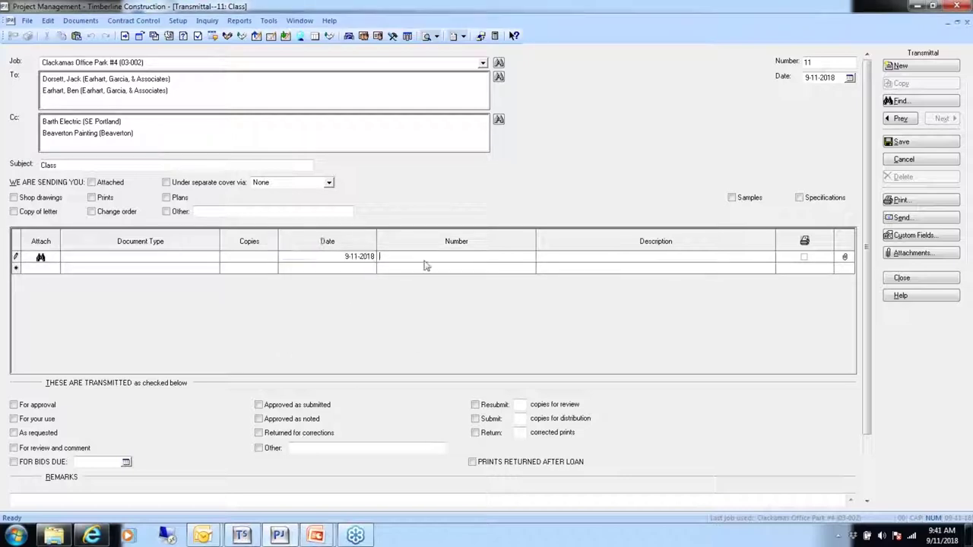
{"action": "left_click", "coordinate": [631, 258]}
{"action": "left_click", "coordinate": [548, 258]}
Check the 'Class' item's attachments, close them unchanged, and scroll down the form.
{"action": "left_click", "coordinate": [846, 260]}
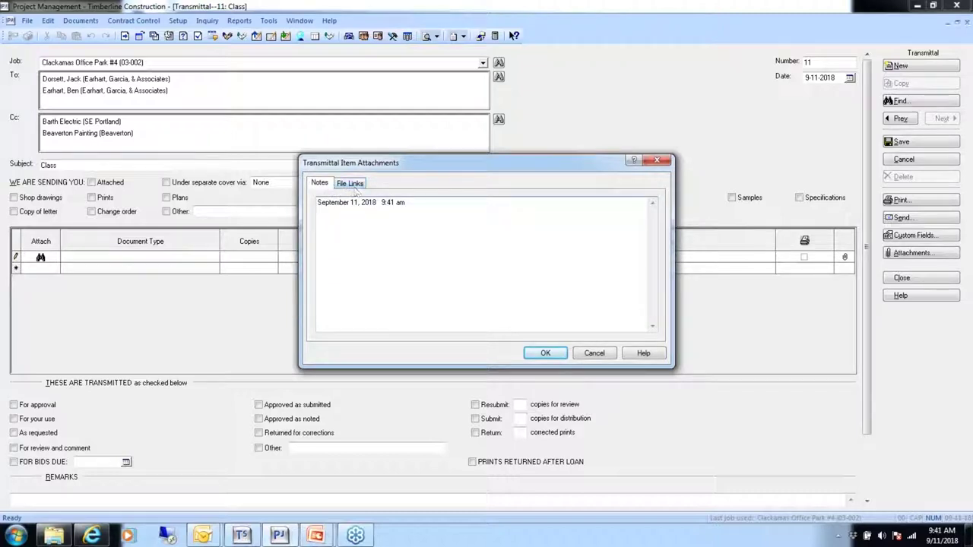
{"action": "left_click", "coordinate": [595, 353]}
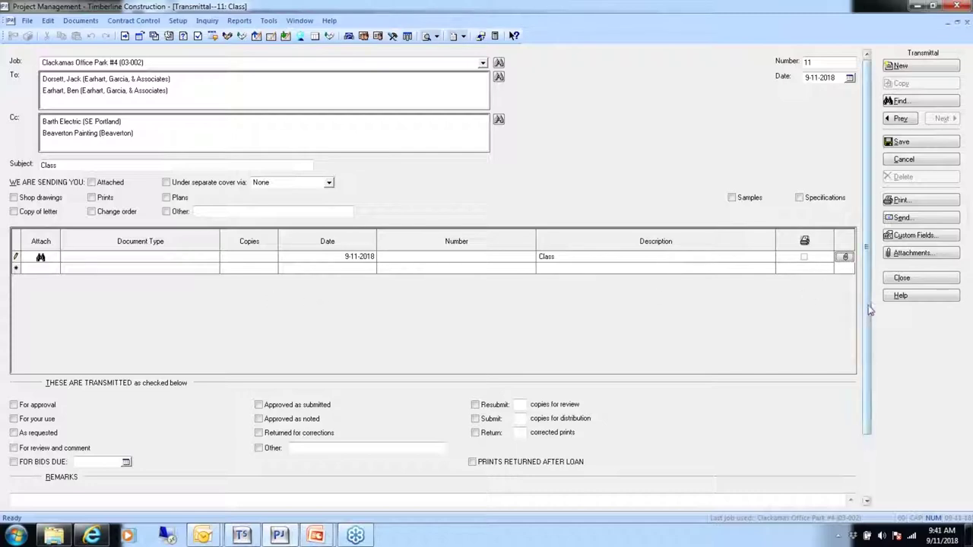
{"action": "left_click_drag", "start_coordinate": [868, 298], "coordinate": [869, 396]}
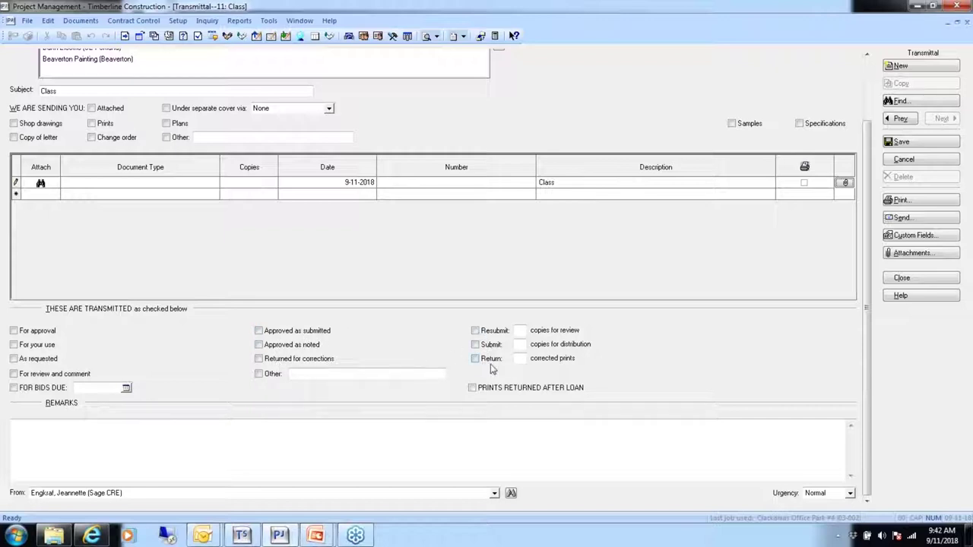
Enter the remark 'Transmittal from class' and save transmittal 11.
{"action": "left_click", "coordinate": [27, 434]}
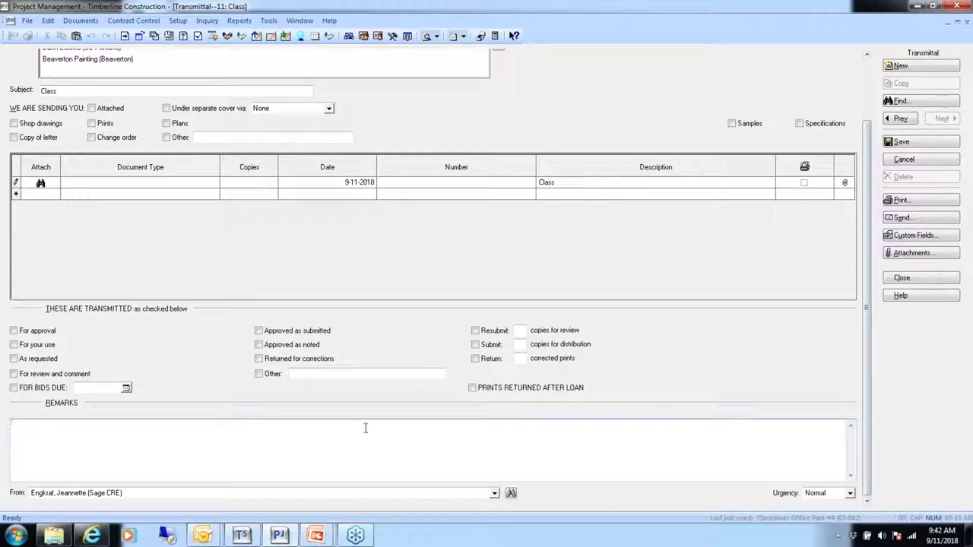
{"action": "type", "text": "Transmittal from class"}
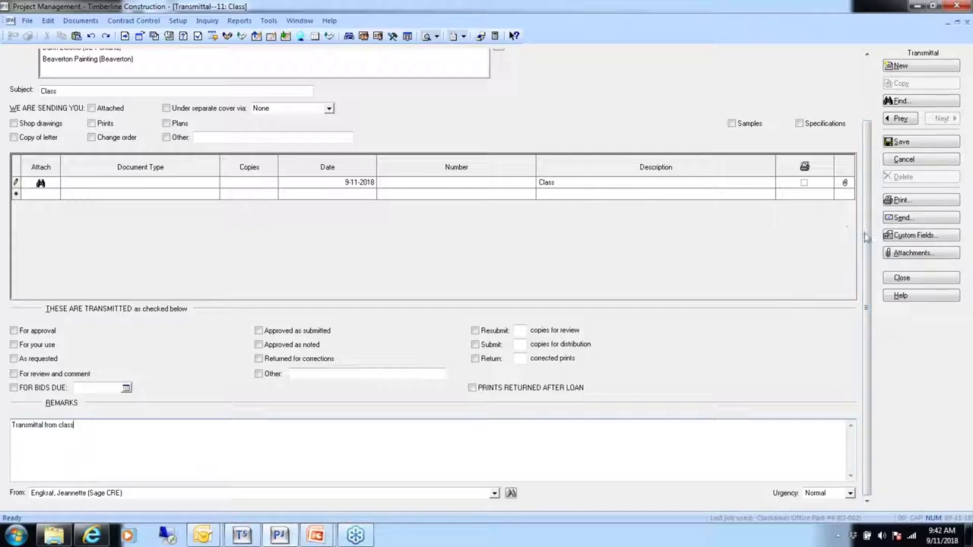
{"action": "scroll", "coordinate": [866, 240], "scroll_direction": "up", "scroll_amount": 2}
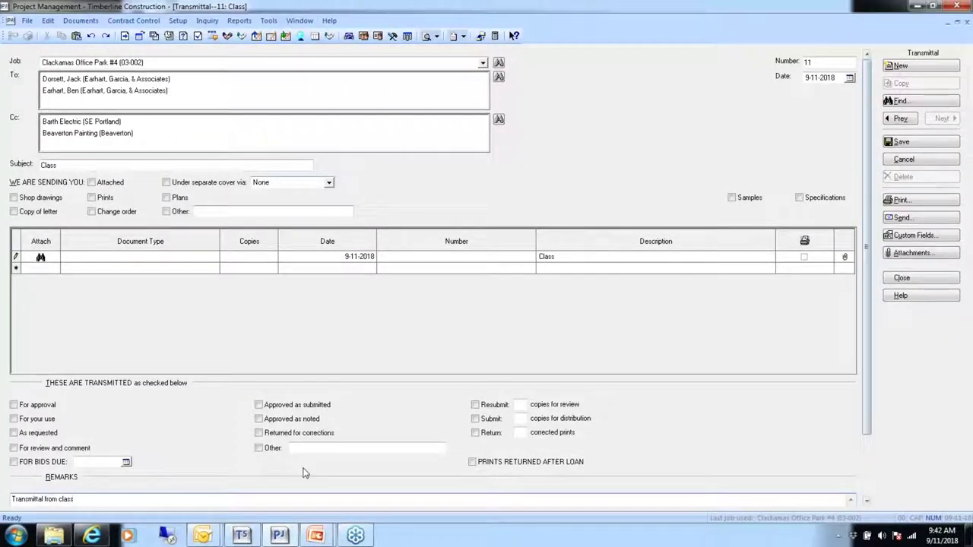
{"action": "left_click", "coordinate": [903, 143]}
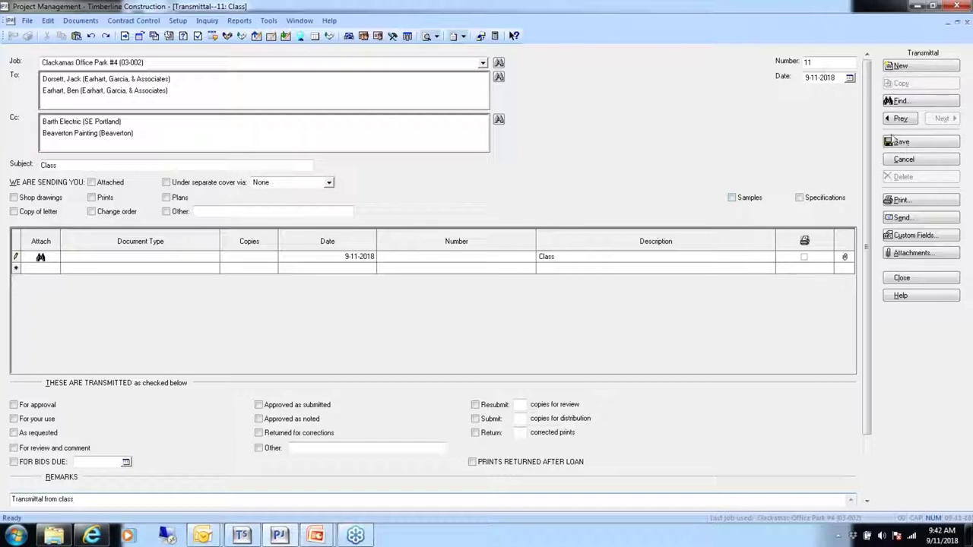
{"action": "left_click", "coordinate": [908, 144]}
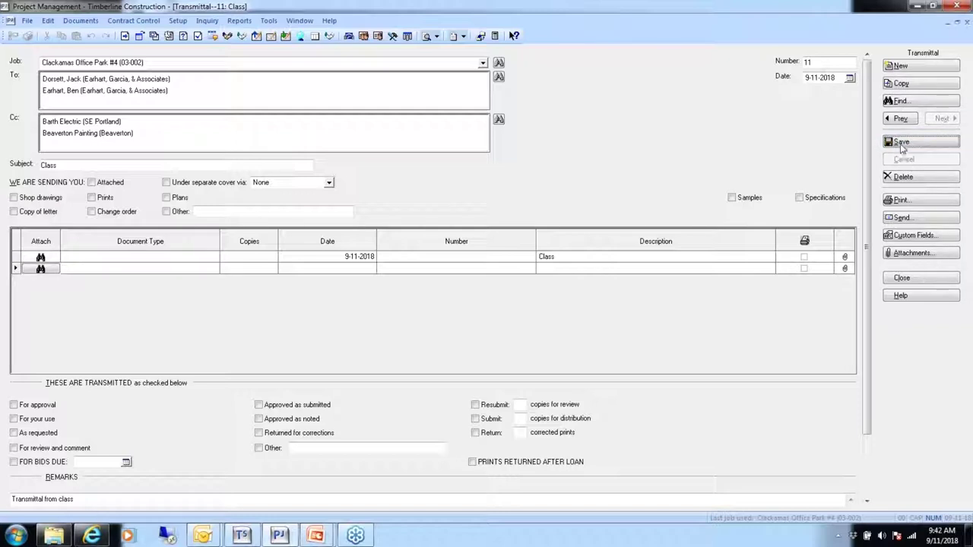
{"action": "left_click", "coordinate": [900, 200]}
Preview transmittal 11's Letter of Transmittal, close the preview, and cancel Print Selection.
{"action": "left_click", "coordinate": [558, 333]}
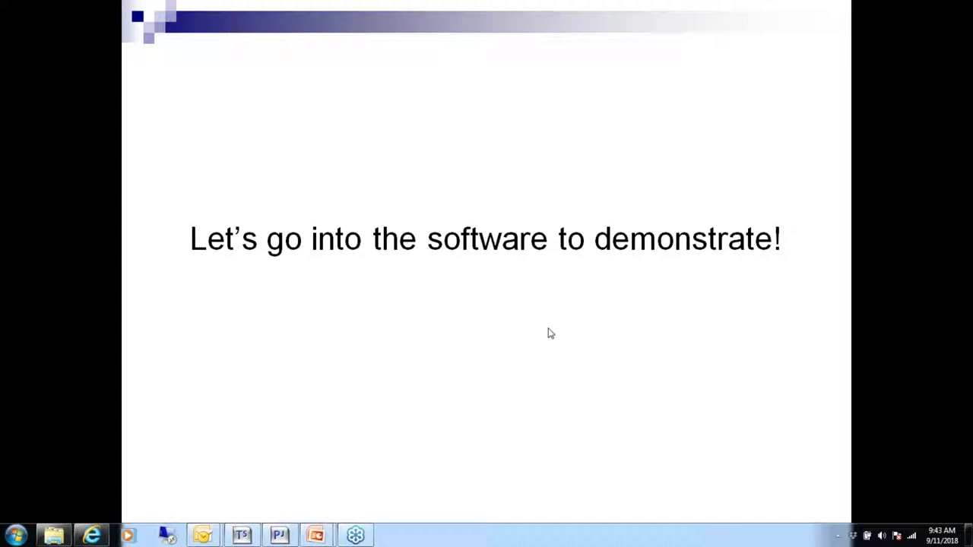
{"action": "mouse_move", "coordinate": [316, 536]}
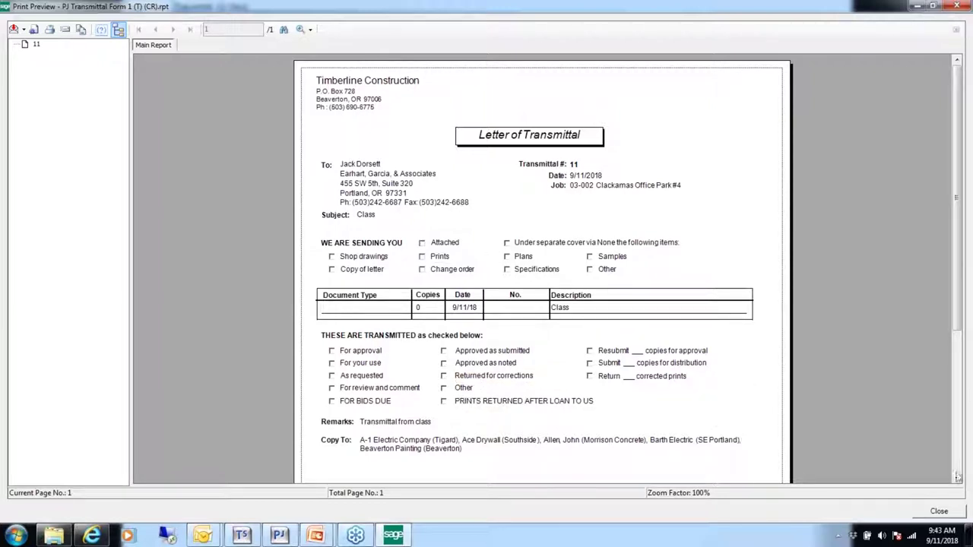
{"action": "mouse_move", "coordinate": [960, 331]}
{"action": "left_mouse_down"}
{"action": "mouse_move", "coordinate": [947, 463]}
{"action": "mouse_move", "coordinate": [929, 320]}
{"action": "left_mouse_up"}
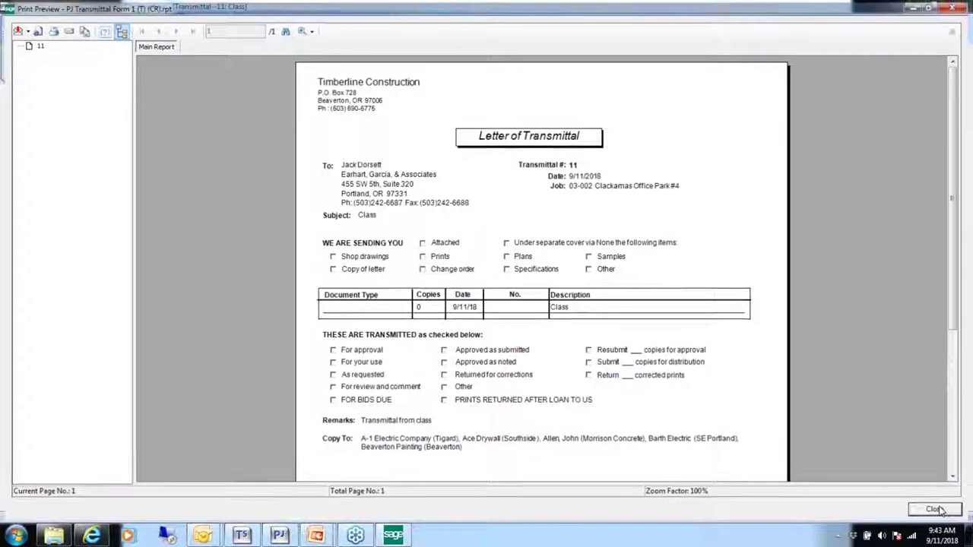
{"action": "left_click", "coordinate": [940, 511]}
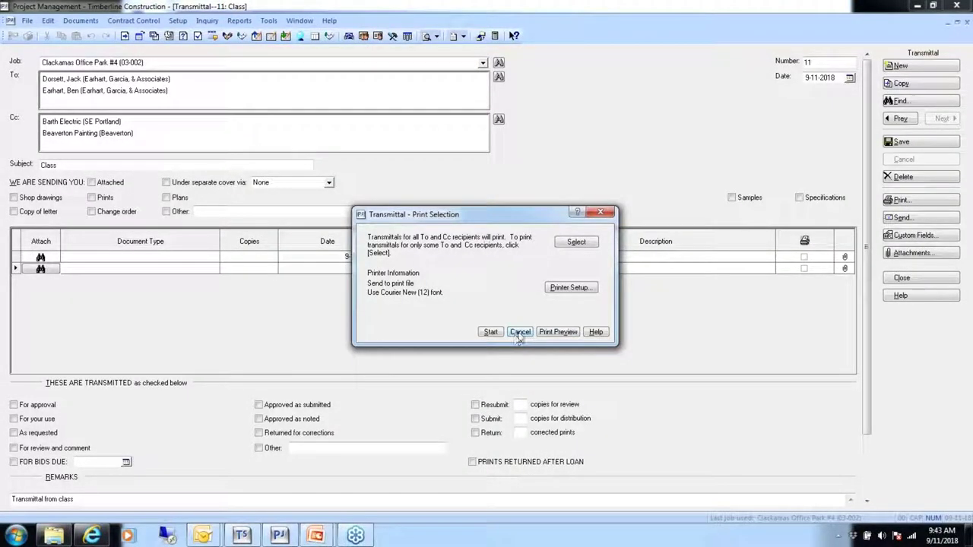
{"action": "left_click", "coordinate": [520, 332]}
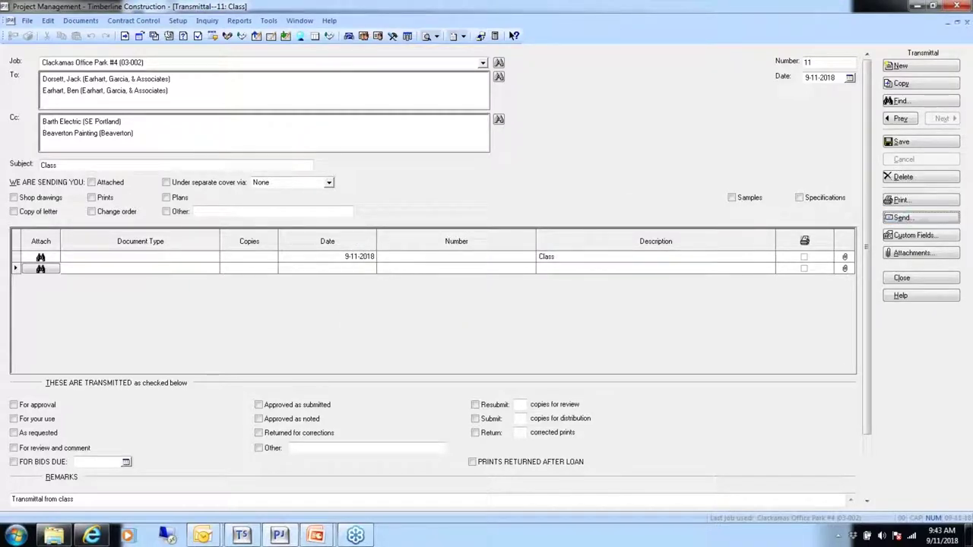
{"action": "left_click", "coordinate": [903, 216]}
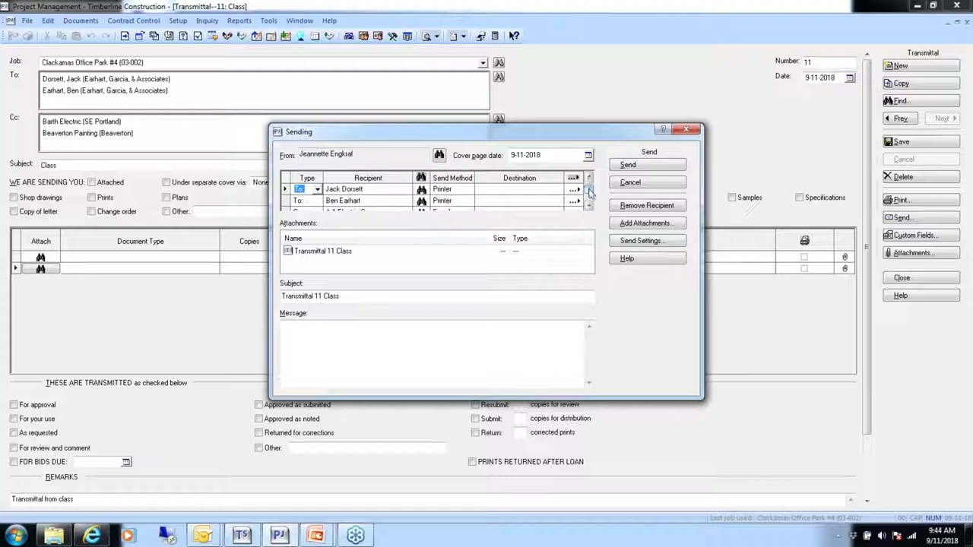
{"action": "left_click_drag", "start_coordinate": [590, 190], "coordinate": [590, 202]}
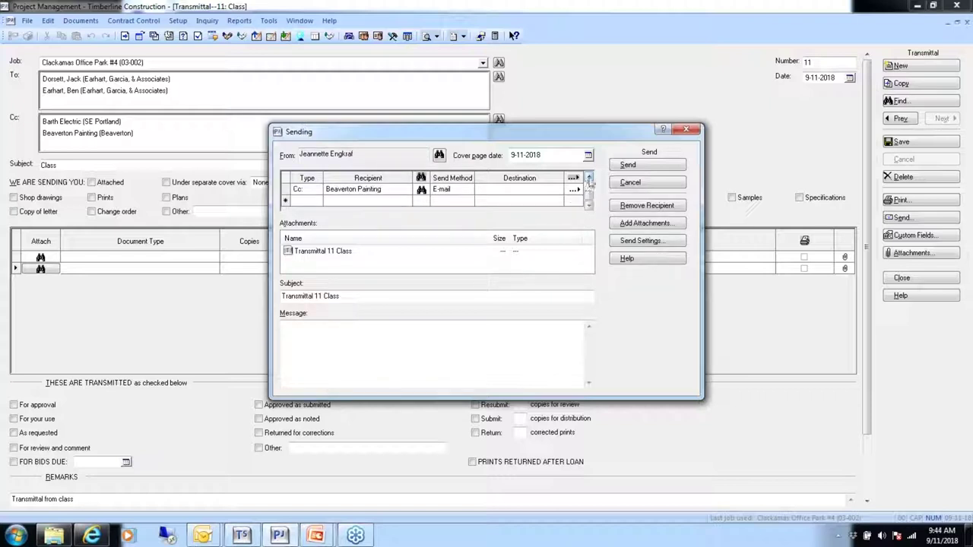
{"action": "left_click", "coordinate": [590, 178]}
{"action": "left_click", "coordinate": [590, 178]}
{"action": "left_click", "coordinate": [590, 178]}
{"action": "left_click", "coordinate": [590, 178]}
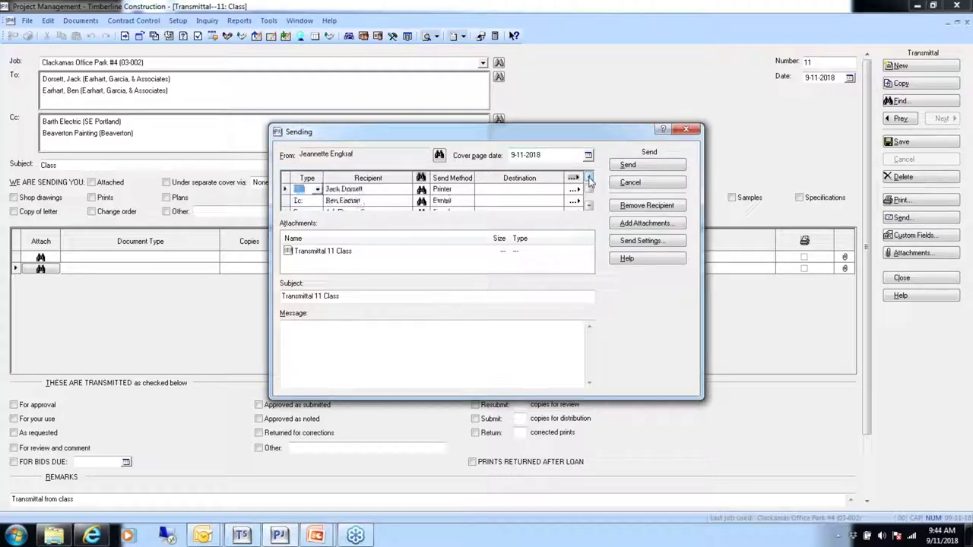
{"action": "left_click", "coordinate": [590, 178]}
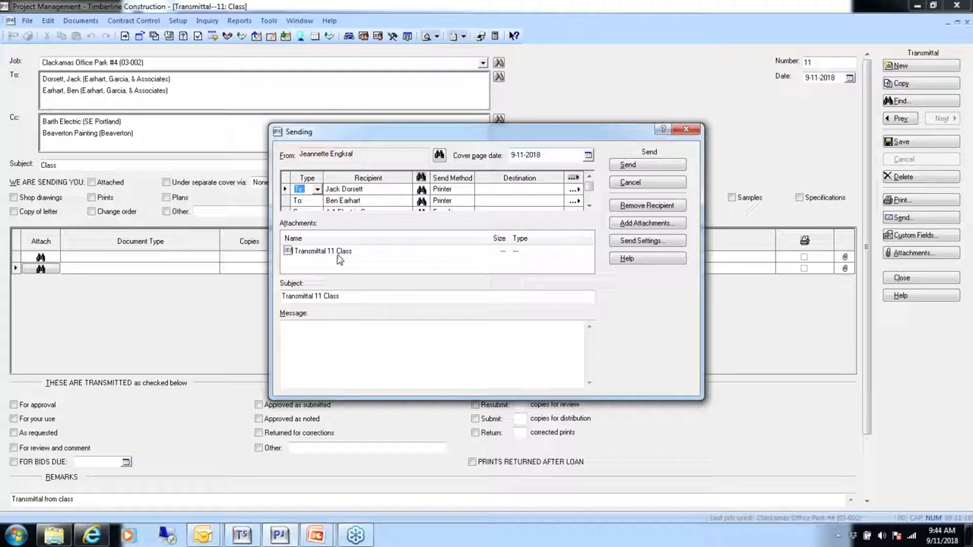
{"action": "left_click", "coordinate": [340, 297]}
{"action": "left_click", "coordinate": [297, 334]}
{"action": "left_click", "coordinate": [288, 330]}
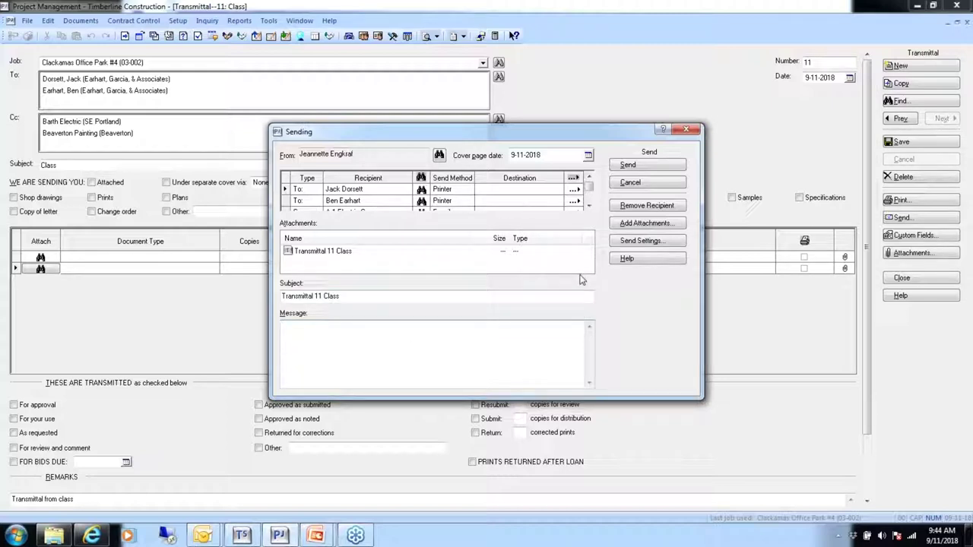
{"action": "left_click", "coordinate": [637, 187]}
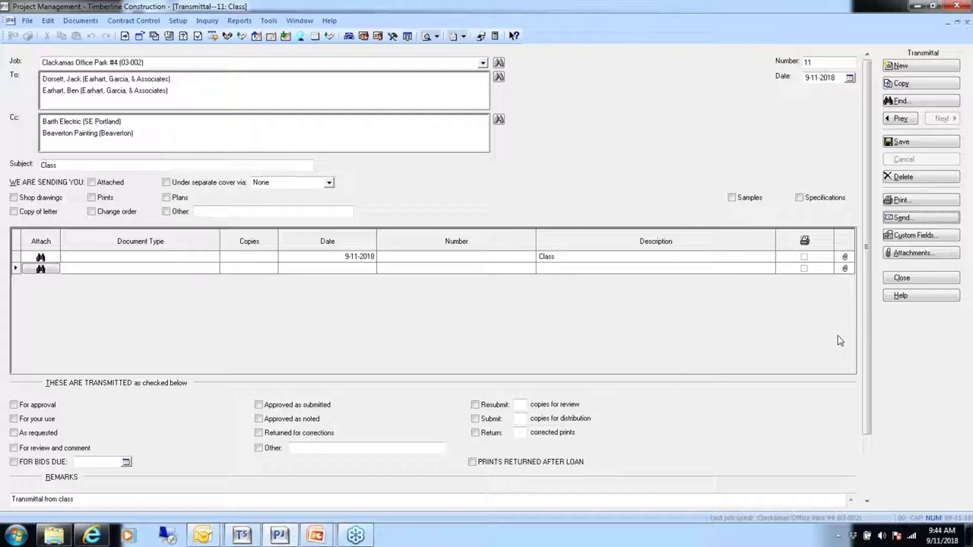
Close transmittal 11 and start a new submittal from the Documents menu.
{"action": "left_click", "coordinate": [902, 279]}
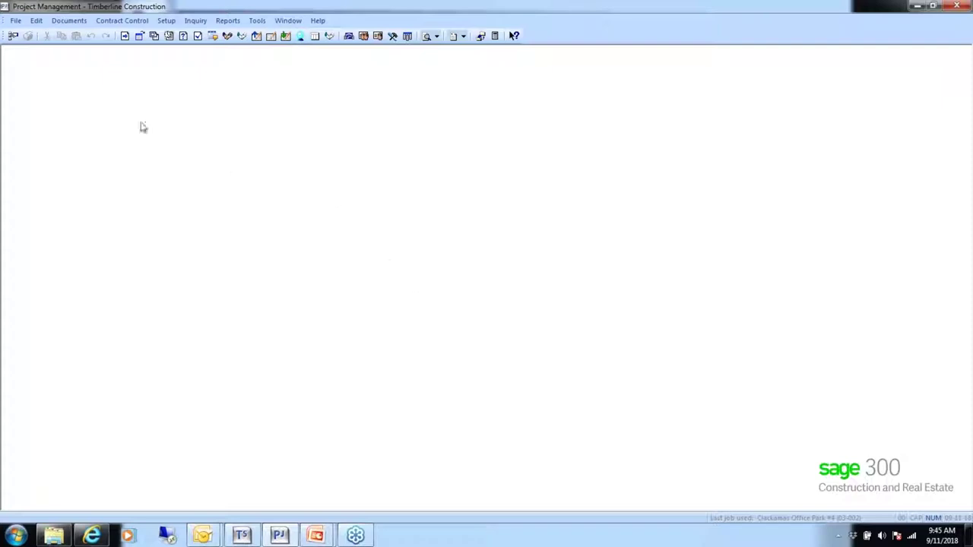
{"action": "left_click", "coordinate": [68, 21]}
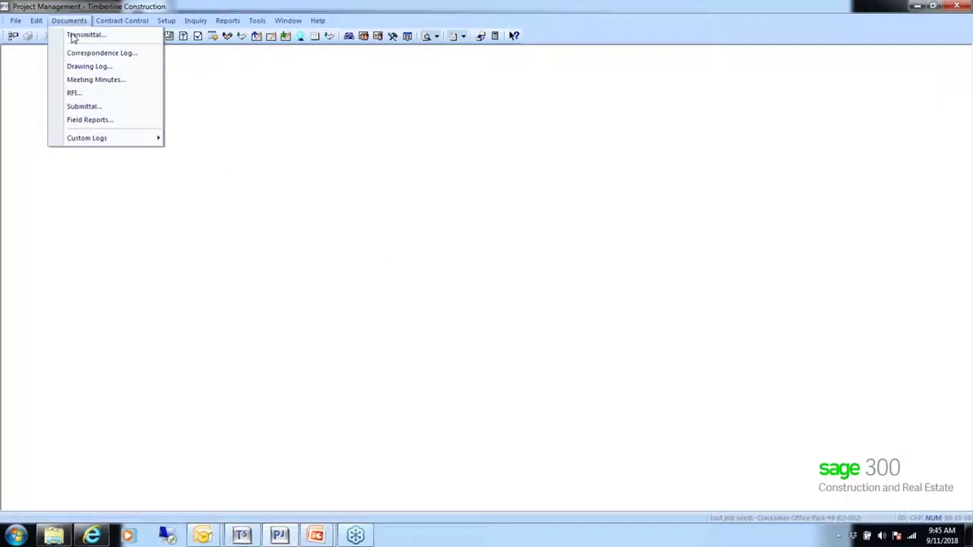
{"action": "left_click", "coordinate": [85, 108]}
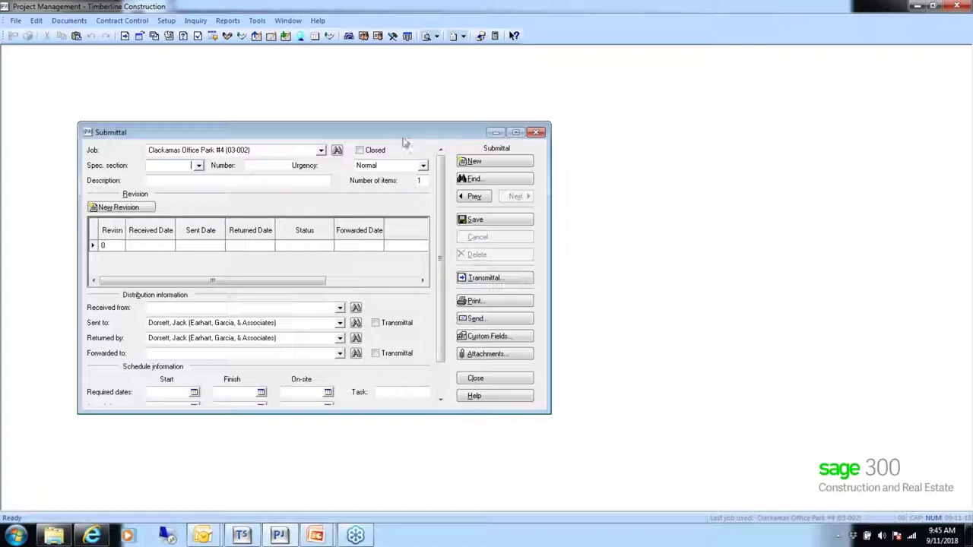
Maximize the submittal window, file it under spec section 01600, and accept number 1.
{"action": "left_click", "coordinate": [520, 134]}
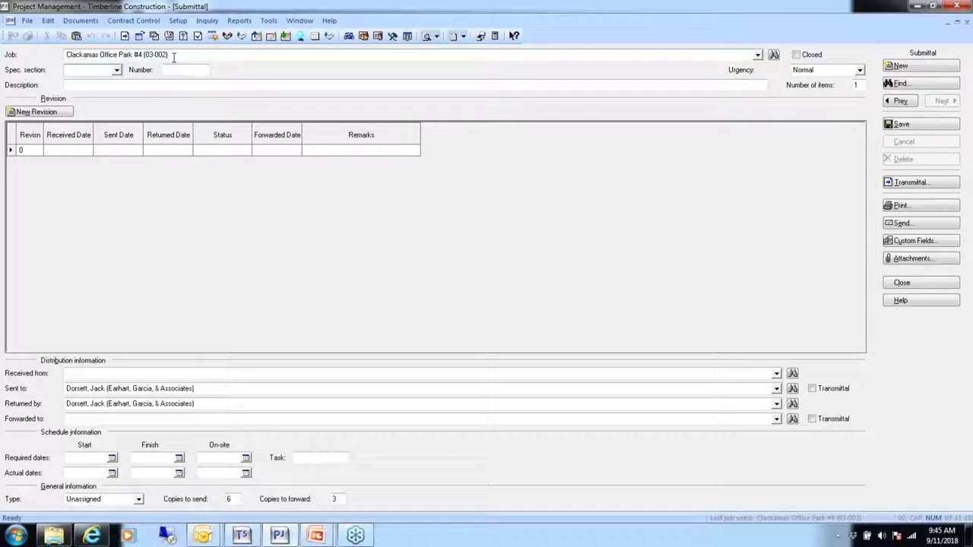
{"action": "left_click", "coordinate": [116, 70]}
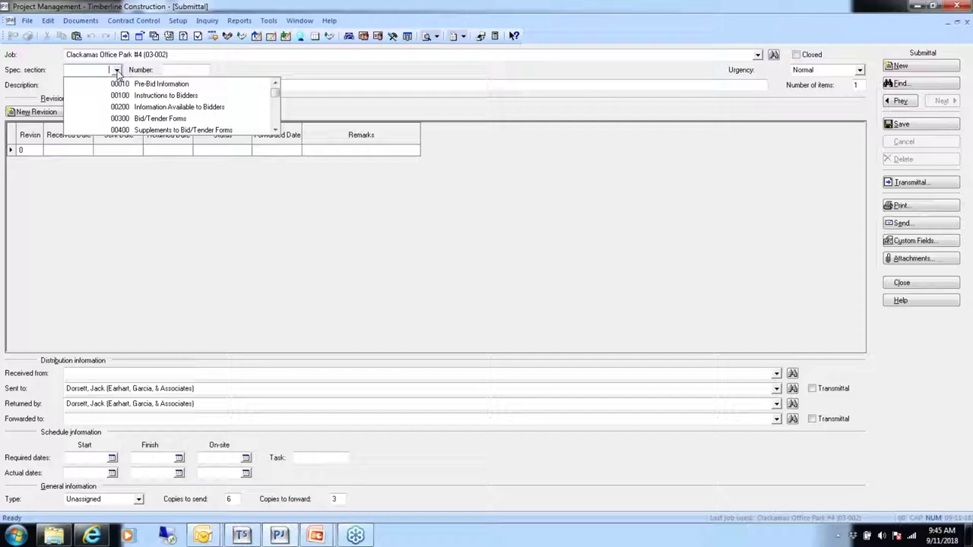
{"action": "left_click", "coordinate": [276, 130]}
{"action": "left_click", "coordinate": [276, 130]}
{"action": "triple_click", "coordinate": [276, 130]}
{"action": "left_click", "coordinate": [276, 130]}
{"action": "triple_click", "coordinate": [276, 130]}
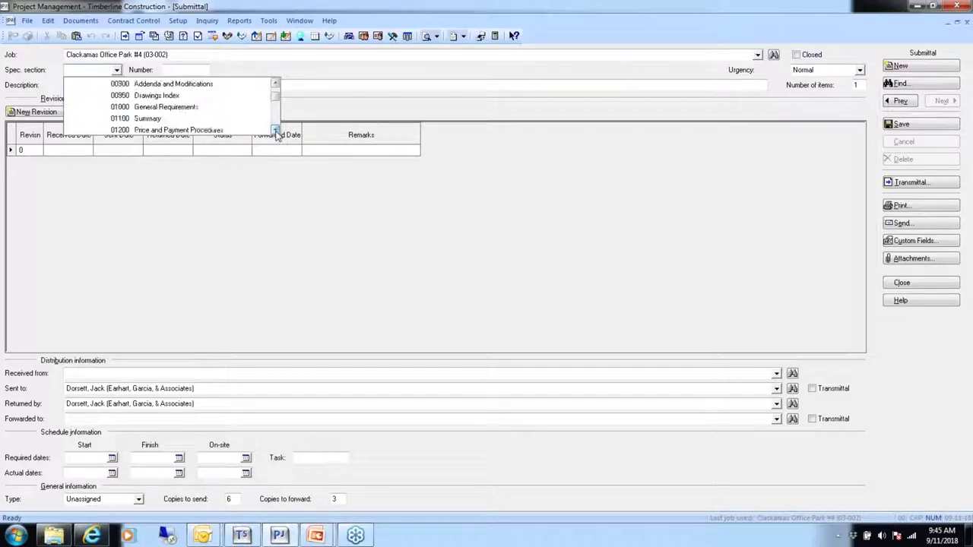
{"action": "double_click", "coordinate": [276, 130]}
{"action": "left_click", "coordinate": [276, 130]}
{"action": "double_click", "coordinate": [276, 130]}
{"action": "left_click", "coordinate": [276, 130]}
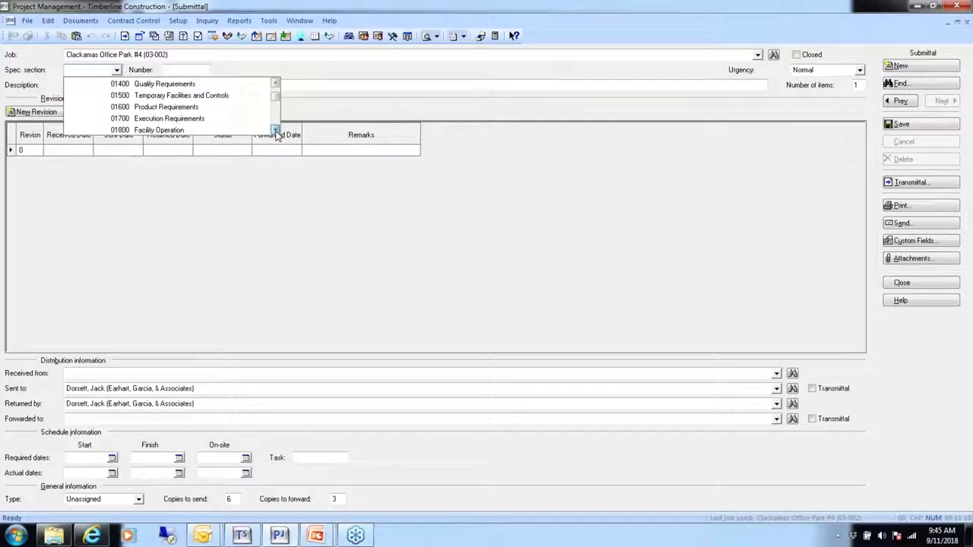
{"action": "left_click", "coordinate": [169, 107]}
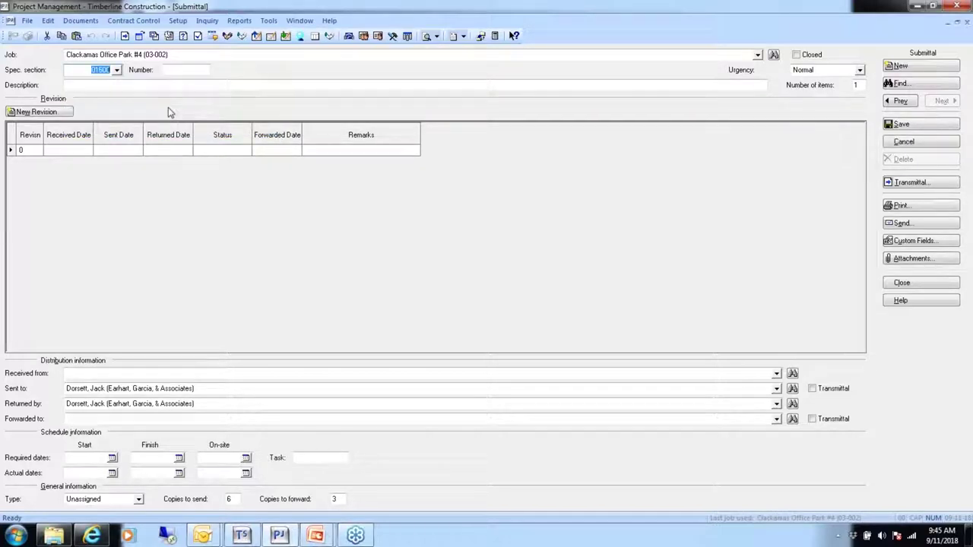
{"action": "left_click", "coordinate": [177, 69]}
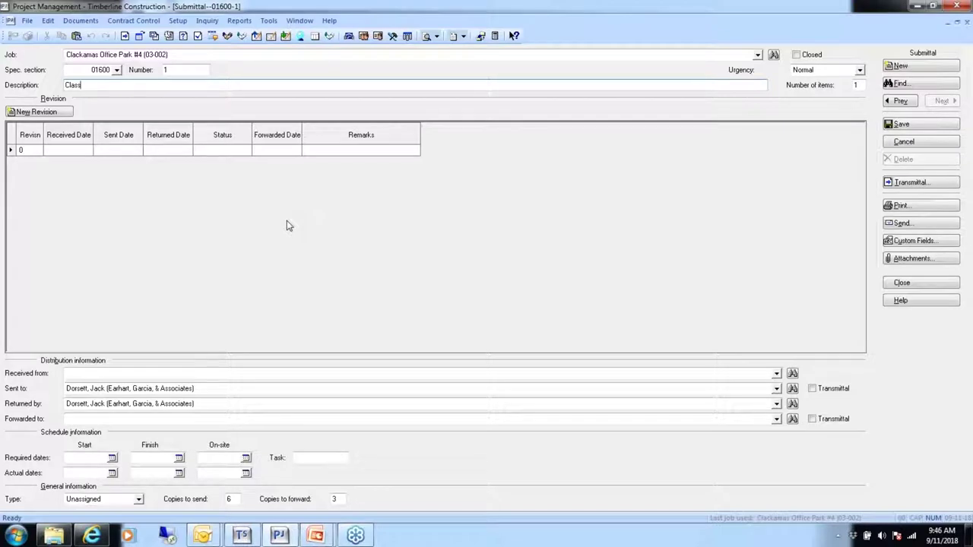
Set revision 0's sent date to 9/1/2018 and leave its status blank.
{"action": "left_click", "coordinate": [32, 149]}
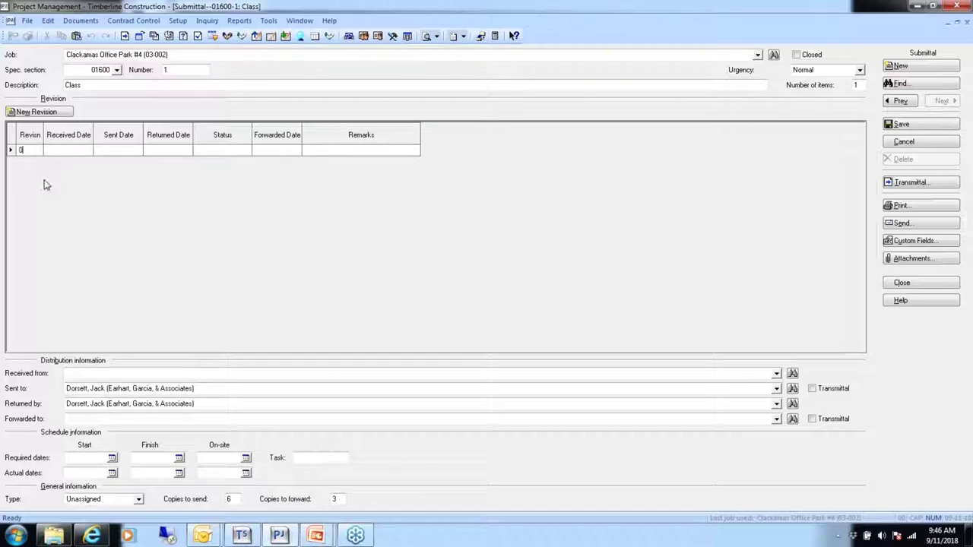
{"action": "left_click", "coordinate": [118, 151]}
{"action": "left_click", "coordinate": [137, 150]}
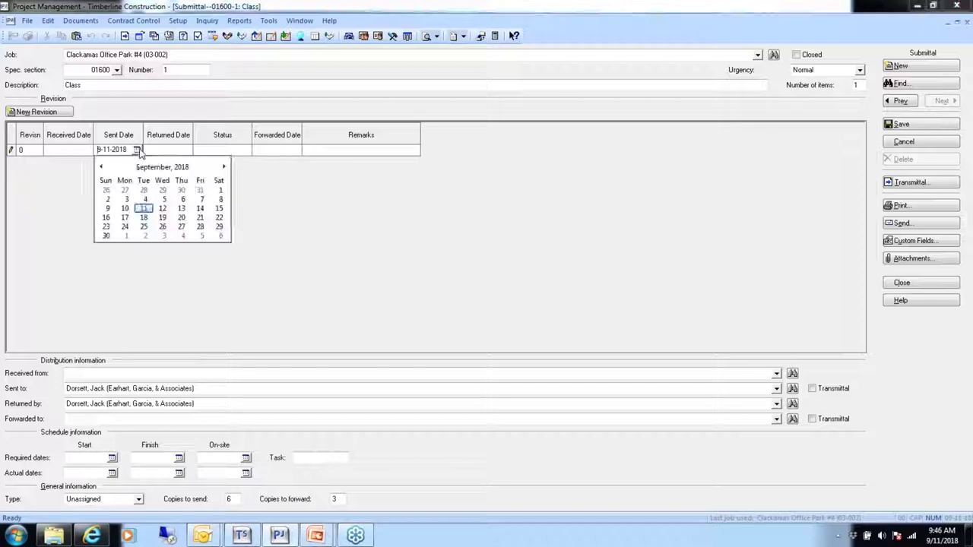
{"action": "left_click", "coordinate": [218, 190]}
{"action": "left_click", "coordinate": [221, 157]}
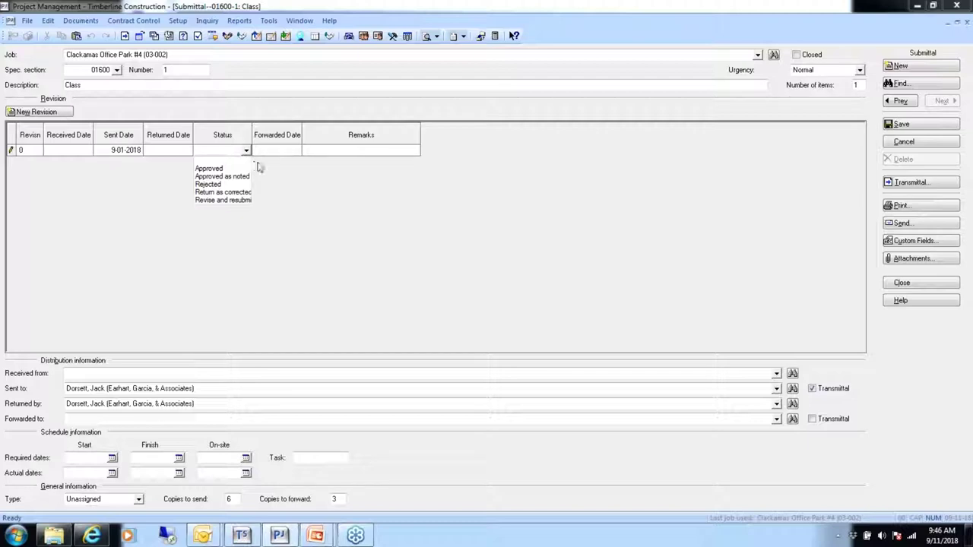
{"action": "left_click", "coordinate": [282, 171]}
Set revision 0's forwarded date to 9/1/2018 and add the remark 'Paint sample'.
{"action": "left_click", "coordinate": [271, 151]}
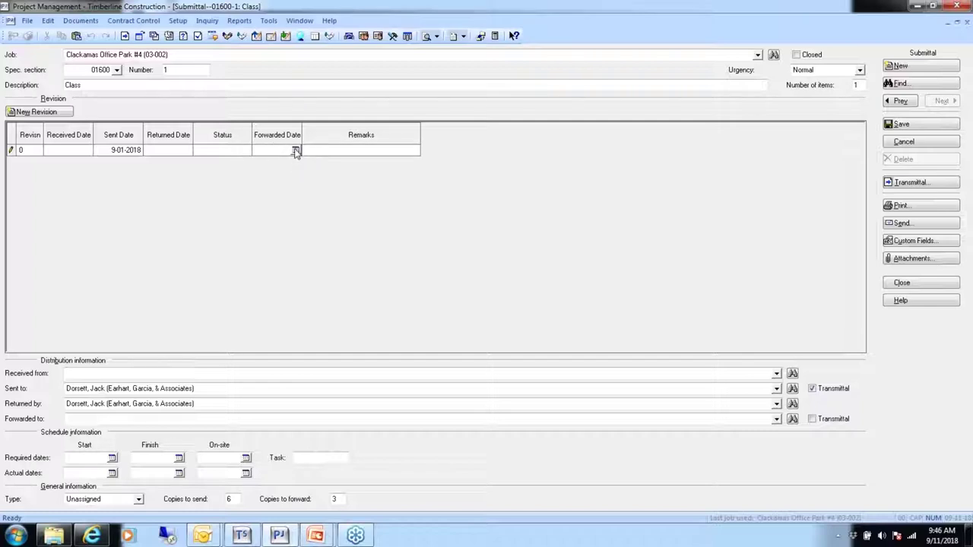
{"action": "left_click", "coordinate": [296, 151]}
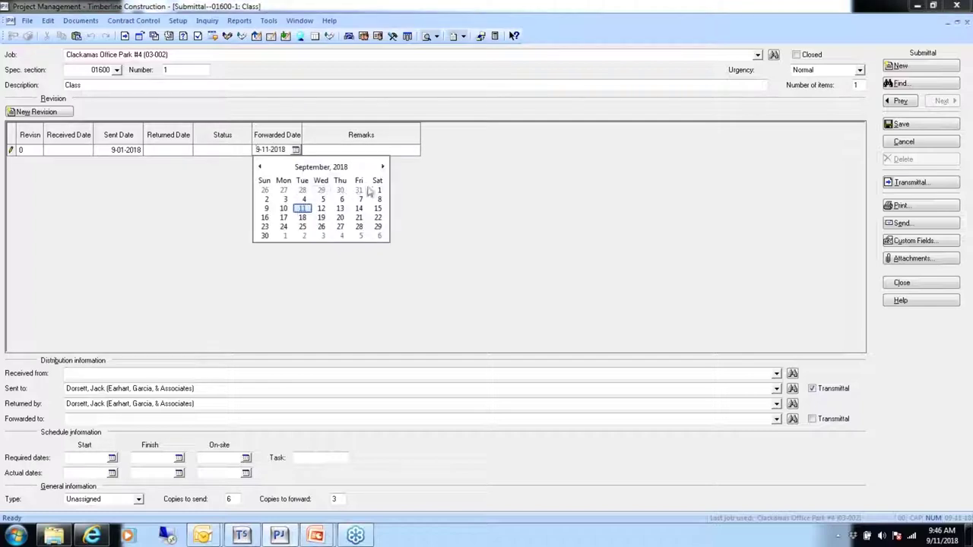
{"action": "left_click", "coordinate": [378, 191]}
{"action": "left_click", "coordinate": [311, 153]}
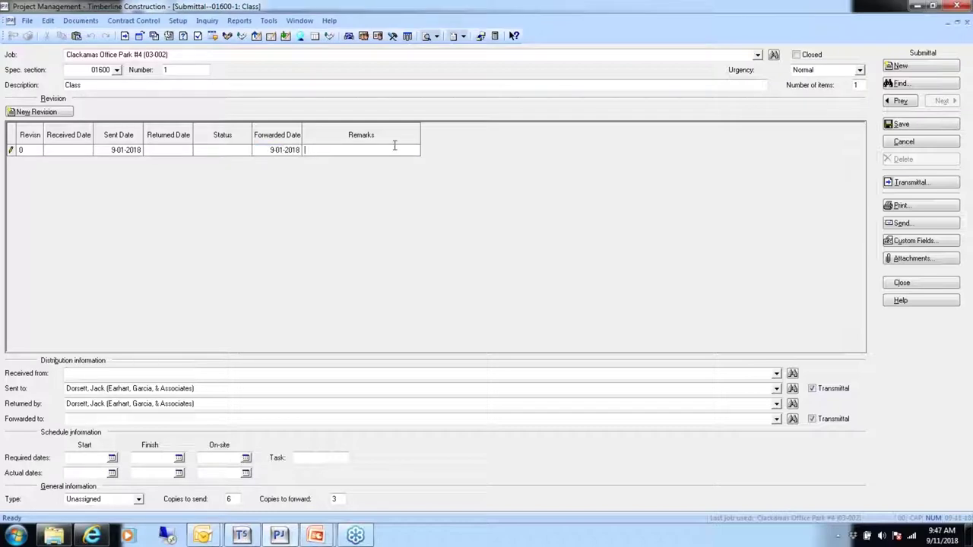
{"action": "type", "text": "Paint "}
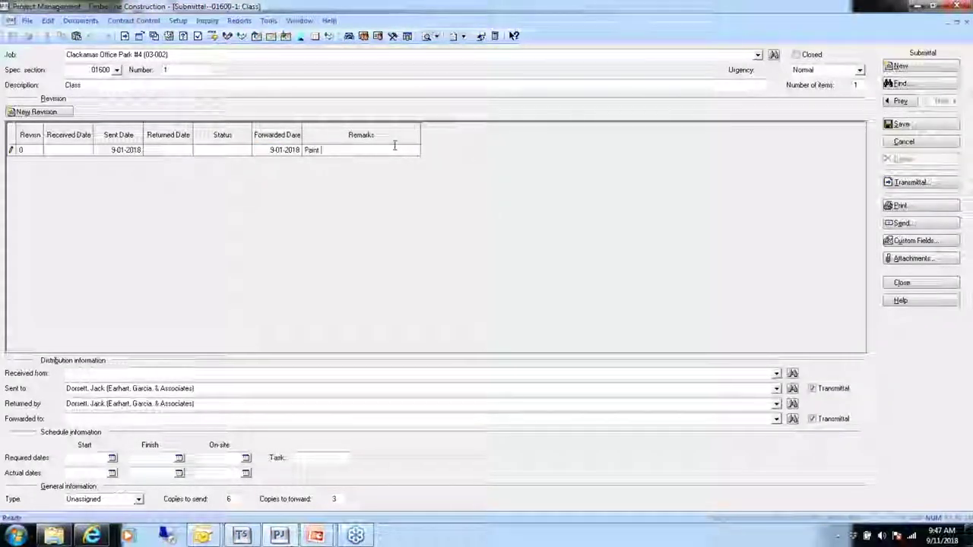
{"action": "type", "text": "sample"}
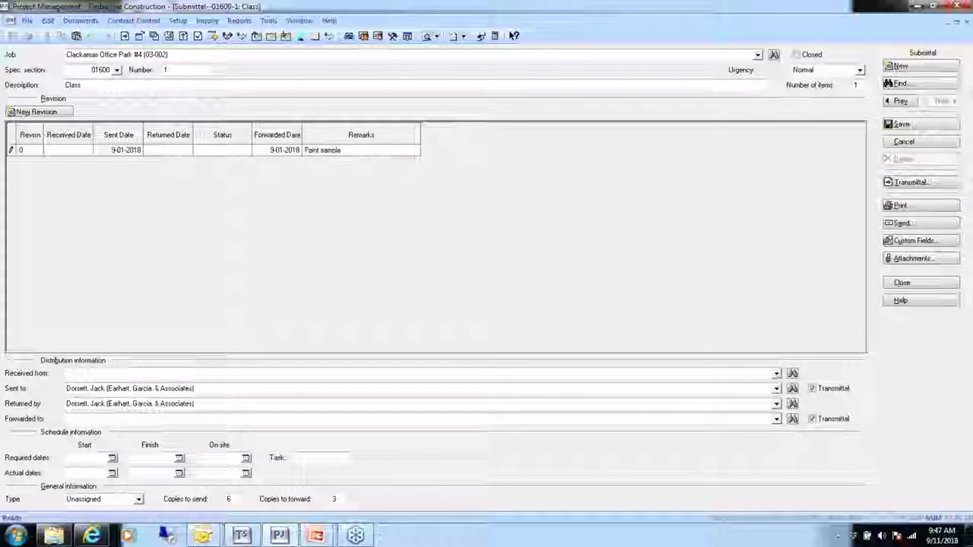
{"action": "left_click", "coordinate": [72, 374]}
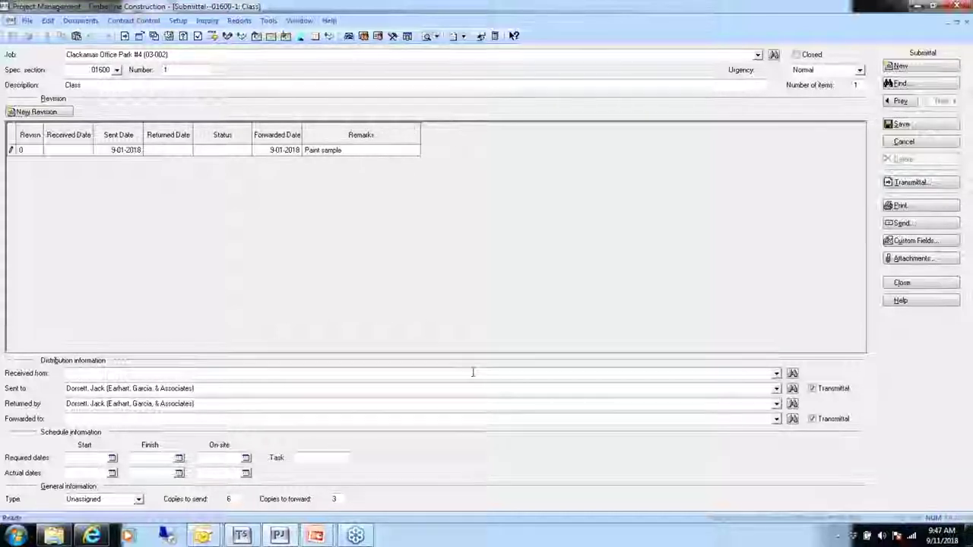
{"action": "left_click", "coordinate": [776, 373]}
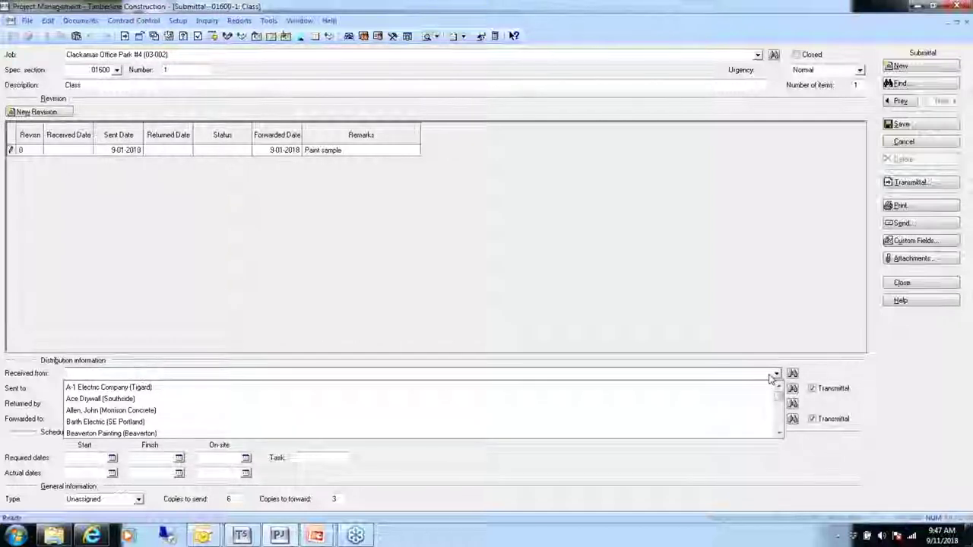
Set Received from to Beaverton Painting and confirm the Sent to contact via lookup.
{"action": "left_click", "coordinate": [97, 434]}
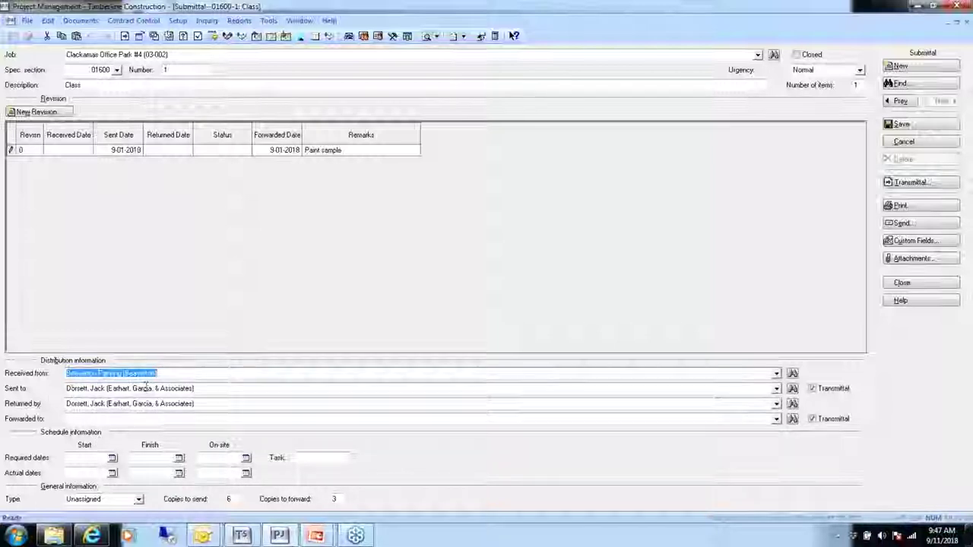
{"action": "left_click", "coordinate": [793, 388]}
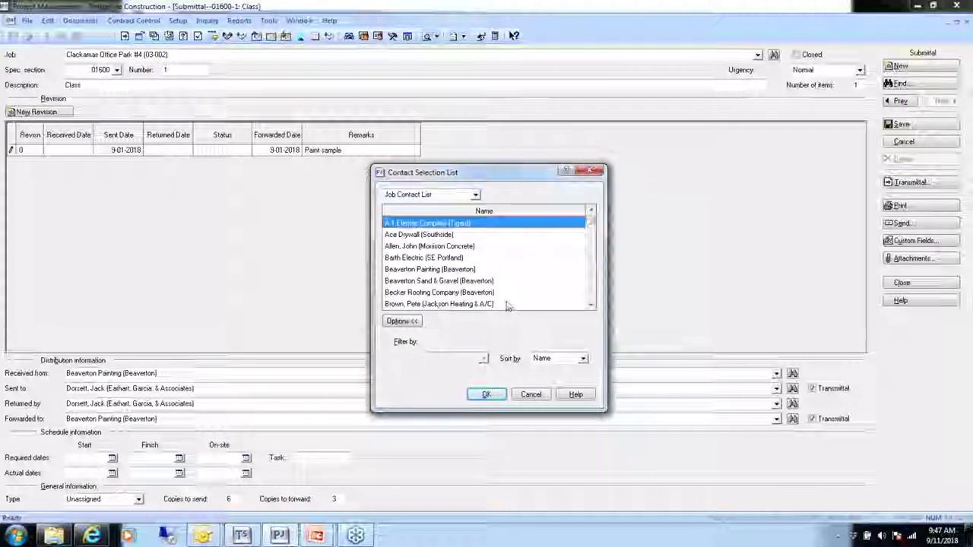
{"action": "left_click", "coordinate": [475, 195]}
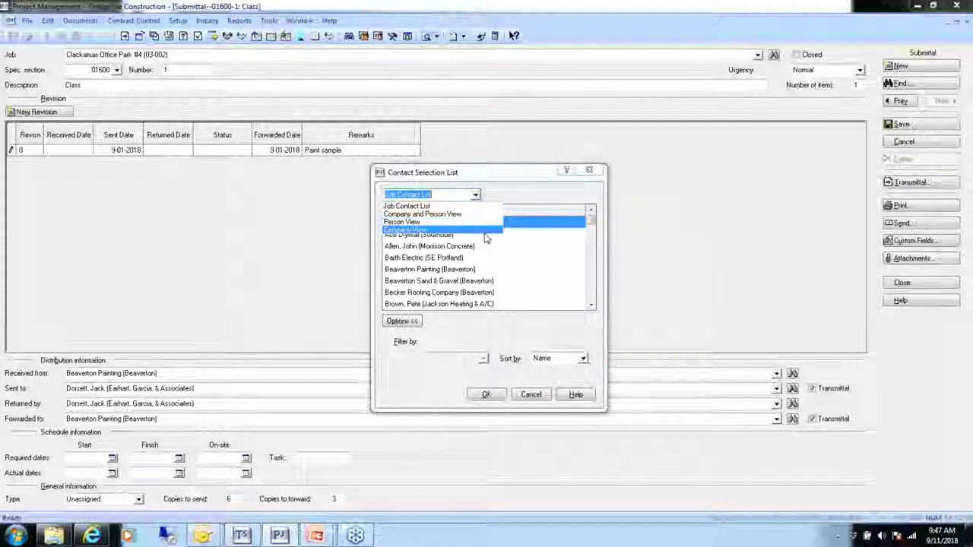
{"action": "left_click", "coordinate": [410, 206]}
{"action": "key", "text": "Up"}
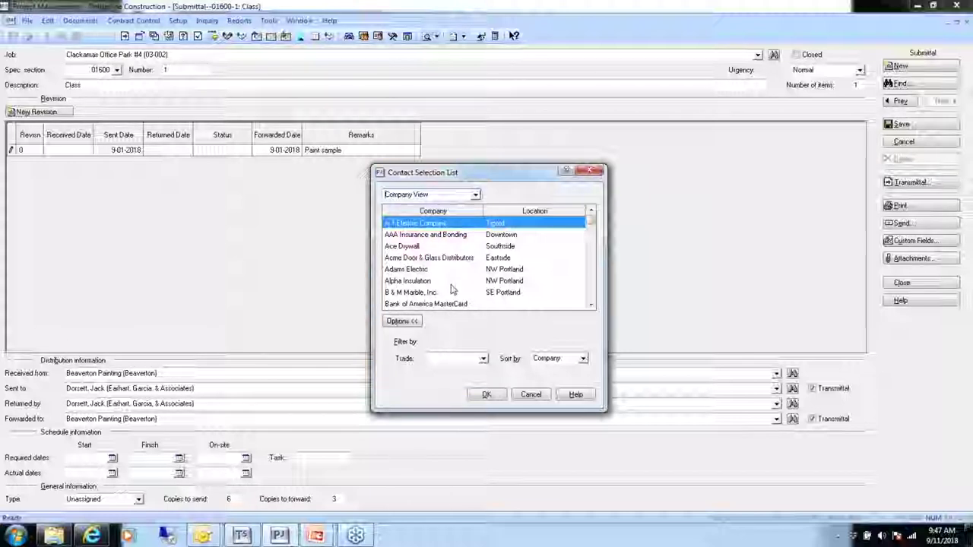
{"action": "left_click", "coordinate": [487, 395]}
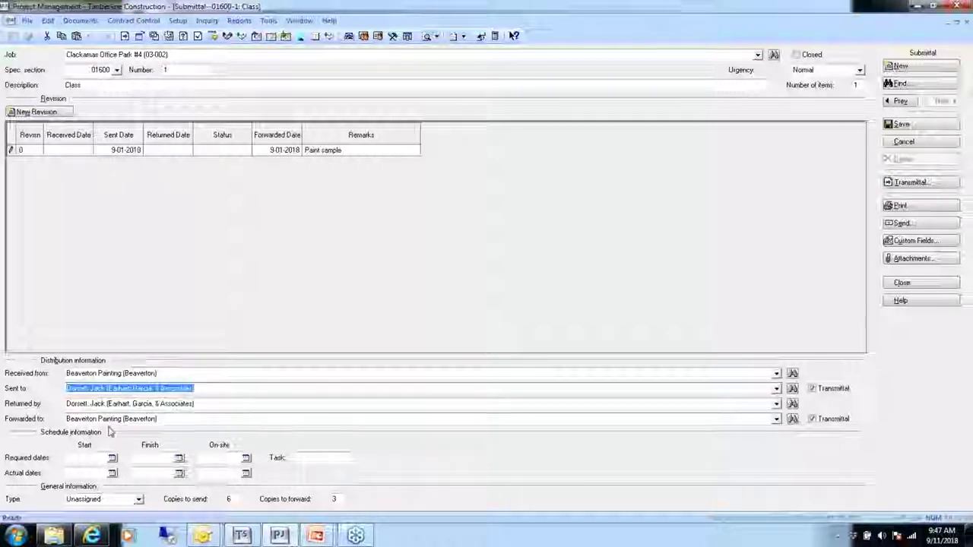
Fill the required start, finish and on-site dates with 9-11-2018.
{"action": "left_click", "coordinate": [112, 458]}
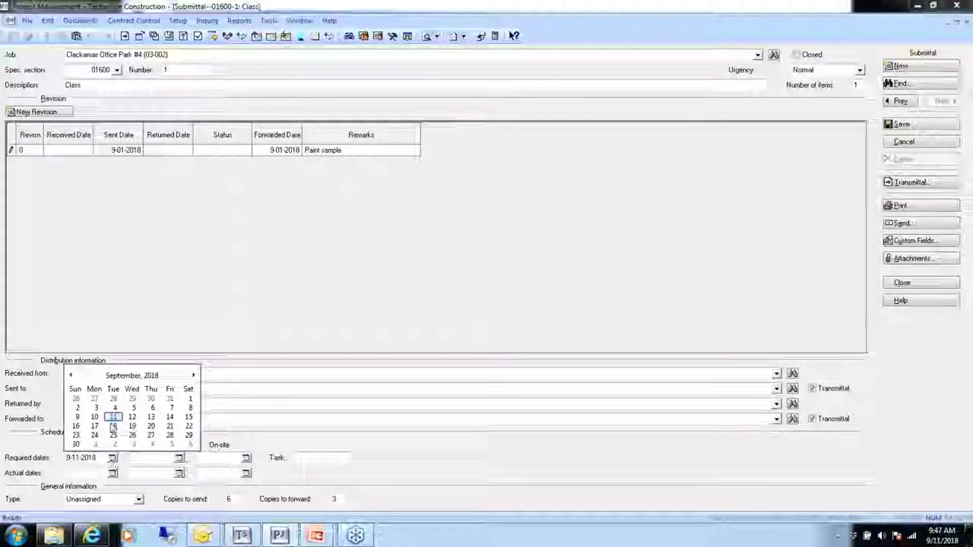
{"action": "left_click", "coordinate": [112, 418]}
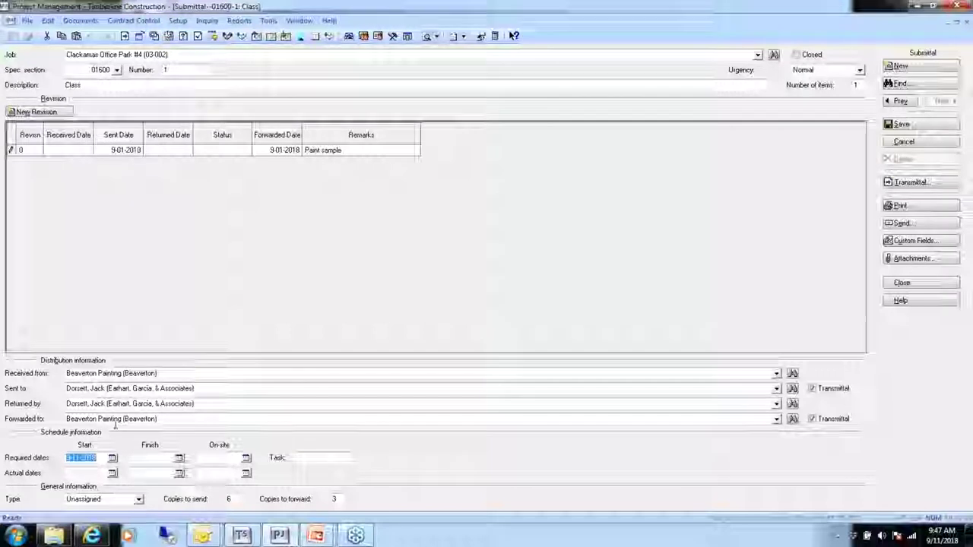
{"action": "left_click", "coordinate": [180, 459]}
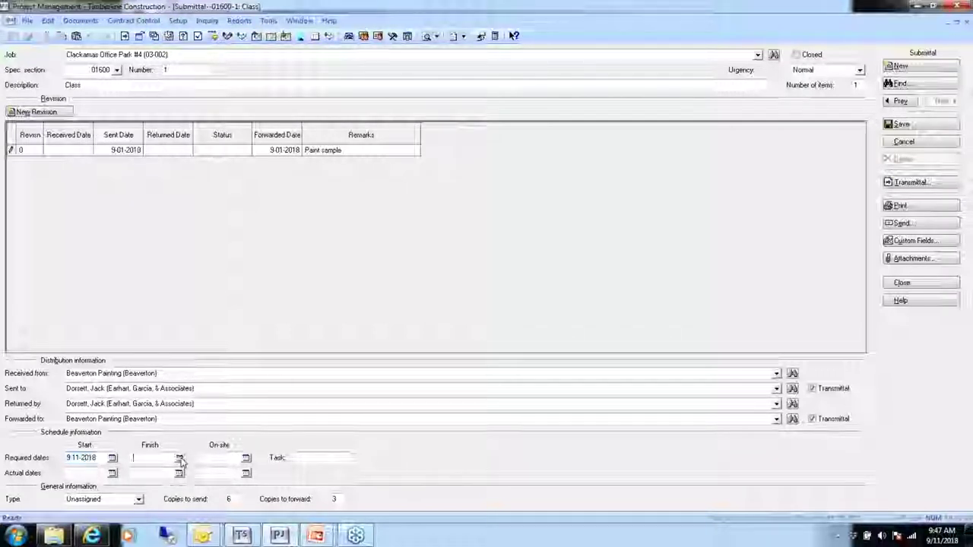
{"action": "left_click", "coordinate": [180, 417]}
{"action": "left_click", "coordinate": [246, 459]}
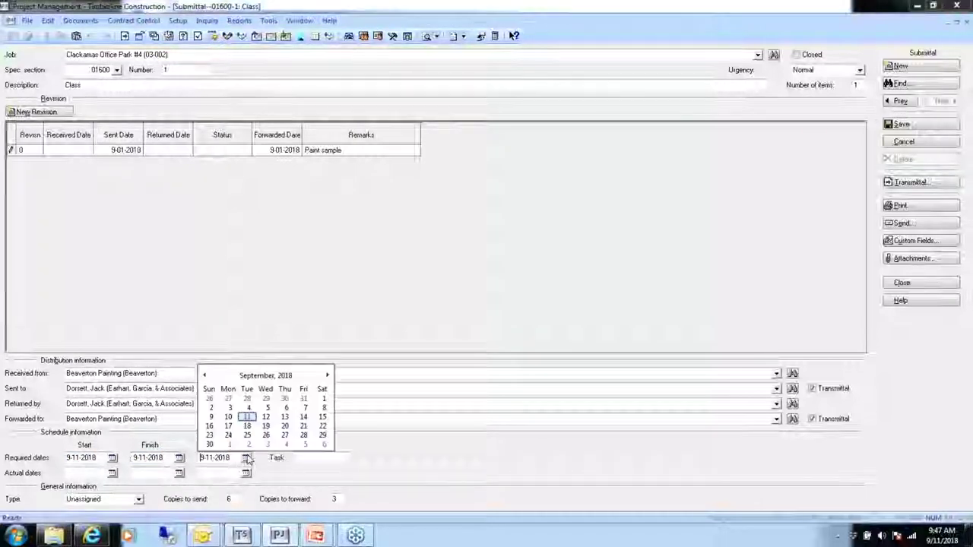
{"action": "left_click", "coordinate": [247, 417]}
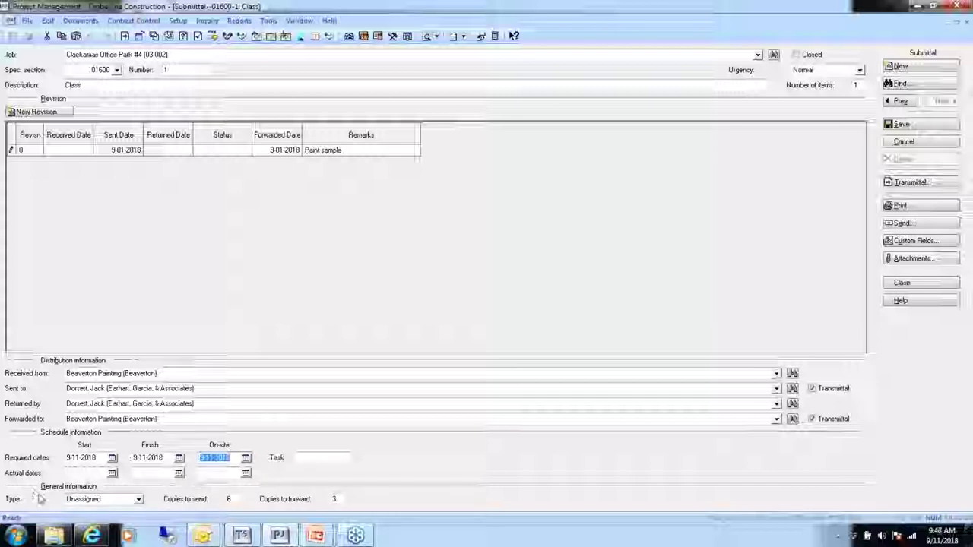
Set the submittal type to Sample and save the submittal.
{"action": "left_click", "coordinate": [139, 502]}
{"action": "left_click", "coordinate": [139, 502]}
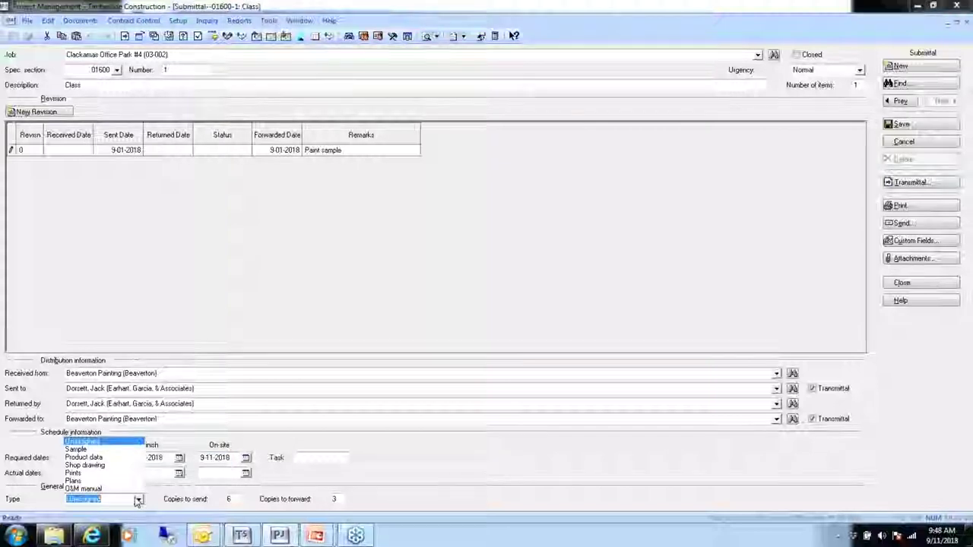
{"action": "left_click", "coordinate": [76, 450]}
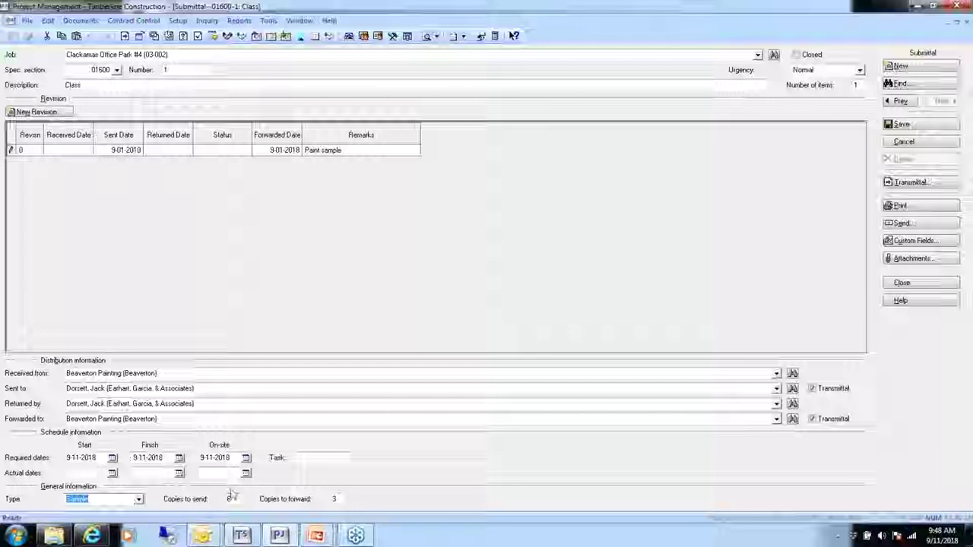
{"action": "left_click", "coordinate": [911, 126]}
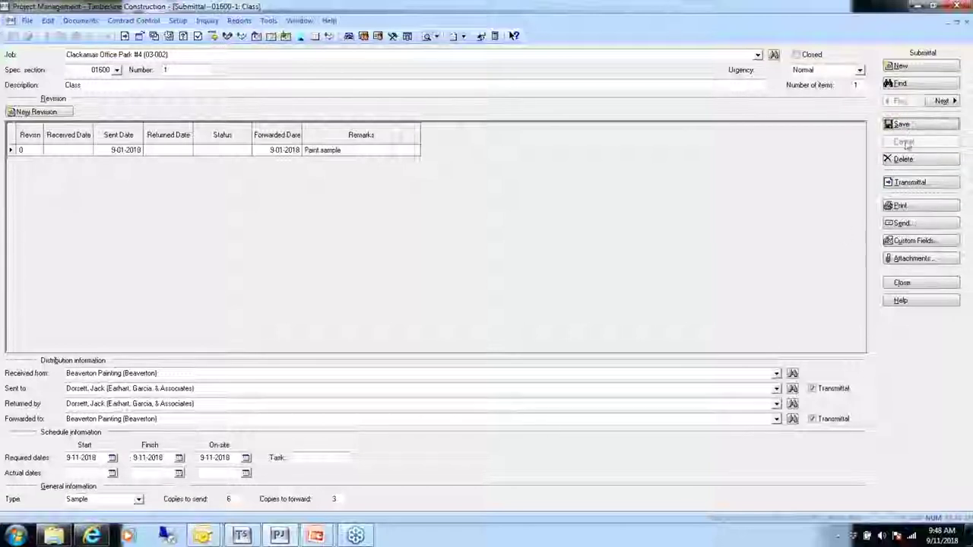
Preview the printed form for submittal 01600-1, then cancel Print Selection without printing.
{"action": "left_click", "coordinate": [899, 206]}
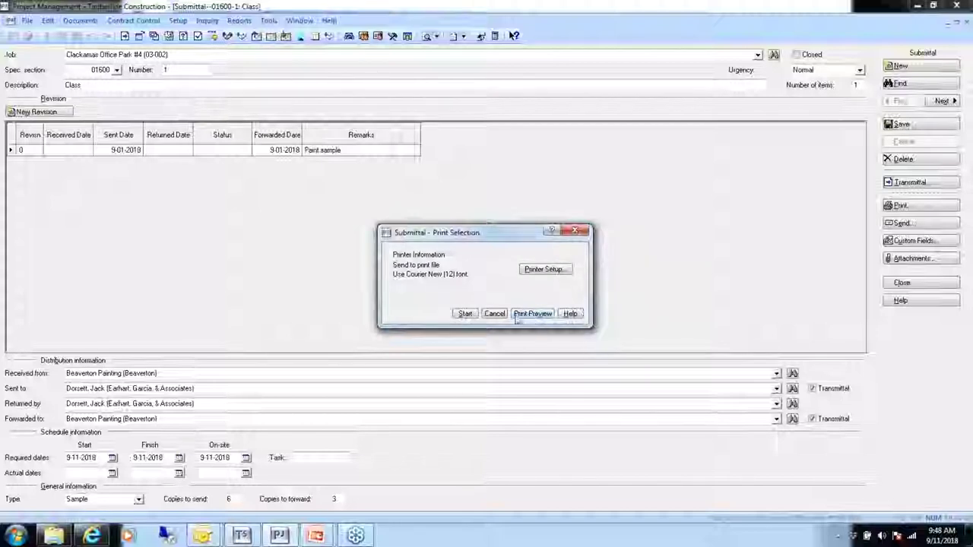
{"action": "left_click", "coordinate": [536, 318]}
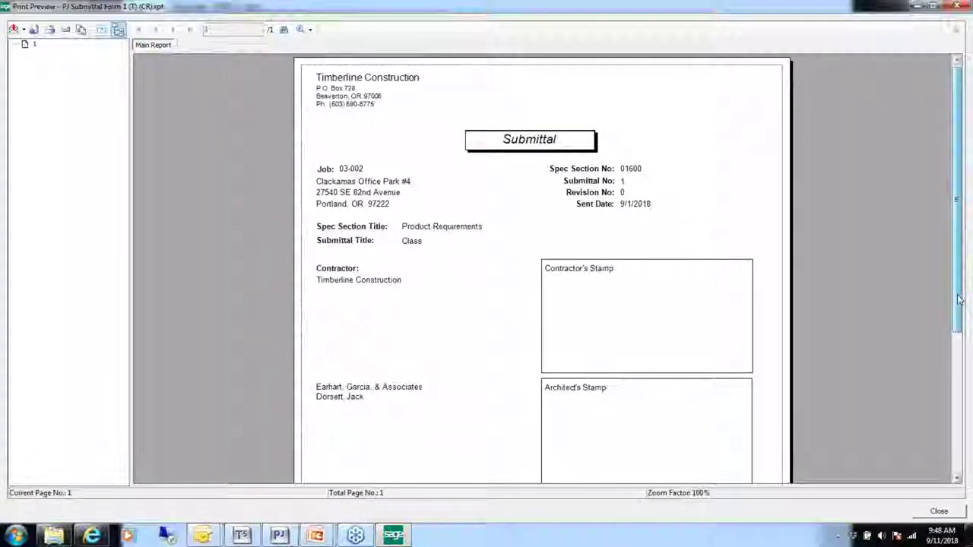
{"action": "mouse_move", "coordinate": [959, 298]}
{"action": "left_mouse_down"}
{"action": "mouse_move", "coordinate": [949, 447]}
{"action": "mouse_move", "coordinate": [949, 305]}
{"action": "left_mouse_up"}
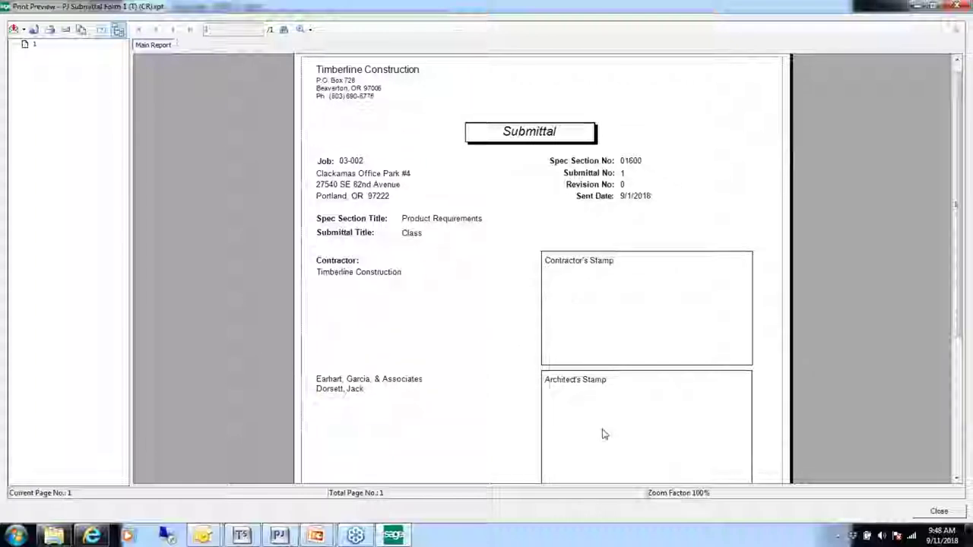
{"action": "left_click_drag", "start_coordinate": [958, 304], "coordinate": [949, 274]}
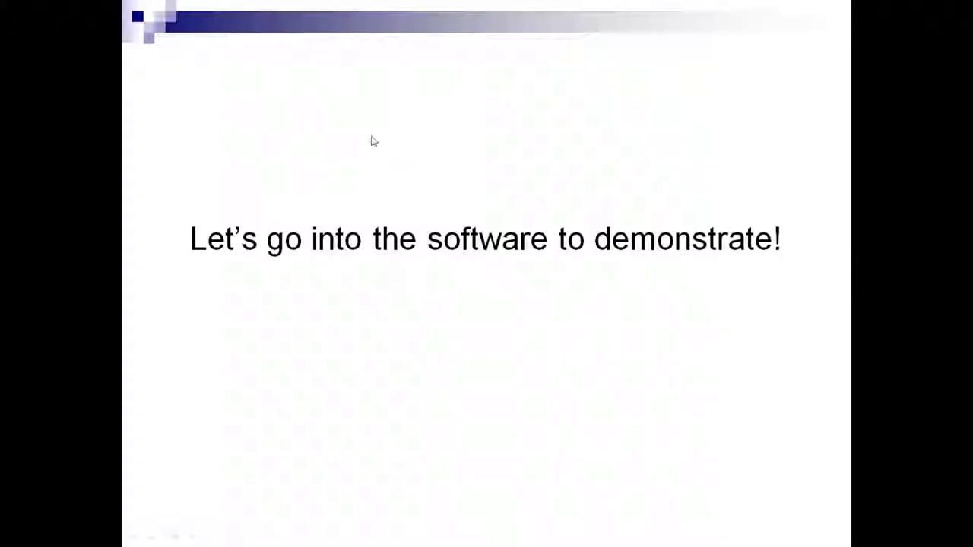
{"action": "key", "text": "alt+Tab"}
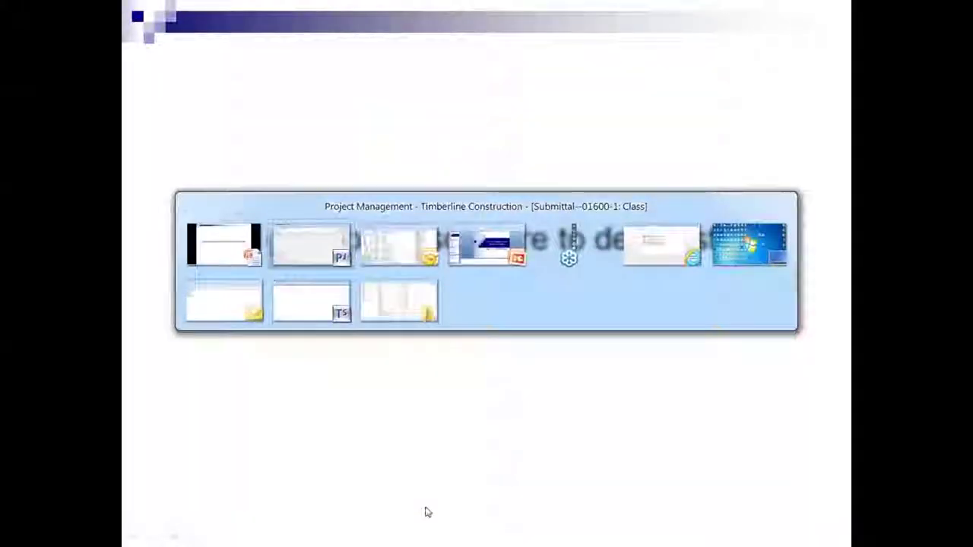
{"action": "left_click", "coordinate": [299, 257]}
{"action": "left_click", "coordinate": [494, 313]}
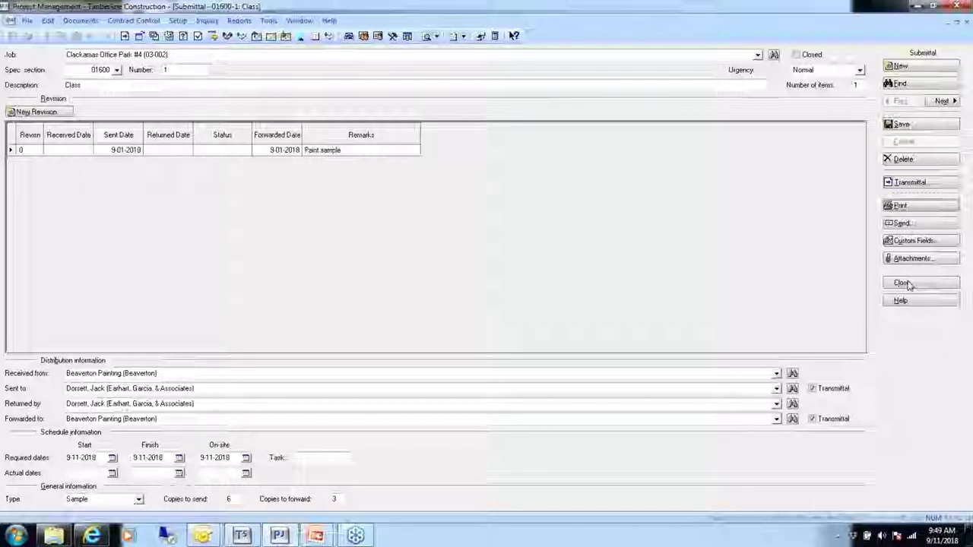
{"action": "left_click", "coordinate": [909, 284]}
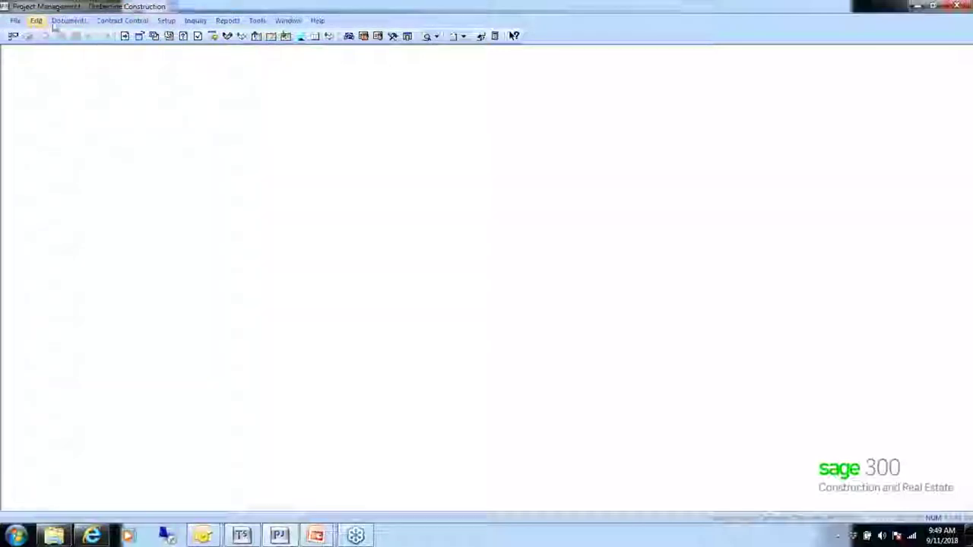
{"action": "left_click", "coordinate": [119, 23]}
{"action": "mouse_move", "coordinate": [70, 20]}
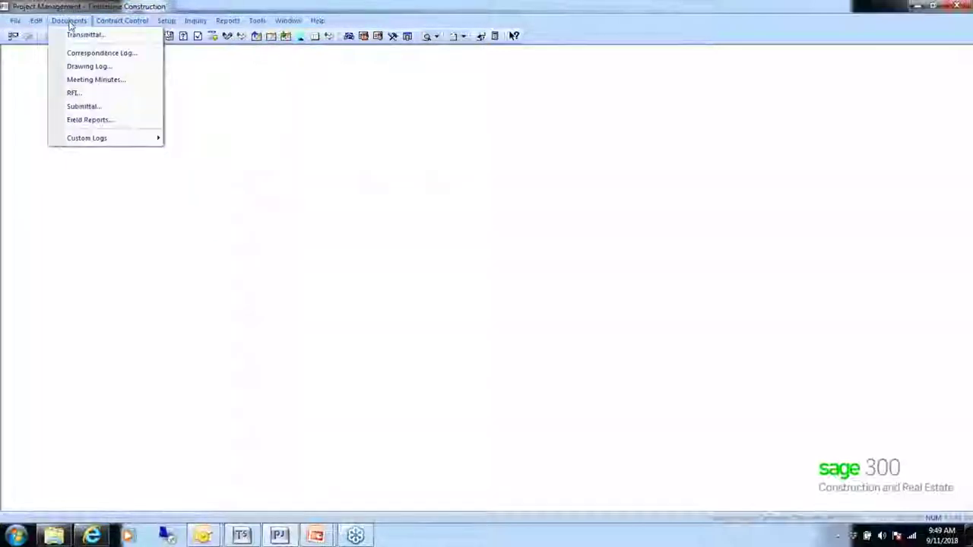
{"action": "left_click", "coordinate": [76, 105]}
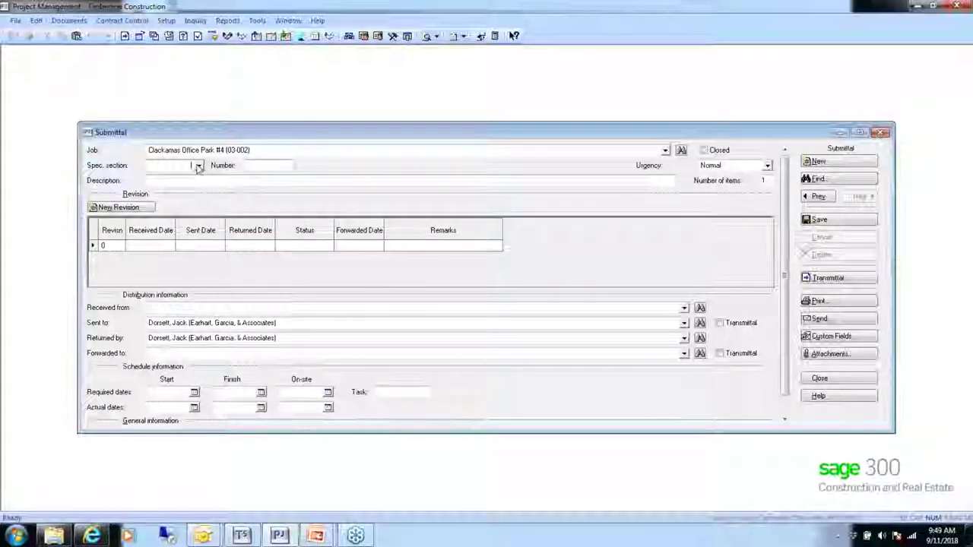
{"action": "left_click", "coordinate": [198, 167]}
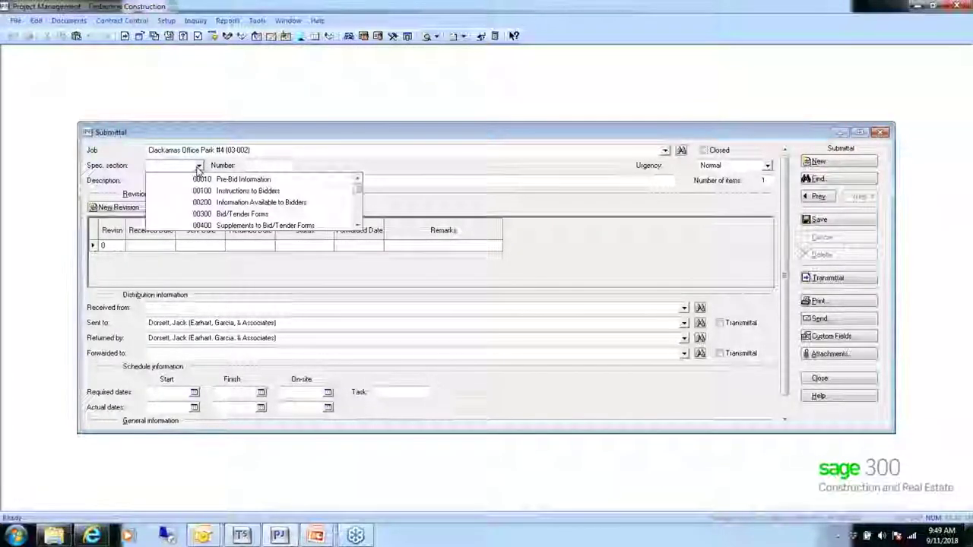
{"action": "scroll", "coordinate": [357, 218], "scroll_direction": "down", "scroll_amount": 2}
{"action": "scroll", "coordinate": [358, 218], "scroll_direction": "down", "scroll_amount": 4}
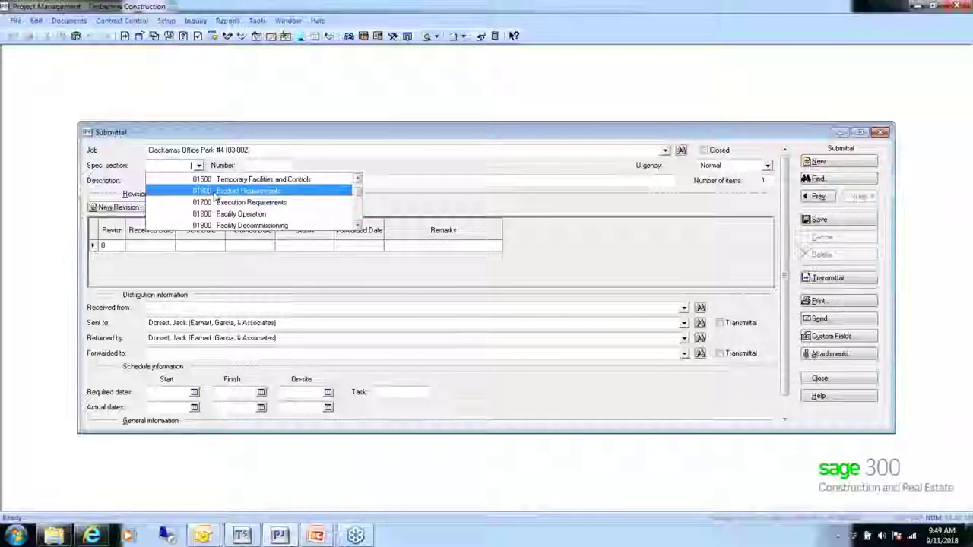
{"action": "left_click", "coordinate": [243, 191]}
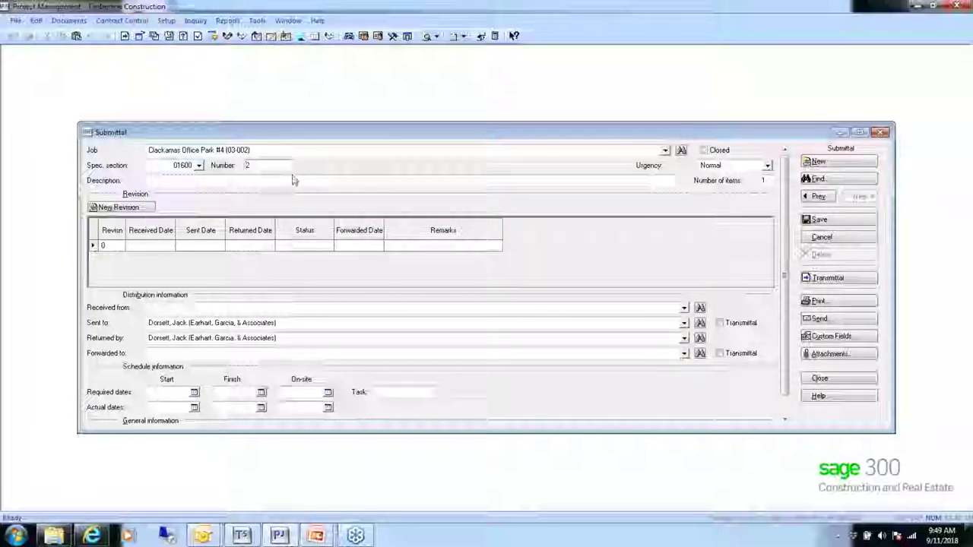
{"action": "left_click", "coordinate": [819, 179]}
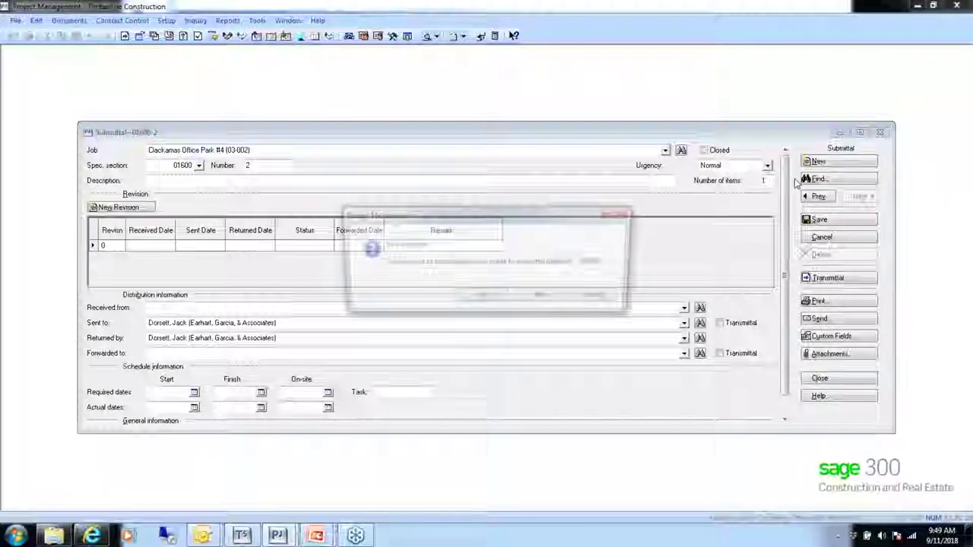
{"action": "left_click", "coordinate": [540, 299]}
{"action": "left_click", "coordinate": [338, 244]}
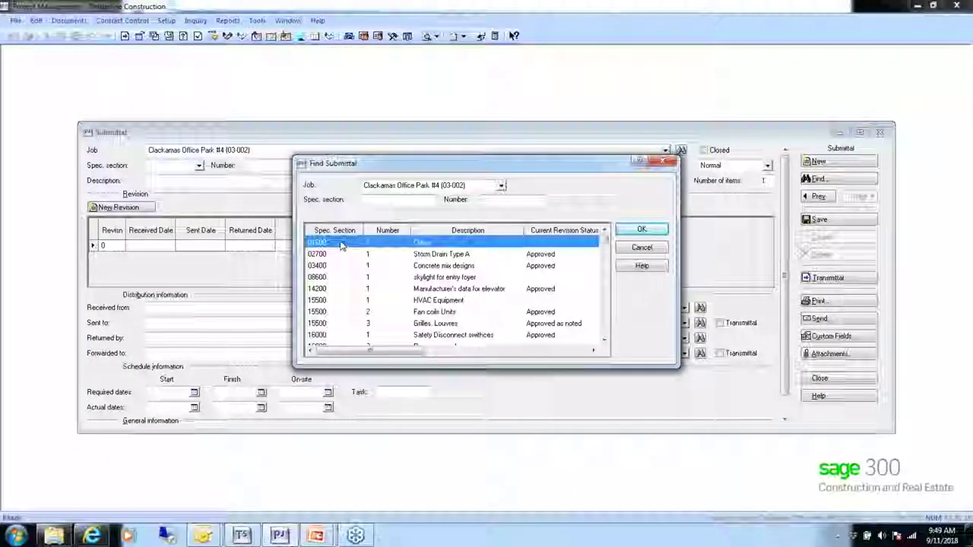
{"action": "double_click", "coordinate": [338, 244]}
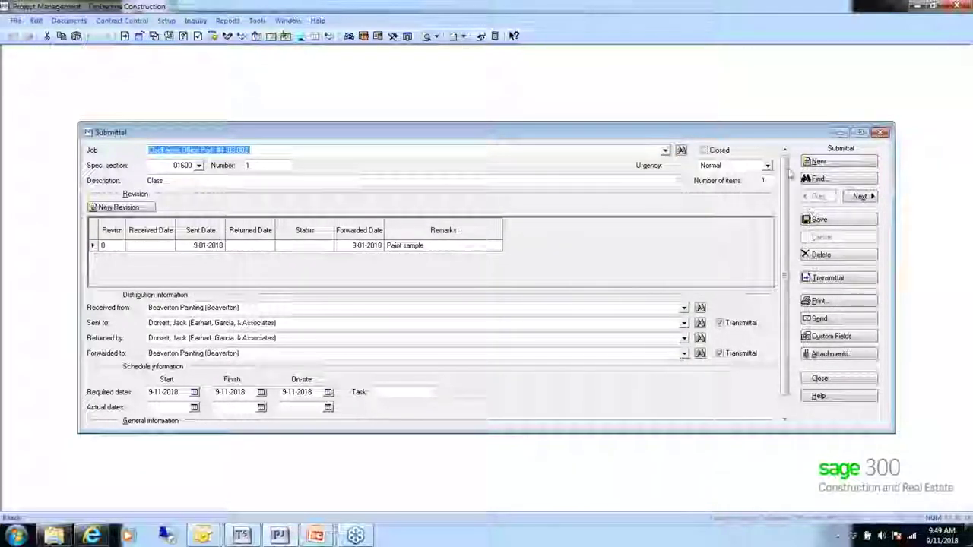
{"action": "left_click", "coordinate": [861, 133]}
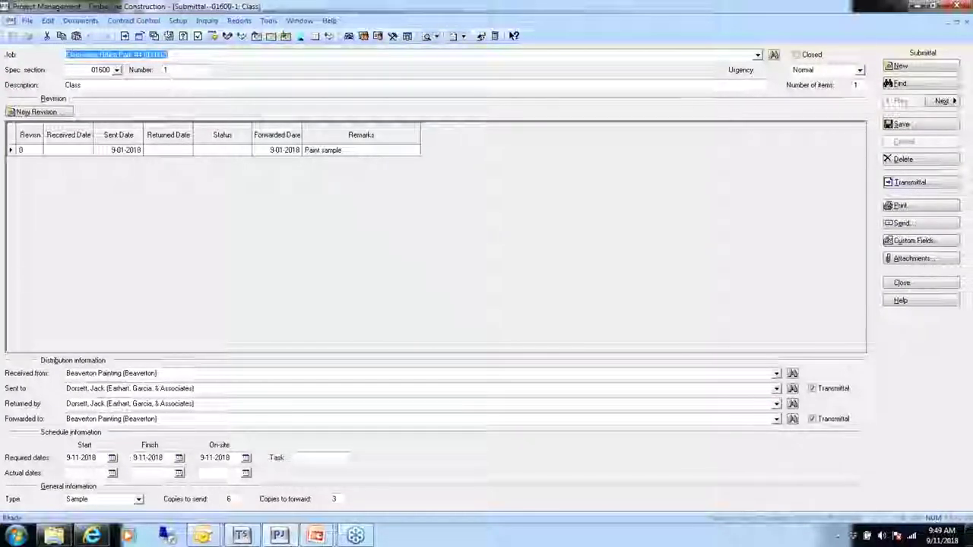
{"action": "left_click", "coordinate": [36, 112]}
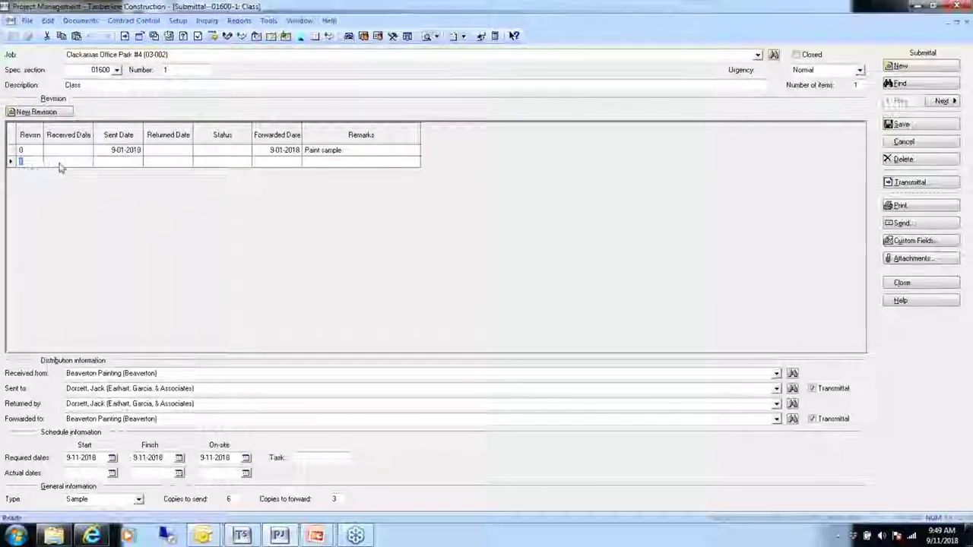
{"action": "left_click", "coordinate": [58, 161]}
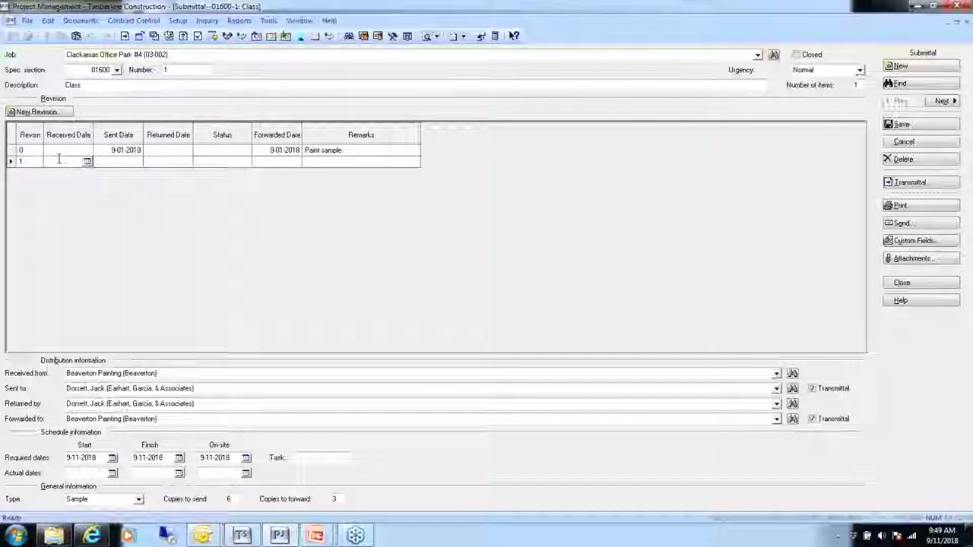
{"action": "type", "text": "09"}
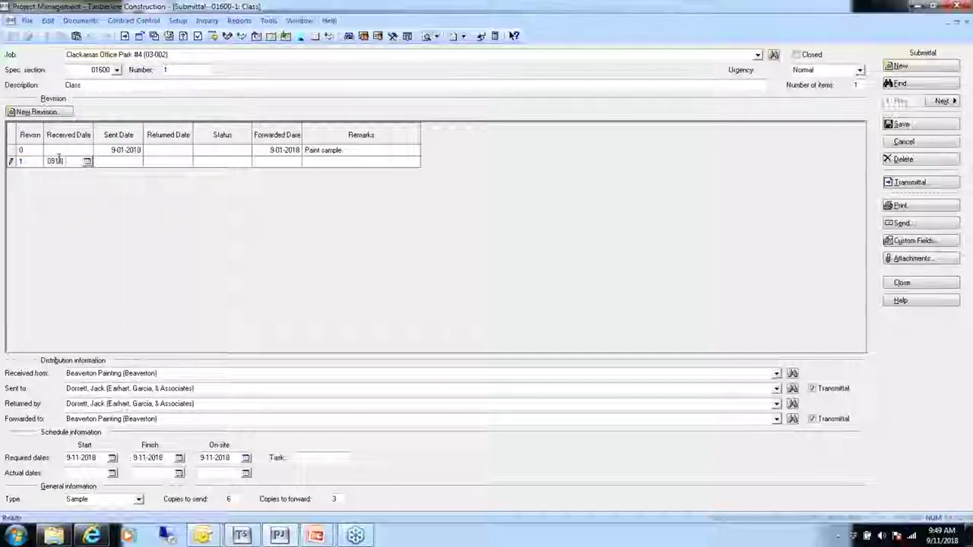
{"action": "type", "text": "118"}
{"action": "key", "text": "Tab"}
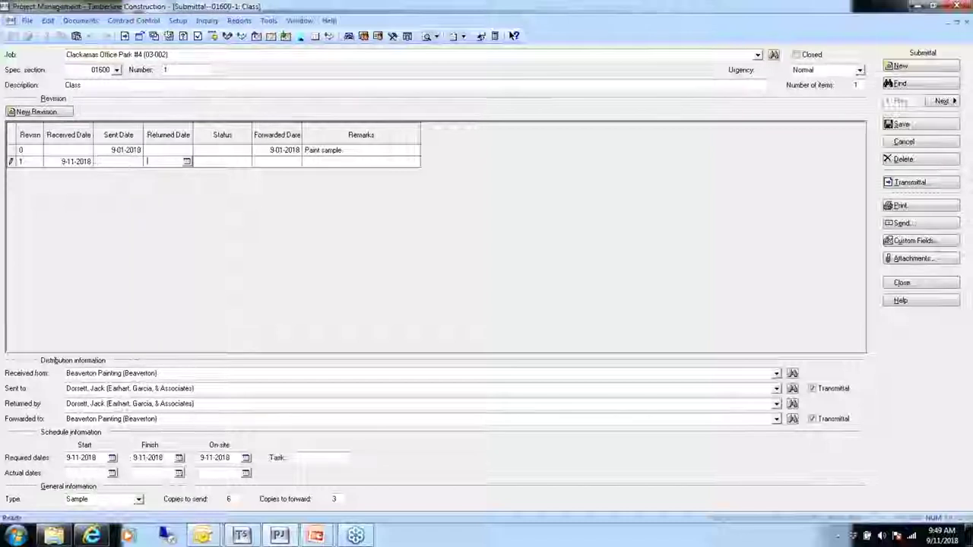
{"action": "key", "text": "Tab"}
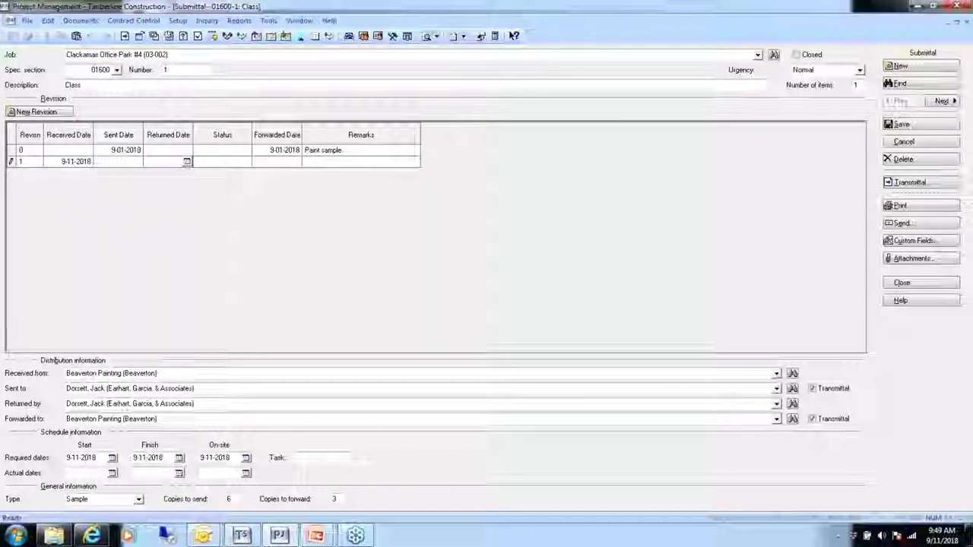
{"action": "type", "text": "09111"}
{"action": "key", "text": "Tab"}
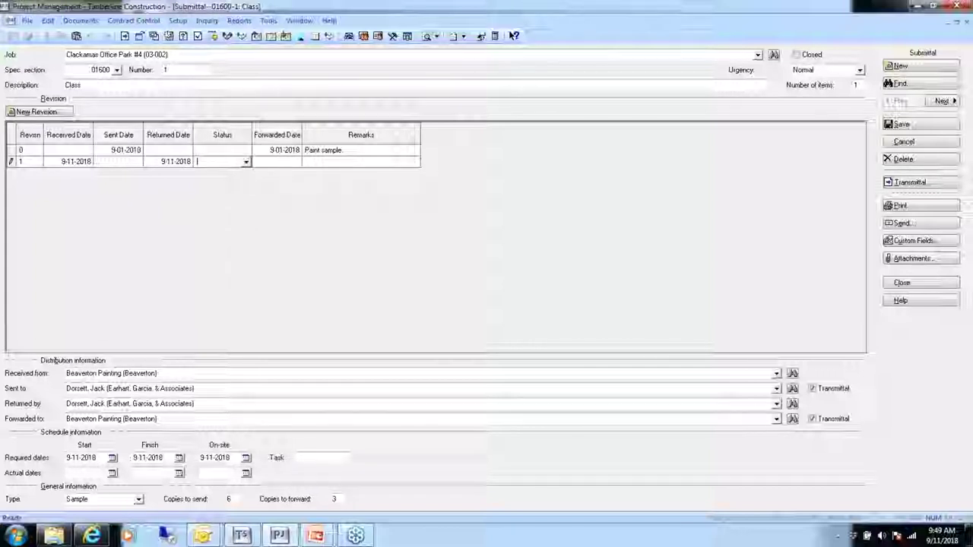
Set revision 1's status to Revise and resubmit, forwarded date September 11, remark 'Wrong tint of gray'.
{"action": "left_click", "coordinate": [246, 161]}
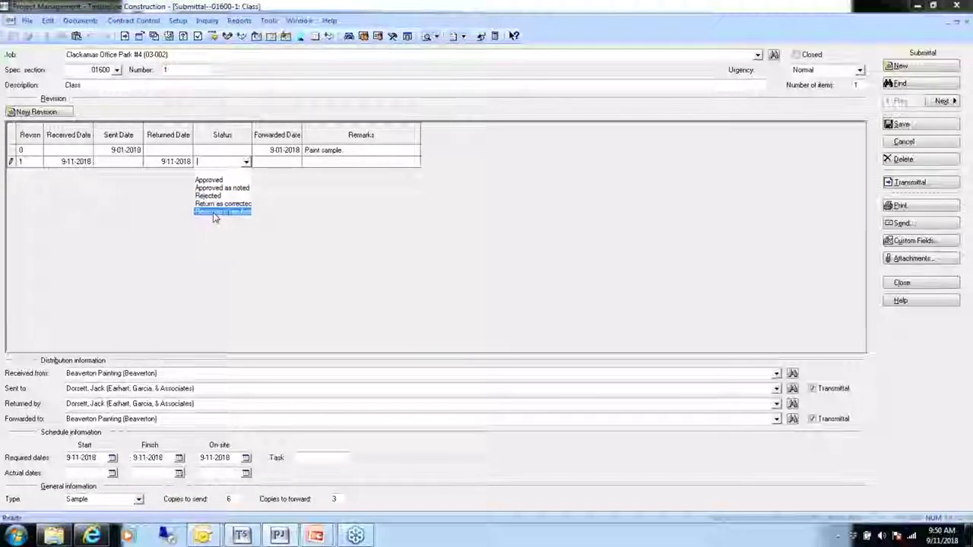
{"action": "left_click", "coordinate": [217, 213]}
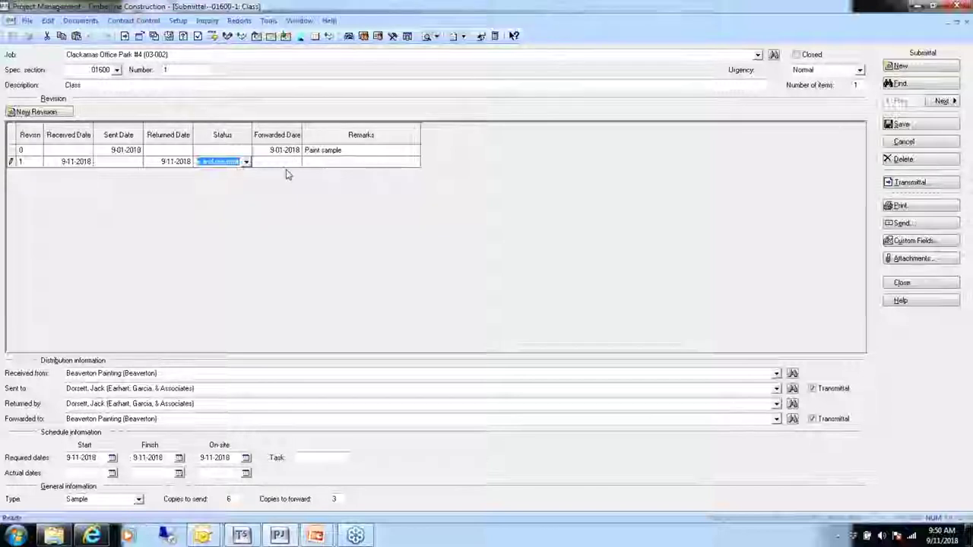
{"action": "key", "text": "Tab"}
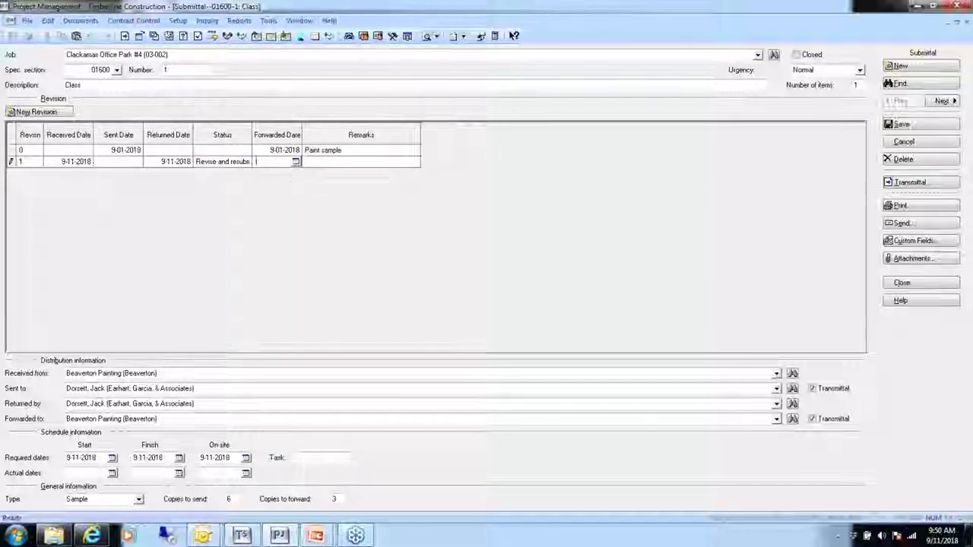
{"action": "left_click", "coordinate": [295, 162]}
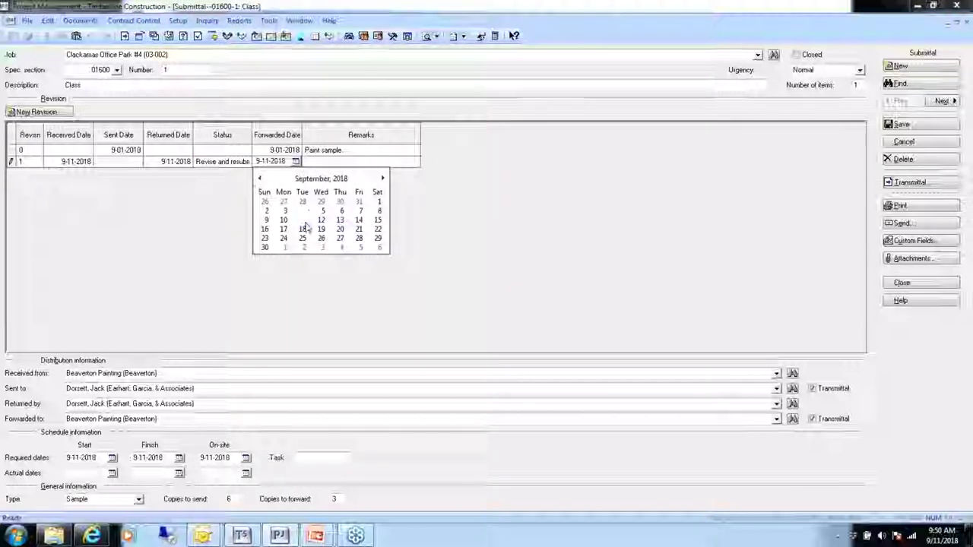
{"action": "left_click", "coordinate": [302, 220]}
{"action": "key", "text": "Tab"}
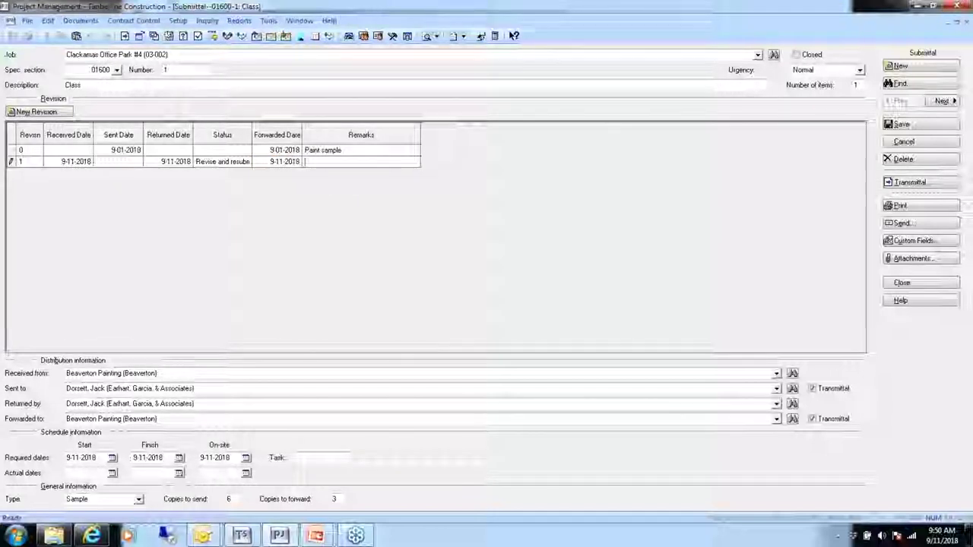
{"action": "type", "text": "Wiong "}
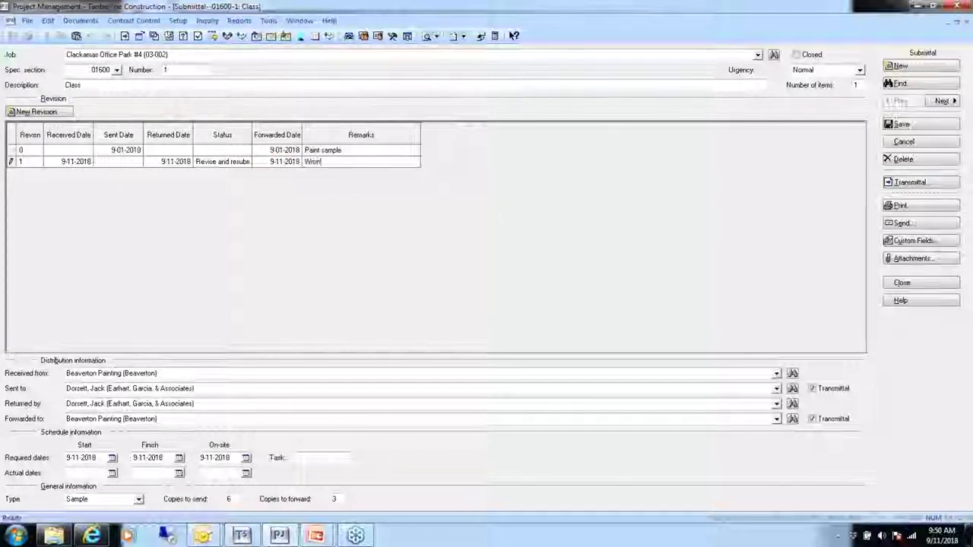
{"action": "type", "text": "tint "}
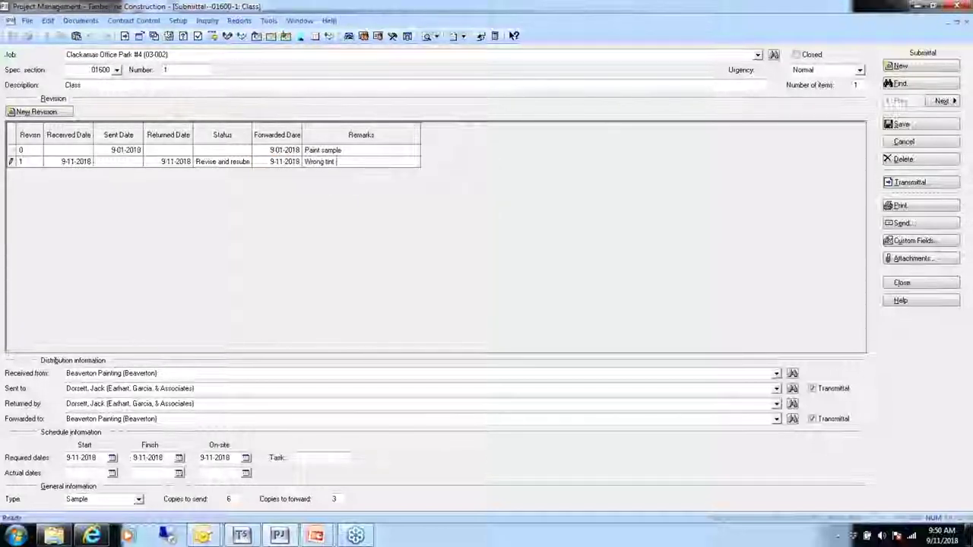
{"action": "type", "text": "of gray"}
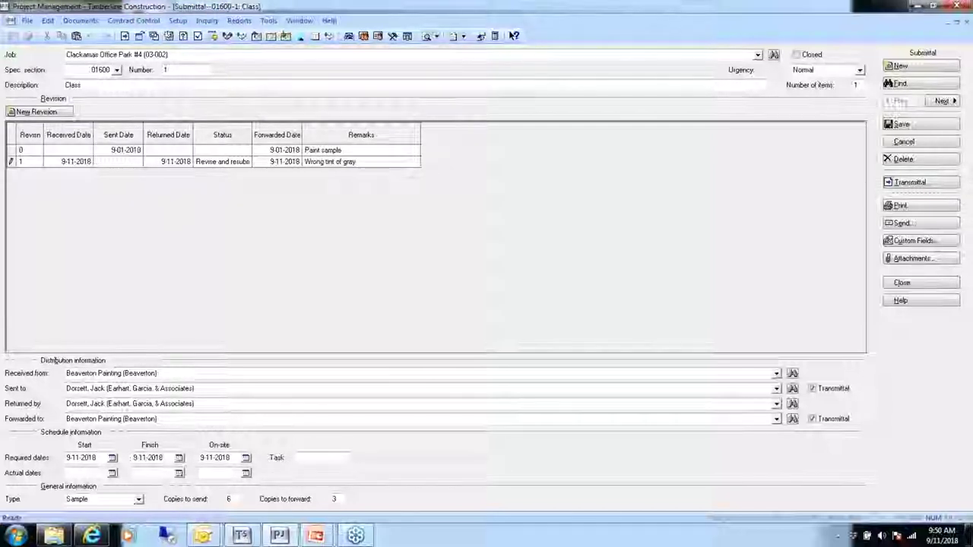
{"action": "key", "text": "Tab"}
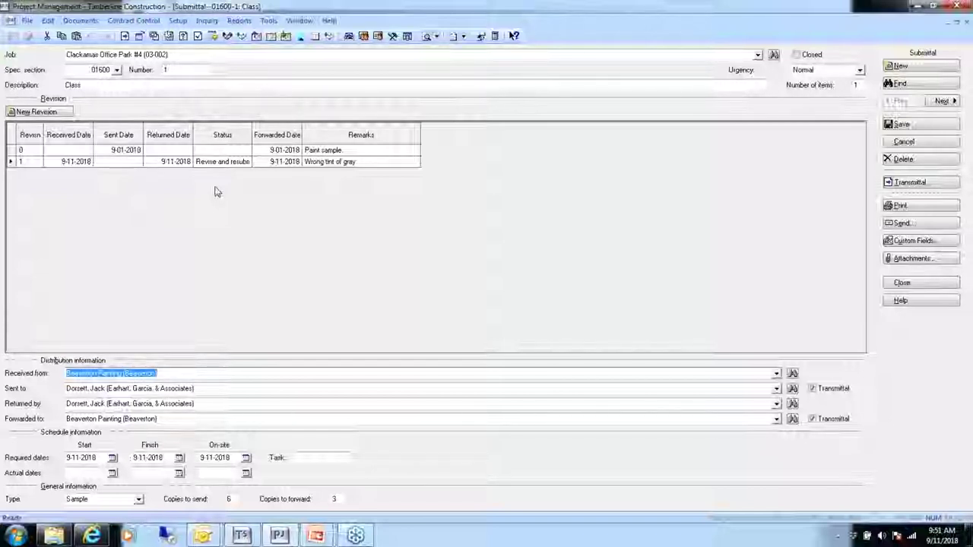
Save revision 1 of submittal 01600-1 and close the Submittal form.
{"action": "left_click", "coordinate": [903, 284]}
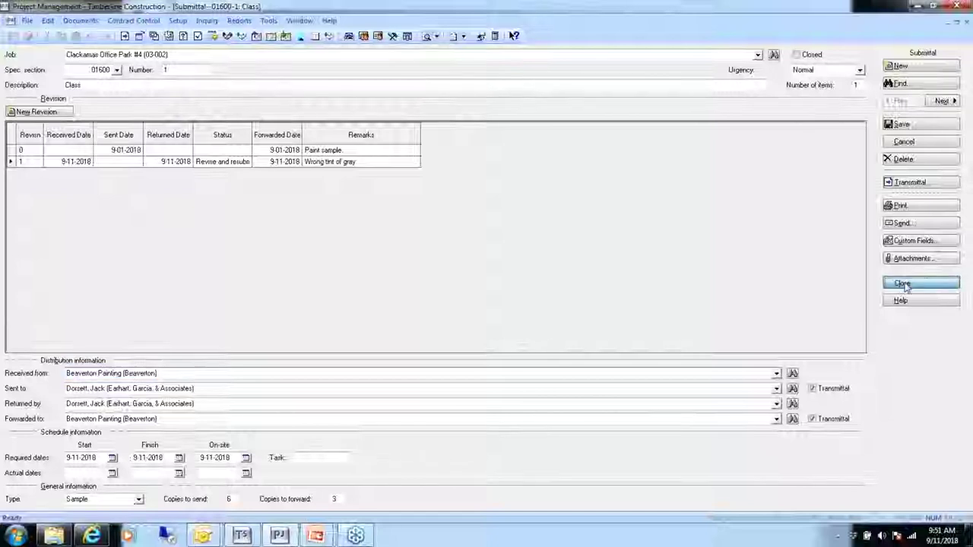
{"action": "left_click", "coordinate": [900, 124]}
{"action": "left_click", "coordinate": [906, 283]}
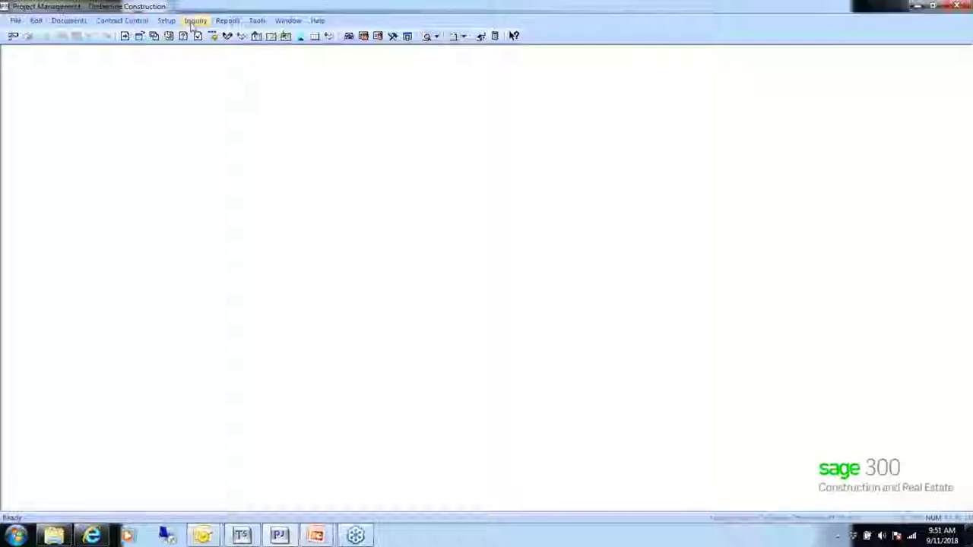
Review the Class submittal's revisions for job 03-002 in the Submittal Log inquiry, then close it.
{"action": "left_click", "coordinate": [192, 25]}
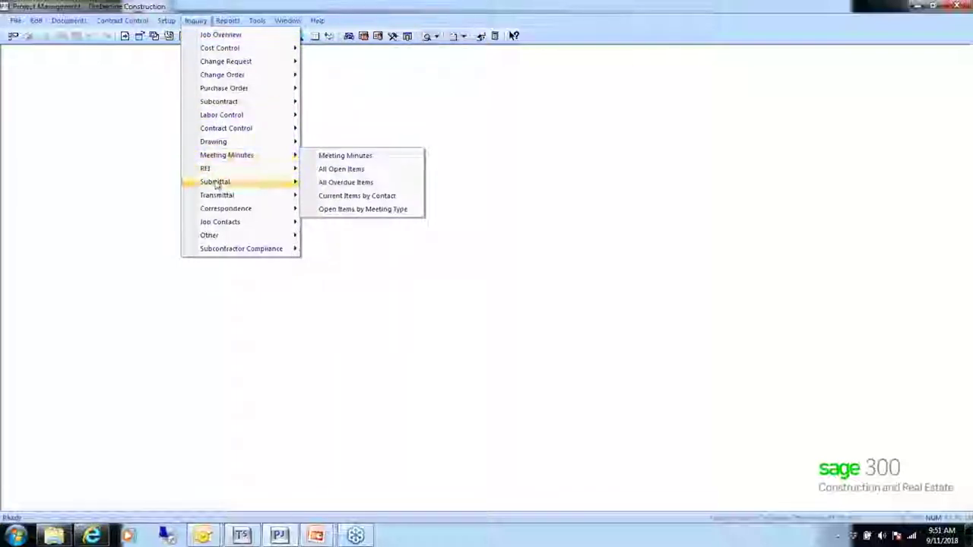
{"action": "mouse_move", "coordinate": [279, 183]}
{"action": "left_click", "coordinate": [330, 187]}
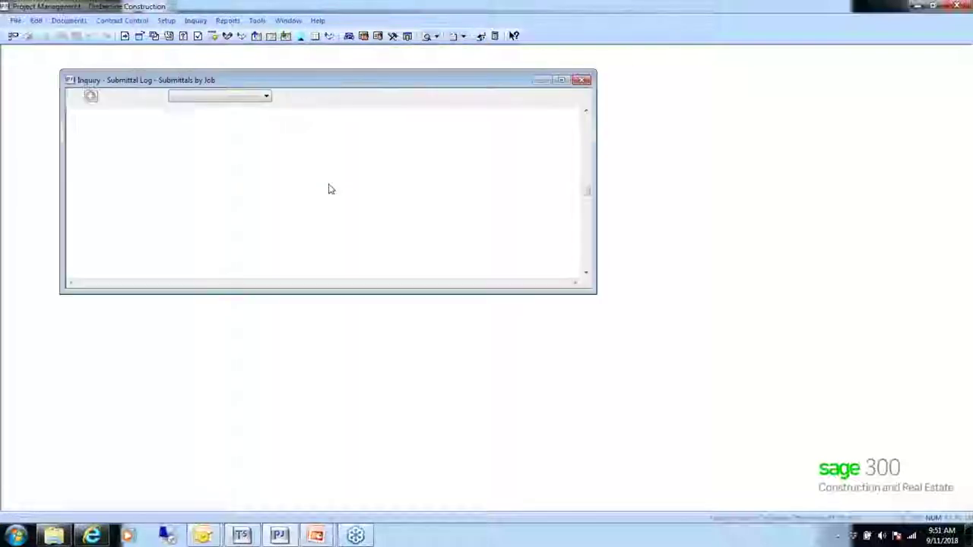
{"action": "double_click", "coordinate": [93, 137]}
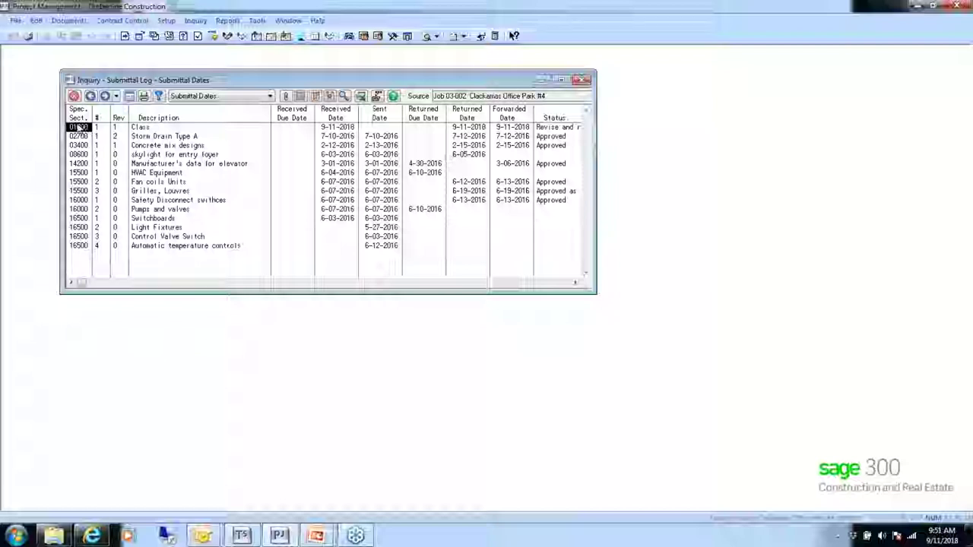
{"action": "double_click", "coordinate": [79, 128]}
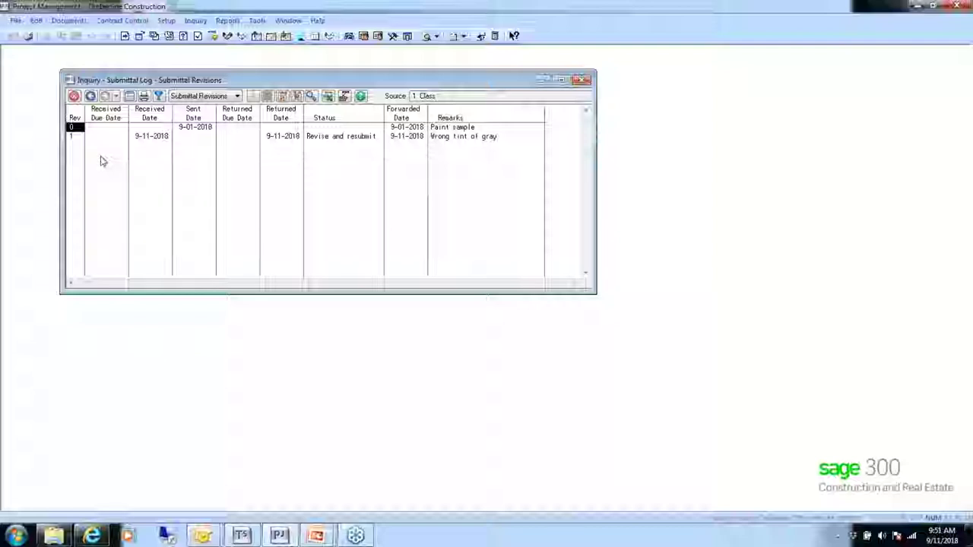
{"action": "left_click", "coordinate": [74, 96]}
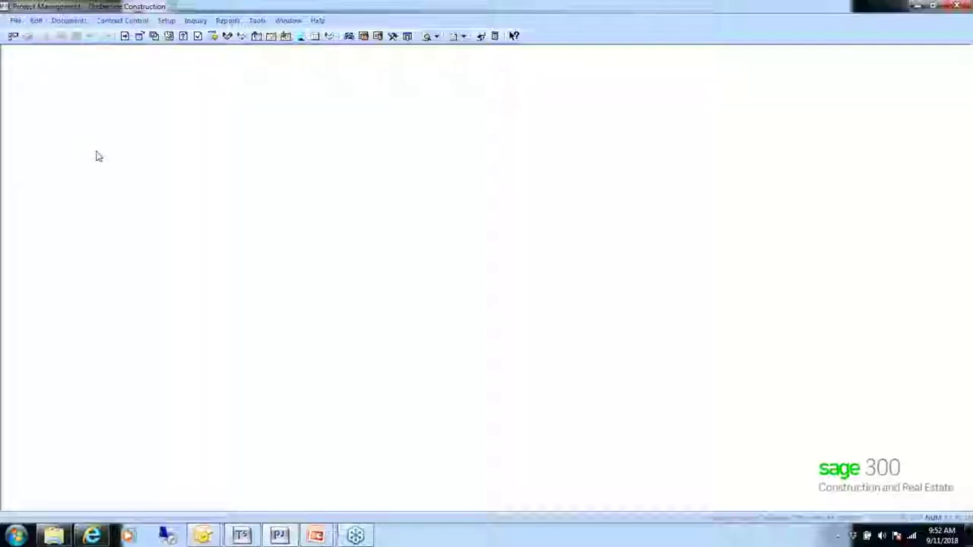
Start a new RFI from the Documents menu and maximize its window.
{"action": "left_click", "coordinate": [68, 20]}
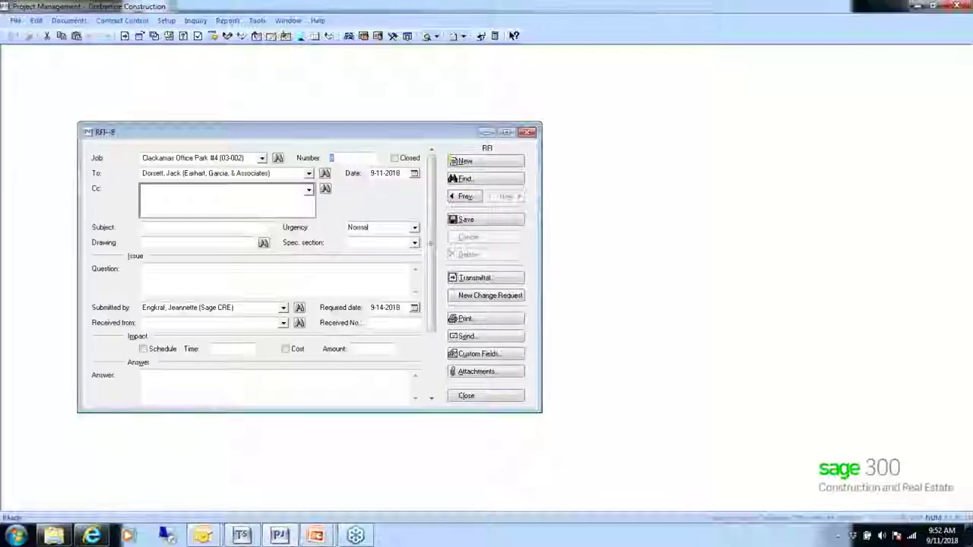
{"action": "left_click", "coordinate": [507, 132]}
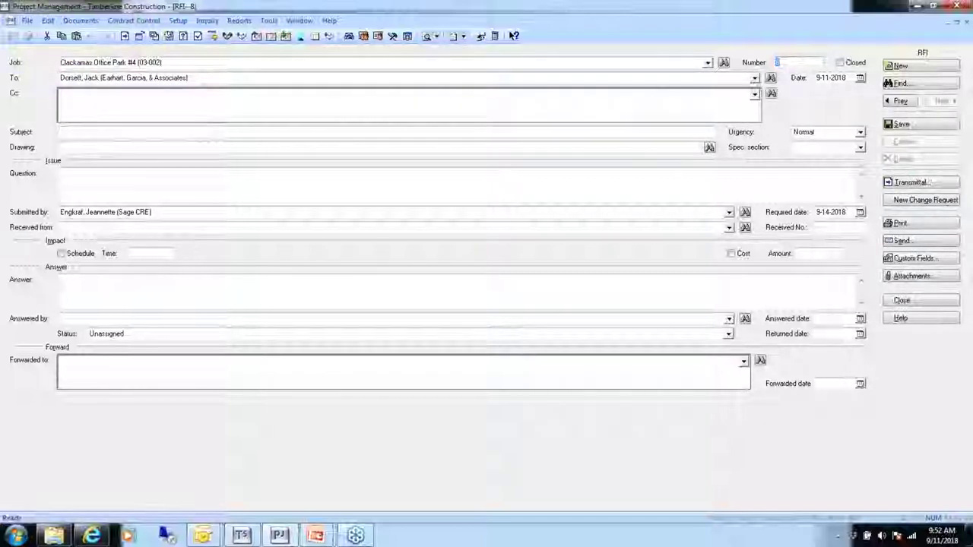
Fill the RFI's Cc from the Clackamas Office Park Engineers job distribution list.
{"action": "left_click", "coordinate": [771, 92]}
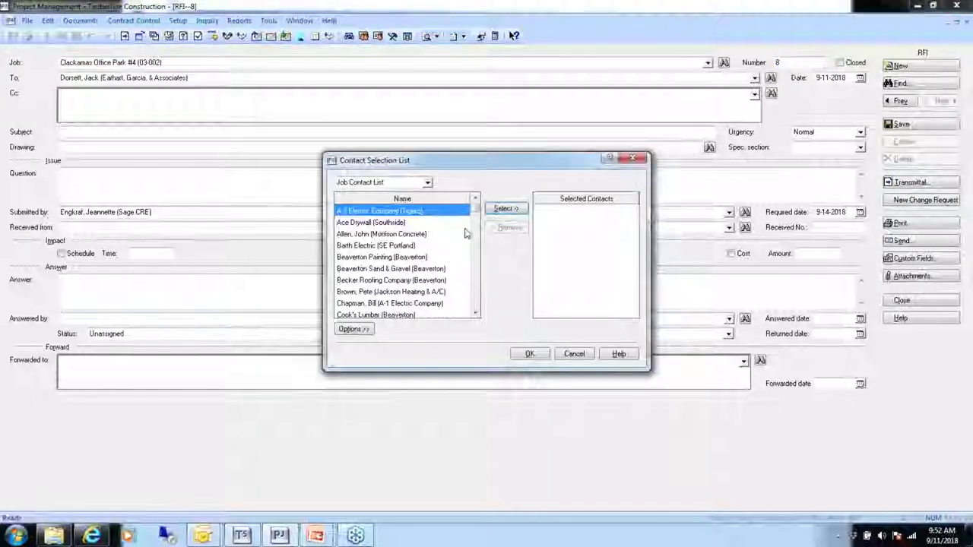
{"action": "left_click", "coordinate": [413, 183]}
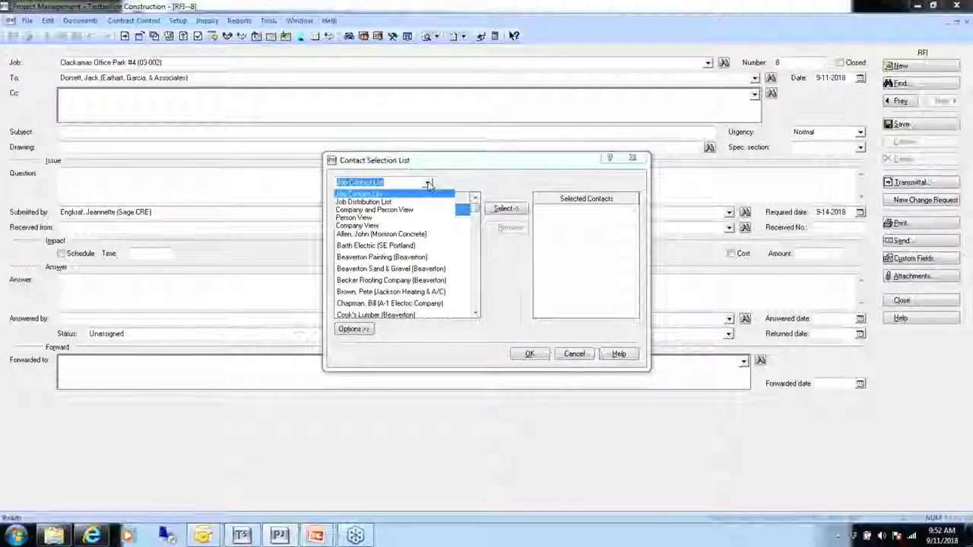
{"action": "left_click", "coordinate": [360, 202]}
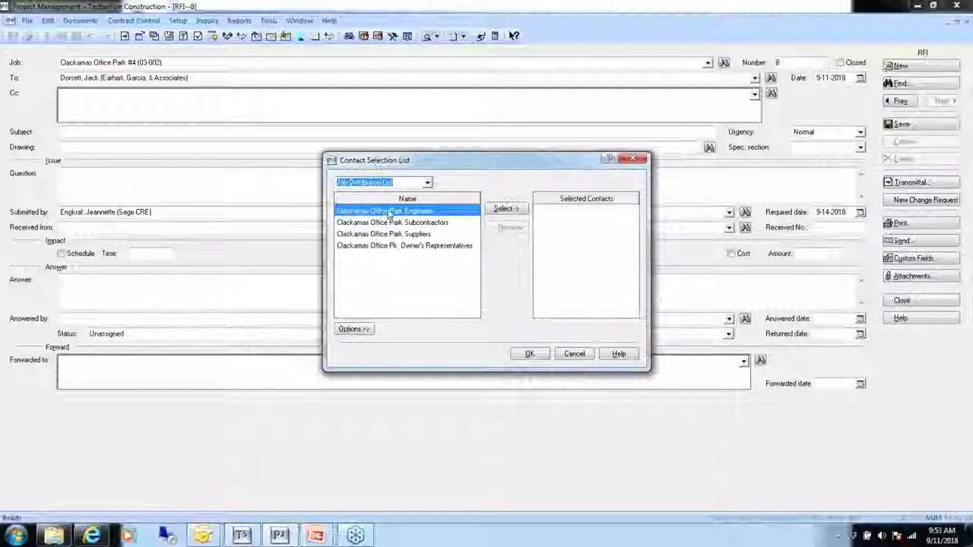
{"action": "left_click", "coordinate": [505, 209]}
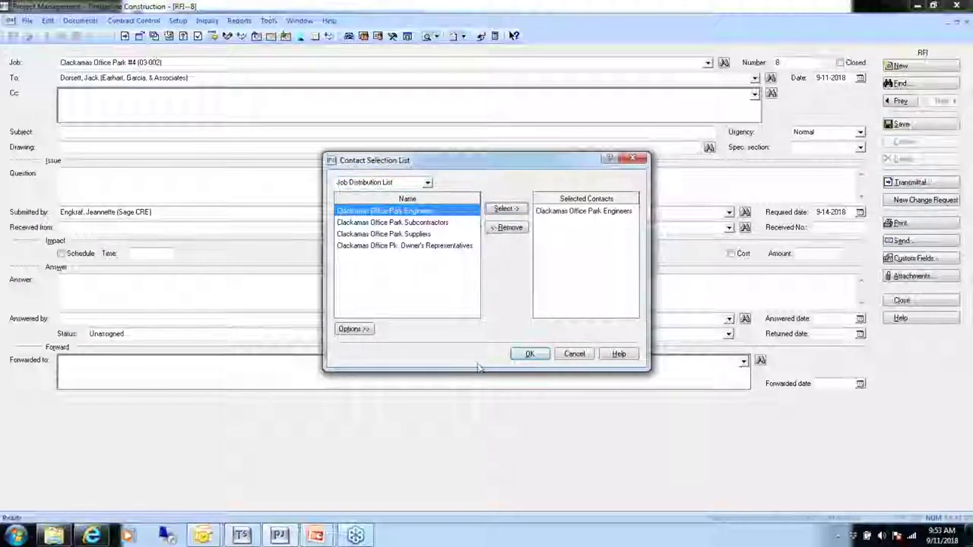
{"action": "left_click", "coordinate": [529, 355]}
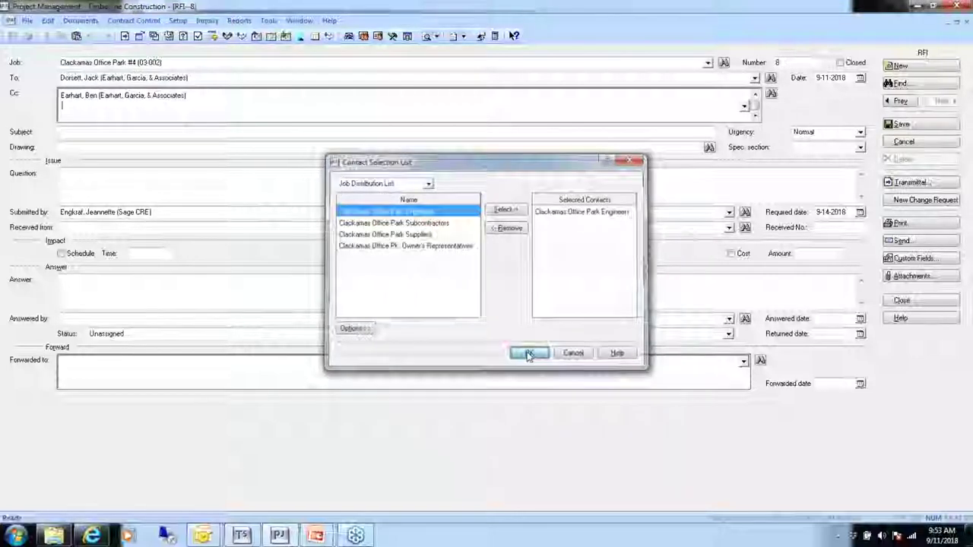
{"action": "left_click", "coordinate": [756, 97]}
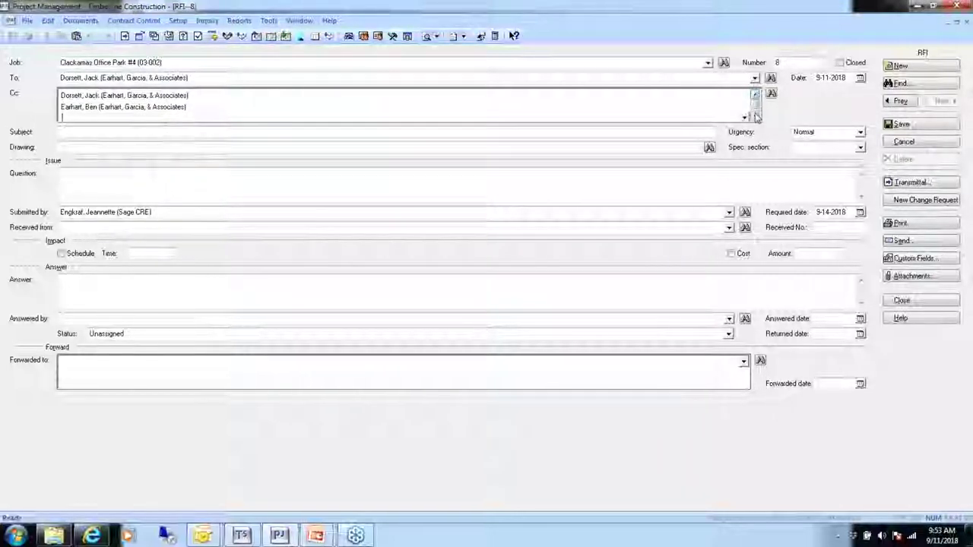
{"action": "left_click", "coordinate": [756, 117]}
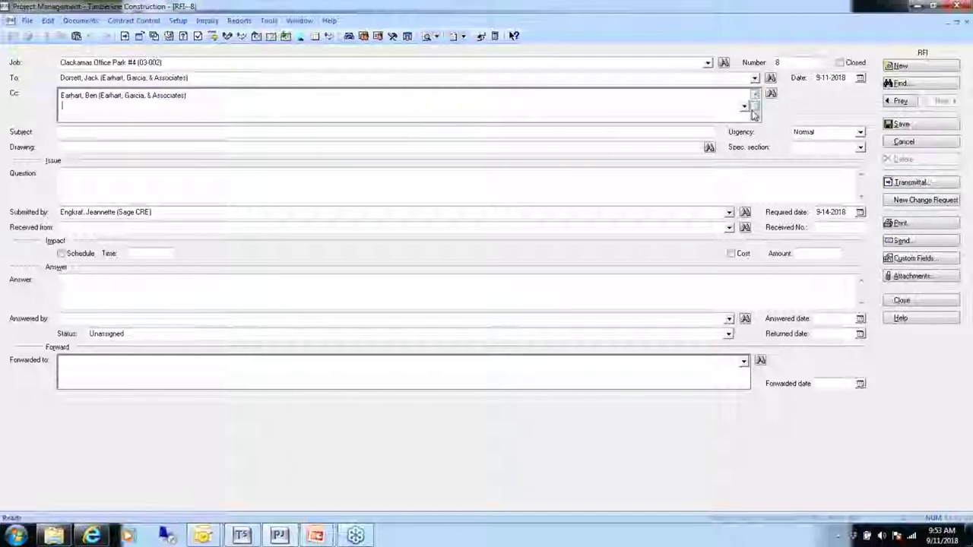
{"action": "left_click", "coordinate": [66, 130]}
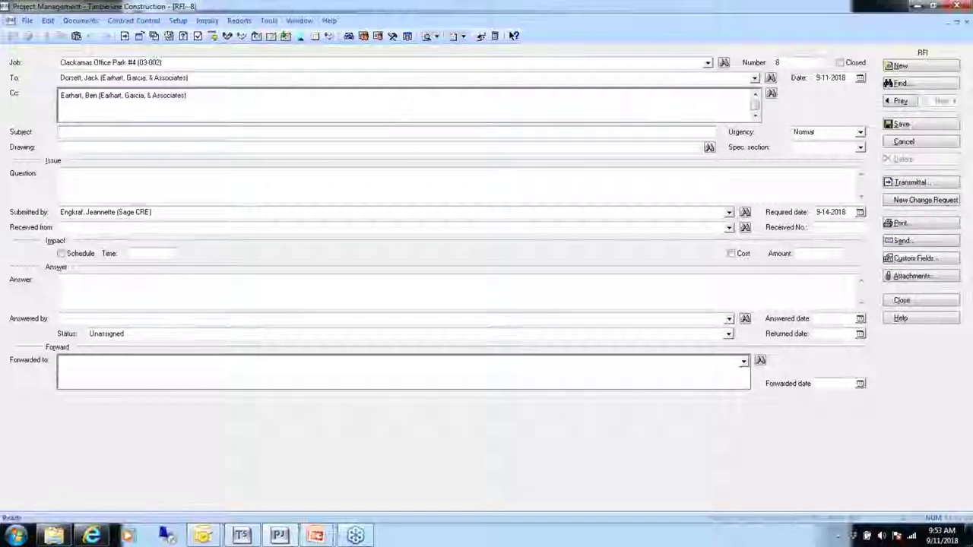
Enter subject 'Question for class', attach drawing A-1 Floor Plan, and choose spec section 00400.
{"action": "type", "text": "Ques"}
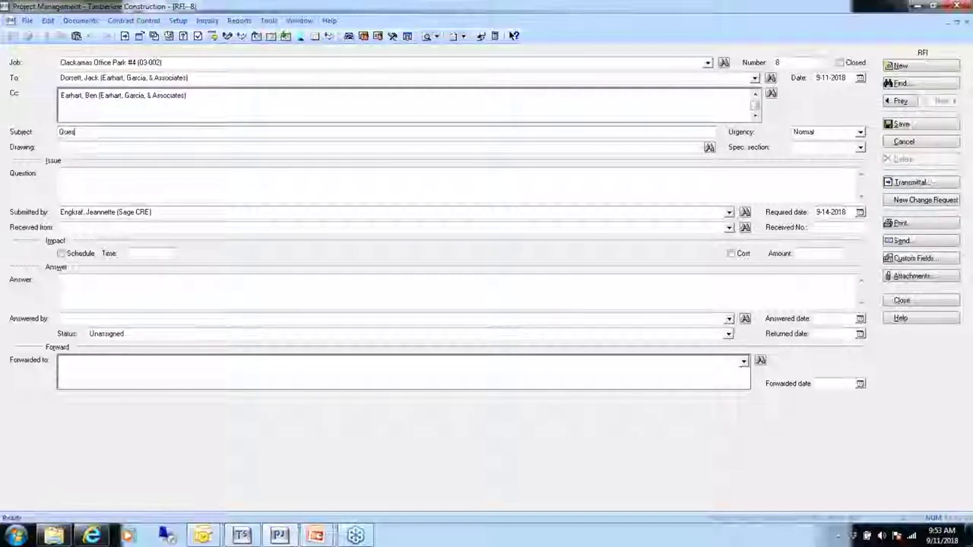
{"action": "type", "text": "tion for"}
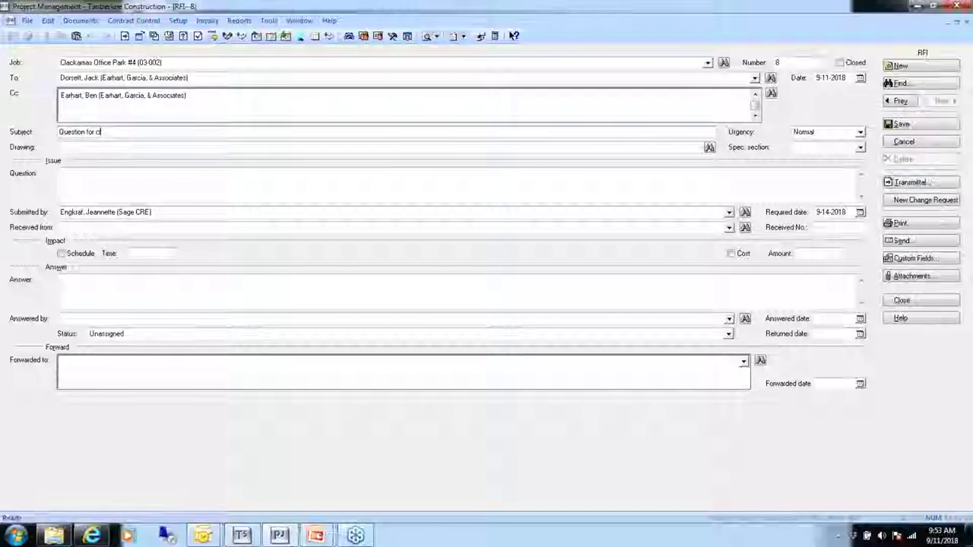
{"action": "type", "text": " class"}
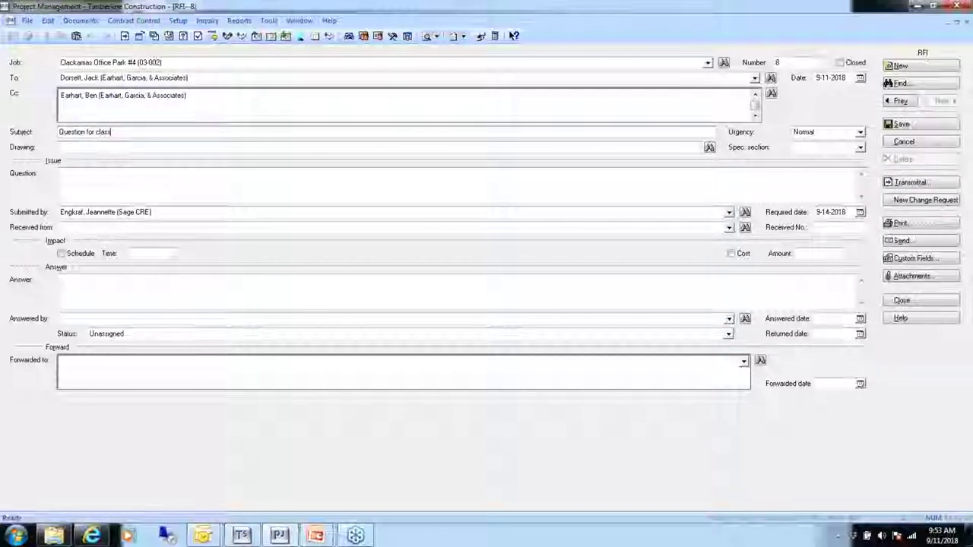
{"action": "left_click", "coordinate": [80, 147]}
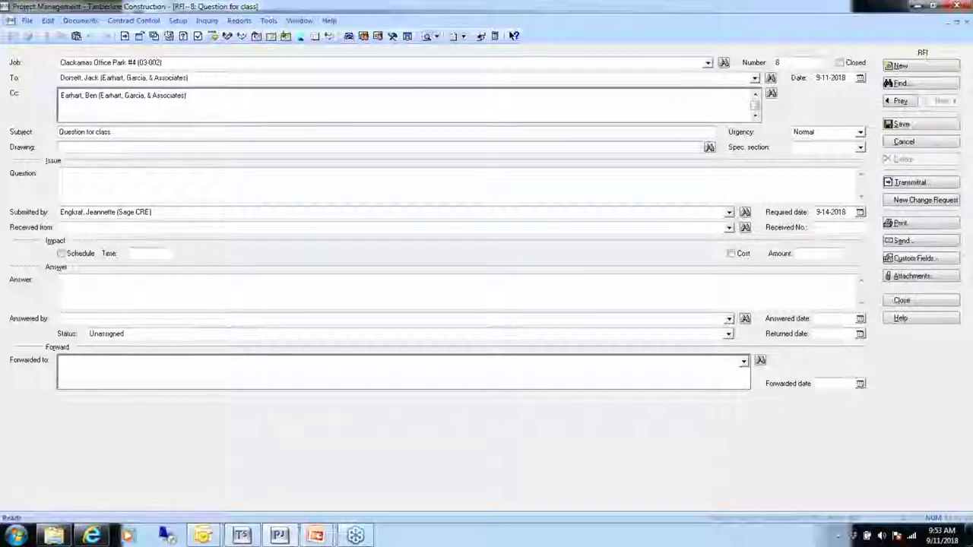
{"action": "left_click", "coordinate": [709, 147]}
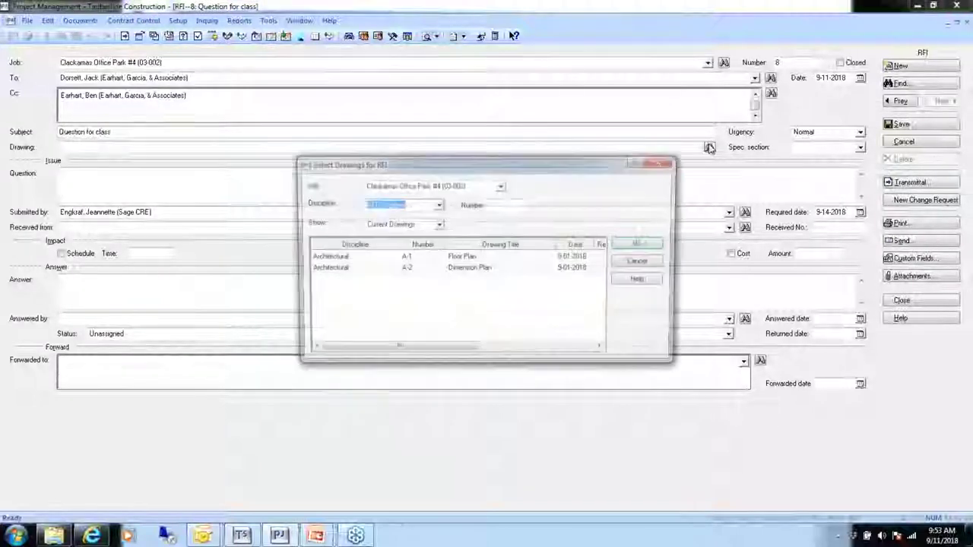
{"action": "left_click", "coordinate": [330, 259]}
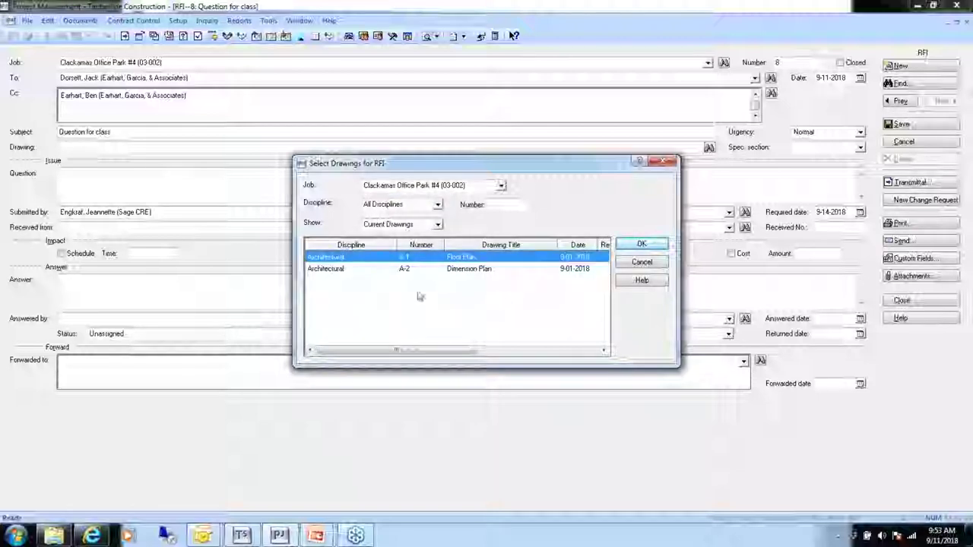
{"action": "left_click", "coordinate": [642, 245]}
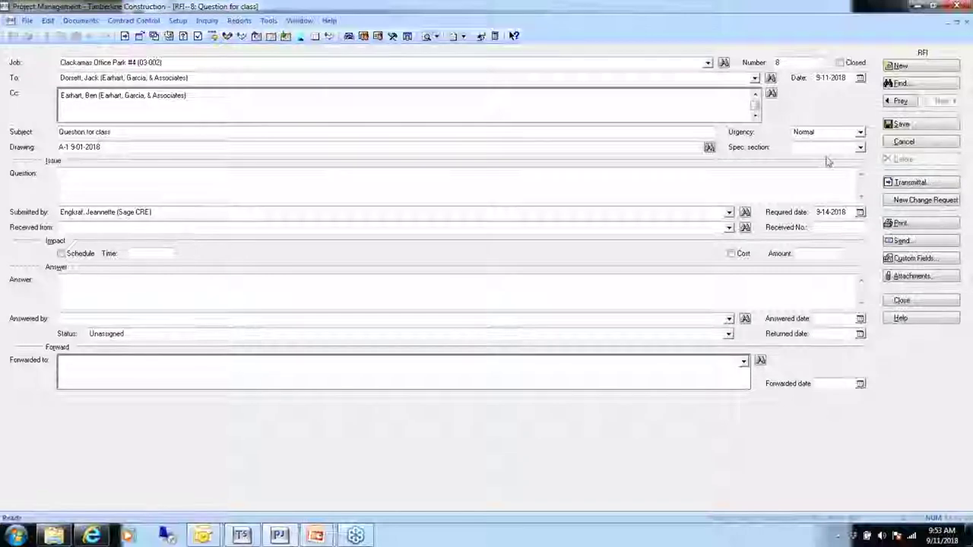
{"action": "left_click", "coordinate": [861, 149]}
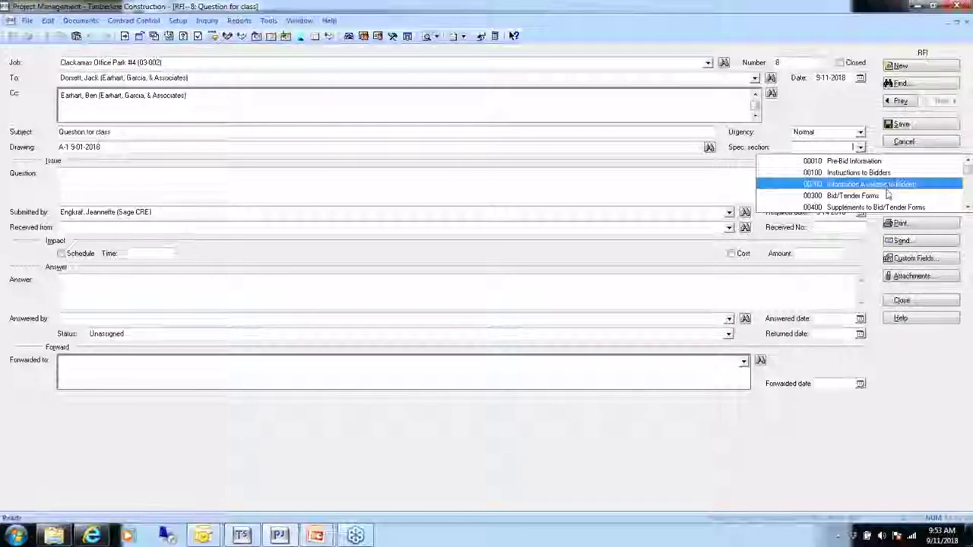
{"action": "left_click", "coordinate": [967, 209]}
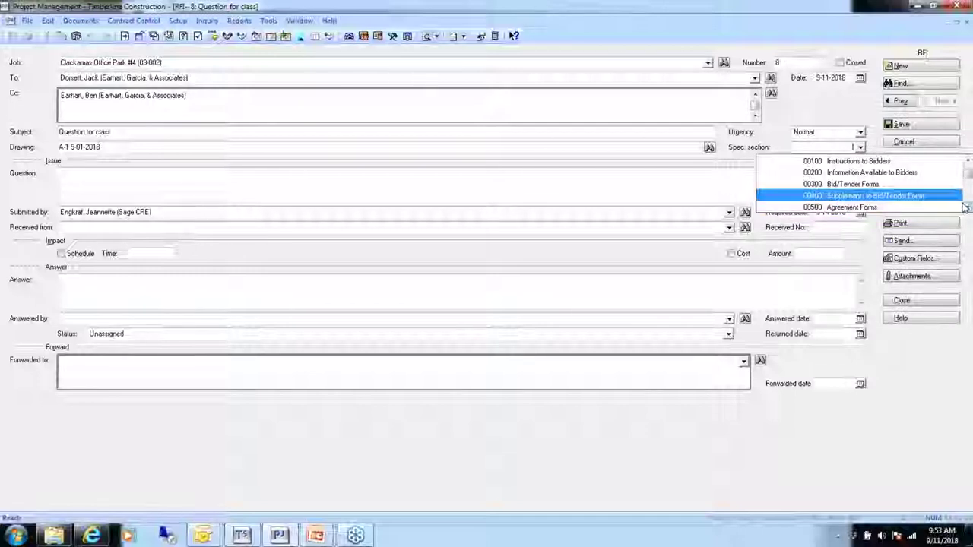
{"action": "left_click", "coordinate": [874, 196]}
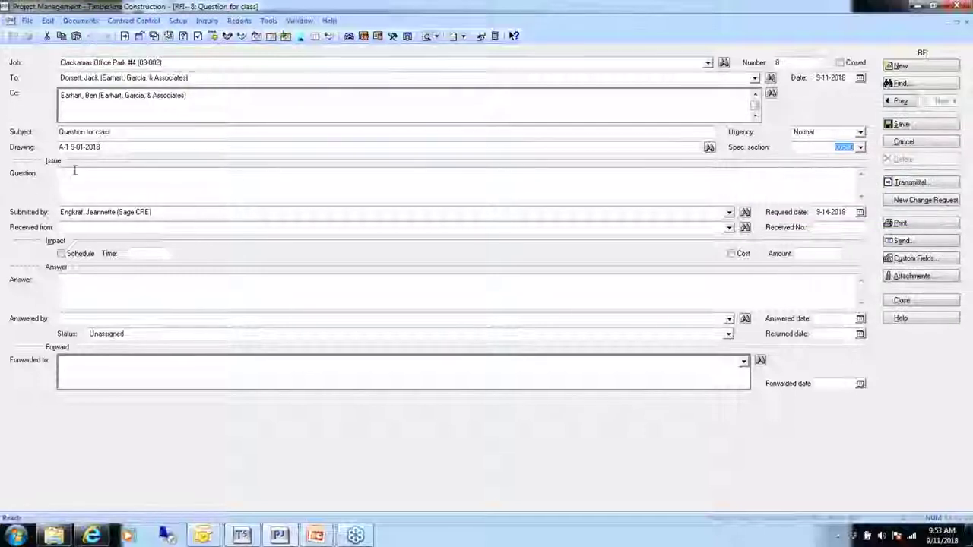
Type the RFI question 'Have you received the correct paint?'.
{"action": "scroll", "coordinate": [74, 171], "scroll_direction": "down", "scroll_amount": 1}
{"action": "left_click", "coordinate": [72, 174]}
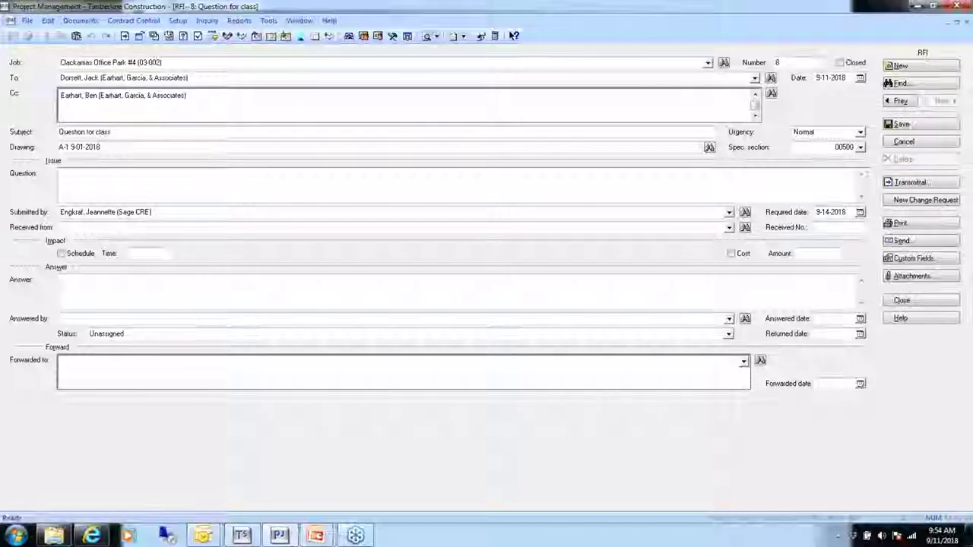
{"action": "type", "text": "Have you rec"}
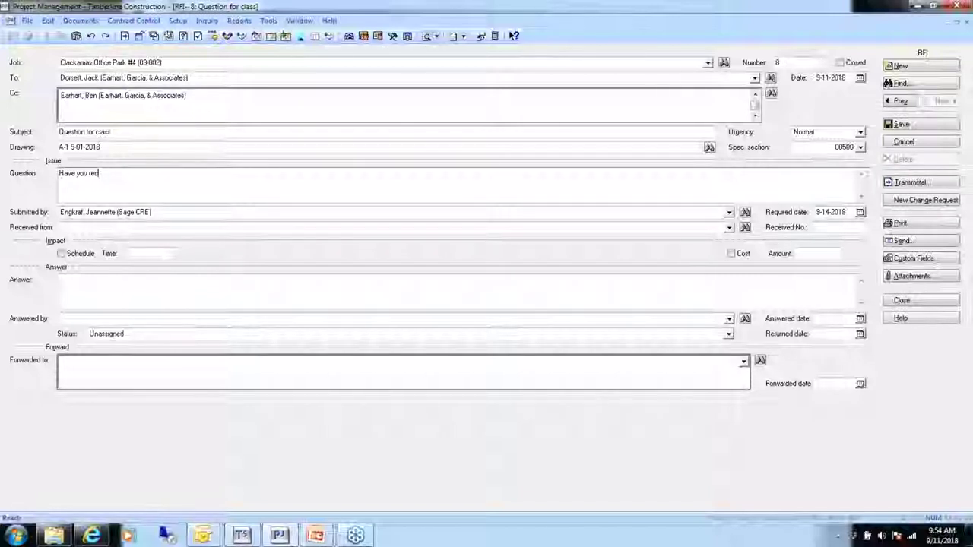
{"action": "type", "text": "eived t"}
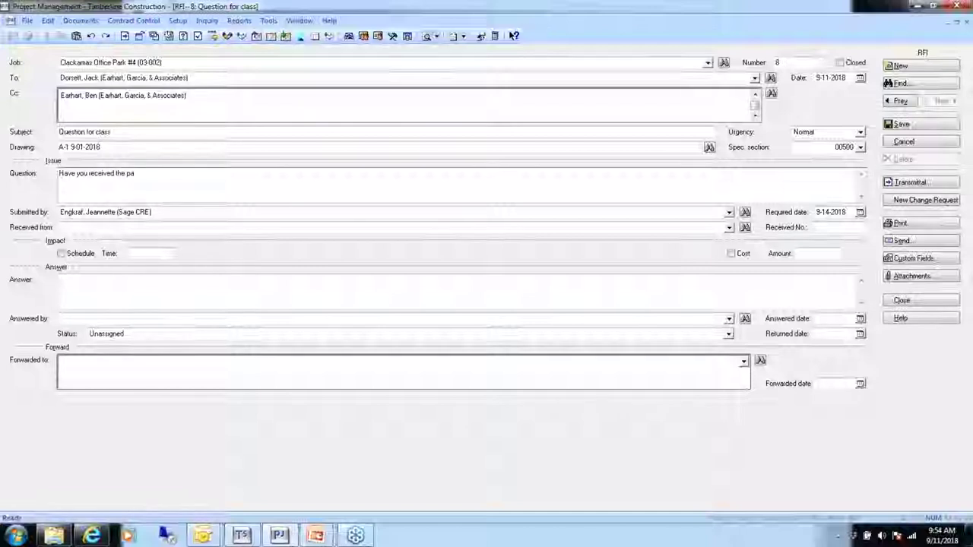
{"action": "type", "text": "he correct paint?"}
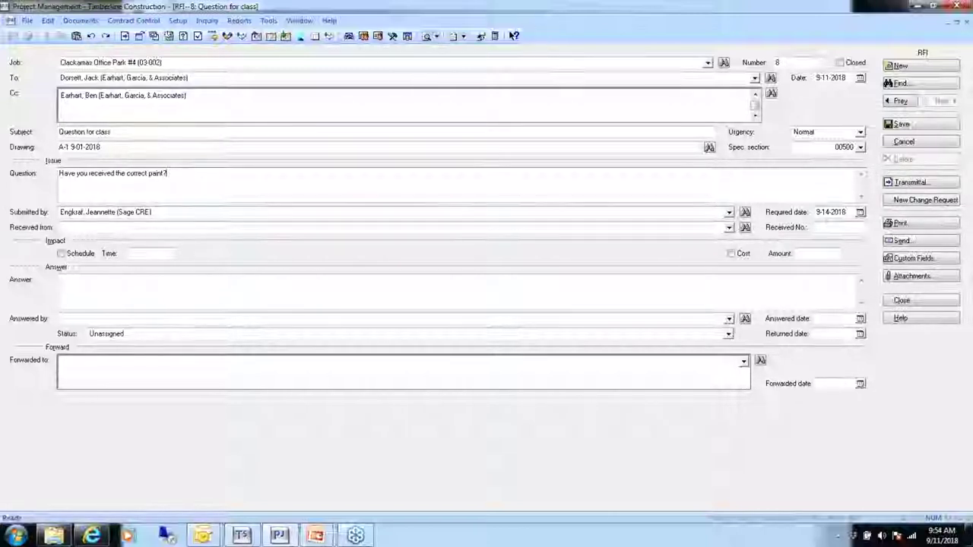
{"action": "left_click", "coordinate": [157, 227]}
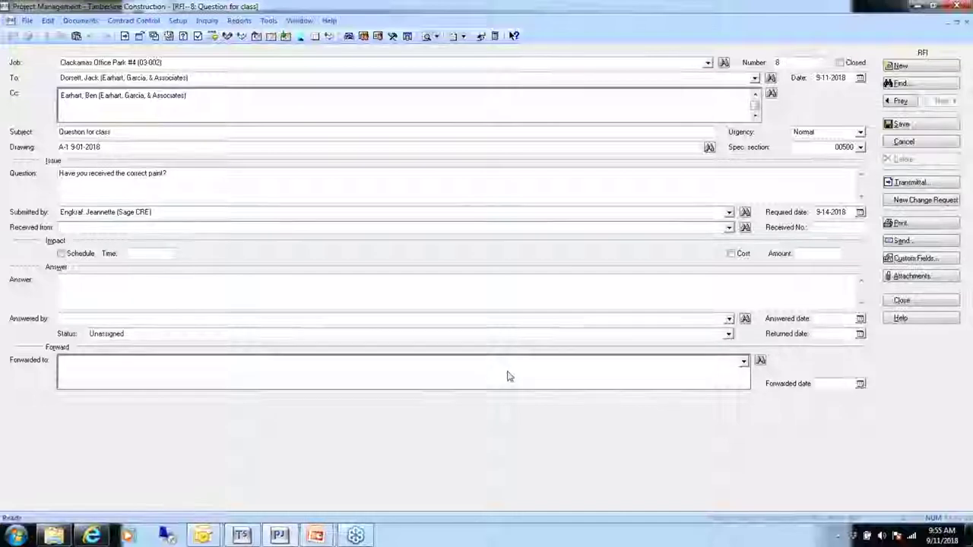
Save RFI 8, review its RFI Form 1 print preview, and close it without printing.
{"action": "left_click", "coordinate": [908, 126]}
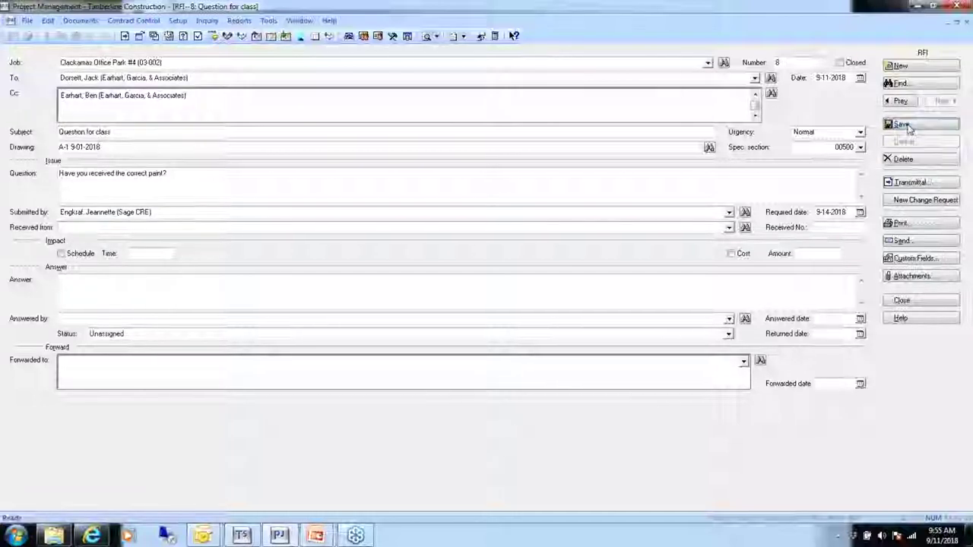
{"action": "left_click", "coordinate": [905, 225]}
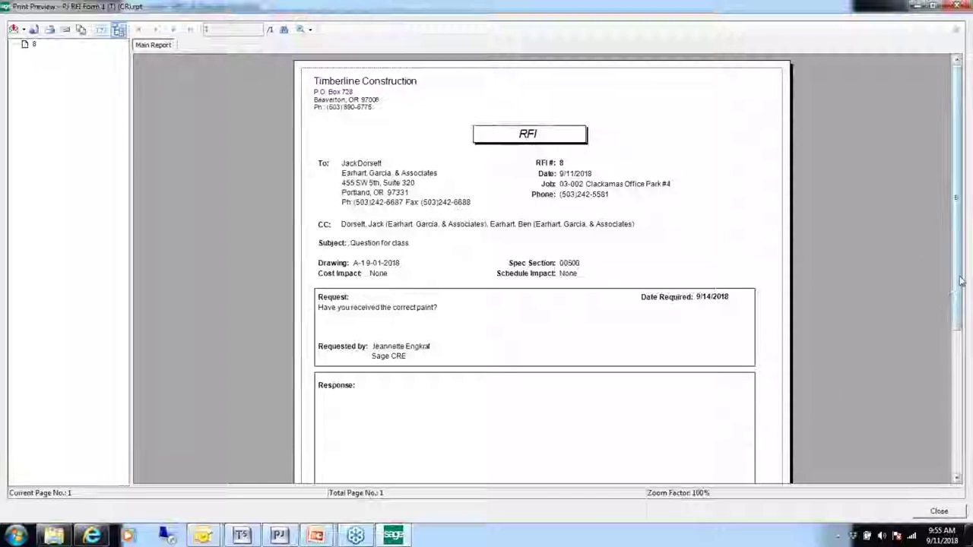
{"action": "left_click_drag", "start_coordinate": [960, 283], "coordinate": [951, 432]}
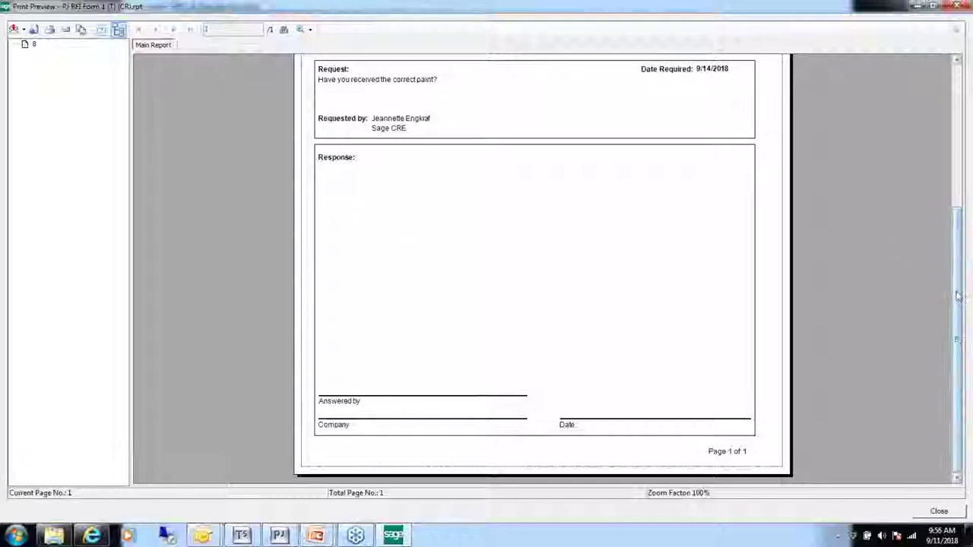
{"action": "left_click", "coordinate": [939, 511]}
{"action": "left_click", "coordinate": [495, 315]}
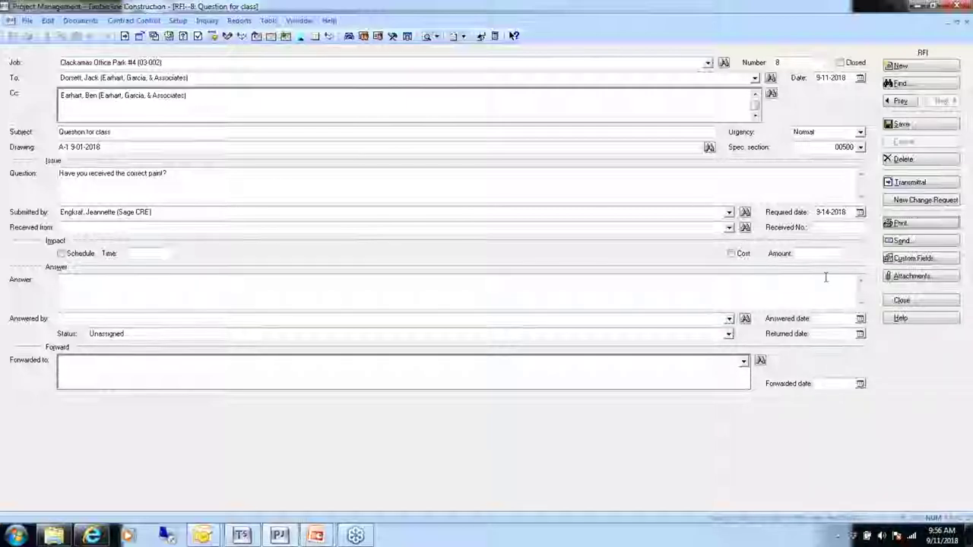
Open the Sending dialog for RFI 8 and cancel without sending.
{"action": "left_click", "coordinate": [910, 242]}
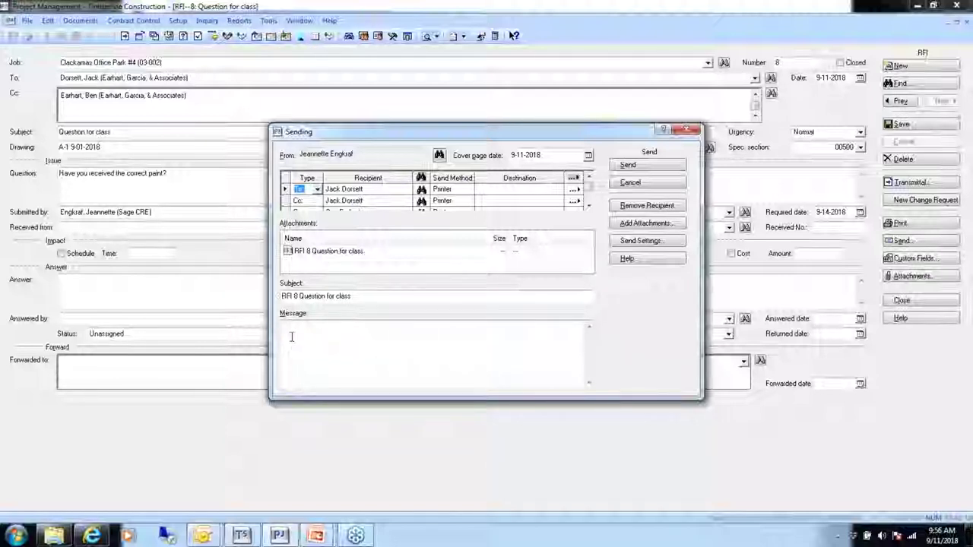
{"action": "left_click", "coordinate": [650, 185]}
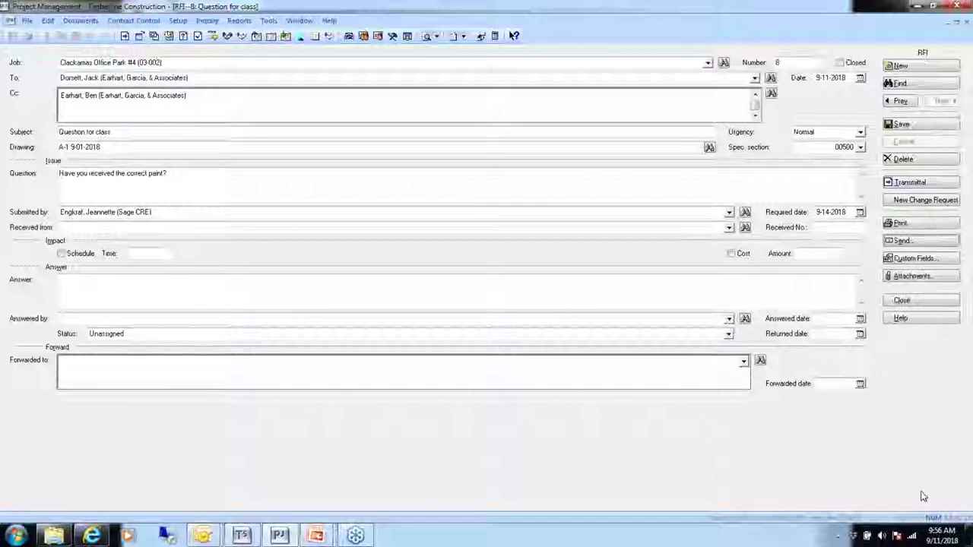
Close the RFI 8 form, browse the Inquiry submenus, then show the Documents menu.
{"action": "left_click", "coordinate": [916, 304]}
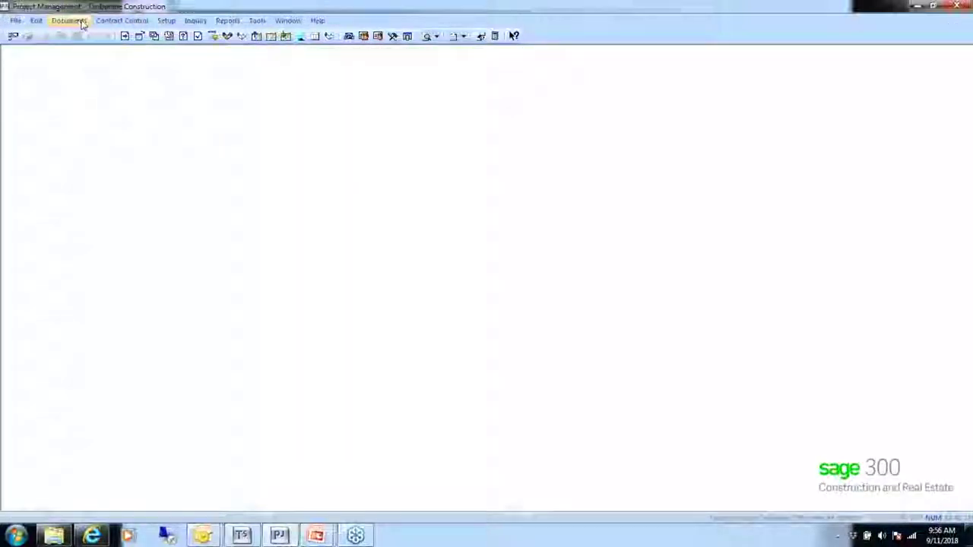
{"action": "left_click", "coordinate": [197, 22]}
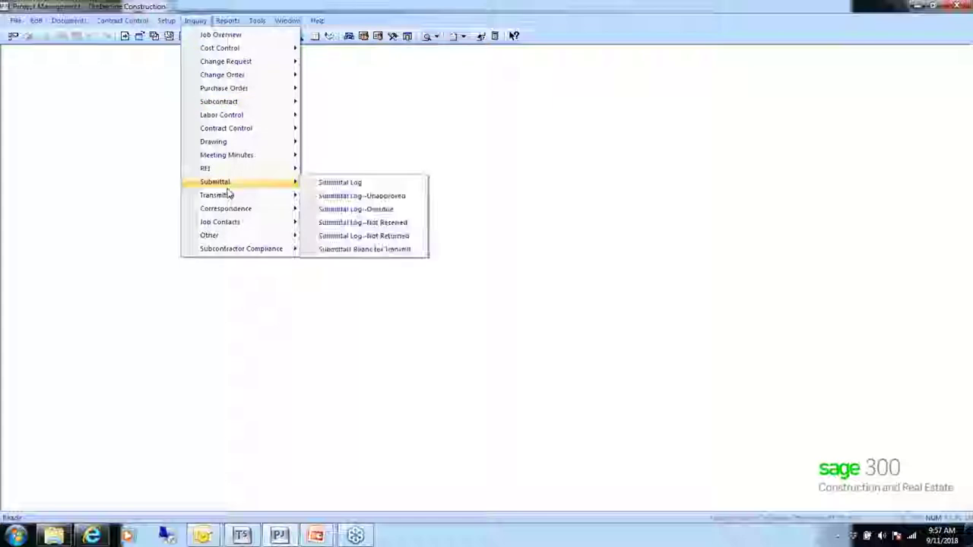
{"action": "mouse_move", "coordinate": [238, 172]}
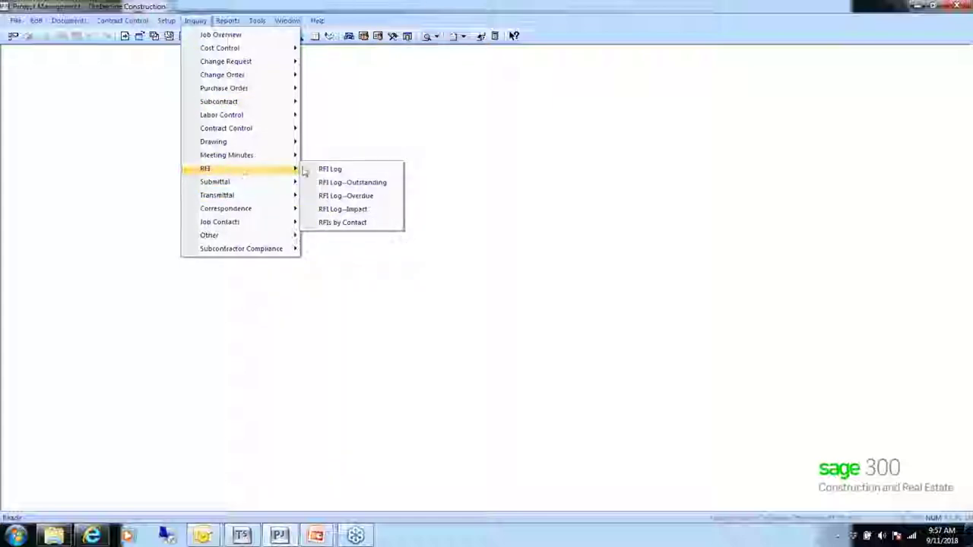
{"action": "mouse_move", "coordinate": [246, 200]}
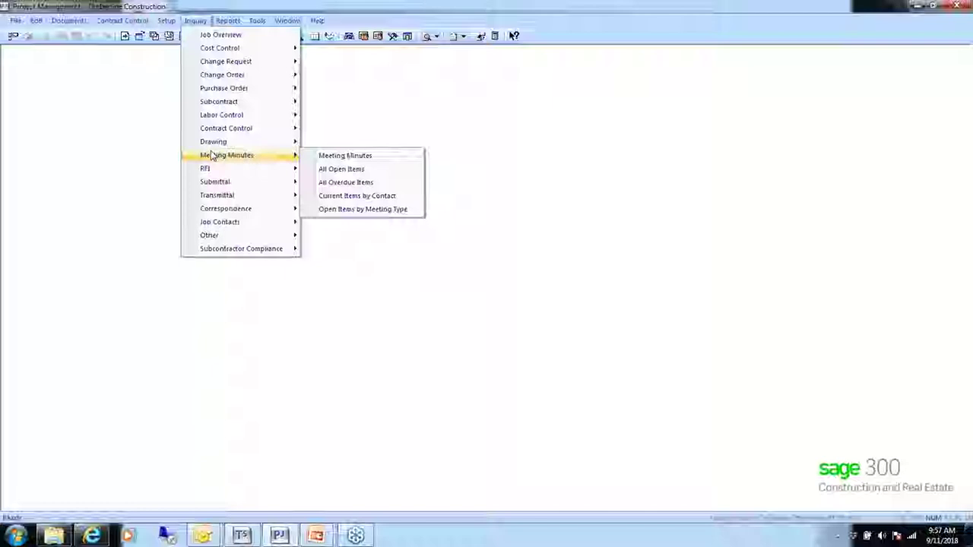
{"action": "left_click", "coordinate": [62, 22]}
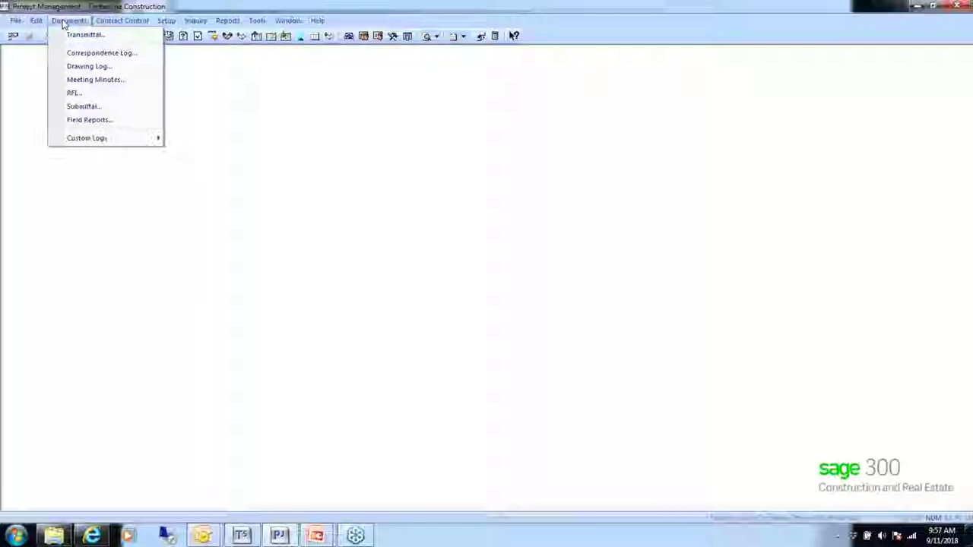
Create a Field-type Meeting Minutes record, maximize it, and set meeting date 9-11-2018.
{"action": "left_click", "coordinate": [87, 79]}
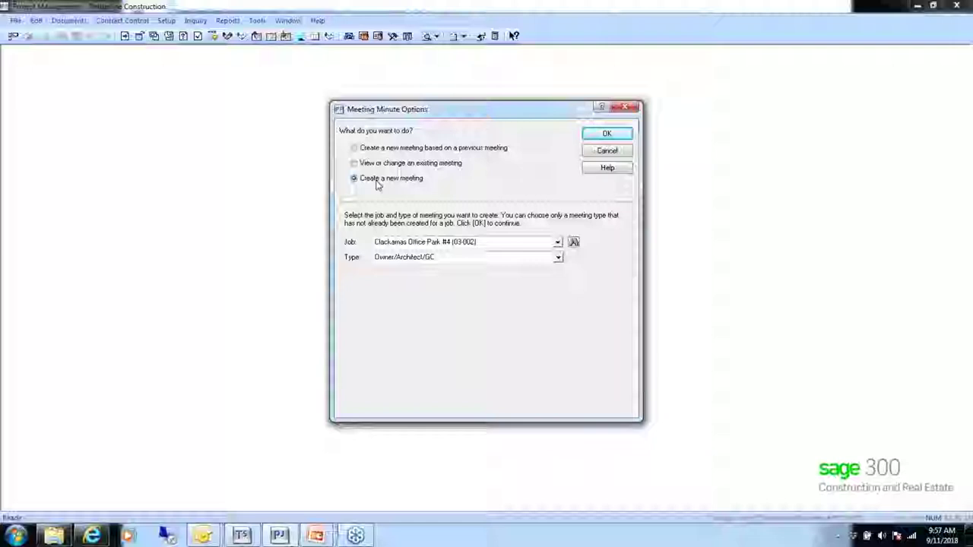
{"action": "left_click", "coordinate": [558, 257]}
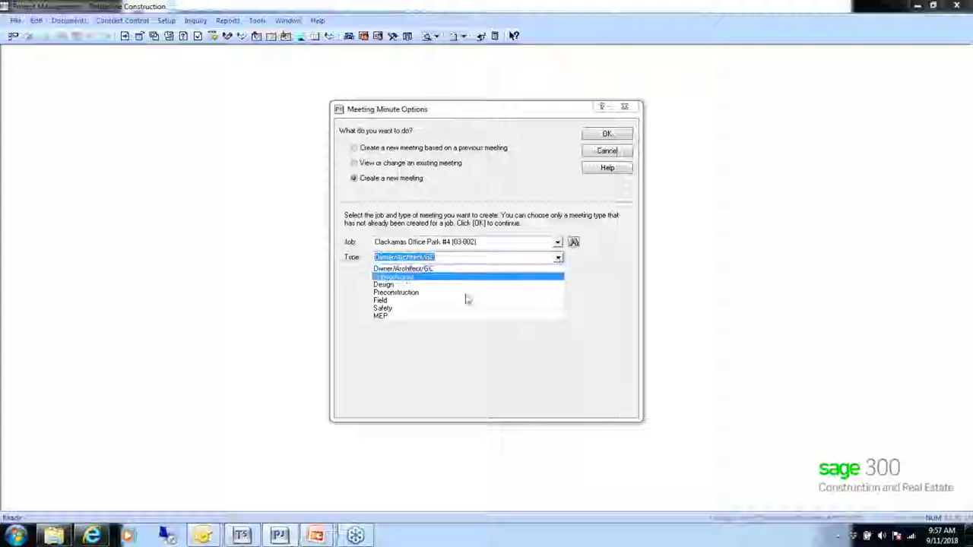
{"action": "left_click", "coordinate": [378, 301]}
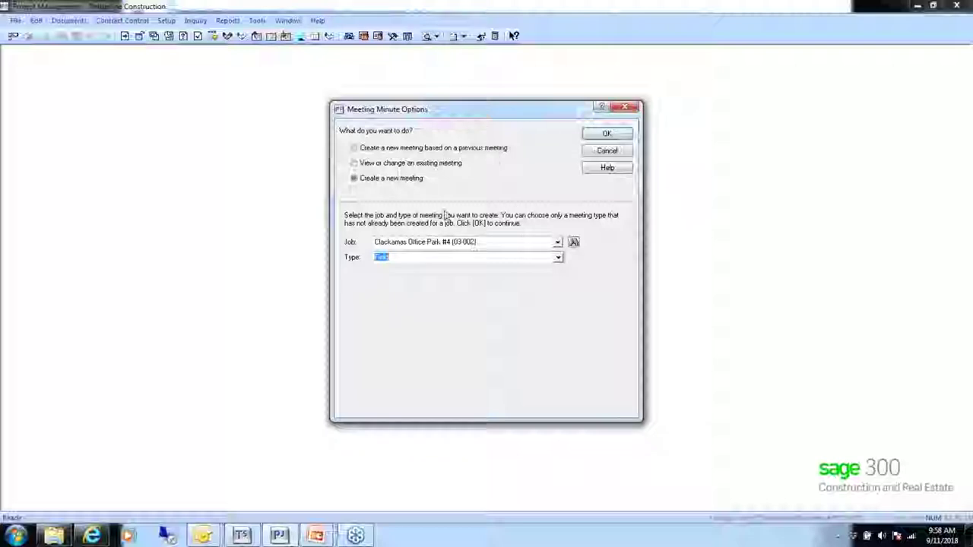
{"action": "left_click", "coordinate": [608, 134]}
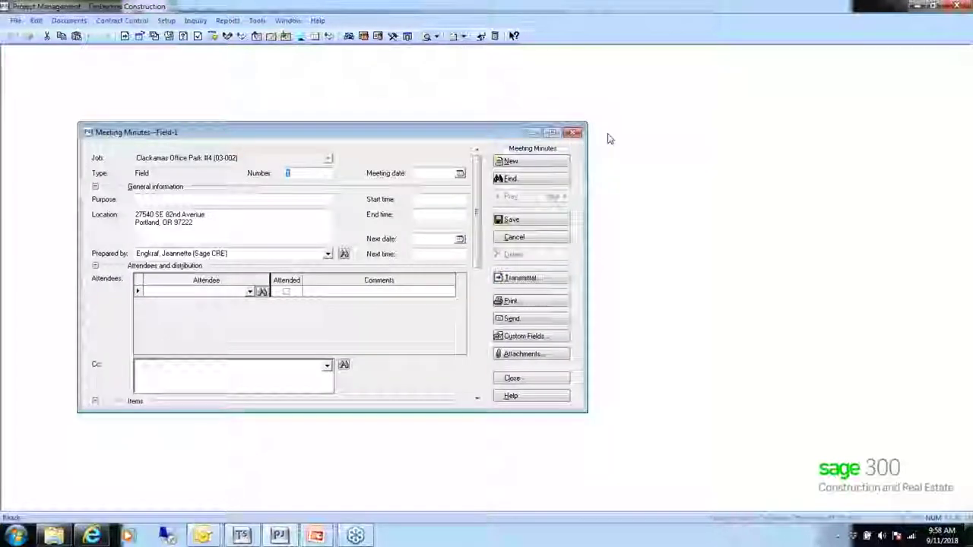
{"action": "left_click", "coordinate": [552, 132]}
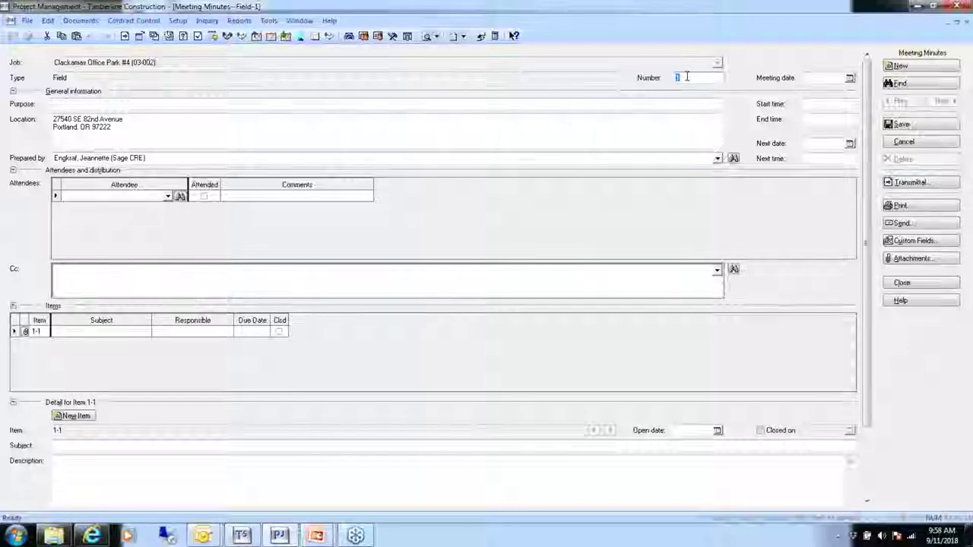
{"action": "left_click", "coordinate": [850, 77]}
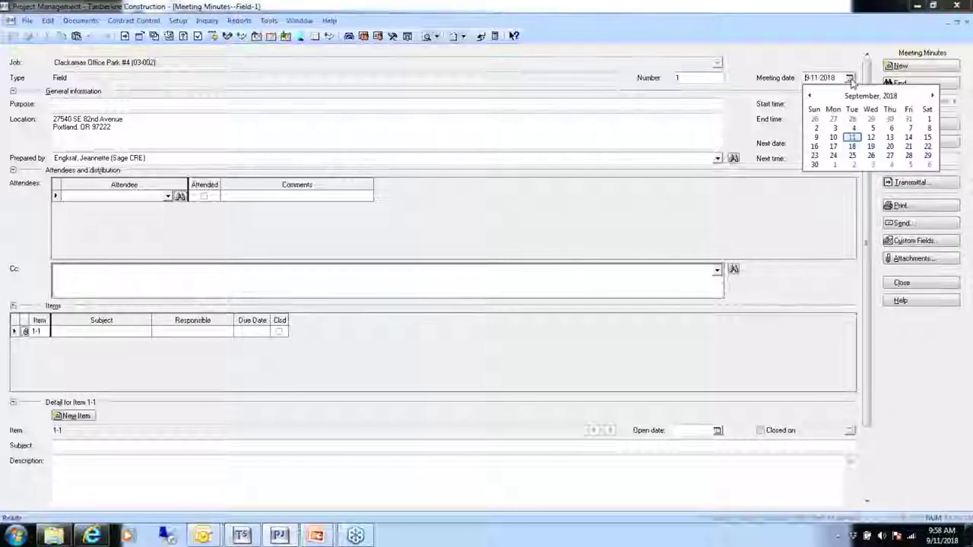
{"action": "left_click", "coordinate": [851, 137]}
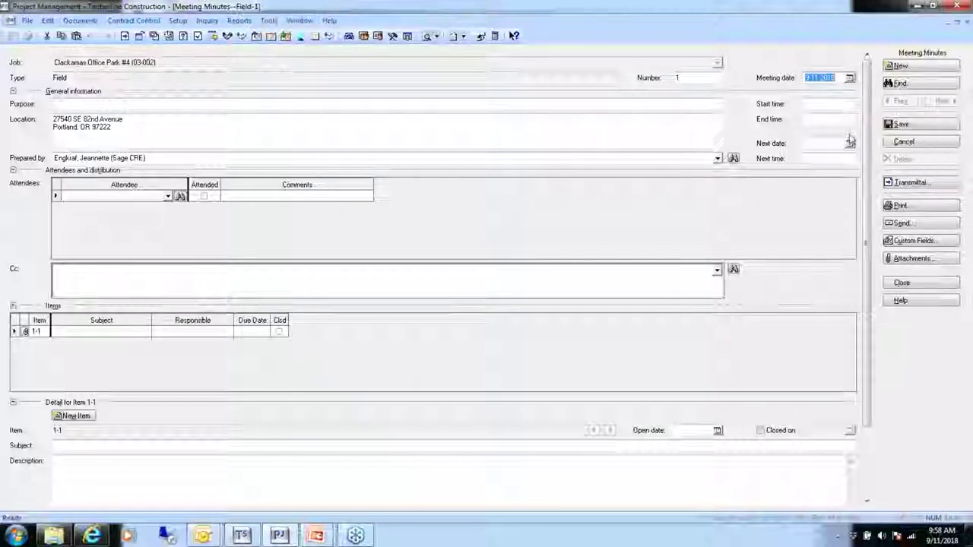
Enter purpose 'PJ Doc Class' and replace the location with 'Webinar'.
{"action": "left_click", "coordinate": [57, 103]}
{"action": "type", "text": "PJ D"}
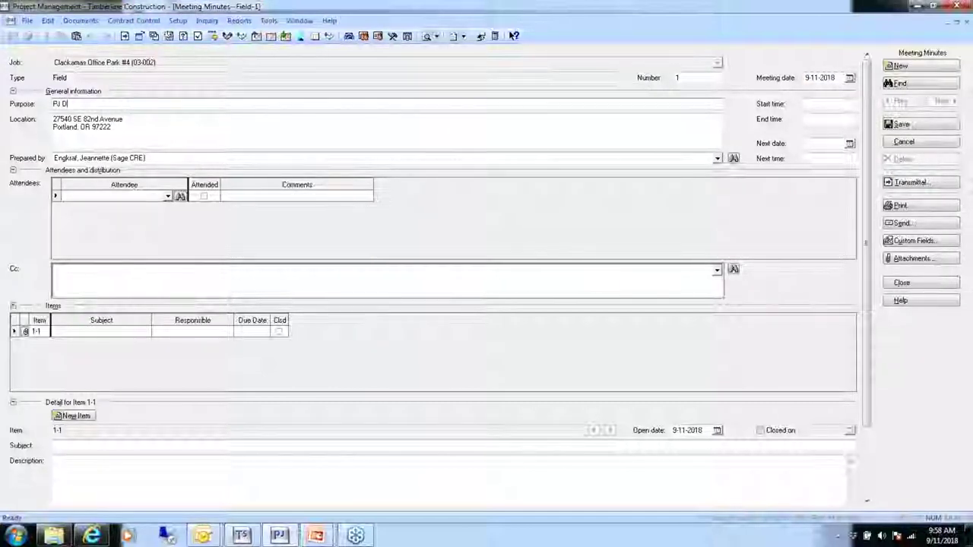
{"action": "type", "text": "oc Class"}
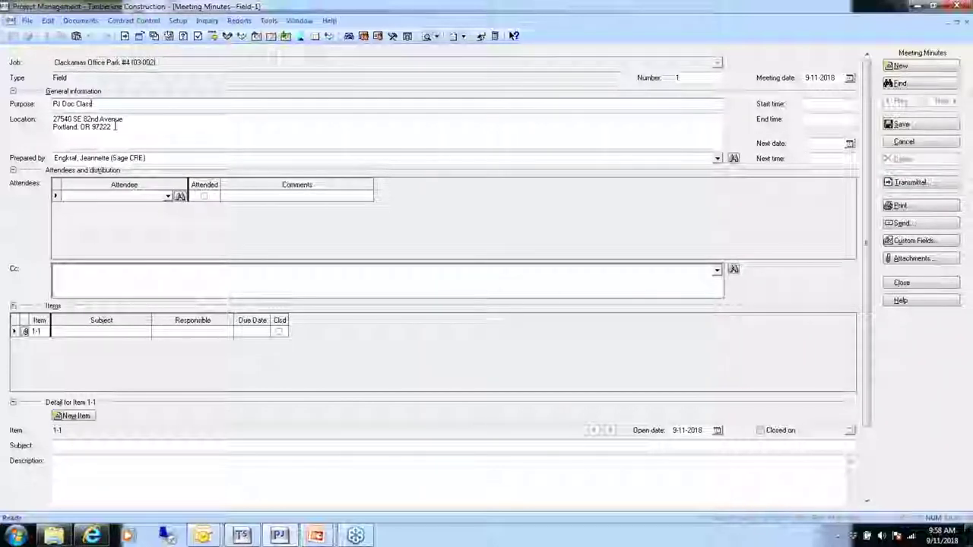
{"action": "left_click_drag", "start_coordinate": [112, 127], "coordinate": [27, 119]}
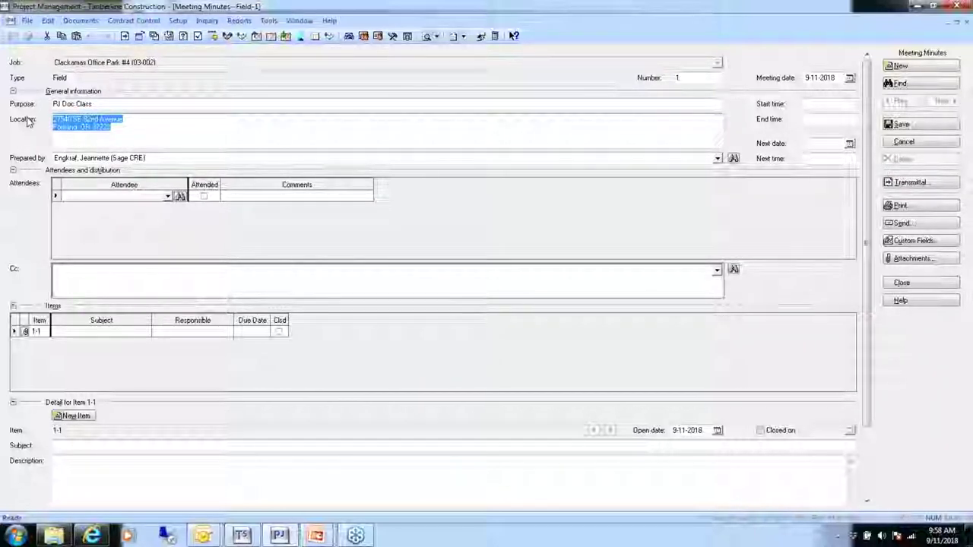
{"action": "type", "text": "W"}
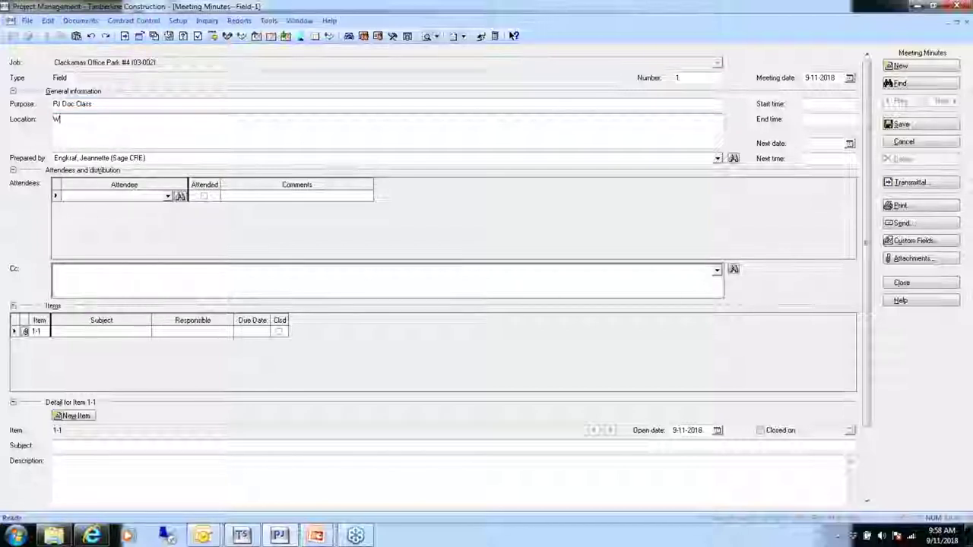
{"action": "type", "text": "ebinar"}
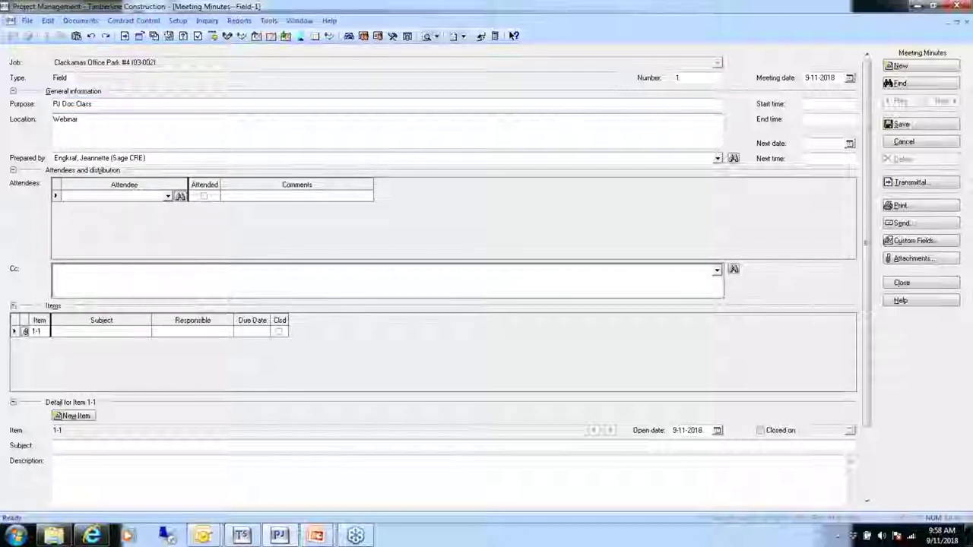
{"action": "left_click", "coordinate": [77, 119]}
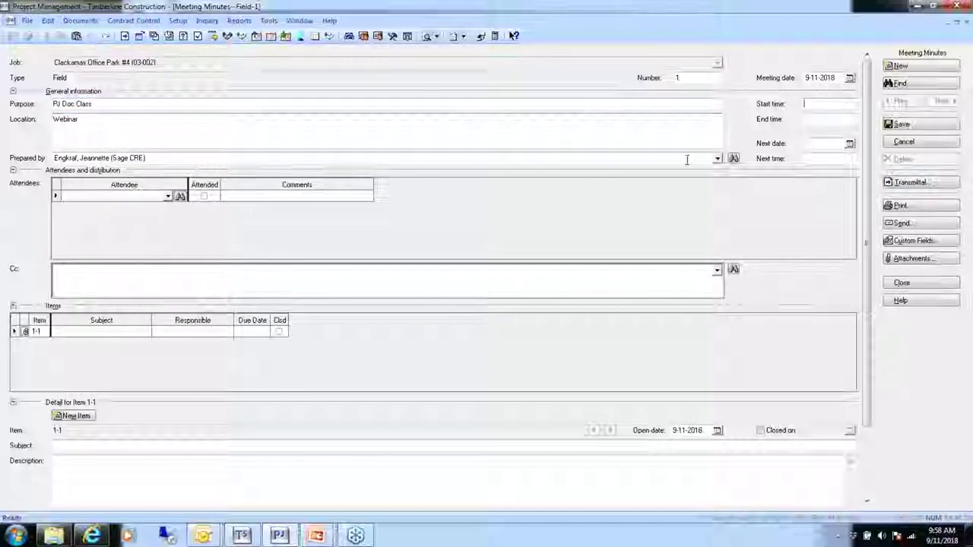
Set start 0930, end 1030, and next meeting date 9-25-2018.
{"action": "key", "text": "Tab"}
{"action": "type", "text": "9"}
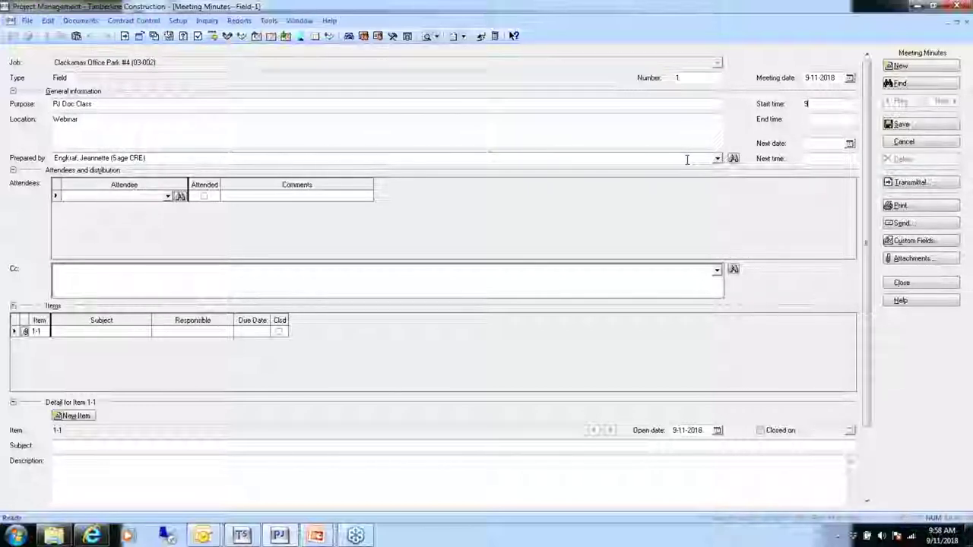
{"action": "key", "text": "BackSpace"}
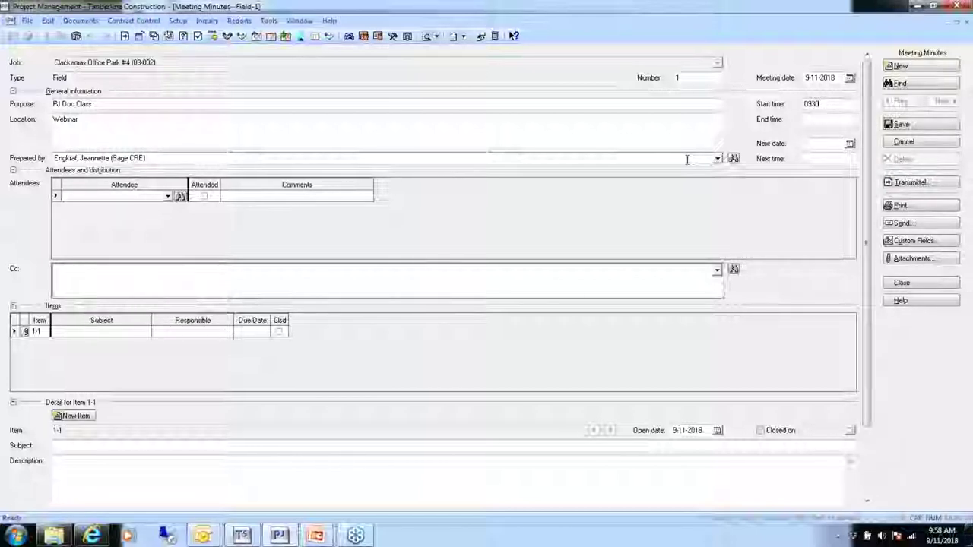
{"action": "type", "text": "0930"}
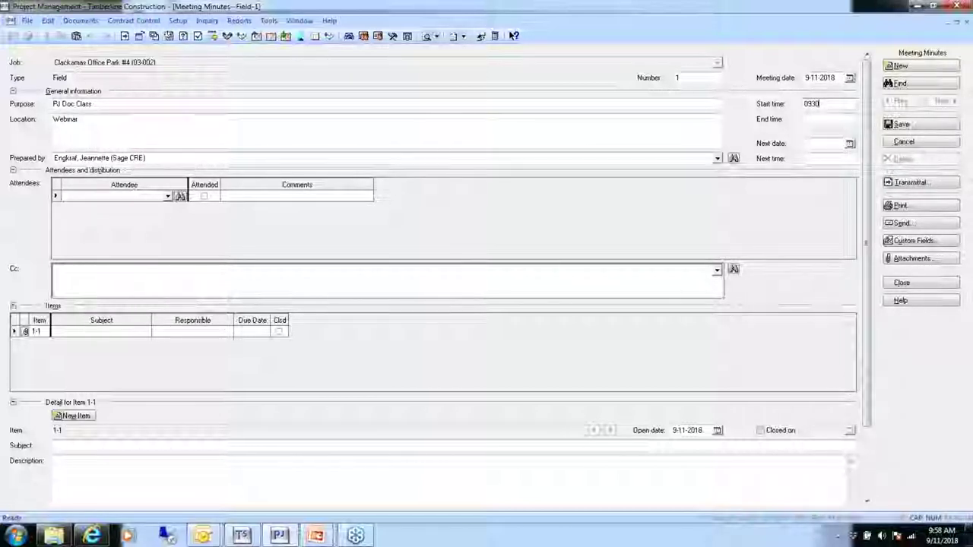
{"action": "left_click", "coordinate": [829, 122]}
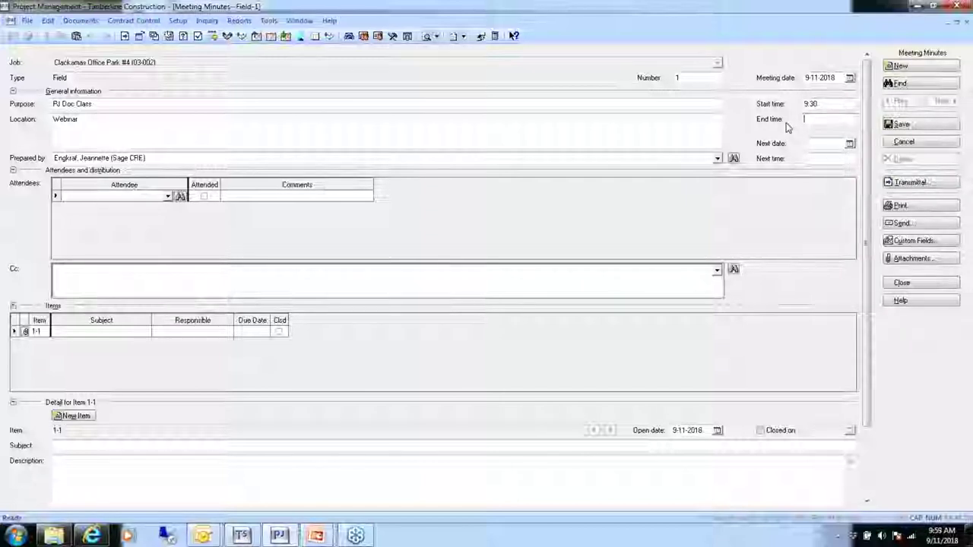
{"action": "type", "text": "1030"}
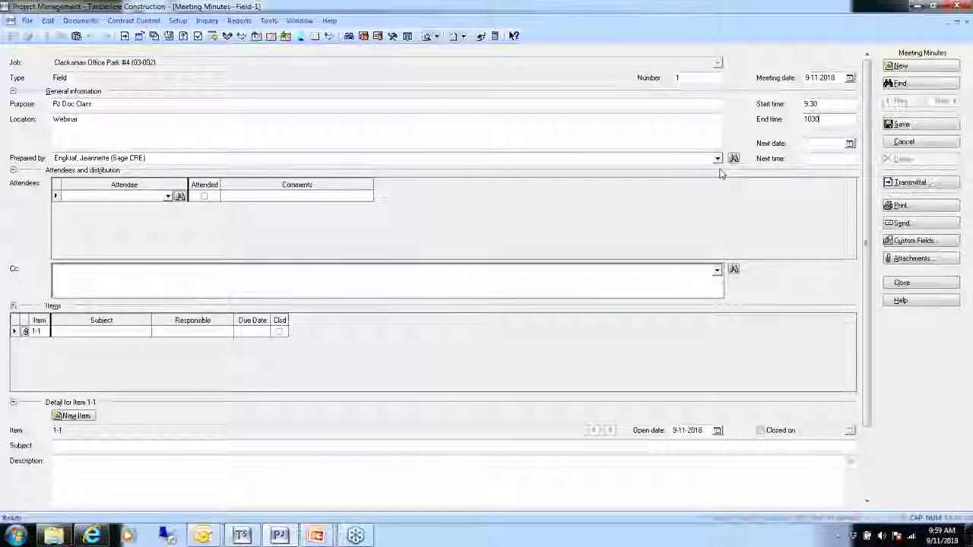
{"action": "left_click", "coordinate": [850, 149]}
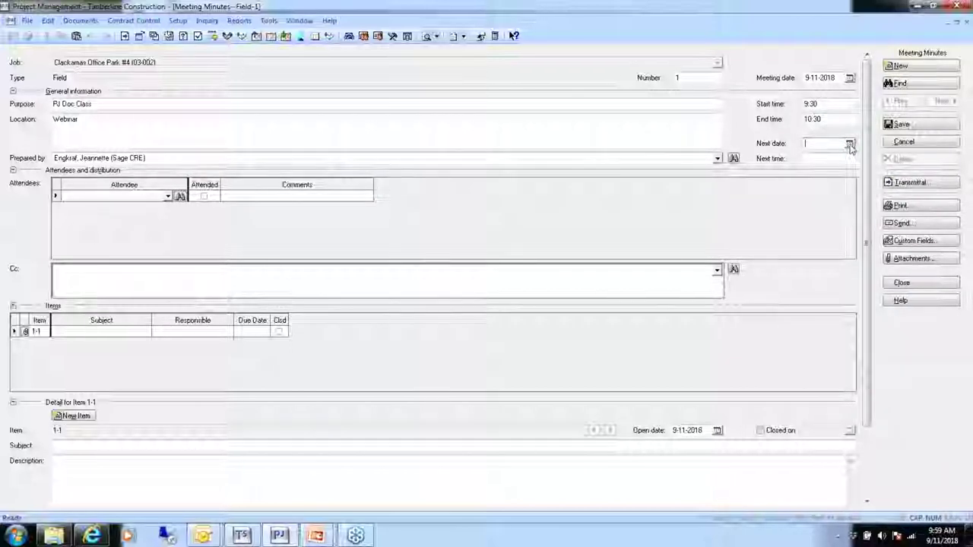
{"action": "left_click", "coordinate": [850, 144]}
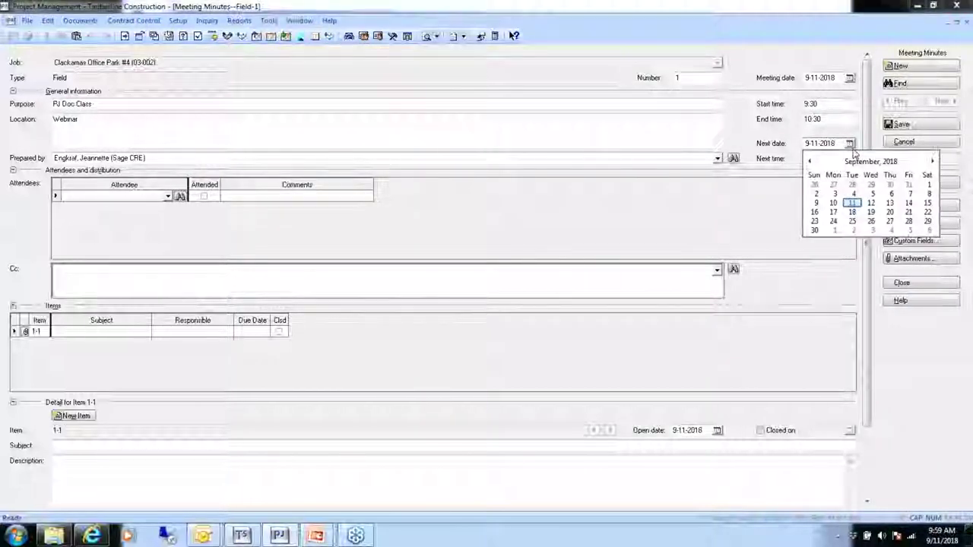
{"action": "left_click", "coordinate": [852, 221]}
{"action": "left_click", "coordinate": [821, 160]}
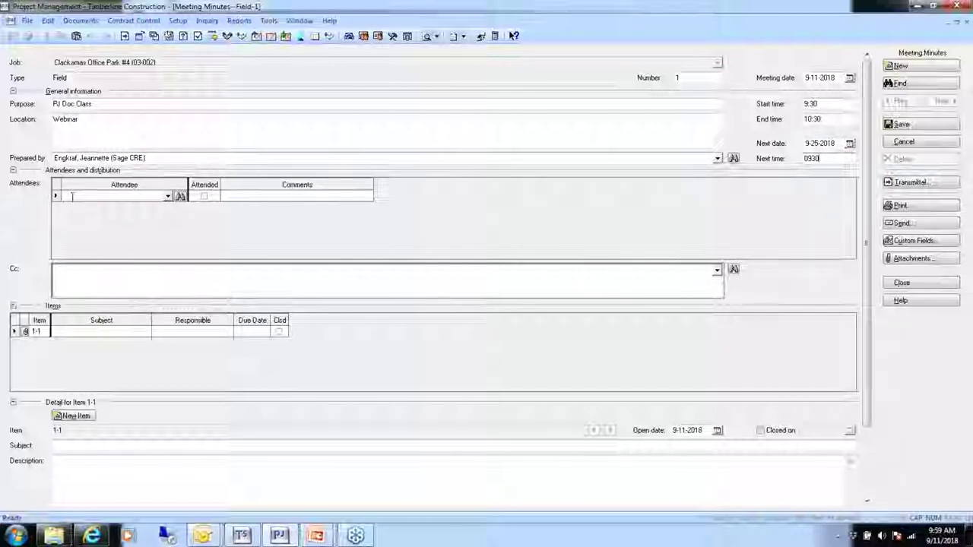
Add the Morrison Concrete contact as the first attendee from the person-listed contact lookup.
{"action": "left_click", "coordinate": [156, 196]}
{"action": "left_click", "coordinate": [167, 196]}
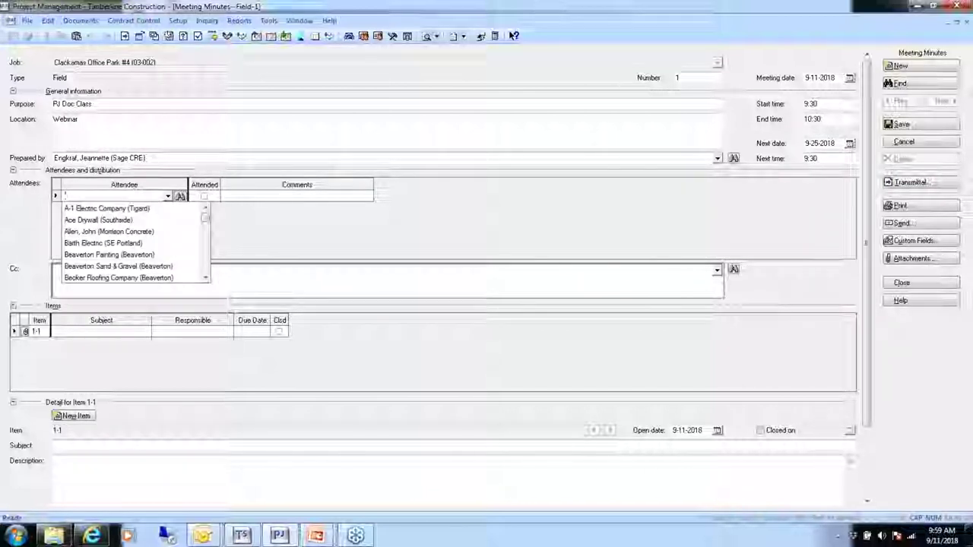
{"action": "left_click", "coordinate": [181, 196]}
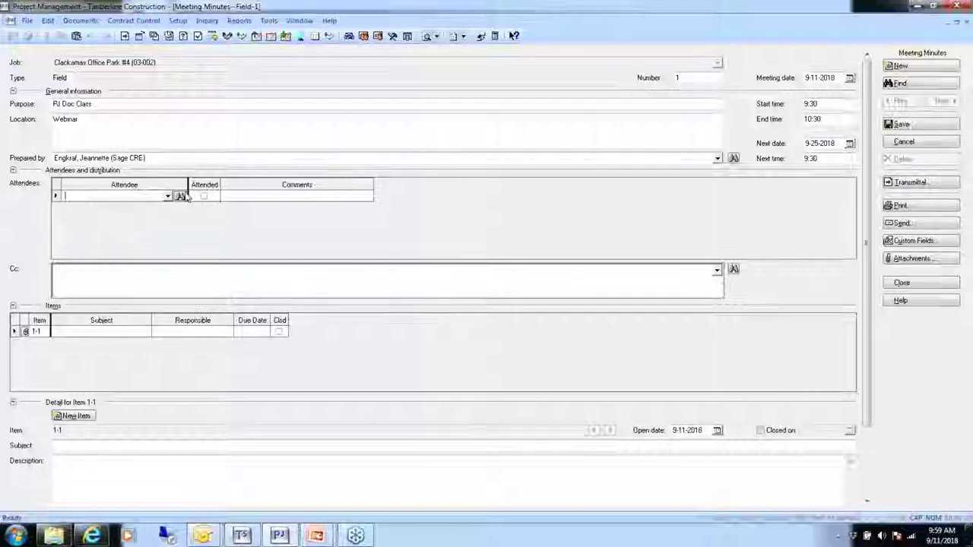
{"action": "left_click", "coordinate": [181, 196]}
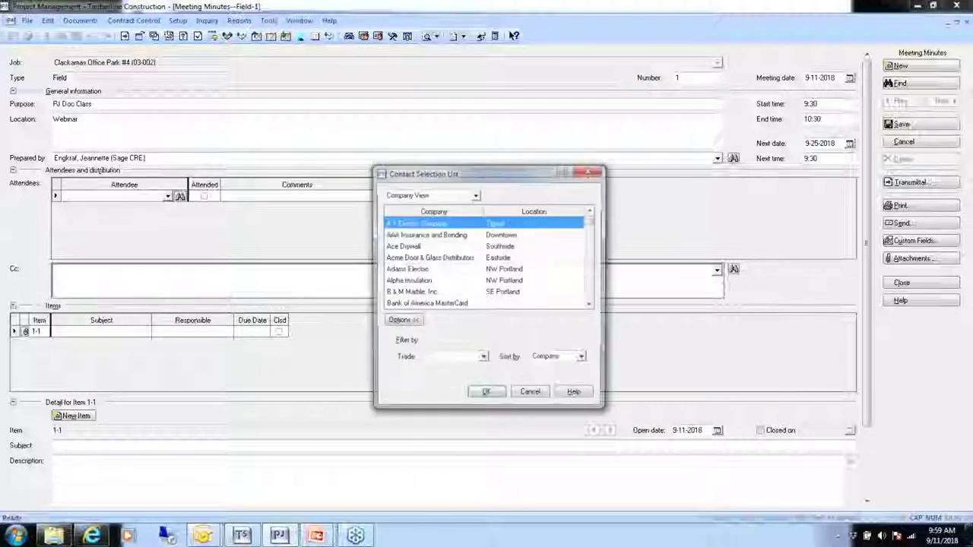
{"action": "left_click", "coordinate": [437, 194]}
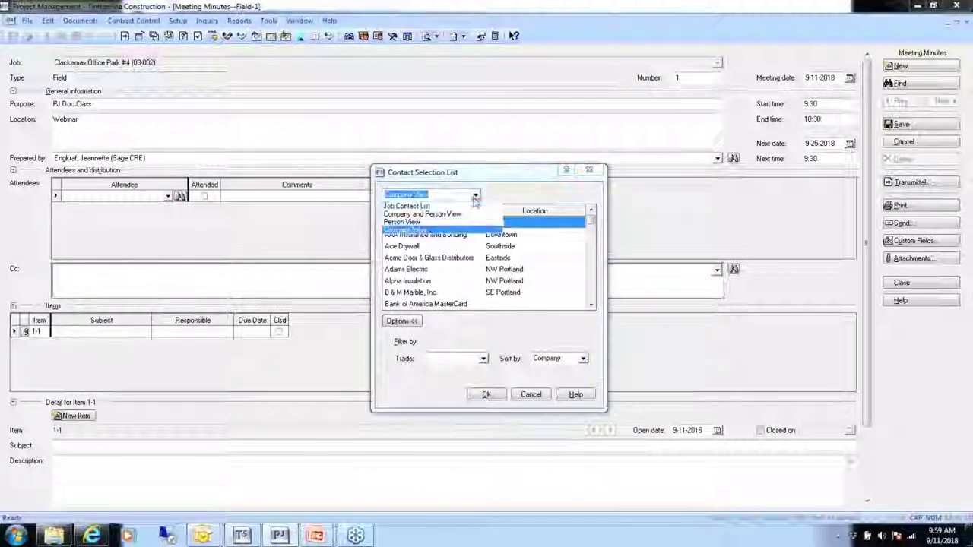
{"action": "left_click", "coordinate": [430, 222]}
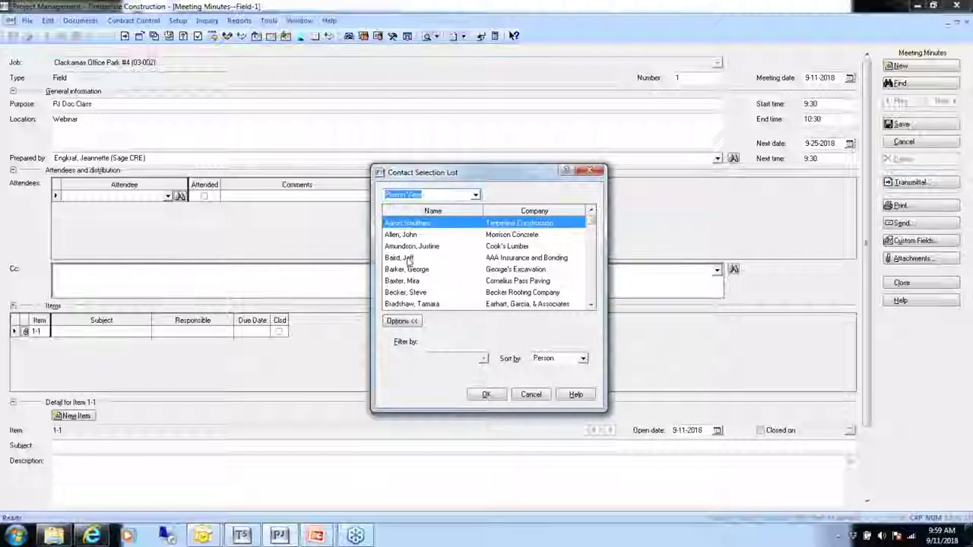
{"action": "left_click", "coordinate": [406, 236]}
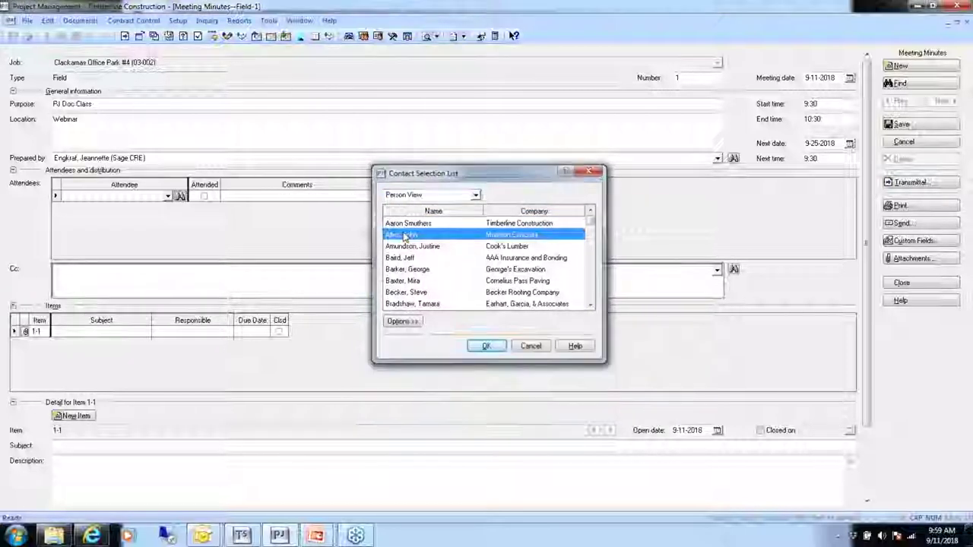
{"action": "double_click", "coordinate": [404, 237]}
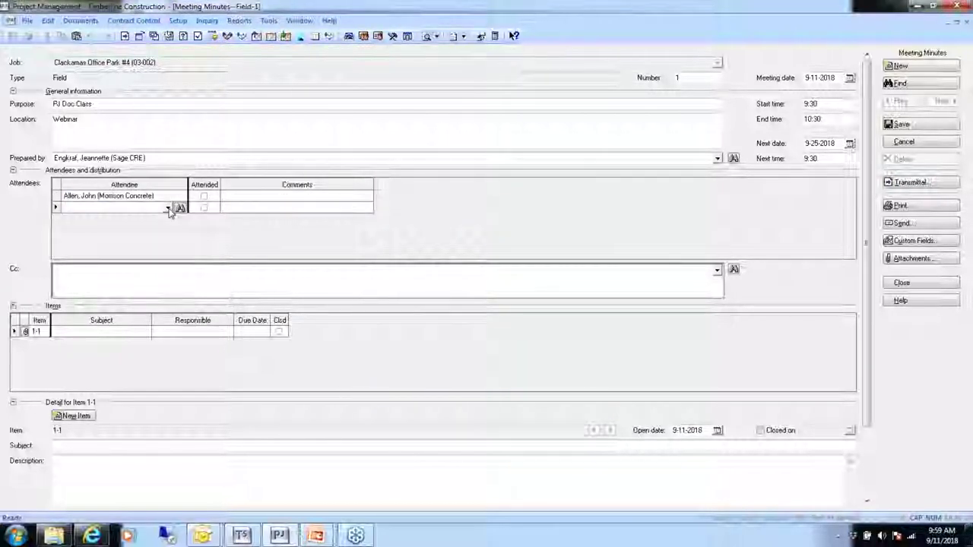
Add the AAA Insurance and Bonding contact as a second attendee, dismissing the duplicate warnings.
{"action": "left_click", "coordinate": [169, 209]}
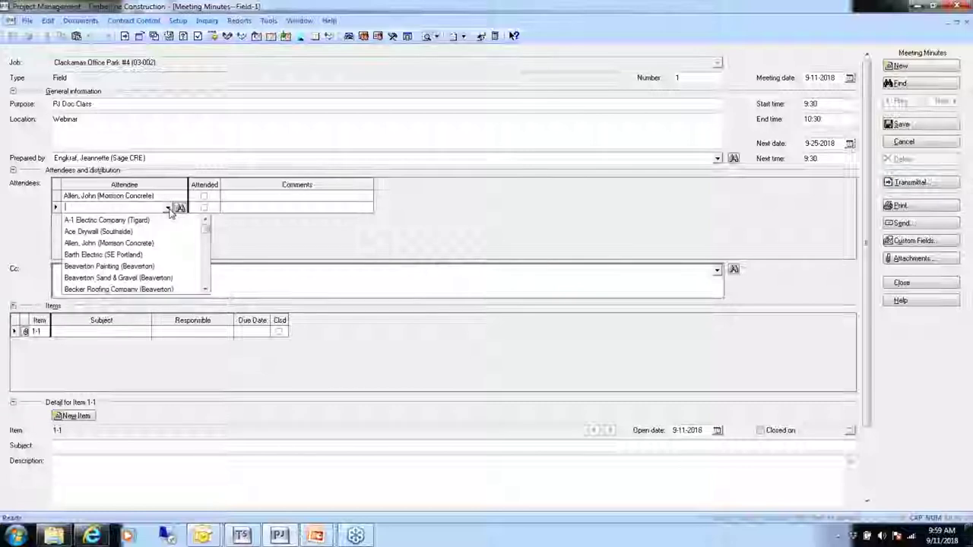
{"action": "left_click", "coordinate": [144, 243]}
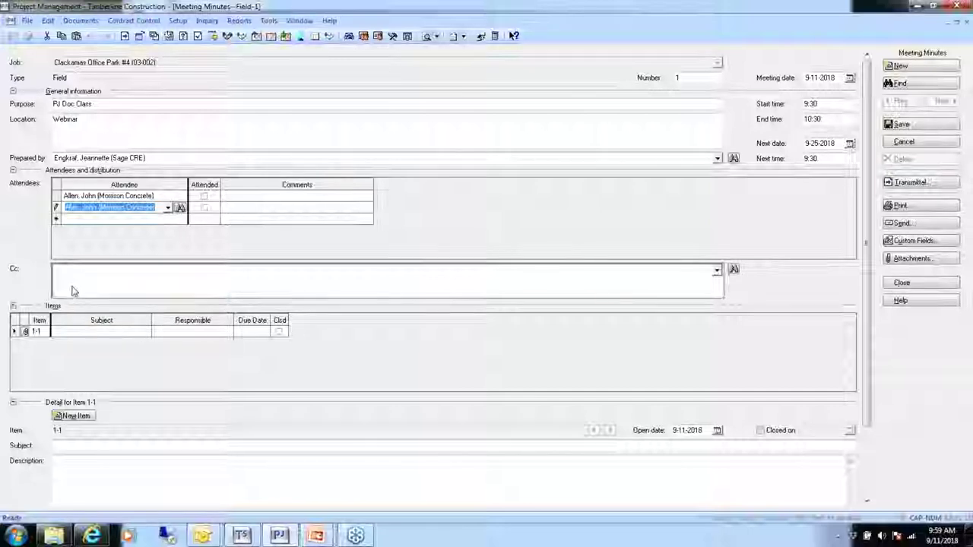
{"action": "left_click", "coordinate": [174, 274]}
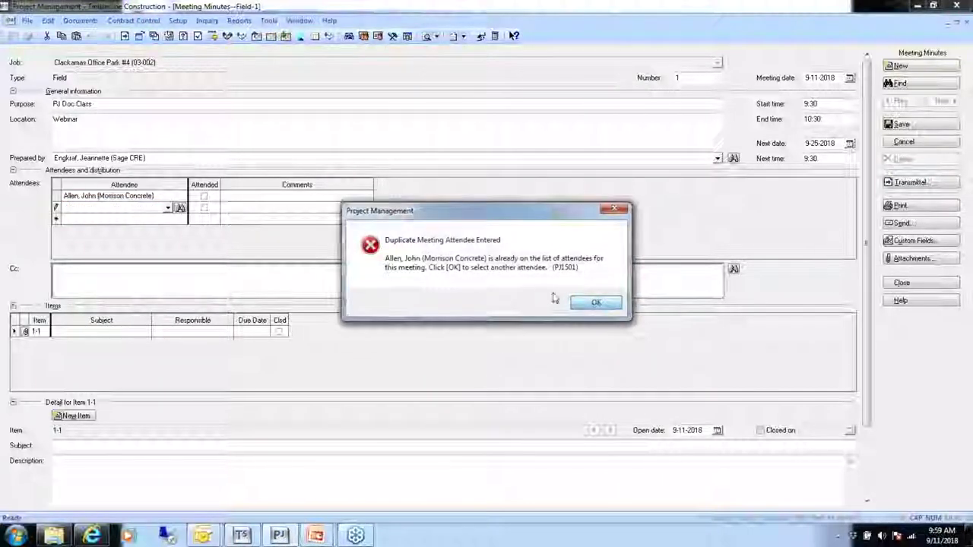
{"action": "left_click", "coordinate": [598, 306]}
{"action": "left_click", "coordinate": [540, 307]}
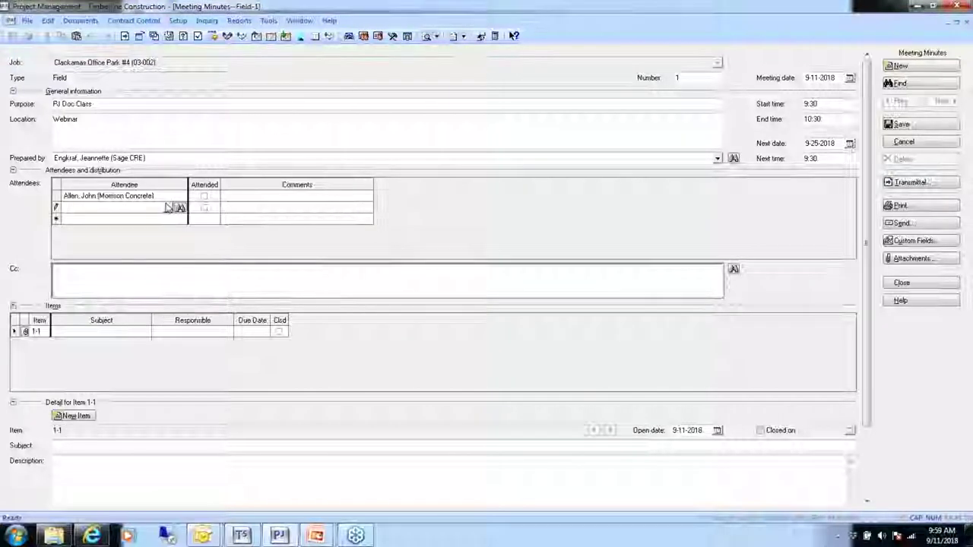
{"action": "left_click", "coordinate": [168, 208]}
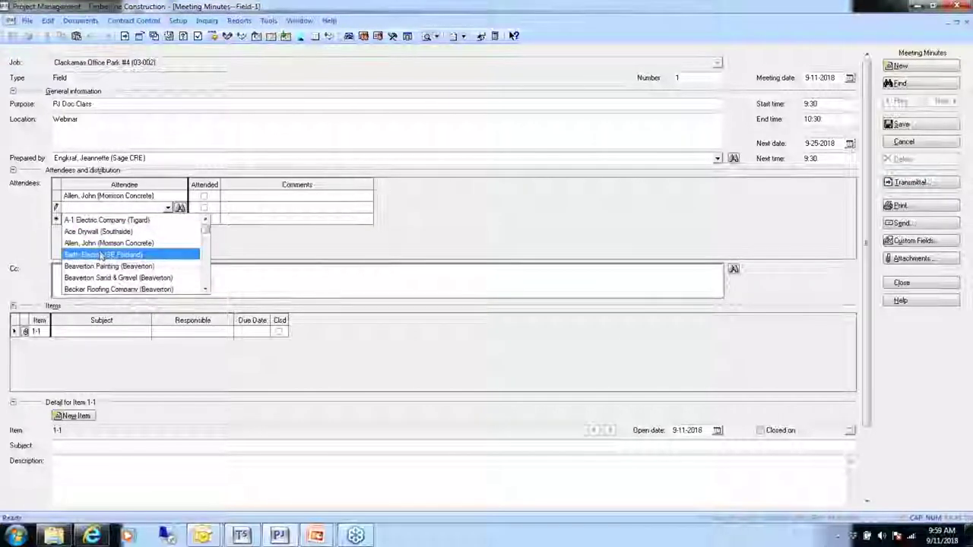
{"action": "left_click", "coordinate": [181, 208]}
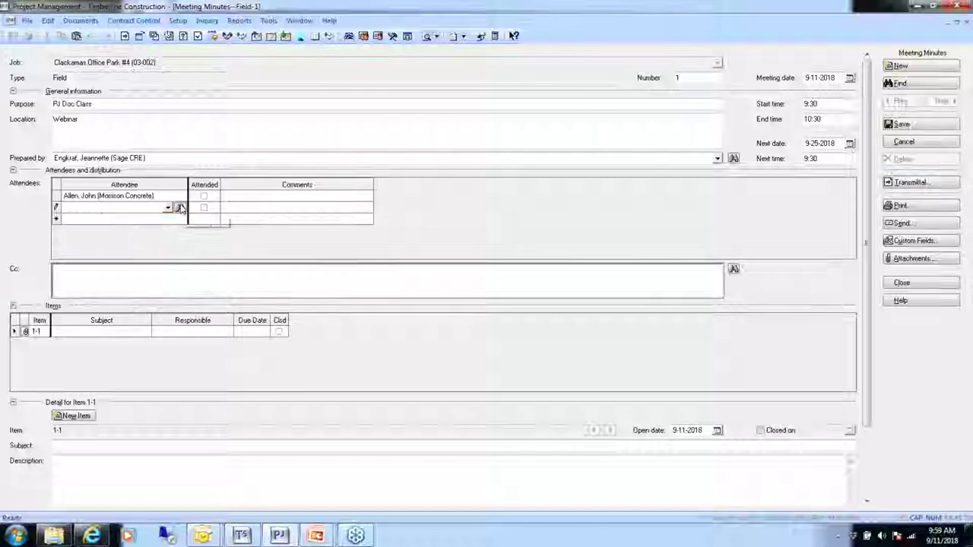
{"action": "left_click", "coordinate": [180, 209]}
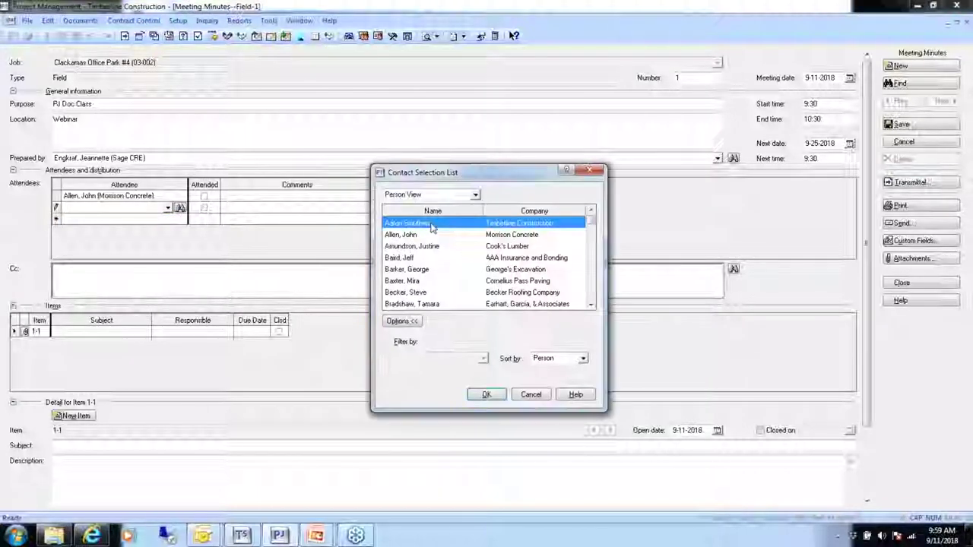
{"action": "double_click", "coordinate": [402, 259]}
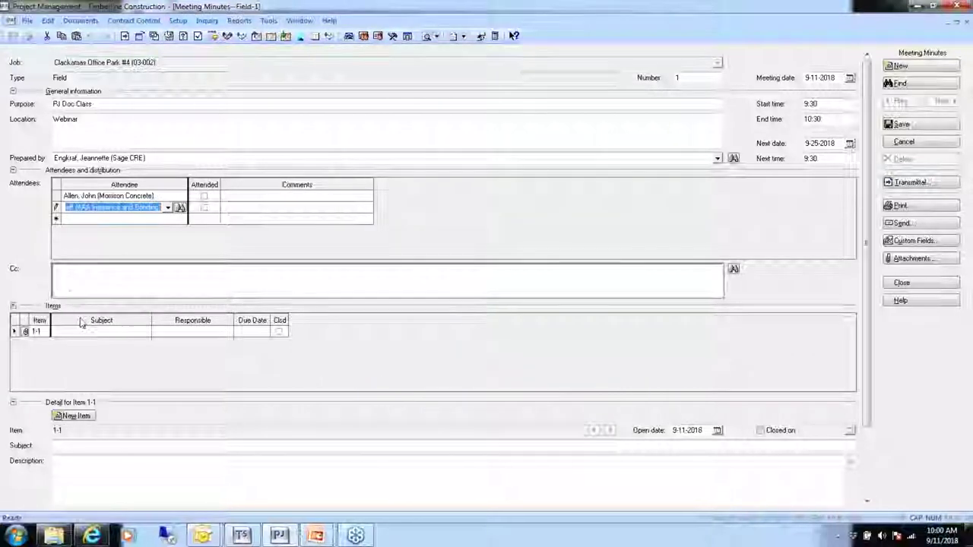
{"action": "left_click", "coordinate": [73, 284]}
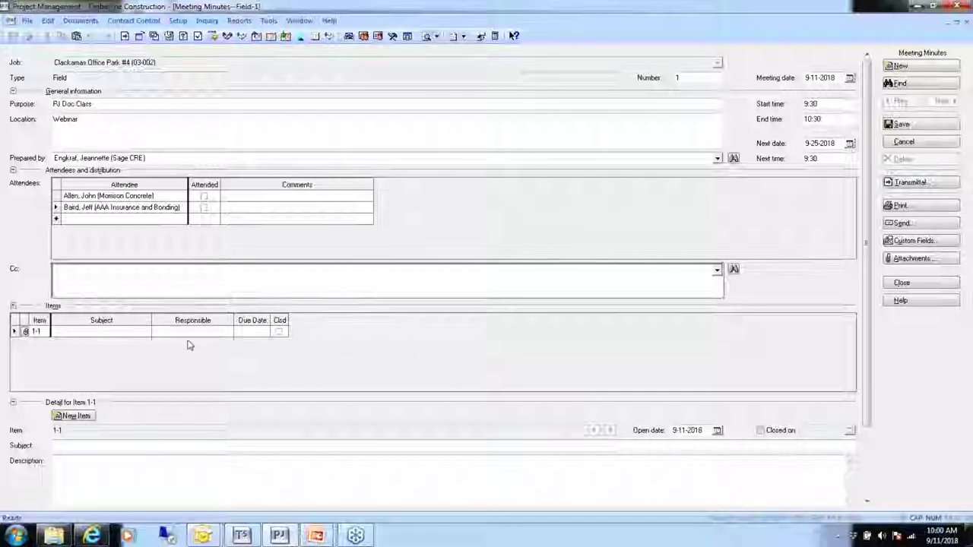
Give item 1-1 the subject 'Documents' and make the Sage CRE contact responsible.
{"action": "left_click", "coordinate": [71, 334]}
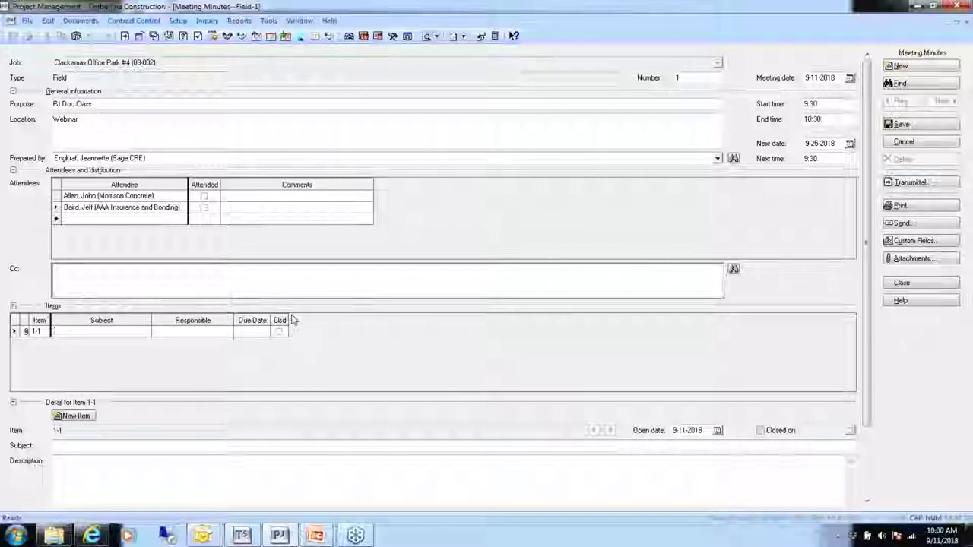
{"action": "type", "text": "d"}
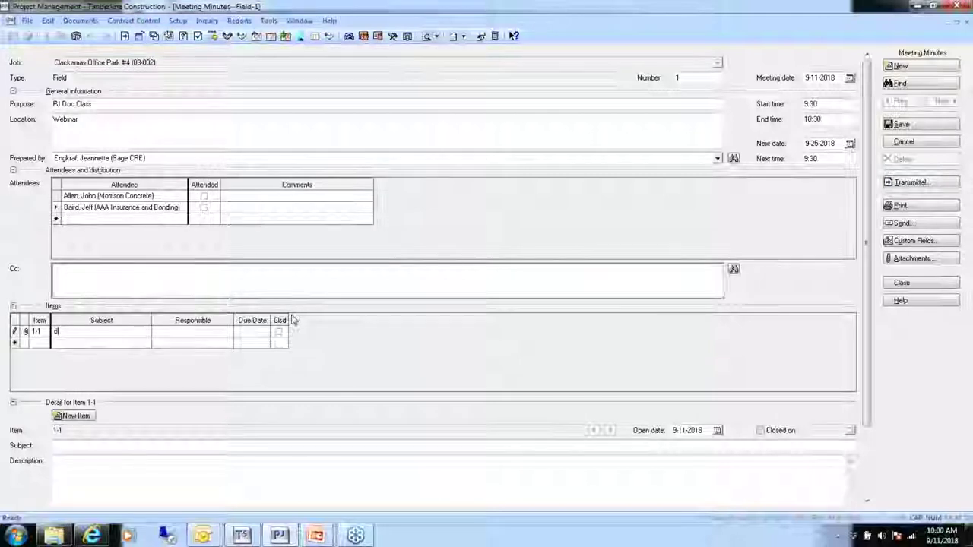
{"action": "type", "text": "OCU"}
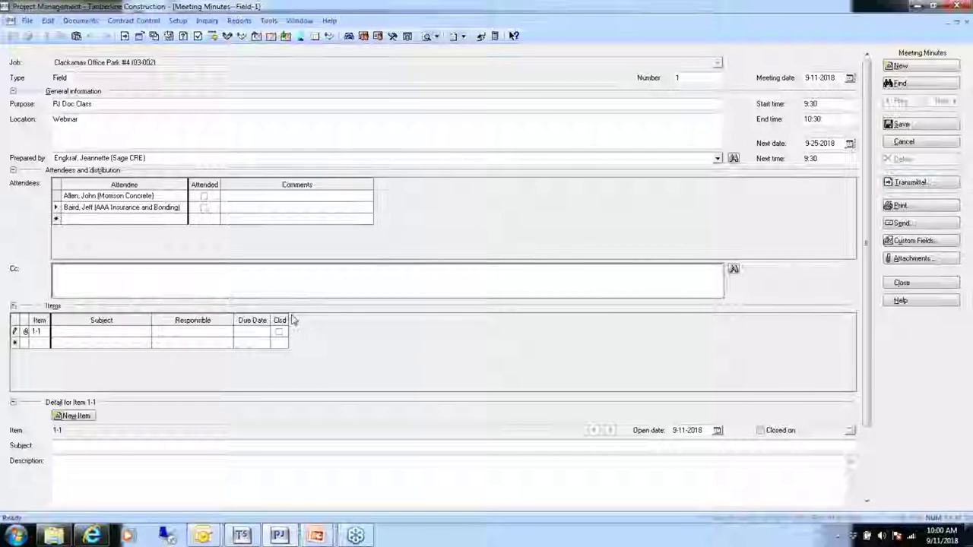
{"action": "type", "text": "cuments"}
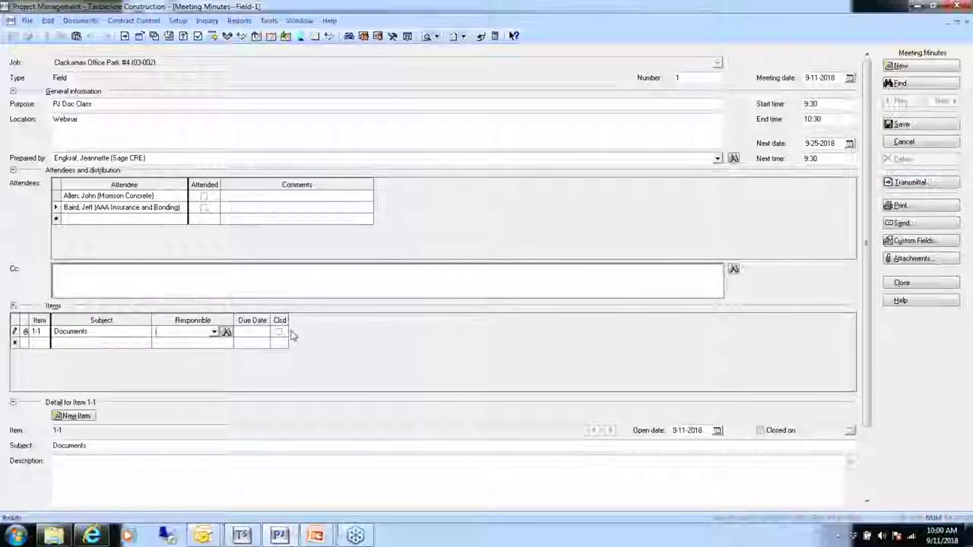
{"action": "left_click", "coordinate": [215, 334]}
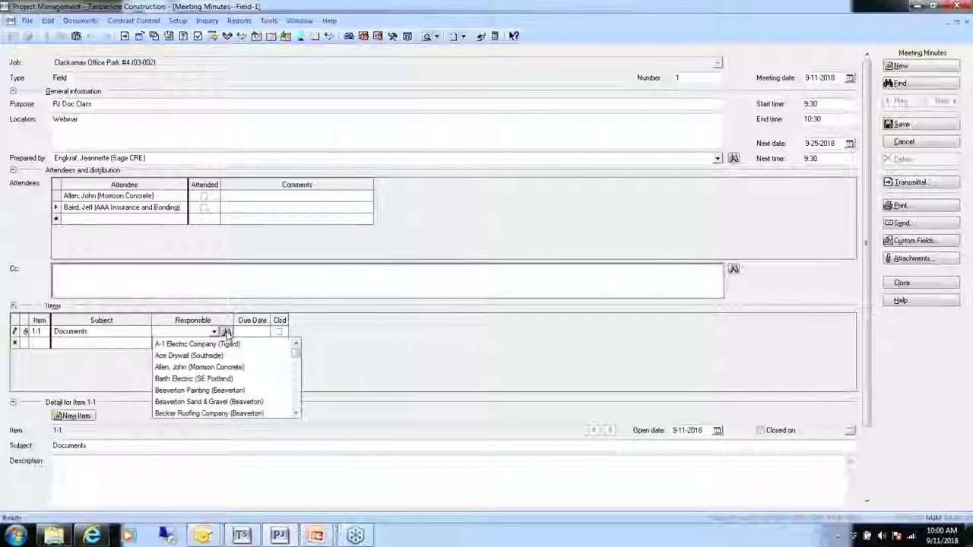
{"action": "left_click", "coordinate": [227, 333]}
{"action": "left_click", "coordinate": [226, 333]}
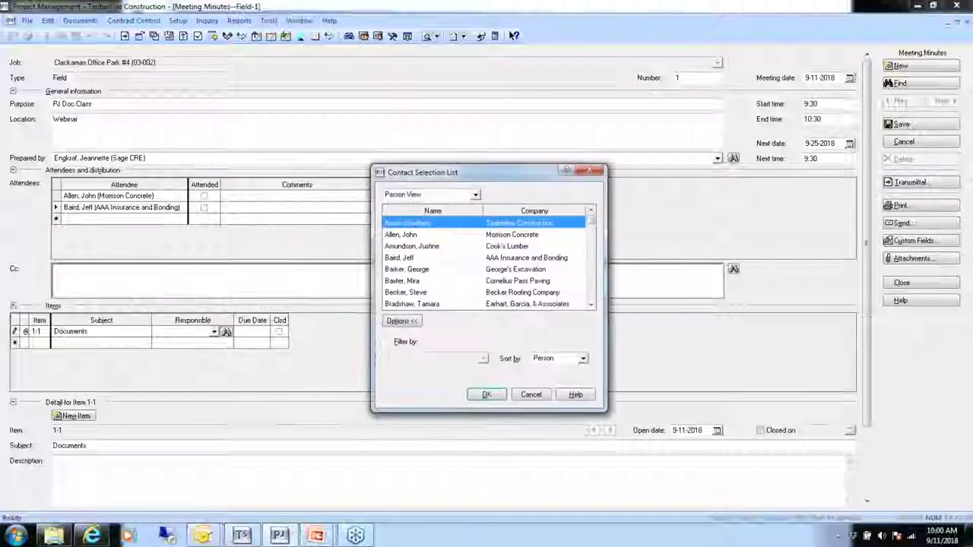
{"action": "type", "text": "e"}
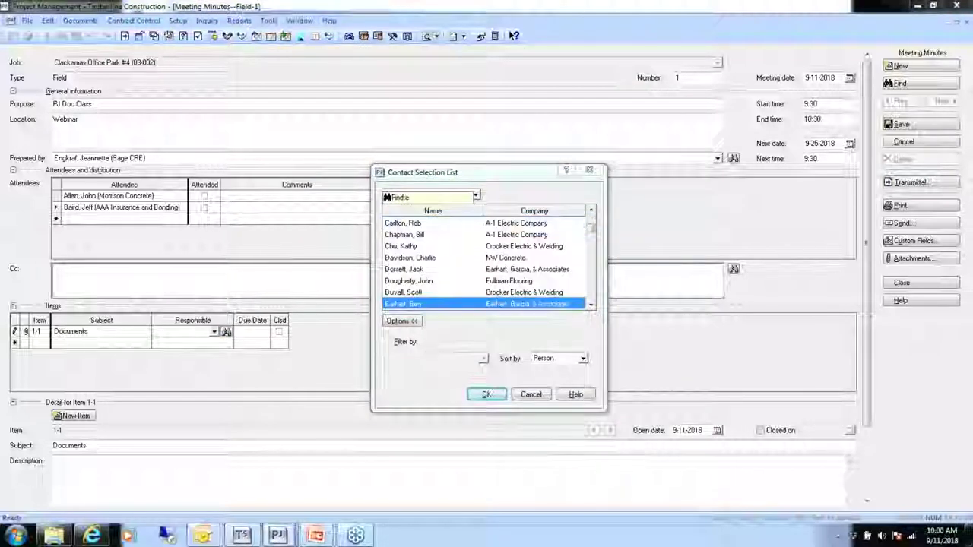
{"action": "left_click", "coordinate": [591, 305]}
{"action": "left_click", "coordinate": [591, 305]}
{"action": "left_click", "coordinate": [590, 304]}
{"action": "left_click", "coordinate": [591, 305]}
{"action": "left_click", "coordinate": [422, 281]}
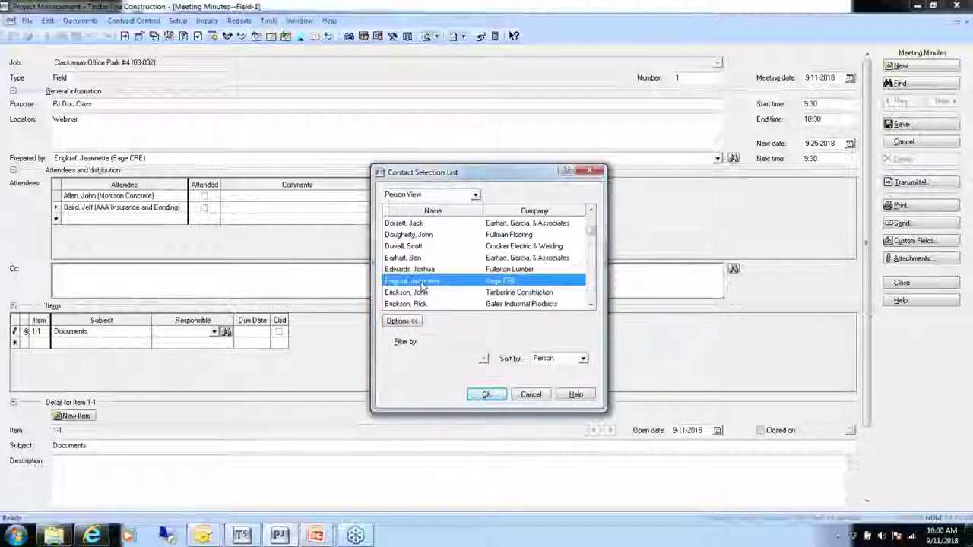
{"action": "double_click", "coordinate": [422, 283]}
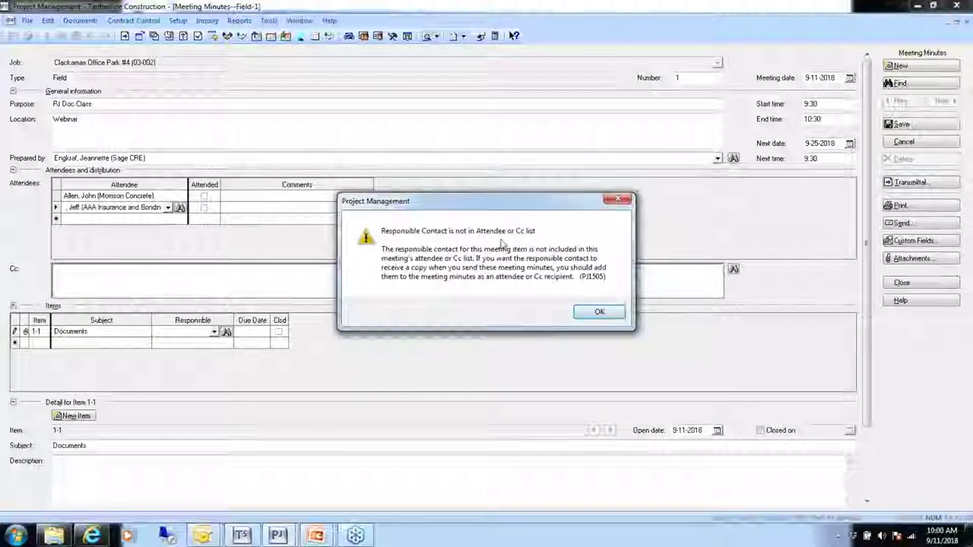
{"action": "left_click", "coordinate": [600, 312]}
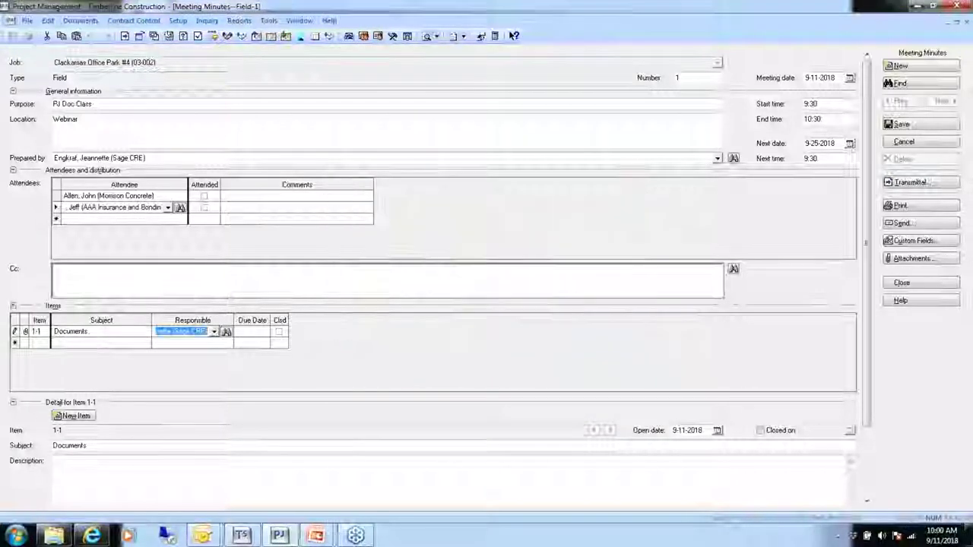
Add the Sage CRE contact as a third attendee.
{"action": "left_click", "coordinate": [87, 220]}
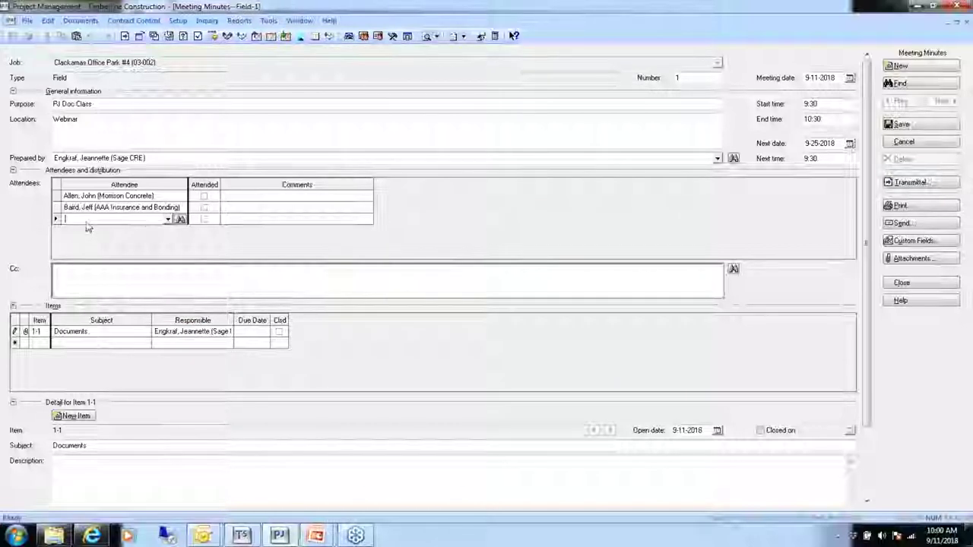
{"action": "left_click", "coordinate": [181, 220]}
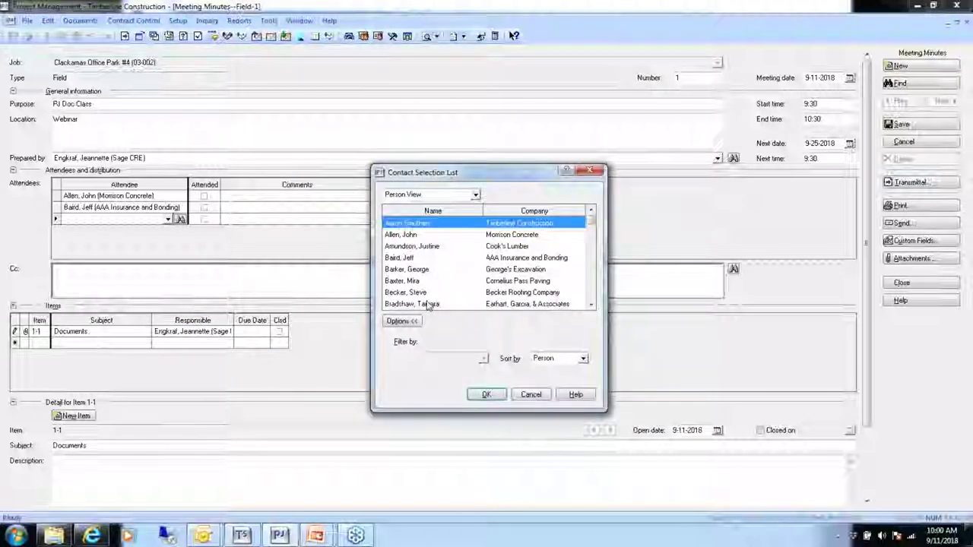
{"action": "type", "text": "ea"}
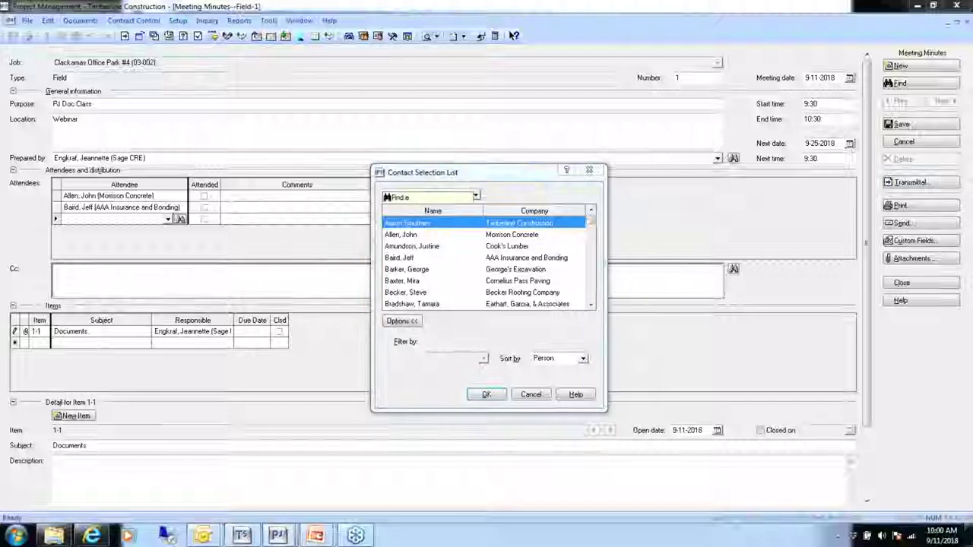
{"action": "type", "text": "n"}
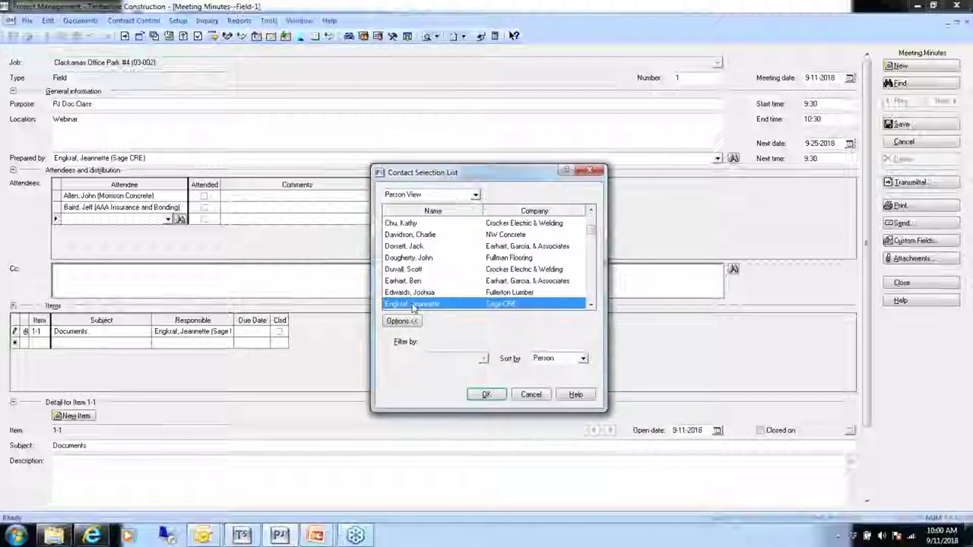
{"action": "left_click", "coordinate": [487, 394]}
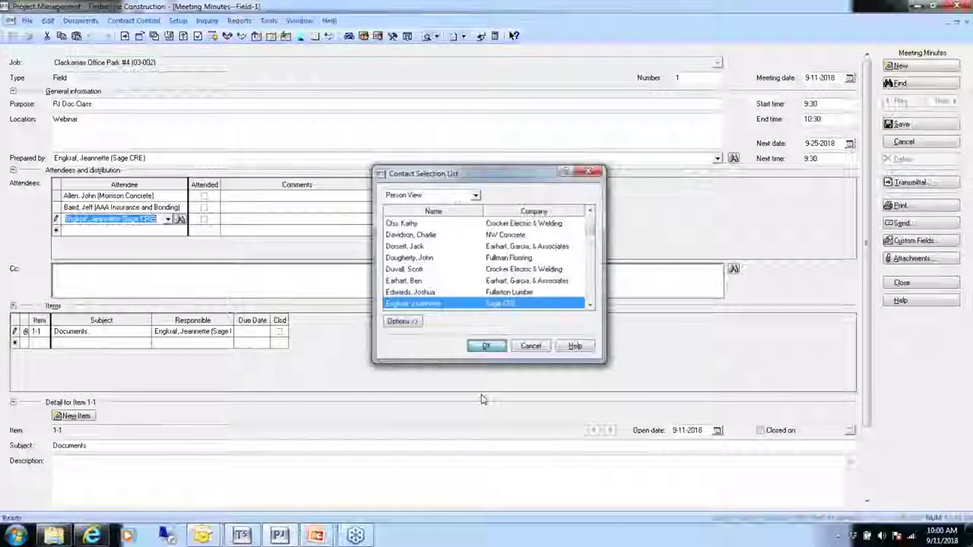
Set item 1-1's due date to 9-11-2018 and begin item 1-2.
{"action": "left_click", "coordinate": [255, 332]}
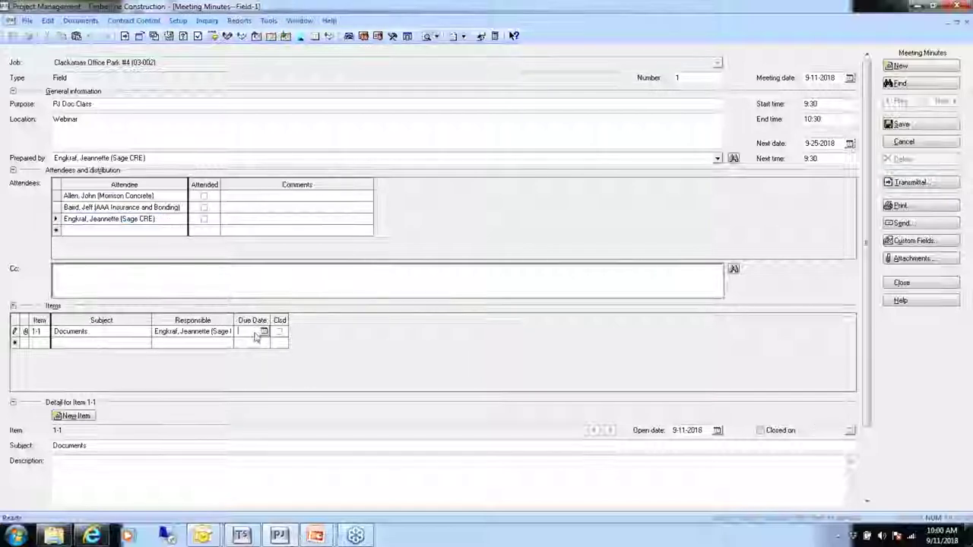
{"action": "left_click", "coordinate": [264, 331]}
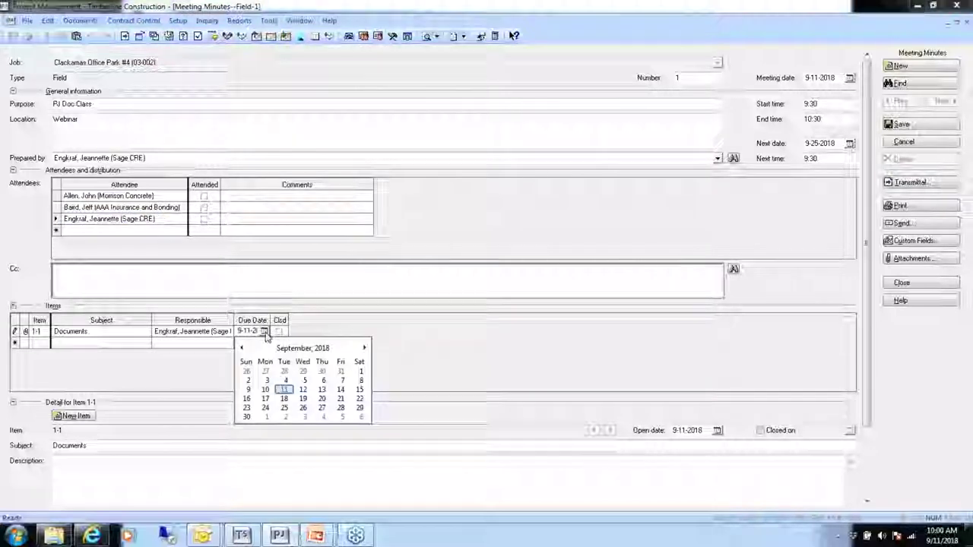
{"action": "left_click", "coordinate": [281, 391]}
{"action": "left_click", "coordinate": [57, 344]}
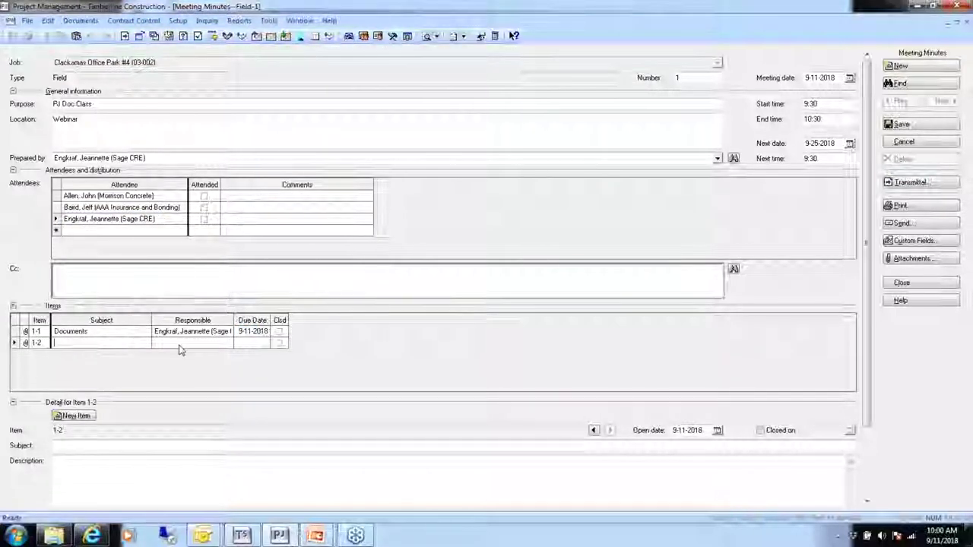
Name item 1-2 'Reports' and make the Sage CRE contact responsible for it.
{"action": "type", "text": "Reports"}
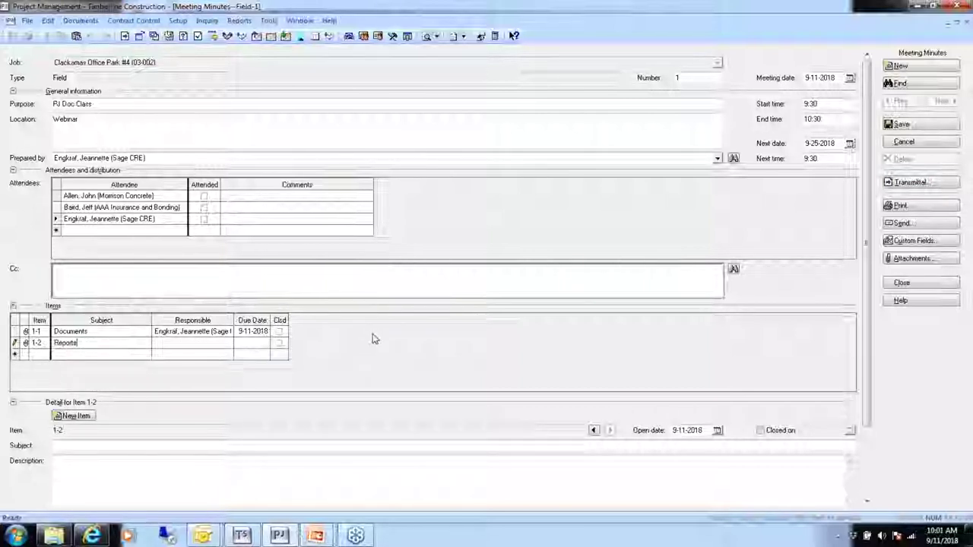
{"action": "left_click", "coordinate": [226, 343]}
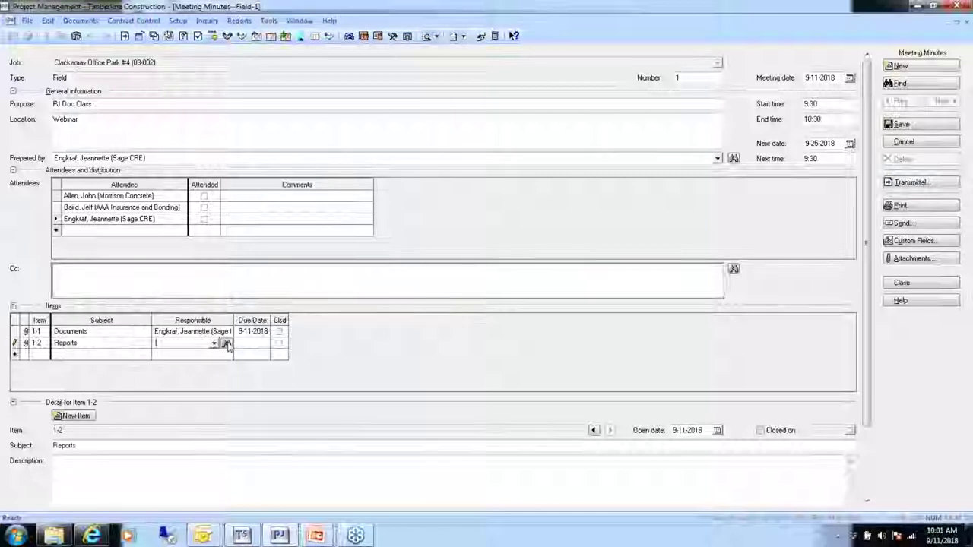
{"action": "left_click", "coordinate": [226, 343]}
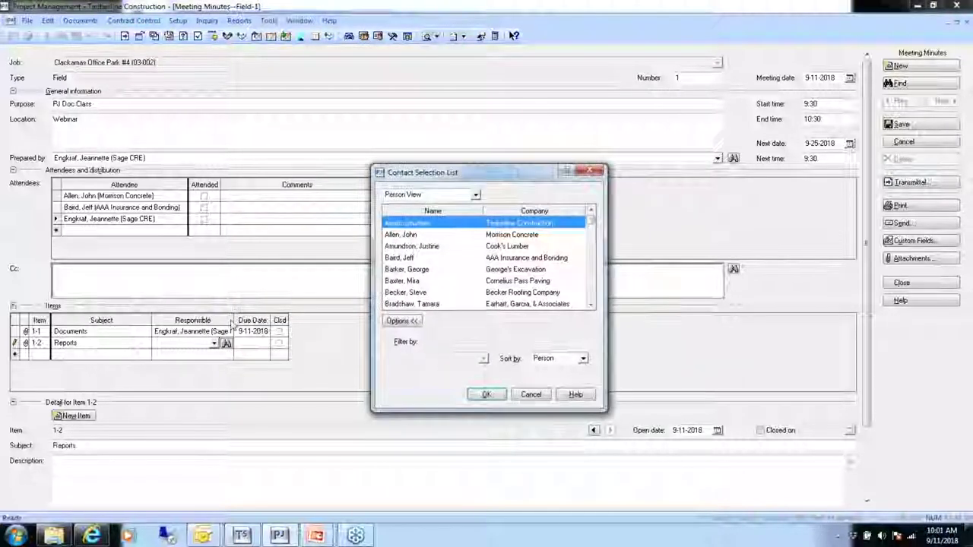
{"action": "type", "text": "en"}
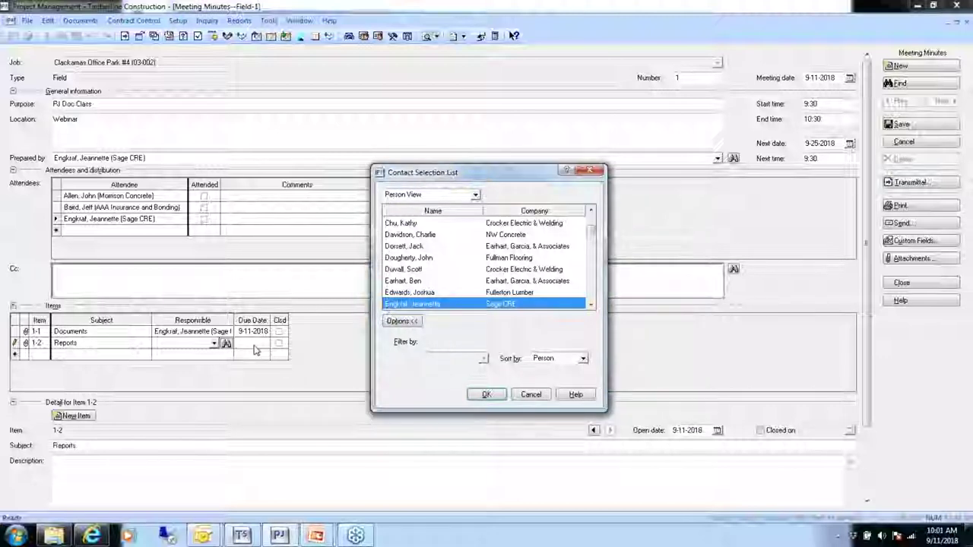
{"action": "left_click", "coordinate": [401, 321]}
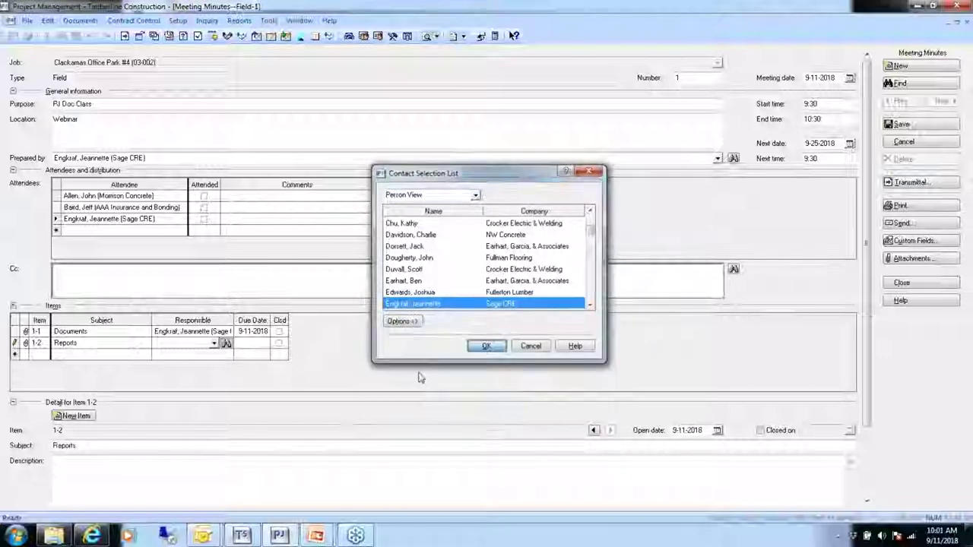
{"action": "key", "text": "Return"}
Set item 1-2's due date to 9-11-2018 and add a blank item 1-3.
{"action": "key", "text": "Tab"}
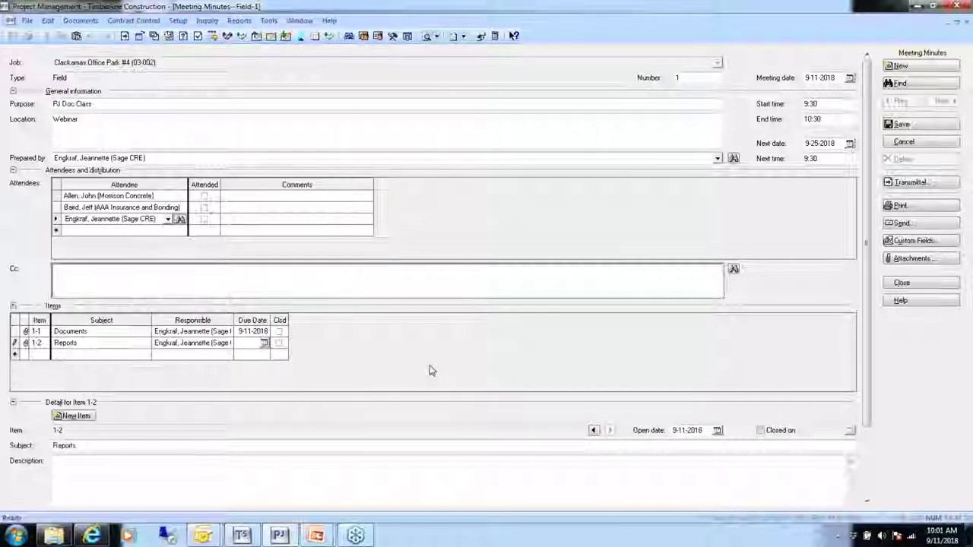
{"action": "left_click", "coordinate": [263, 343]}
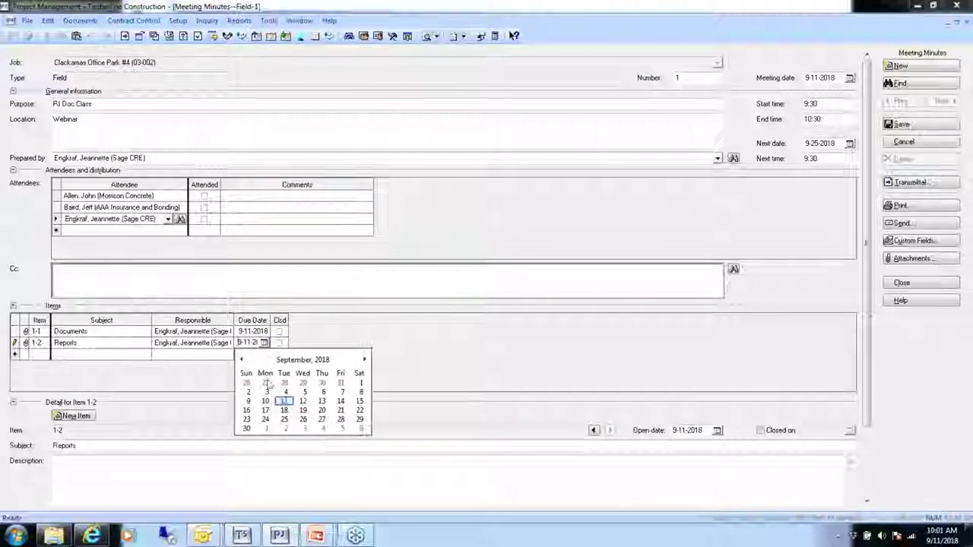
{"action": "left_click", "coordinate": [287, 401]}
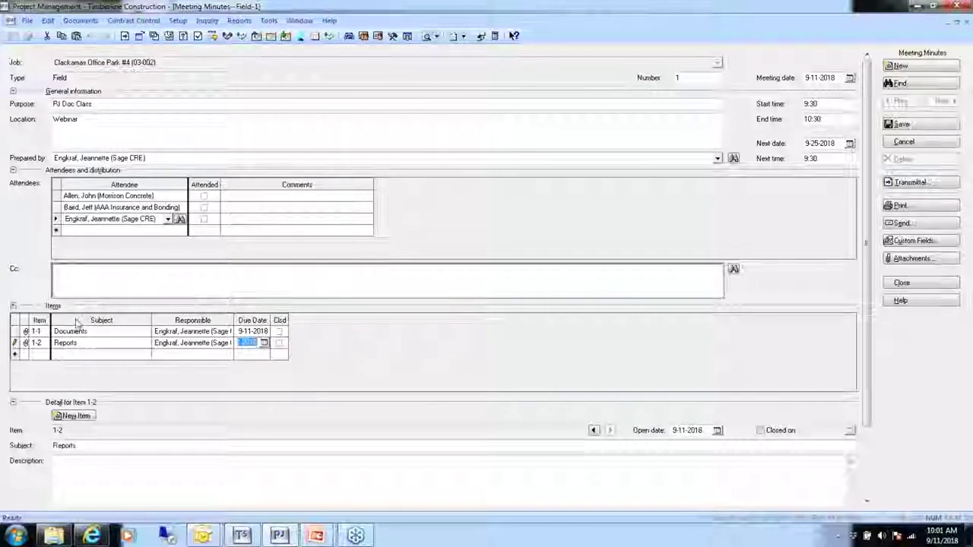
{"action": "left_click", "coordinate": [76, 355]}
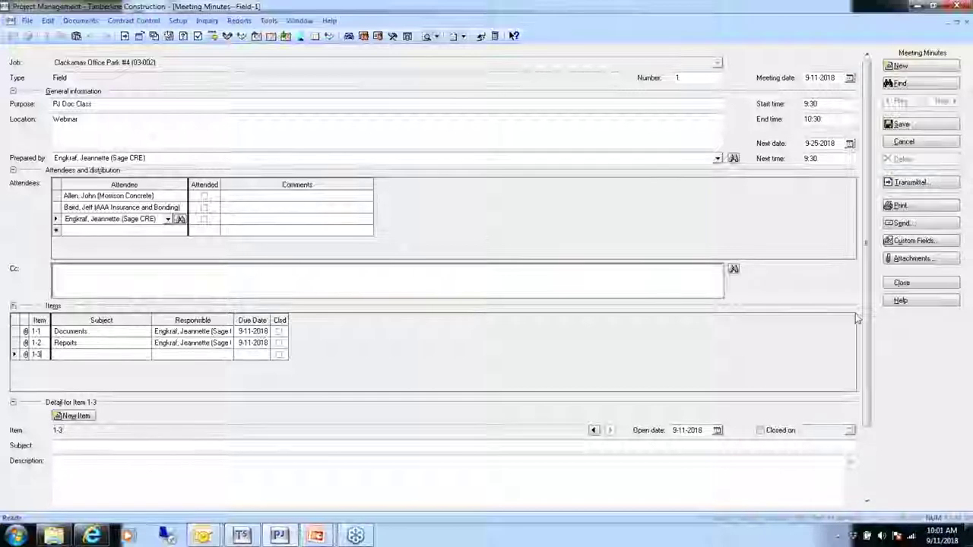
Step back through items 1-2 and 1-1 and save the Field-1 minutes without blank item 1-3.
{"action": "scroll", "coordinate": [858, 344], "scroll_direction": "down", "scroll_amount": 2}
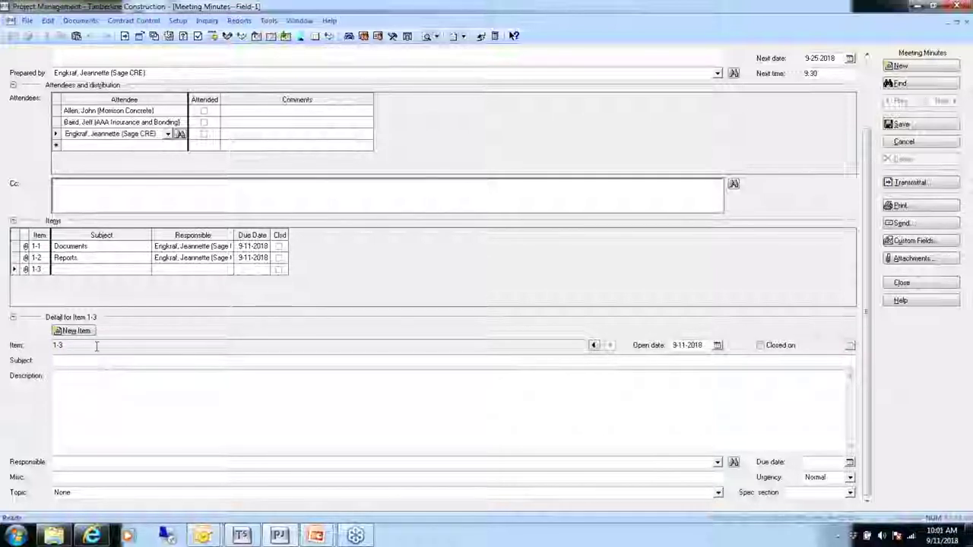
{"action": "left_click", "coordinate": [594, 346]}
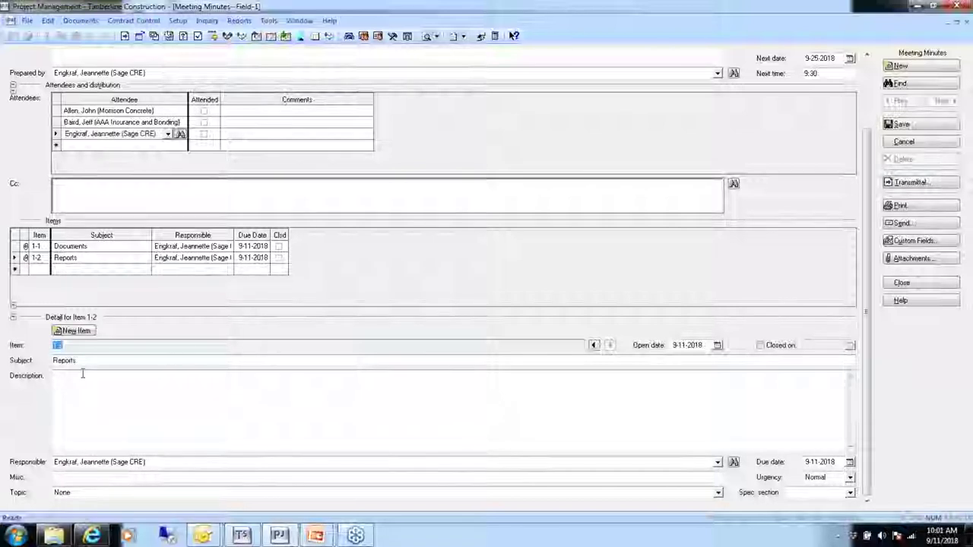
{"action": "left_click", "coordinate": [594, 346]}
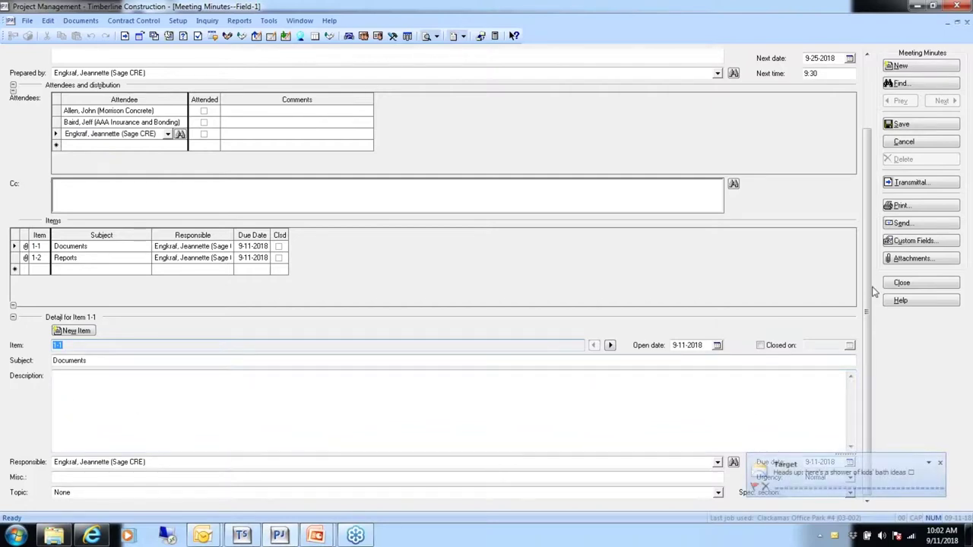
{"action": "left_click", "coordinate": [941, 463]}
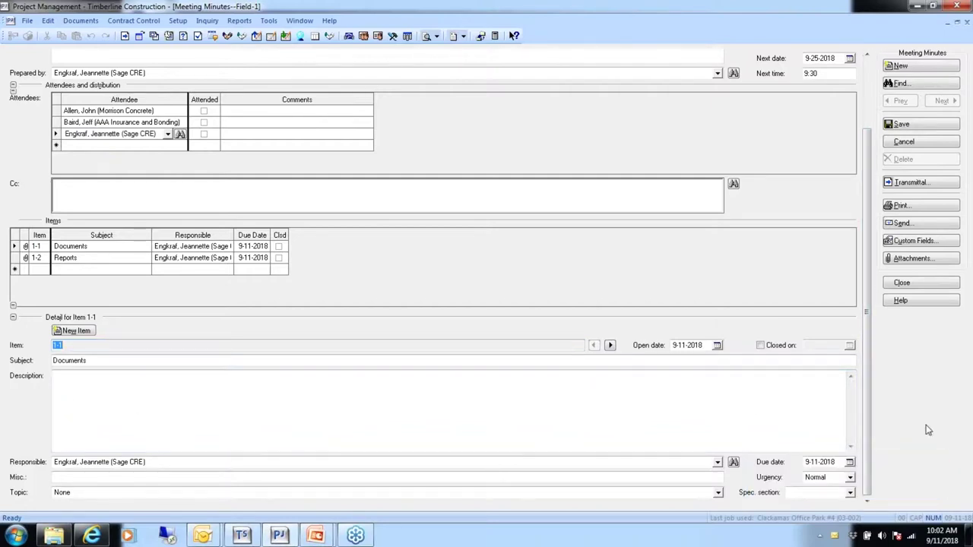
{"action": "scroll", "coordinate": [842, 236], "scroll_direction": "up", "scroll_amount": 3}
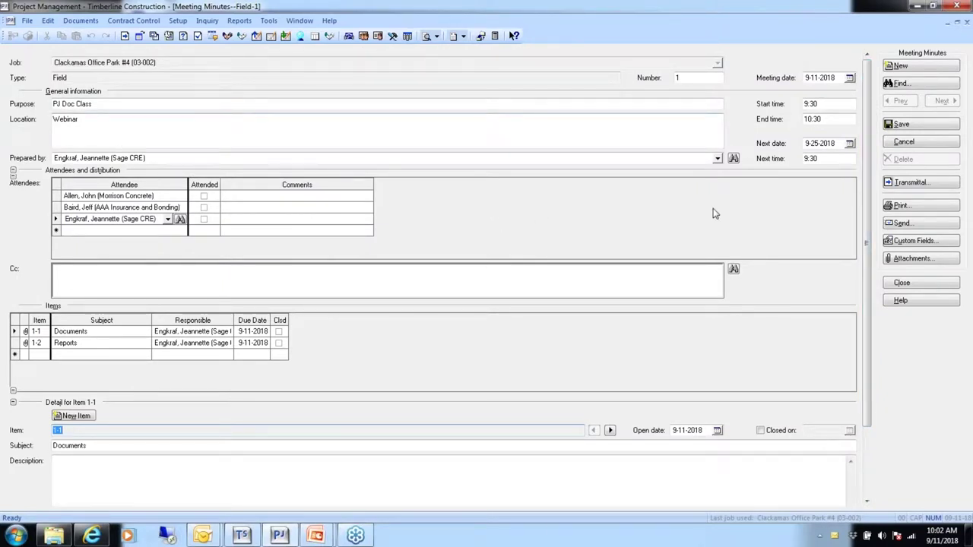
{"action": "left_click", "coordinate": [902, 124]}
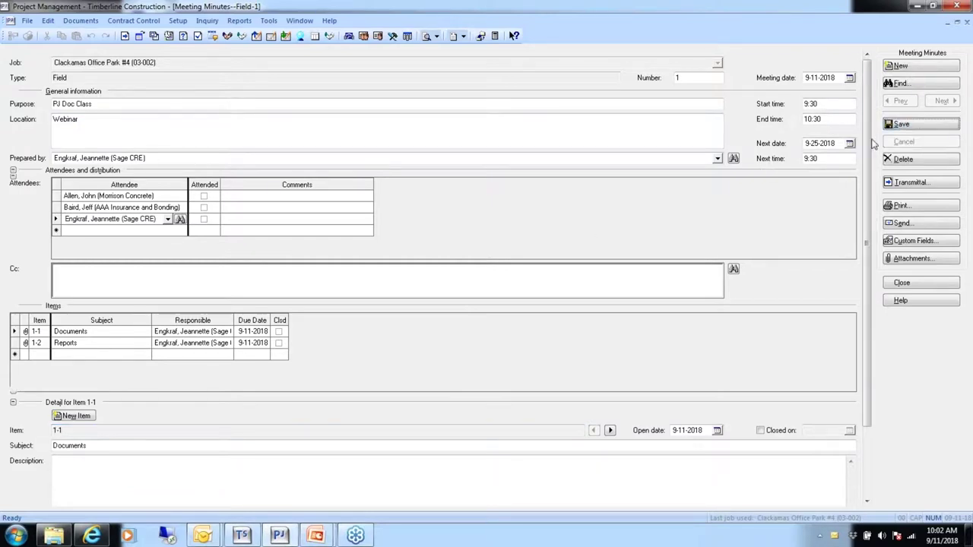
Preview the Meeting Minutes Form 1 report for Field-1, then close the preview.
{"action": "left_click", "coordinate": [904, 205]}
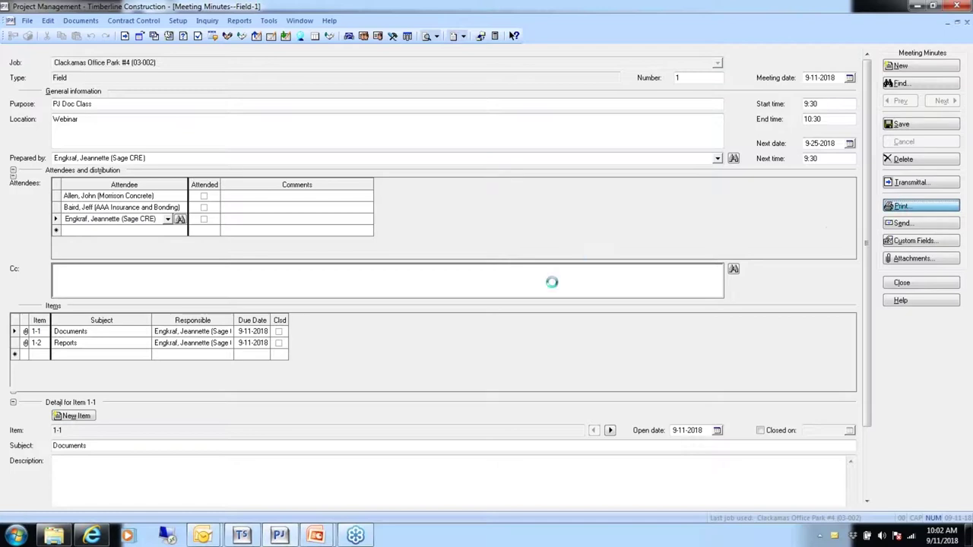
{"action": "key", "text": "alt+Tab"}
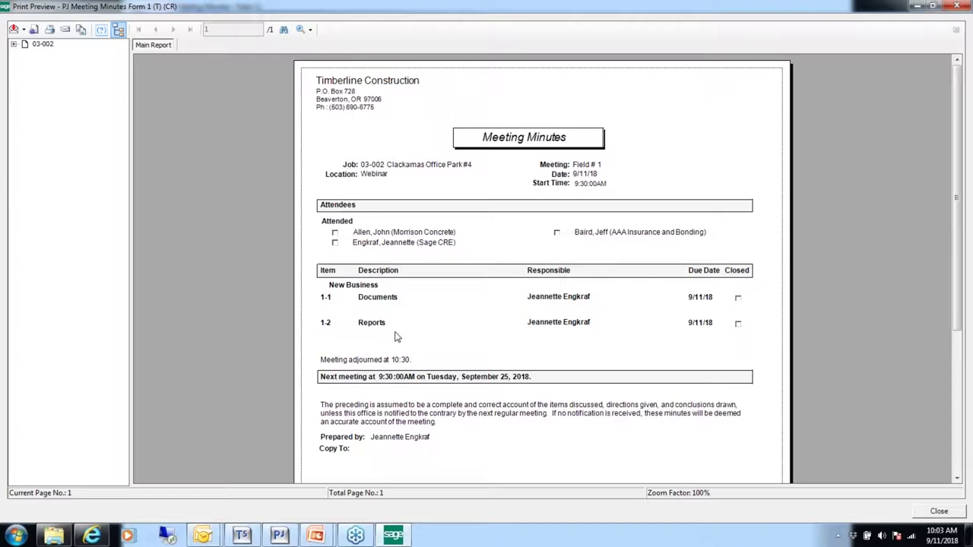
{"action": "left_click", "coordinate": [939, 514]}
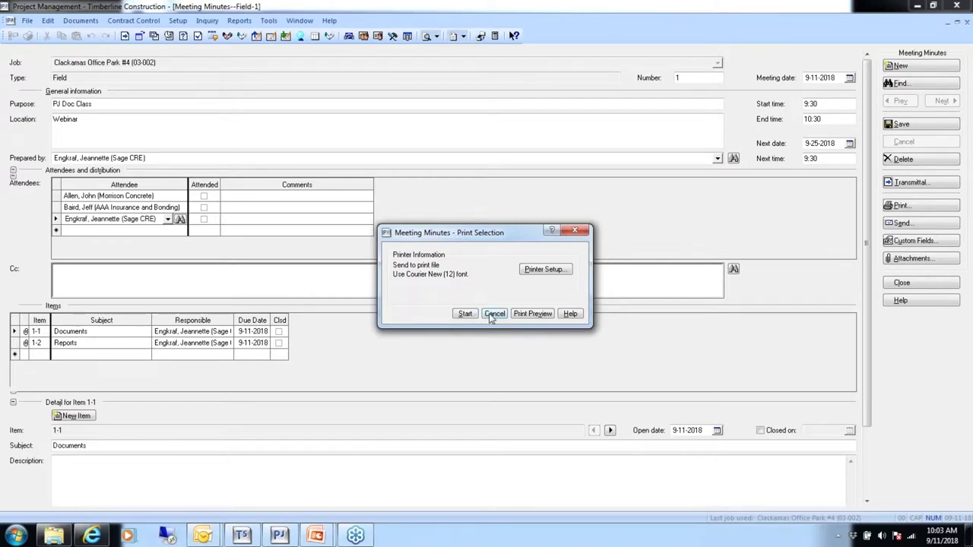
Mark all three attendees as attended and close item 1-1 Documents on 9-11-2018.
{"action": "left_click", "coordinate": [495, 314]}
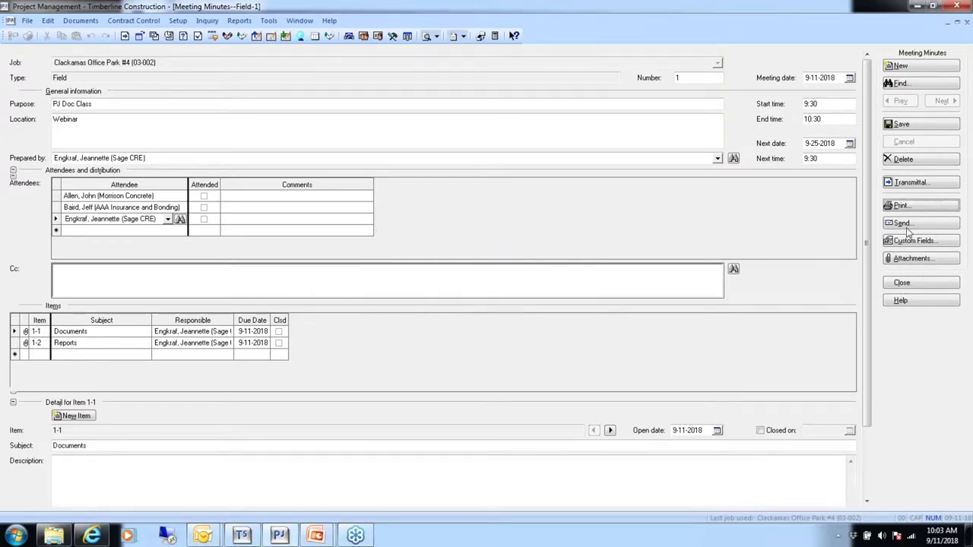
{"action": "left_click", "coordinate": [204, 196]}
{"action": "left_click", "coordinate": [204, 207]}
{"action": "left_click", "coordinate": [204, 219]}
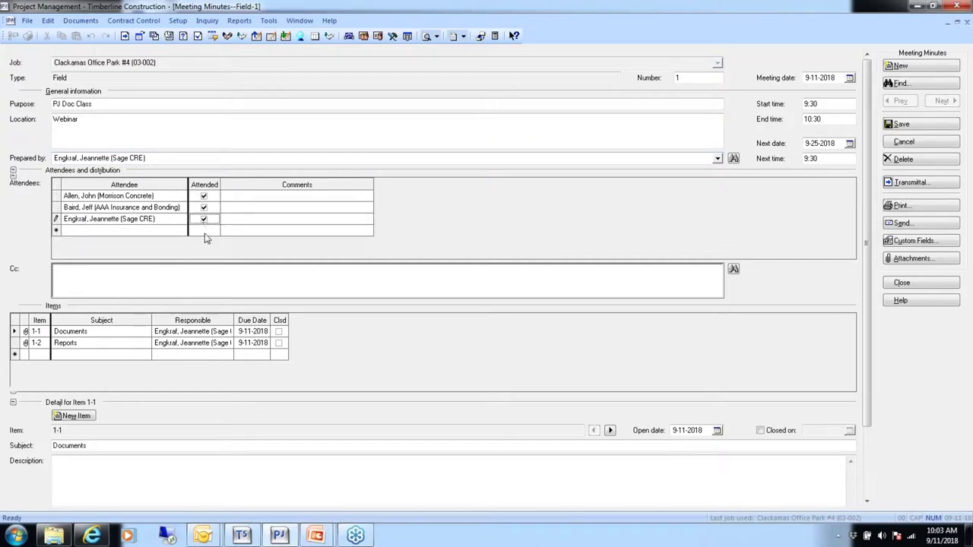
{"action": "left_click", "coordinate": [279, 332]}
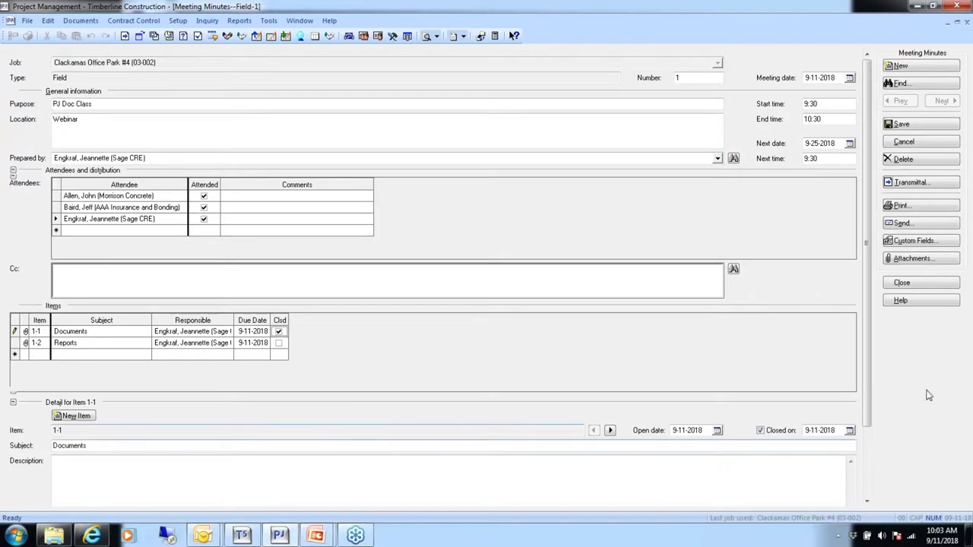
Save the updated Field-1 minutes and close the record.
{"action": "left_click", "coordinate": [907, 124]}
{"action": "left_click", "coordinate": [912, 282]}
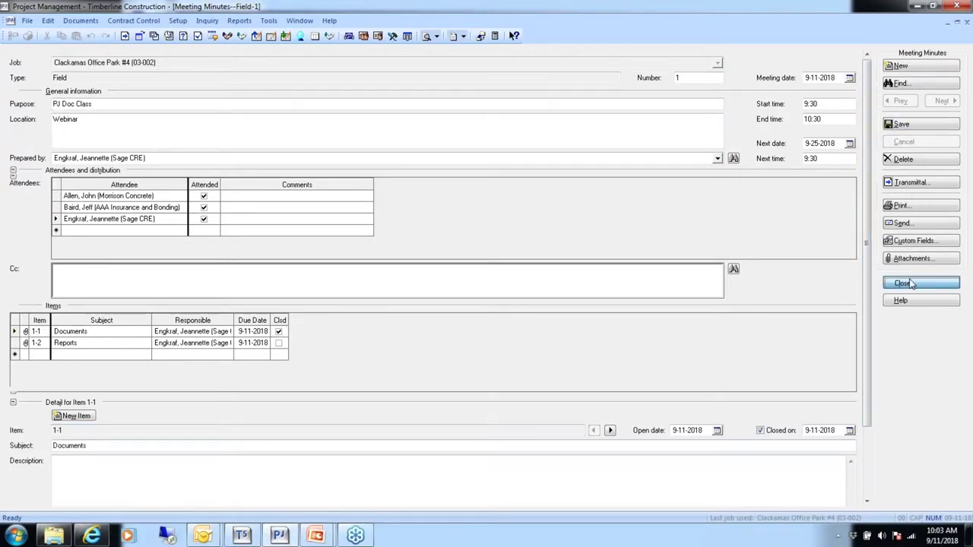
{"action": "left_click", "coordinate": [70, 21]}
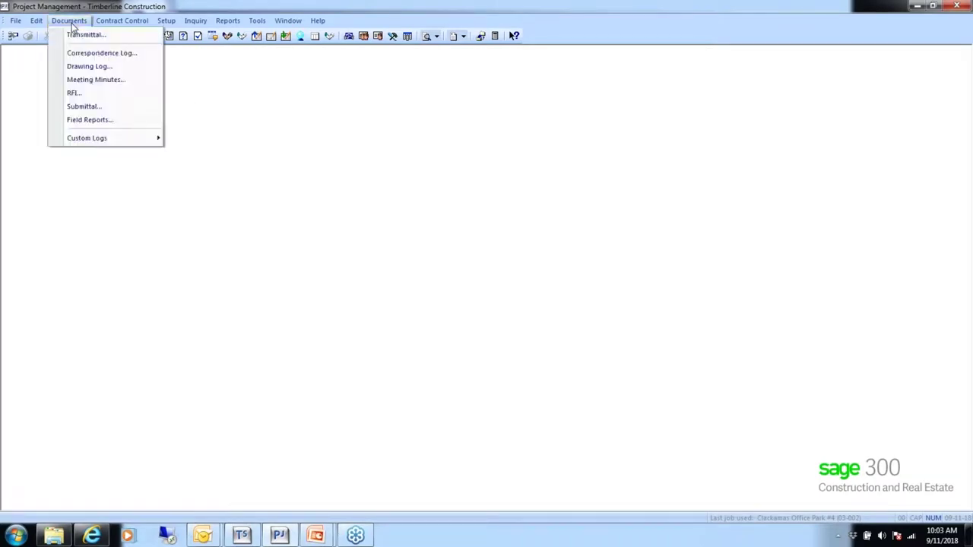
Start a new meeting minutes record based on the previous Field 1 meeting.
{"action": "left_click", "coordinate": [76, 81]}
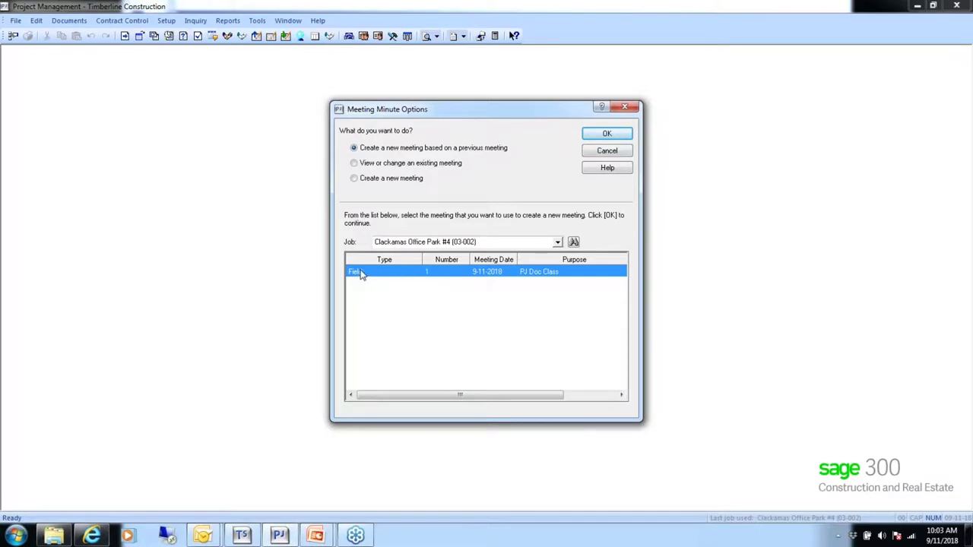
{"action": "left_click", "coordinate": [604, 135]}
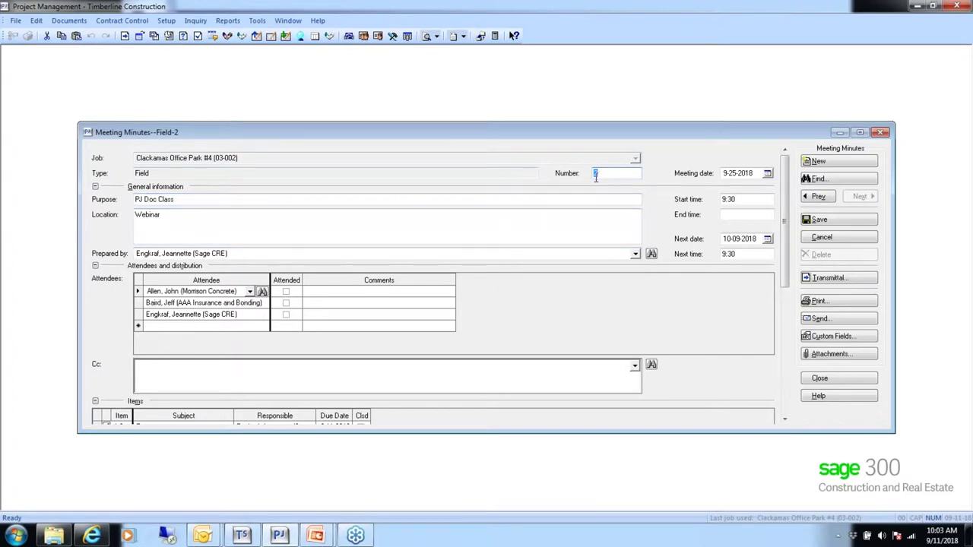
Add agenda item 2-1 with the subject 'Change Orders'.
{"action": "left_click", "coordinate": [862, 133]}
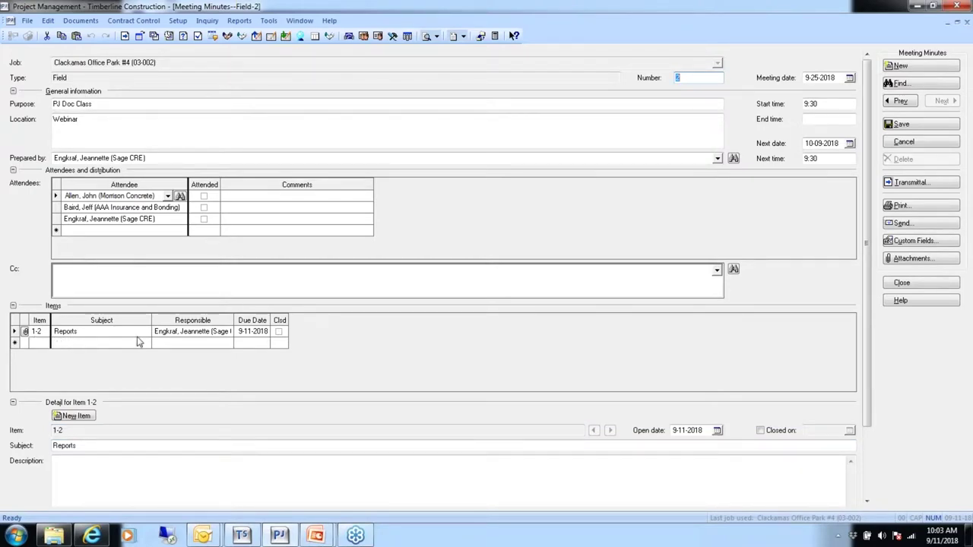
{"action": "left_click", "coordinate": [32, 344]}
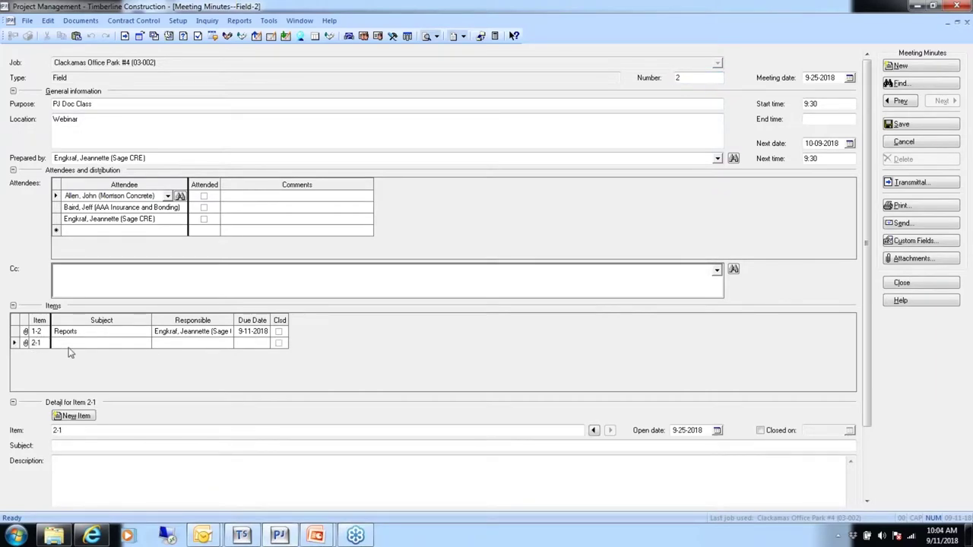
{"action": "left_click", "coordinate": [67, 344]}
{"action": "type", "text": "Change Orders"}
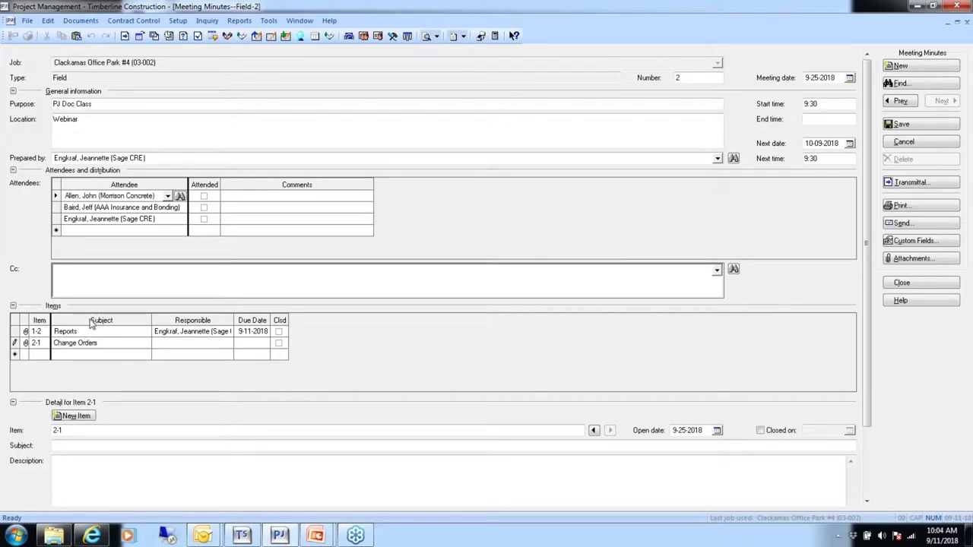
Make the Sage CRE contact responsible for item 2-1, due 9-25-2018, and save the minutes.
{"action": "left_click", "coordinate": [214, 344]}
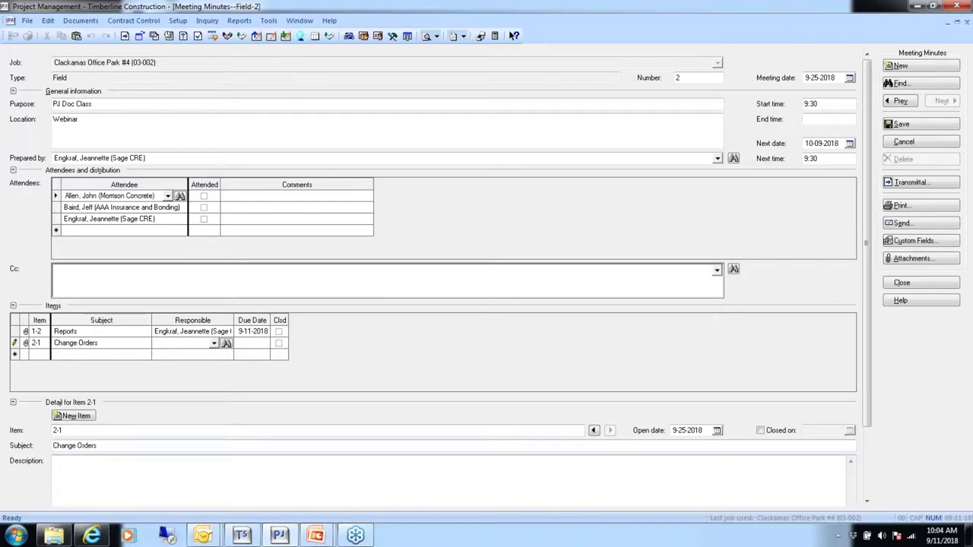
{"action": "left_click", "coordinate": [226, 343]}
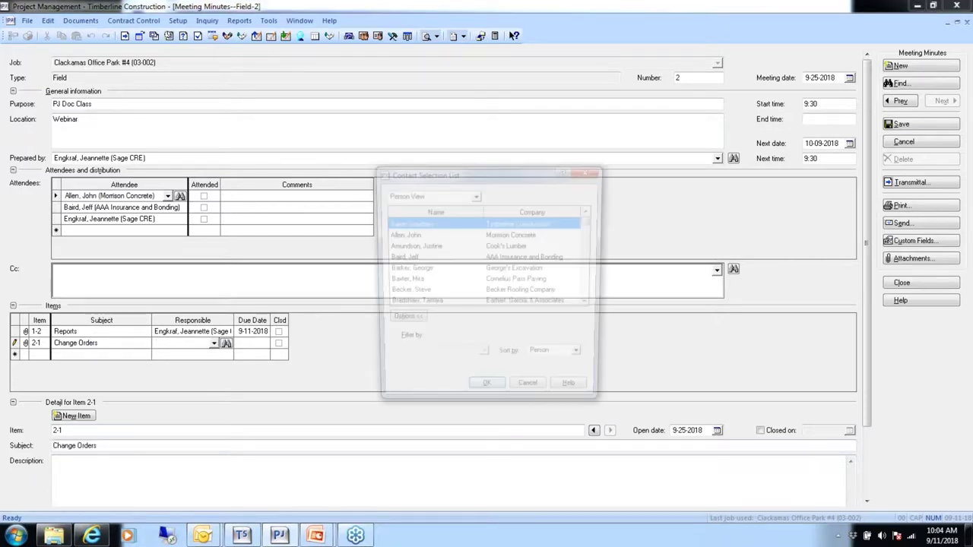
{"action": "type", "text": "ea"}
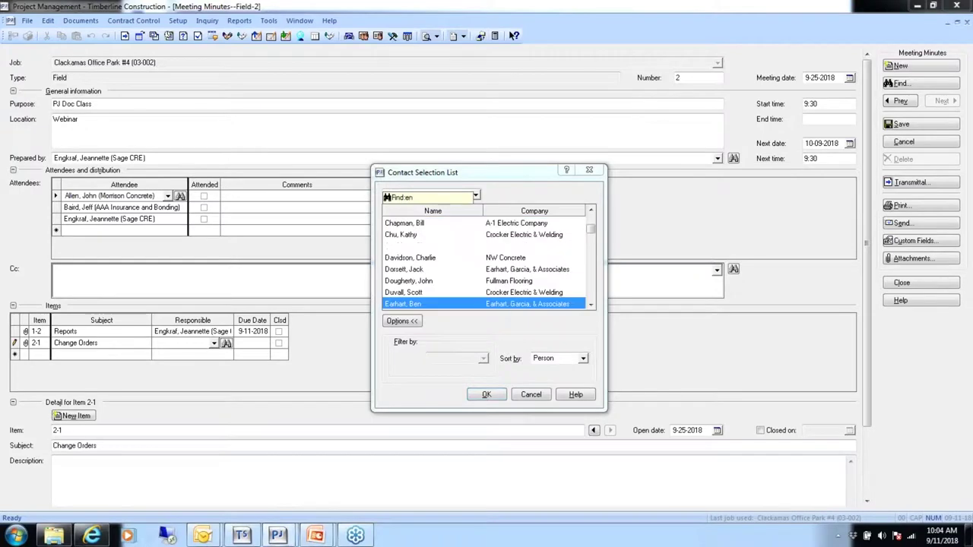
{"action": "type", "text": "n"}
{"action": "left_click", "coordinate": [438, 304]}
{"action": "left_click", "coordinate": [485, 395]}
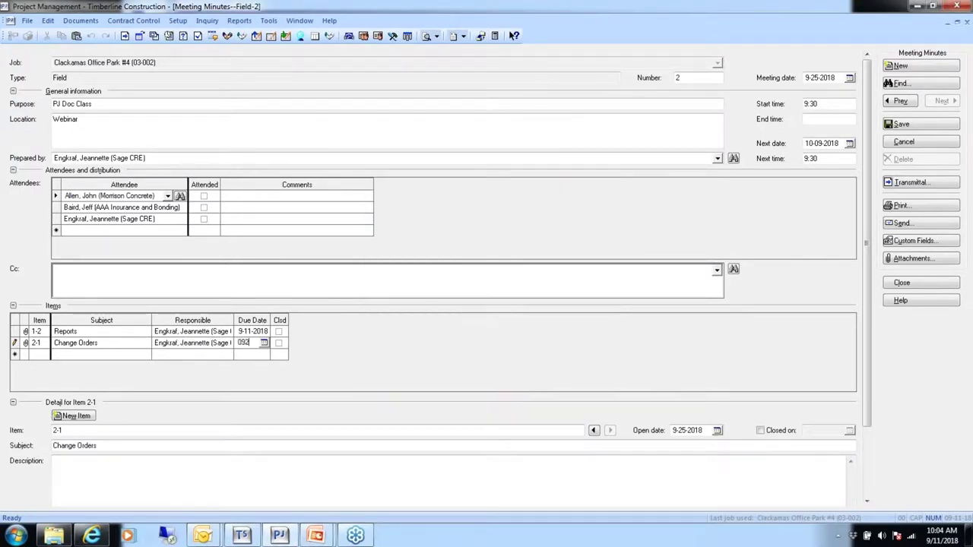
{"action": "type", "text": "092518"}
{"action": "key", "text": "Tab"}
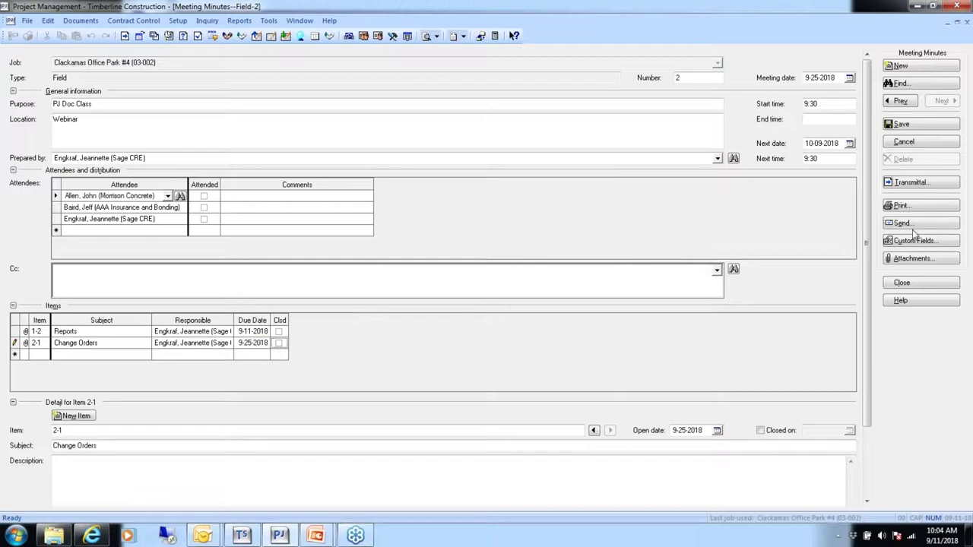
{"action": "left_click", "coordinate": [905, 125]}
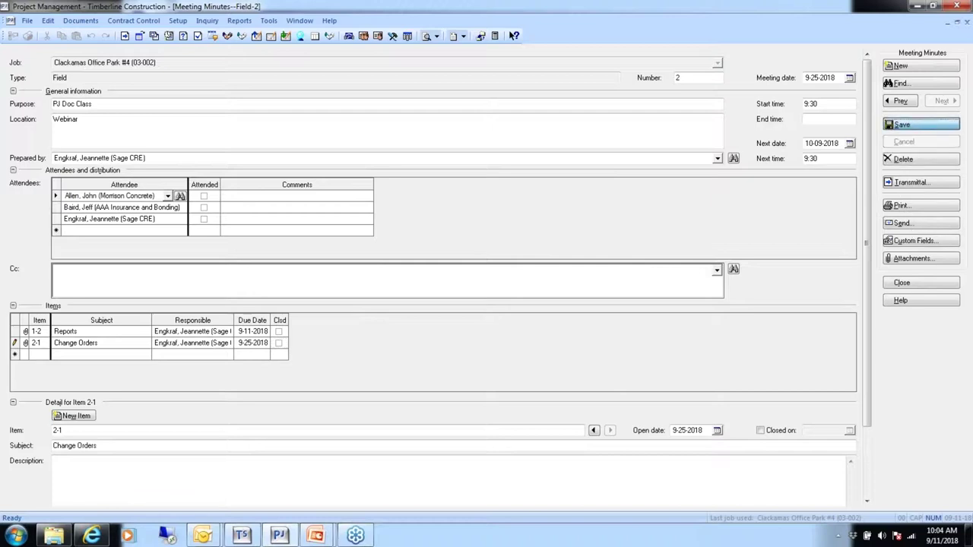
{"action": "left_click", "coordinate": [909, 208]}
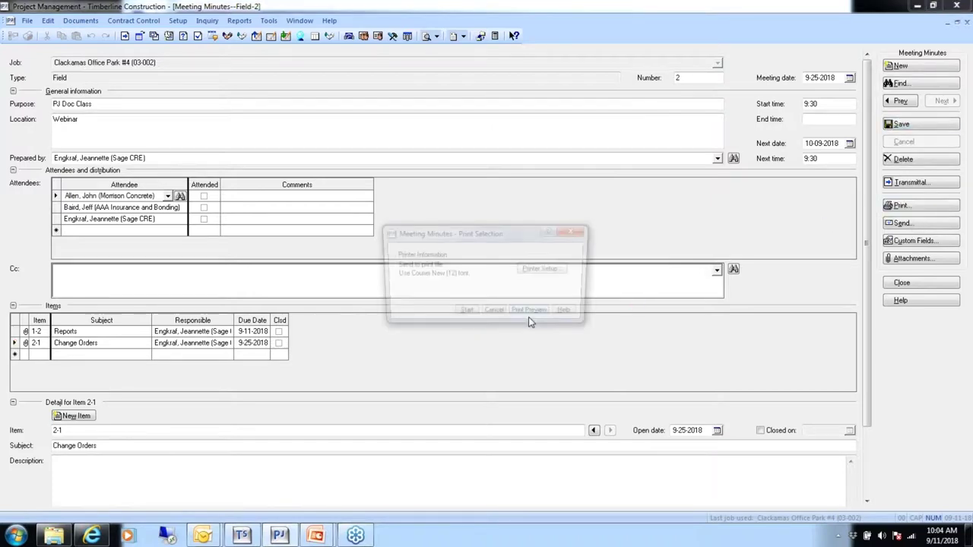
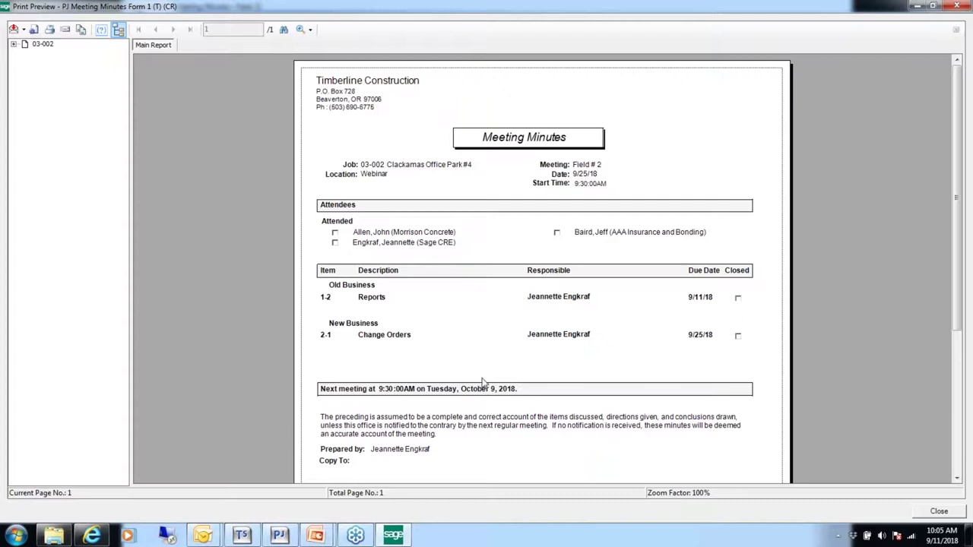
Close the meeting minutes print preview, cancel printing, and close the Field-2 minutes form.
{"action": "left_click", "coordinate": [940, 514]}
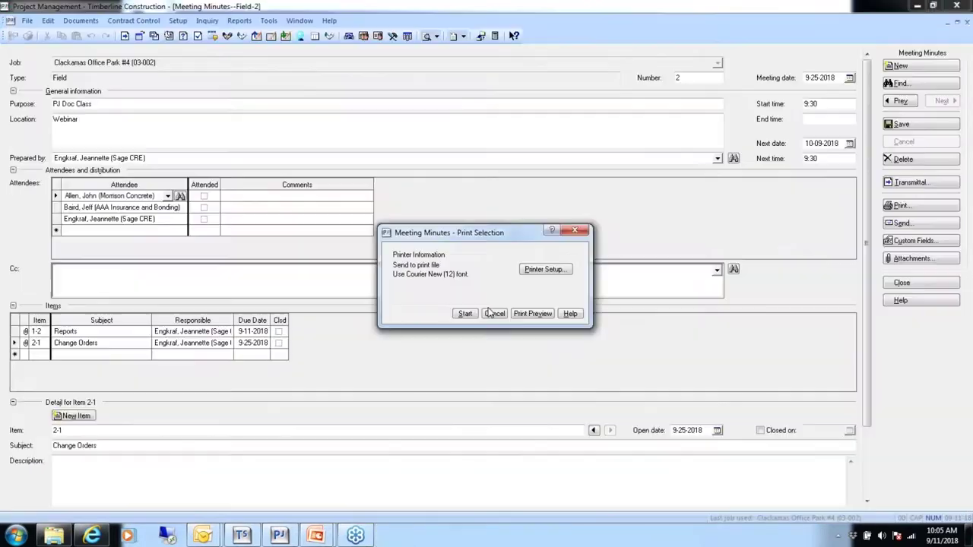
{"action": "left_click", "coordinate": [493, 317]}
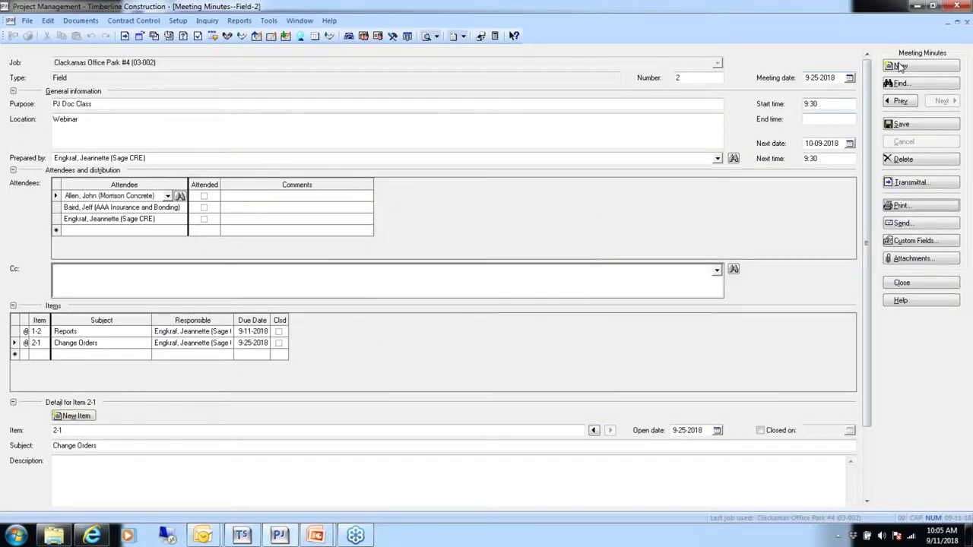
{"action": "left_click", "coordinate": [912, 284]}
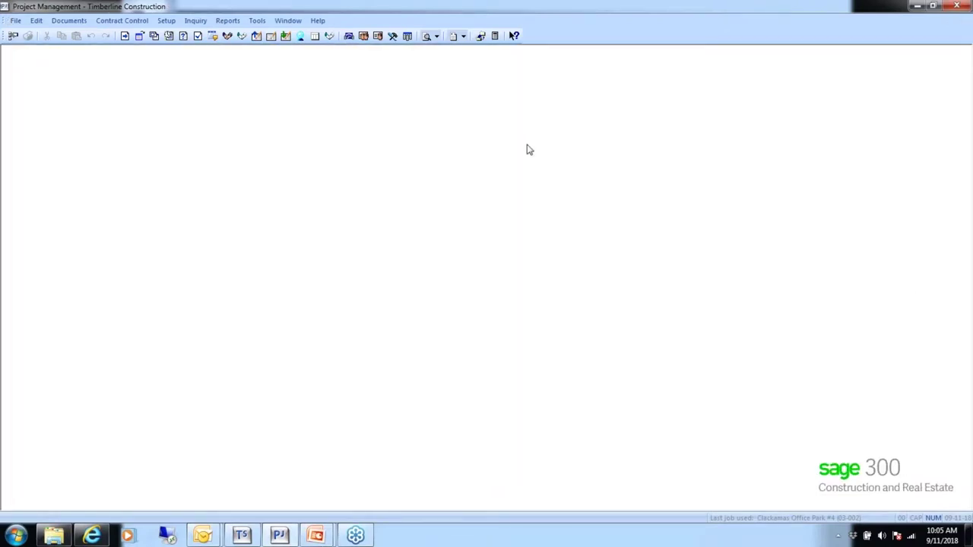
Open the Correspondence Log for job 03-002 from the Documents menu.
{"action": "left_click", "coordinate": [70, 21]}
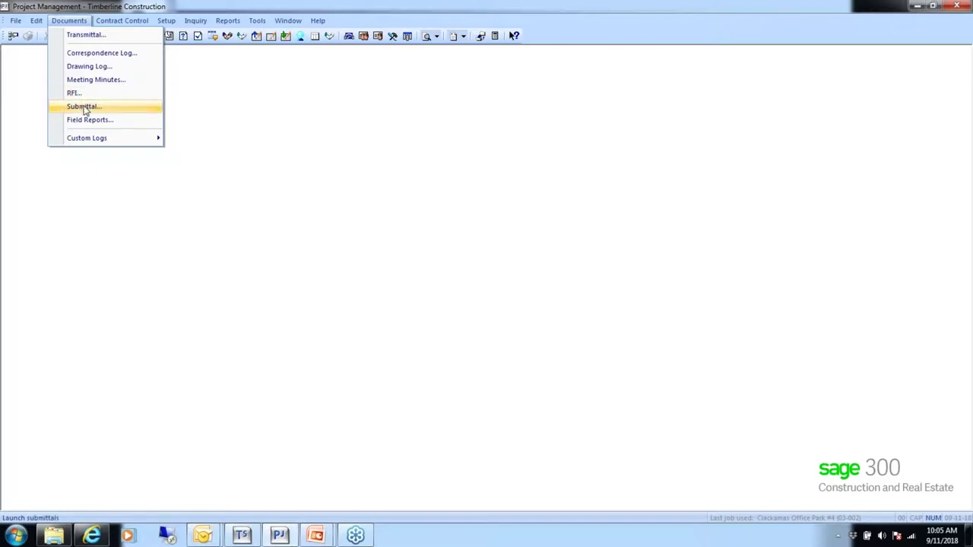
{"action": "left_click", "coordinate": [94, 57]}
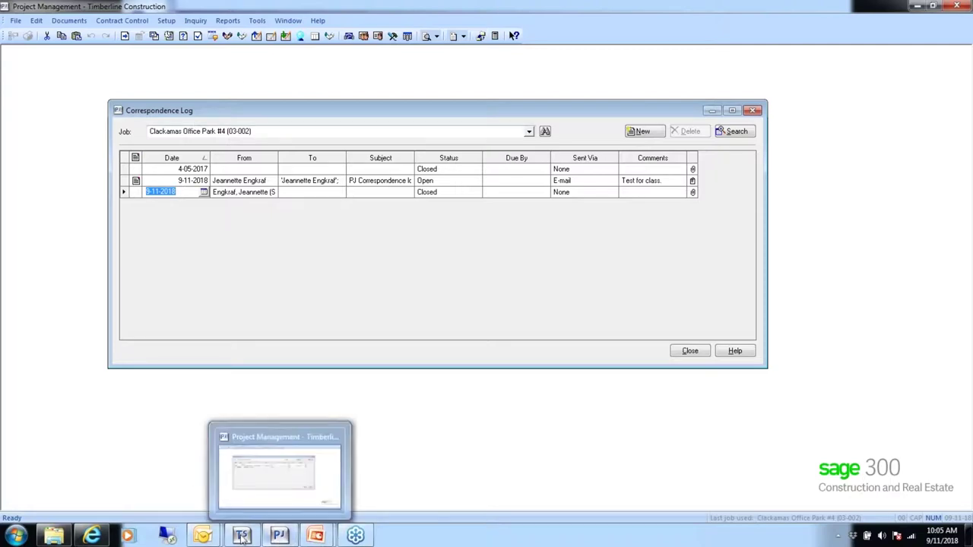
Bring the 'PJ Correspondence log' email forward in Outlook with the Message ribbon showing.
{"action": "mouse_move", "coordinate": [204, 536]}
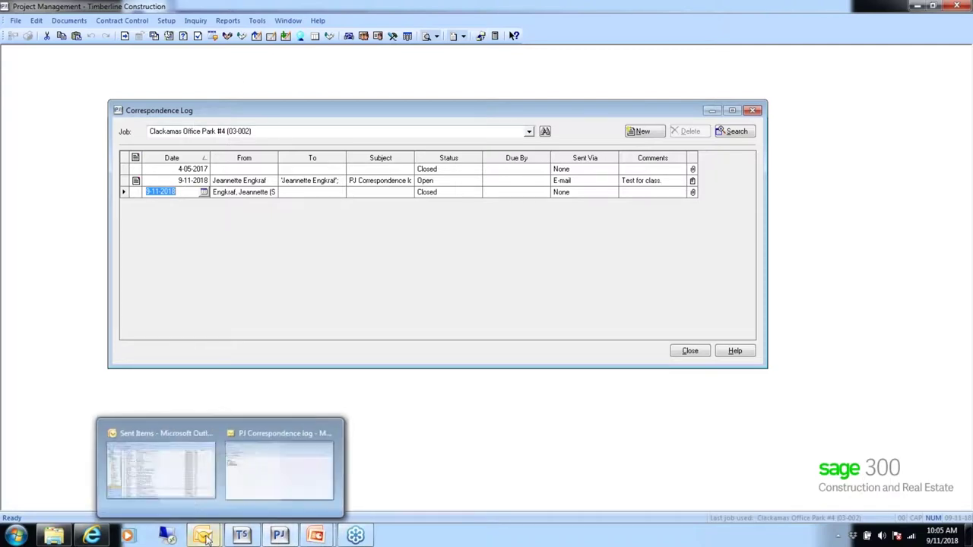
{"action": "left_click", "coordinate": [260, 492]}
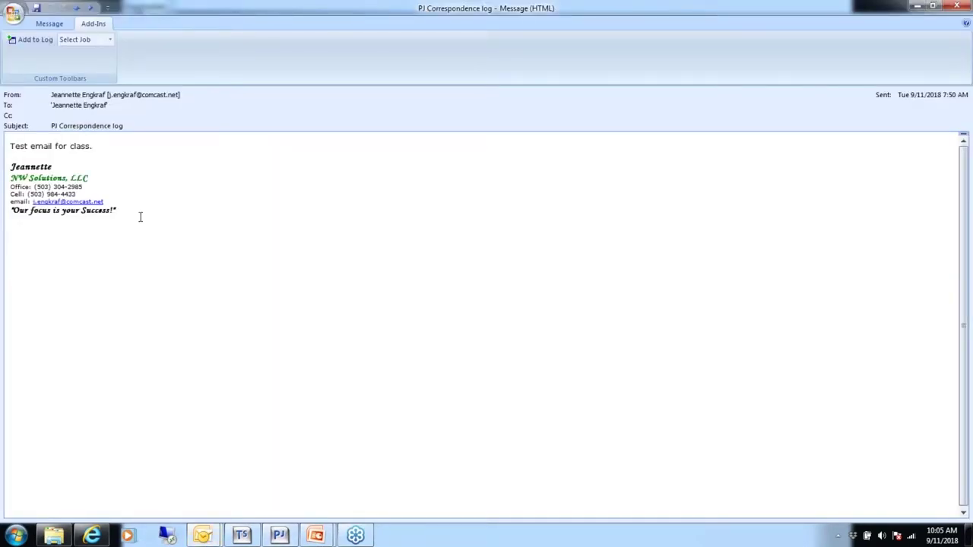
{"action": "left_click", "coordinate": [46, 25]}
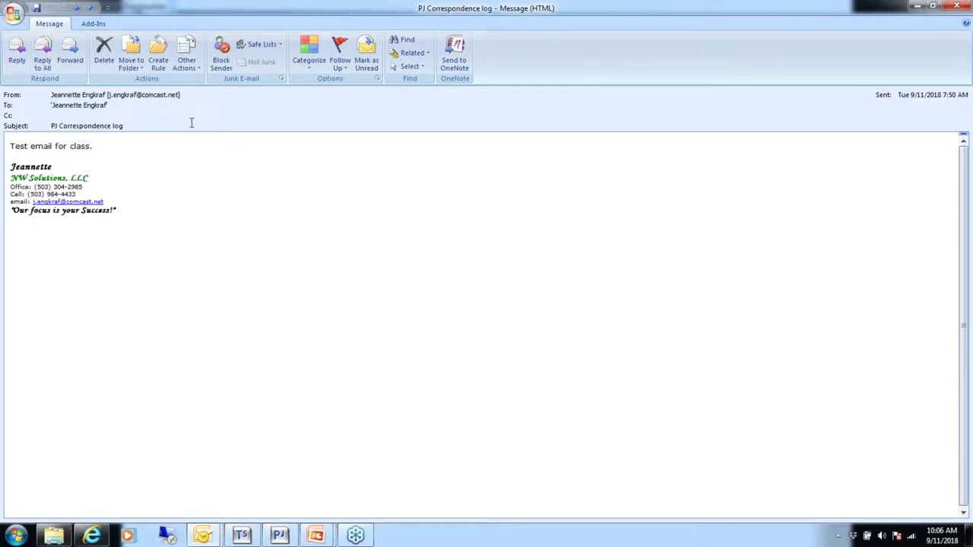
Add the email to the log via Add-Ins > Add to Log, opening the entry form.
{"action": "left_click", "coordinate": [93, 25]}
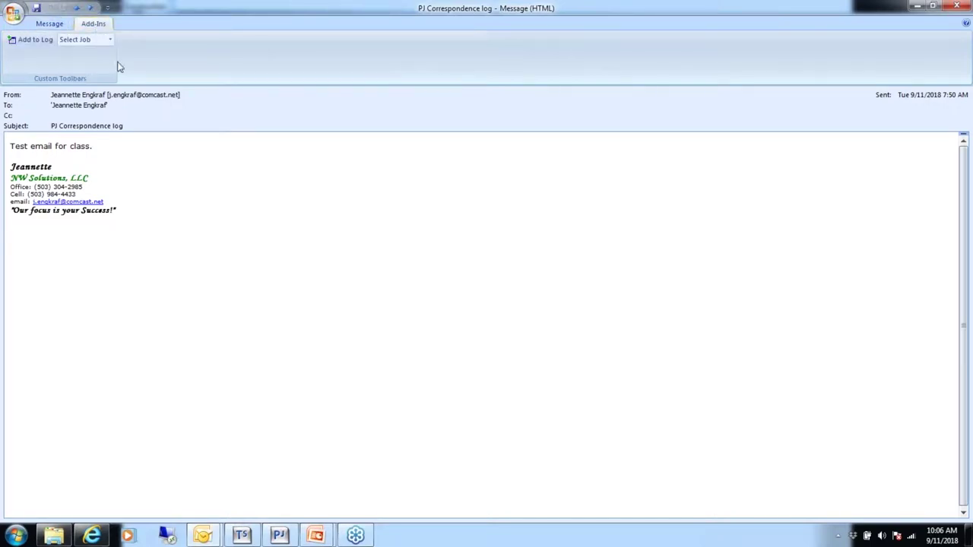
{"action": "left_click", "coordinate": [29, 41]}
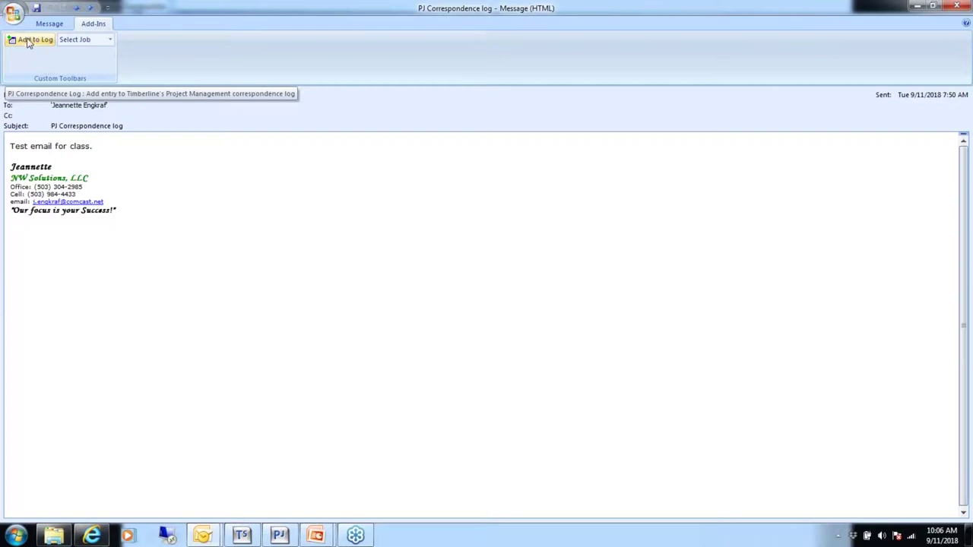
{"action": "left_click", "coordinate": [31, 42]}
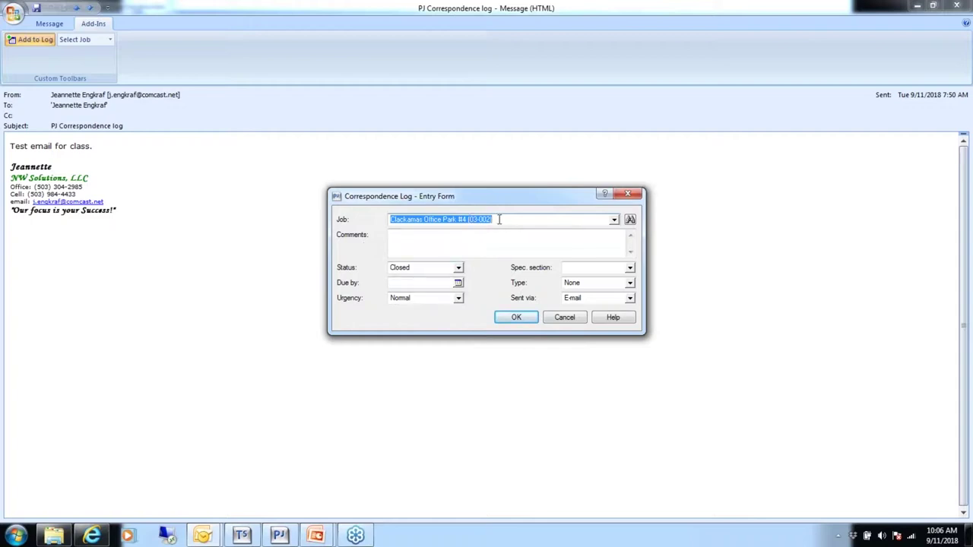
Enter the comment '2nd email from project' and set the status to Action Required.
{"action": "left_click", "coordinate": [401, 239]}
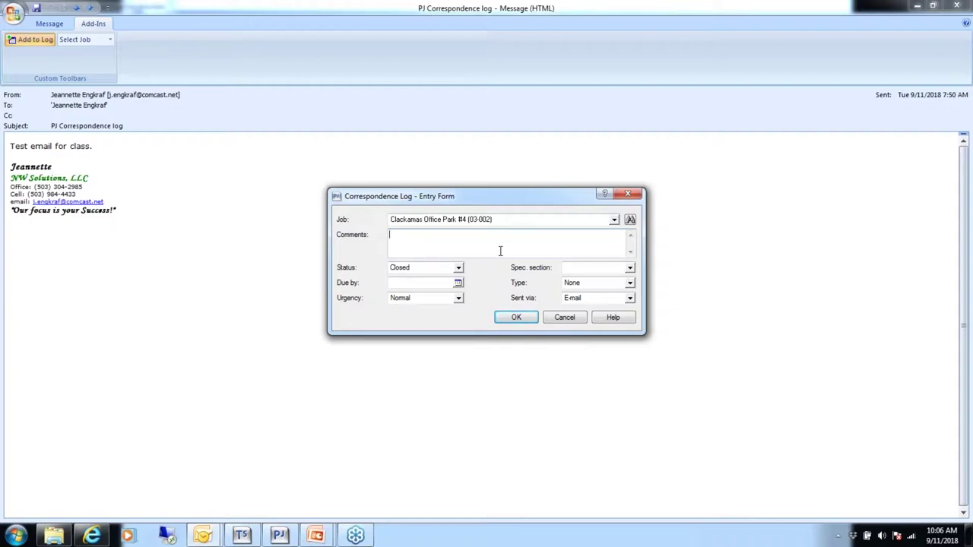
{"action": "type", "text": "2nd email from project"}
{"action": "left_click", "coordinate": [459, 269]}
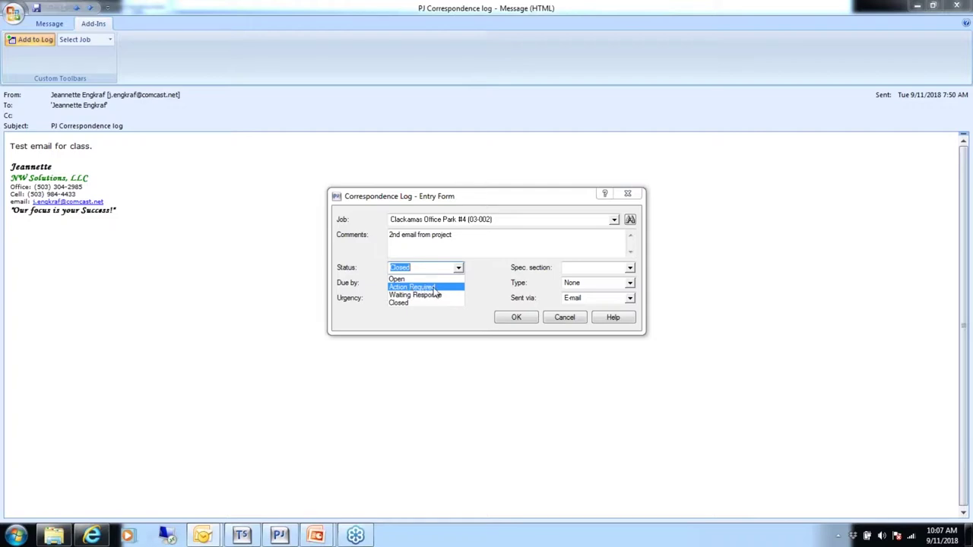
{"action": "left_click", "coordinate": [399, 288]}
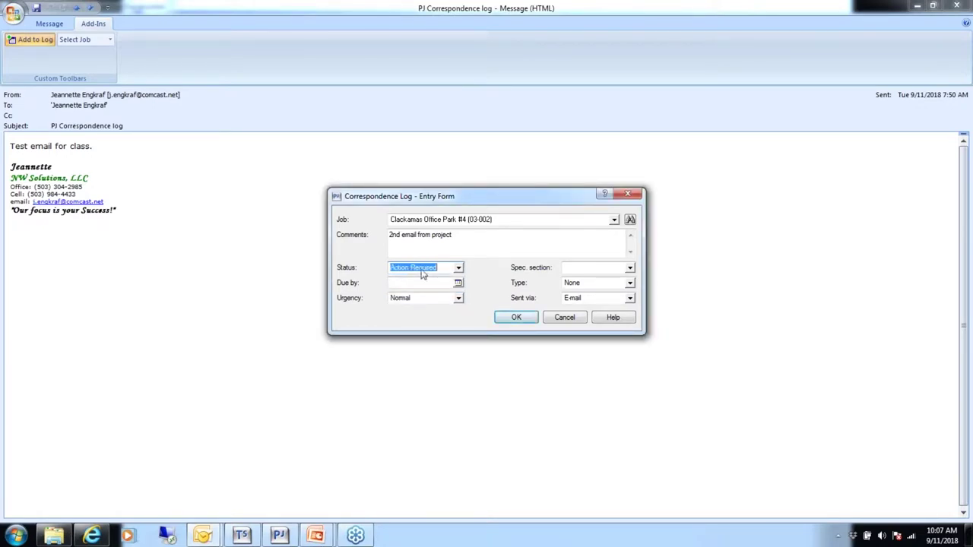
Set urgency to High, due date 9/12/2018, and spec section 00200.
{"action": "left_click", "coordinate": [458, 298]}
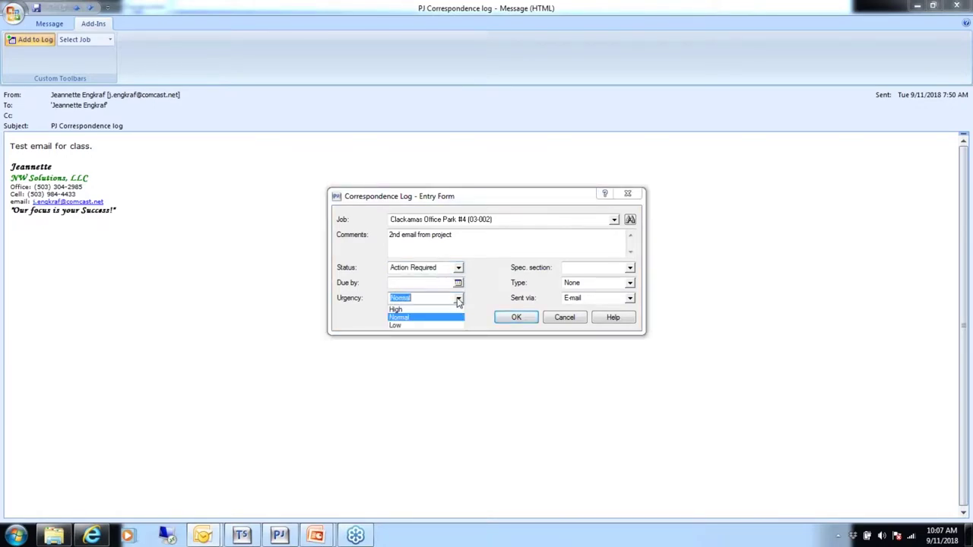
{"action": "left_click", "coordinate": [421, 311]}
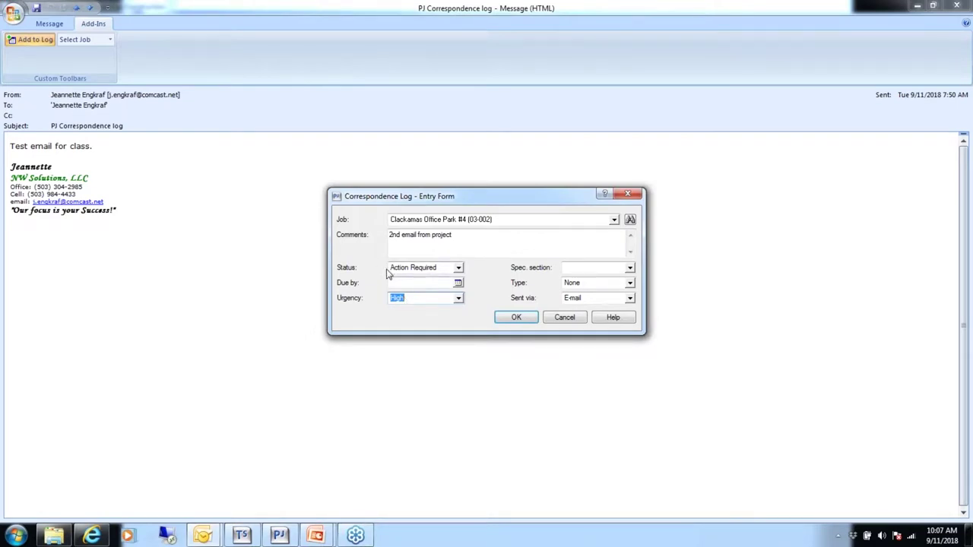
{"action": "left_click", "coordinate": [459, 283]}
{"action": "left_click", "coordinate": [456, 342]}
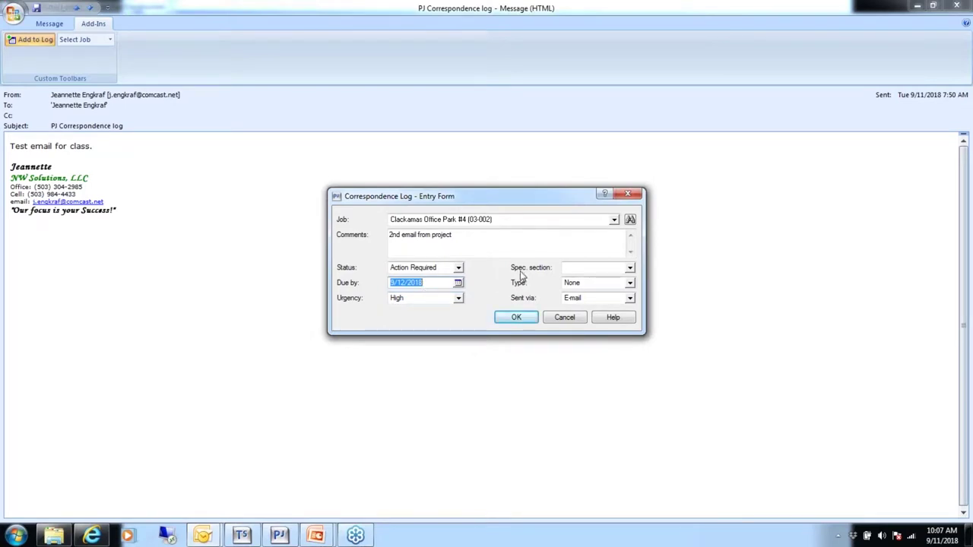
{"action": "left_click", "coordinate": [631, 268]}
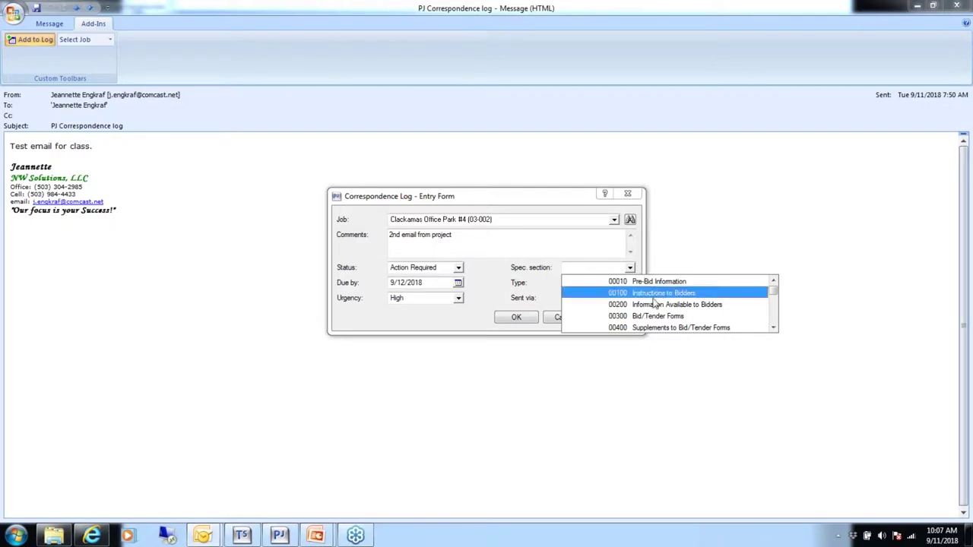
{"action": "left_click", "coordinate": [642, 305]}
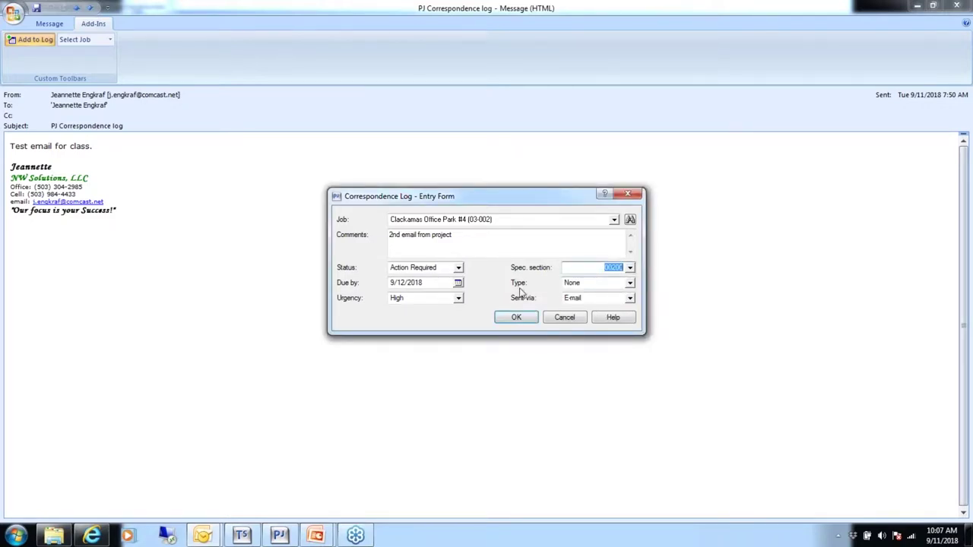
Set the type to Notice, keep sent via E-mail, and accept the entry form.
{"action": "left_click", "coordinate": [631, 284]}
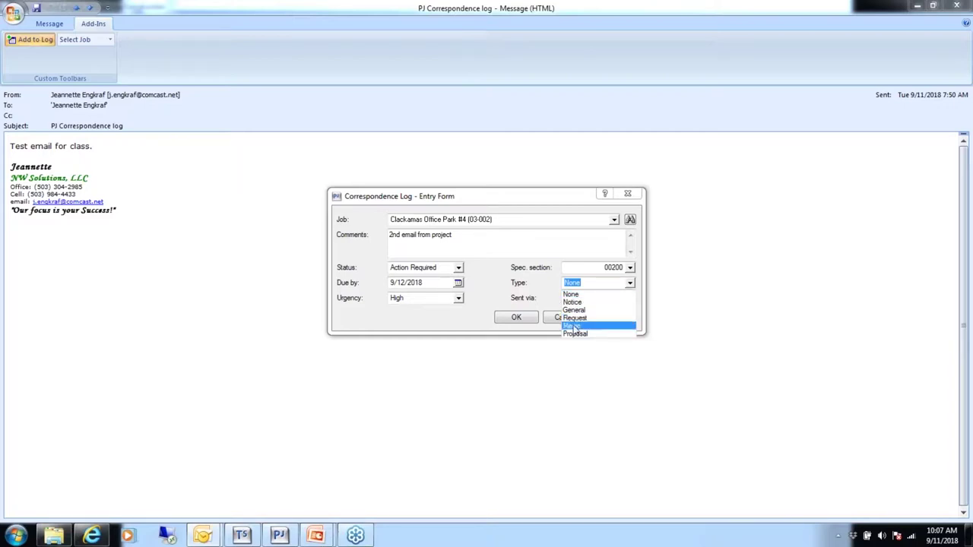
{"action": "left_click", "coordinate": [564, 301]}
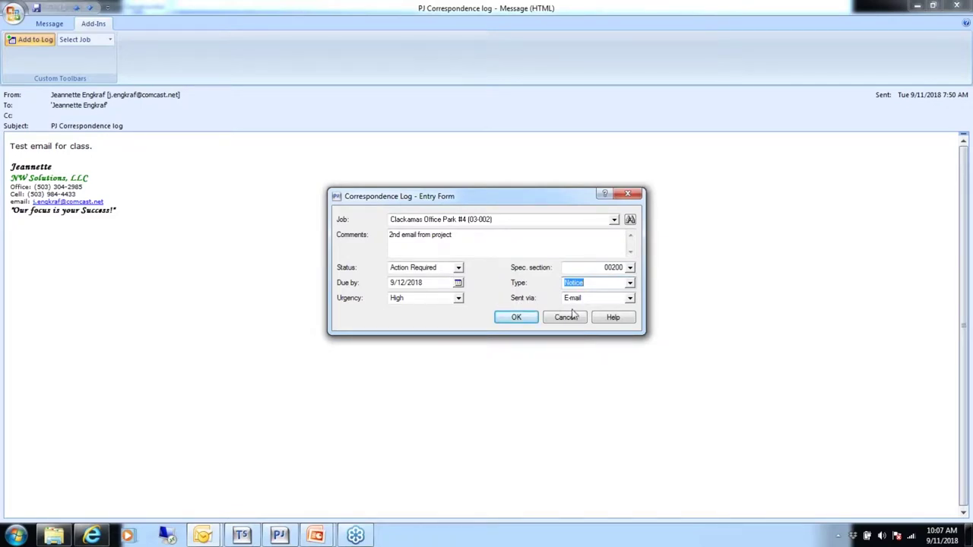
{"action": "left_click", "coordinate": [630, 299]}
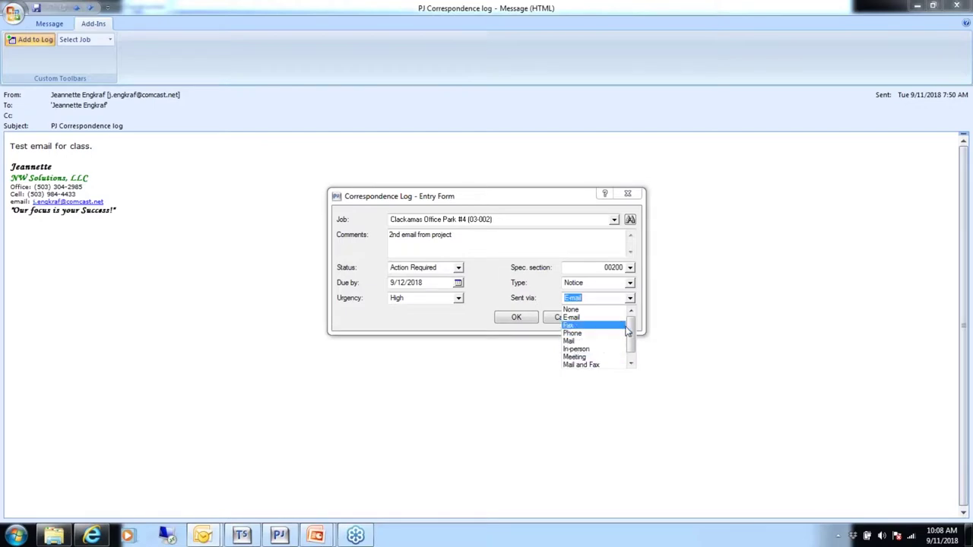
{"action": "scroll", "coordinate": [630, 334], "scroll_direction": "down", "scroll_amount": 1}
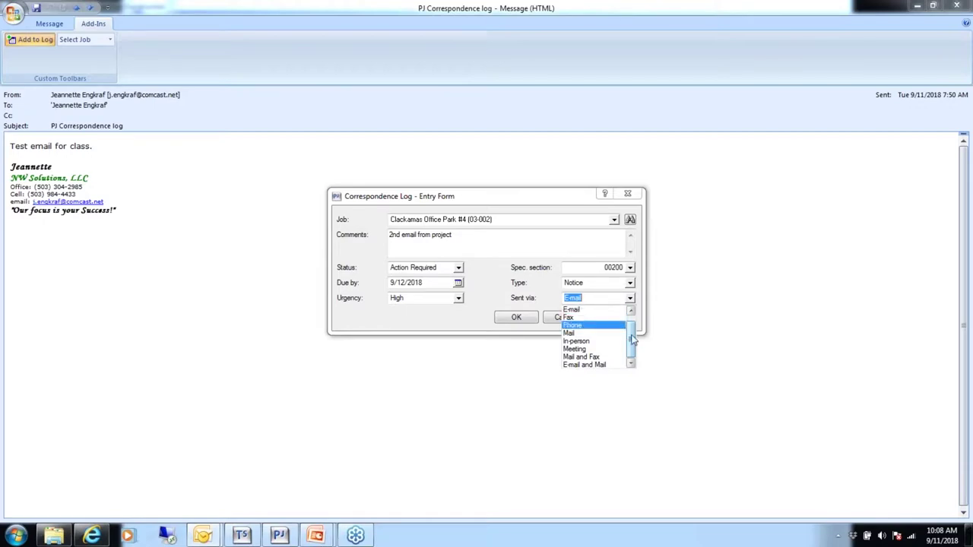
{"action": "left_click", "coordinate": [609, 311]}
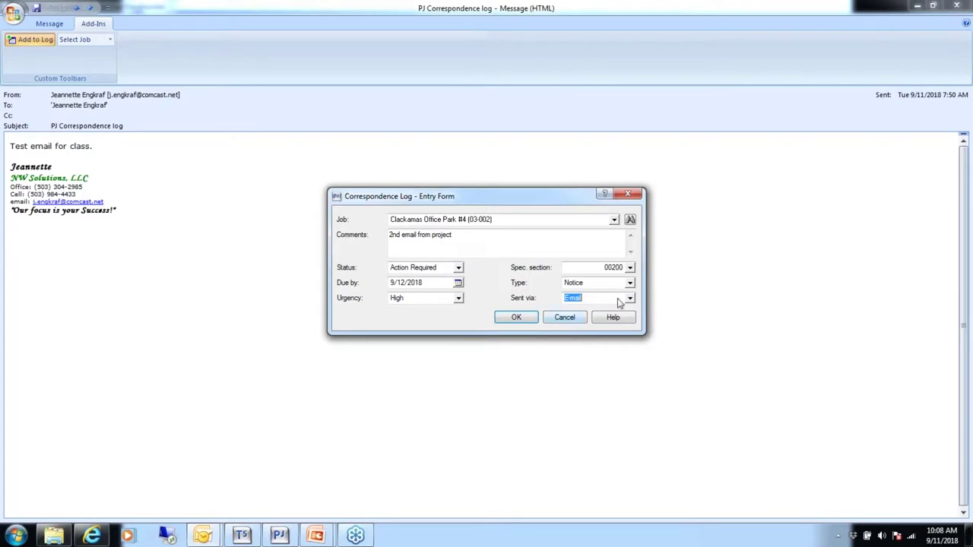
{"action": "left_click", "coordinate": [516, 318]}
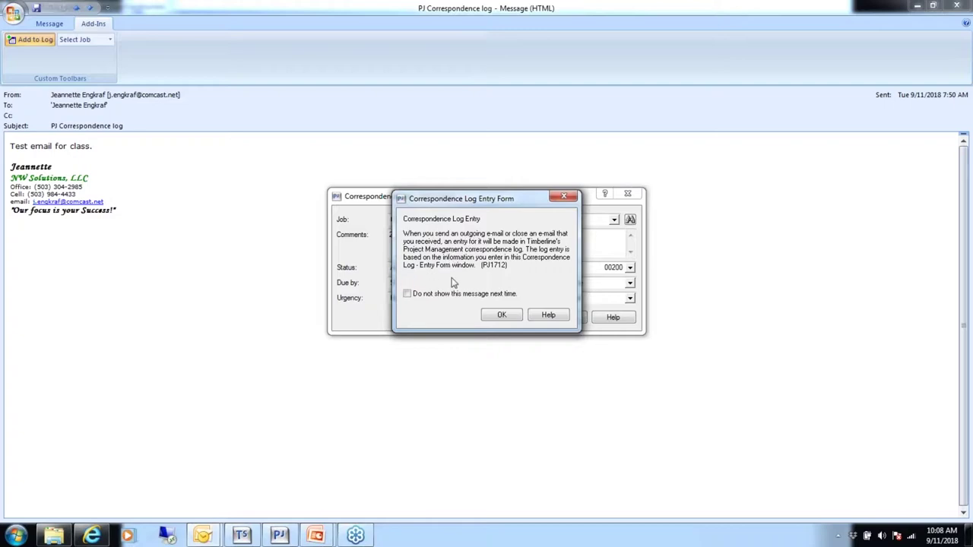
Acknowledge the Outlook notice, discard the blank log row, and close the Correspondence Log.
{"action": "left_click", "coordinate": [500, 317]}
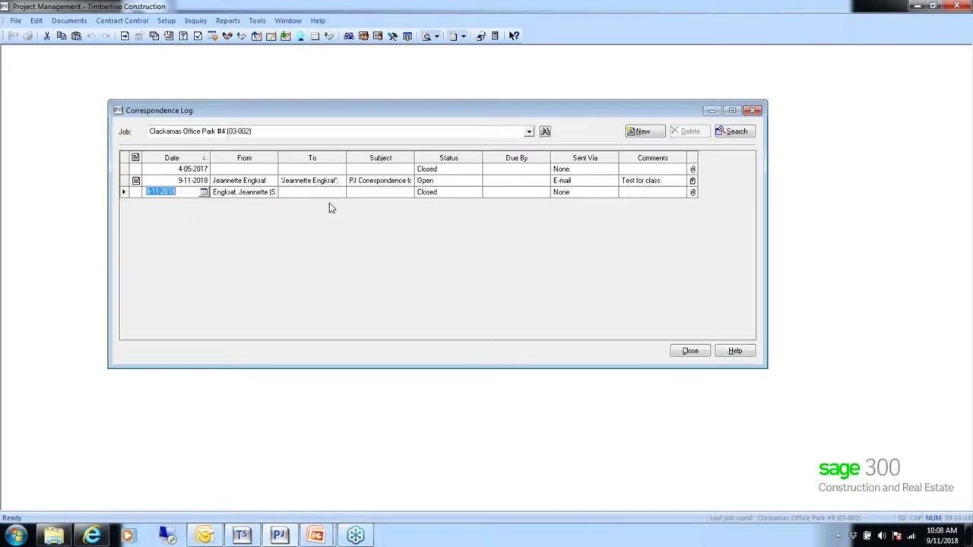
{"action": "left_click", "coordinate": [378, 182]}
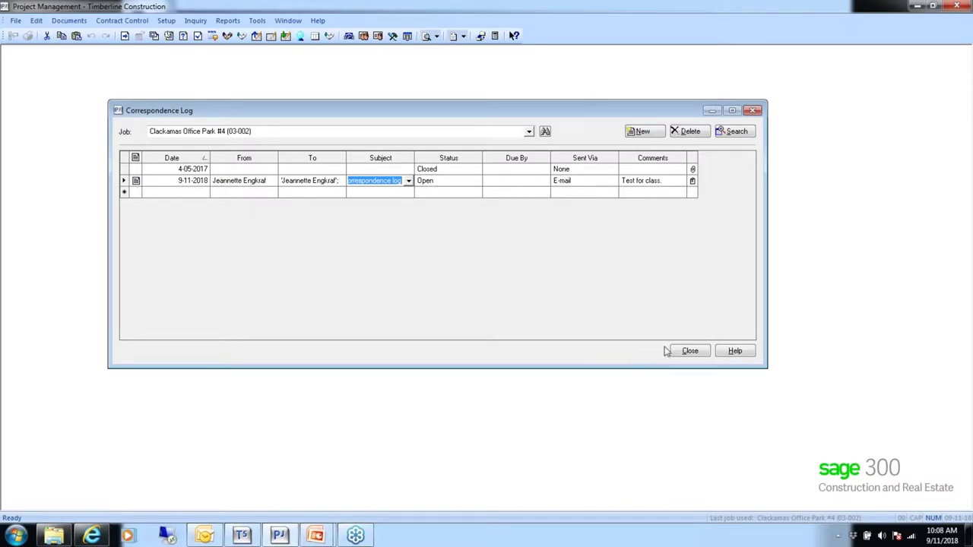
{"action": "left_click", "coordinate": [688, 351]}
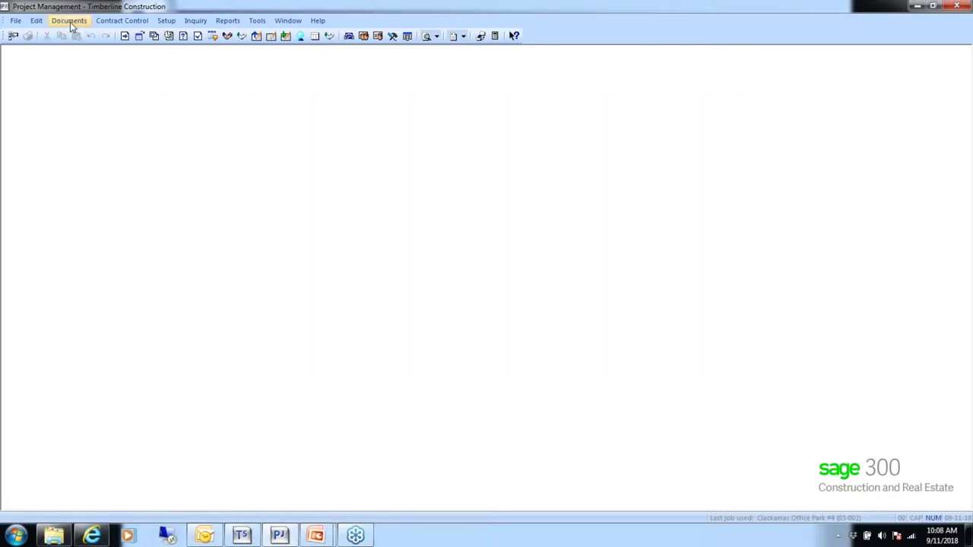
Reopen the Correspondence Log to review the new Action Required entry due 9-12-2018.
{"action": "left_click", "coordinate": [69, 21]}
{"action": "left_click", "coordinate": [101, 55]}
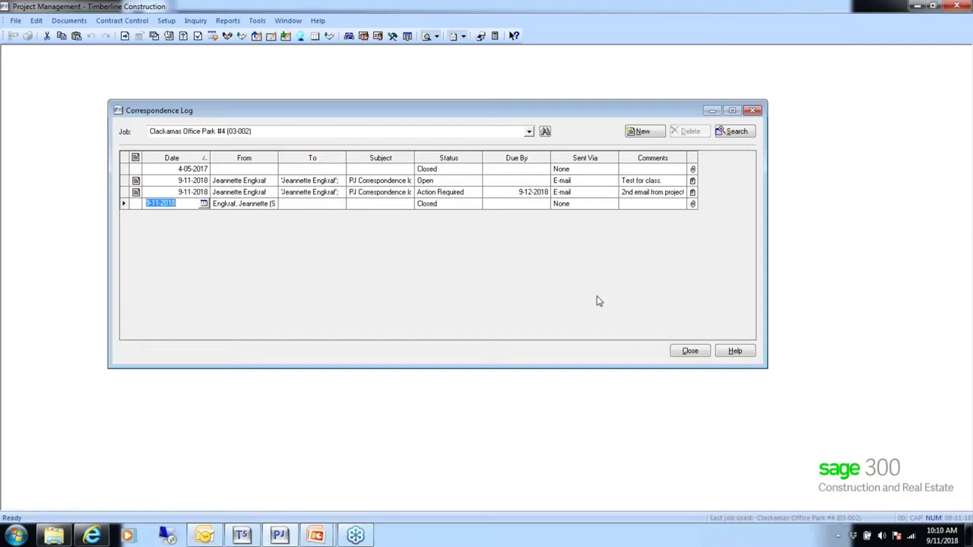
Close the Correspondence Log again and bring up the Documents menu.
{"action": "left_click", "coordinate": [688, 355]}
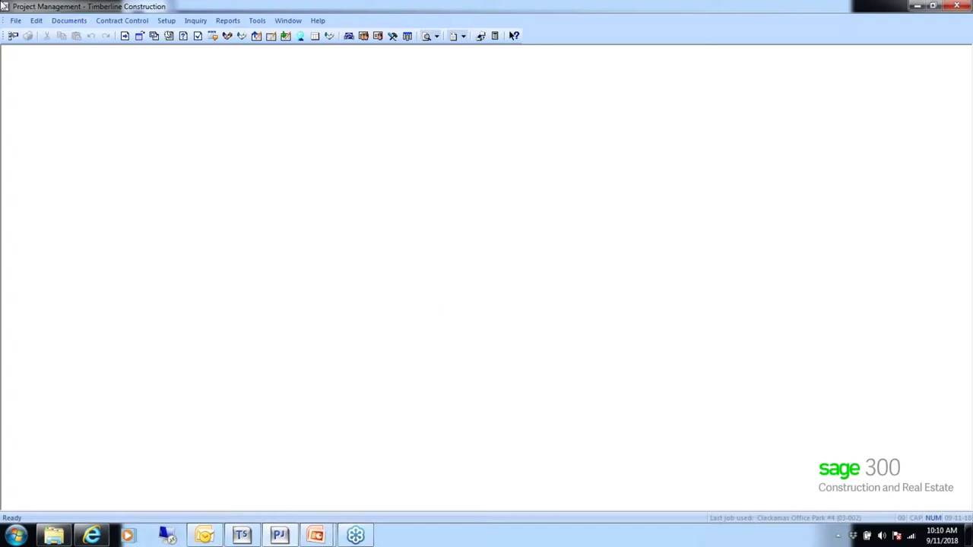
{"action": "left_click", "coordinate": [113, 21]}
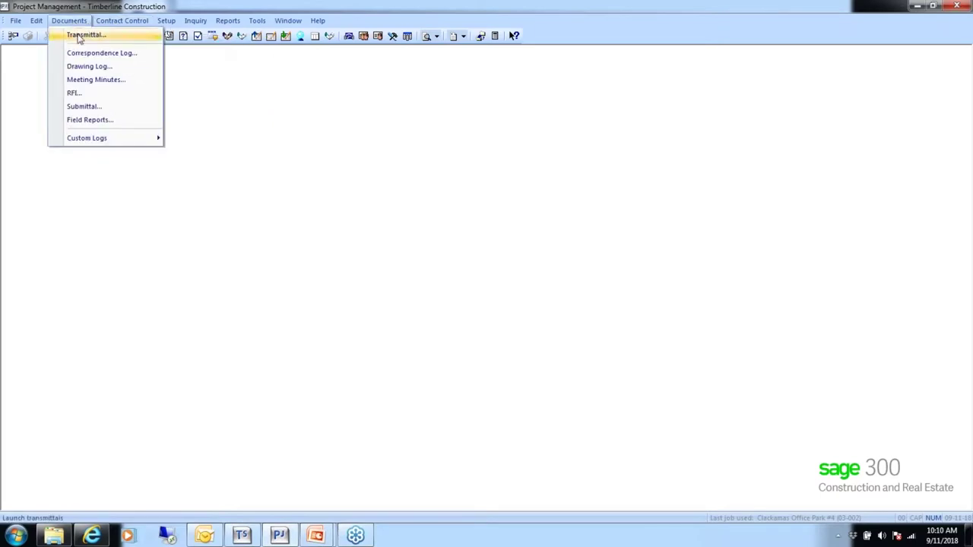
Reopen the Correspondence Log, discard the blank row, and close the read-only e-mail.
{"action": "left_click", "coordinate": [80, 35]}
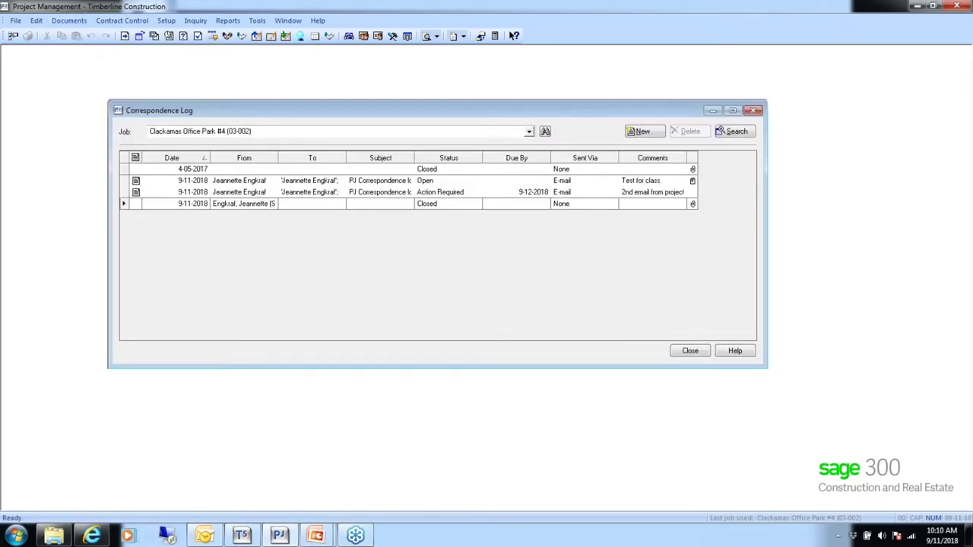
{"action": "left_click", "coordinate": [137, 193]}
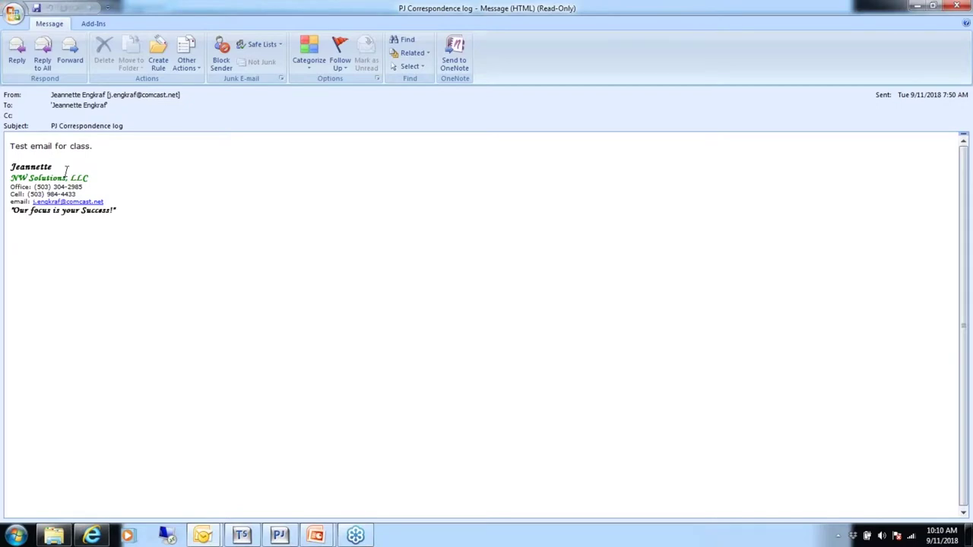
{"action": "left_click", "coordinate": [945, 6]}
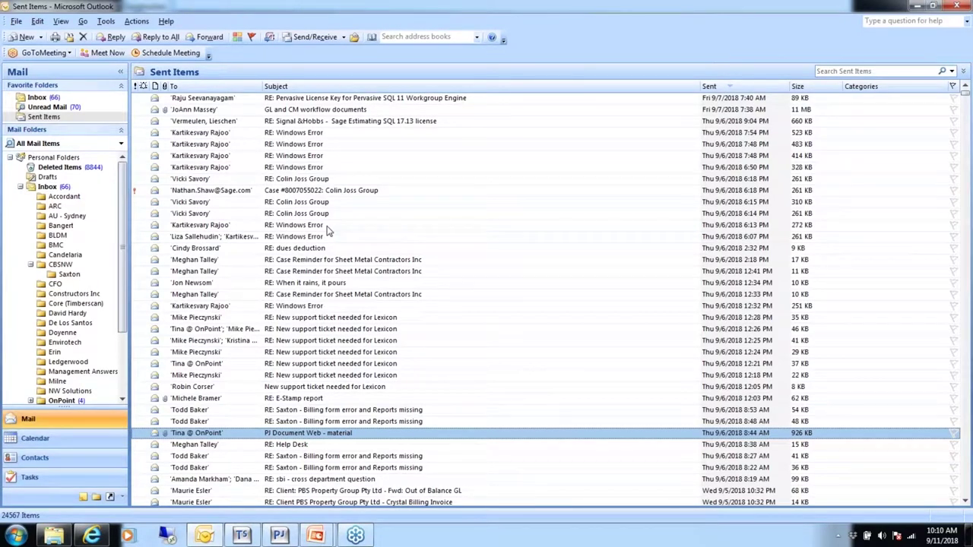
Open the third entry's linked e-mail, close it, then close the Correspondence Log.
{"action": "key", "text": "alt+Tab"}
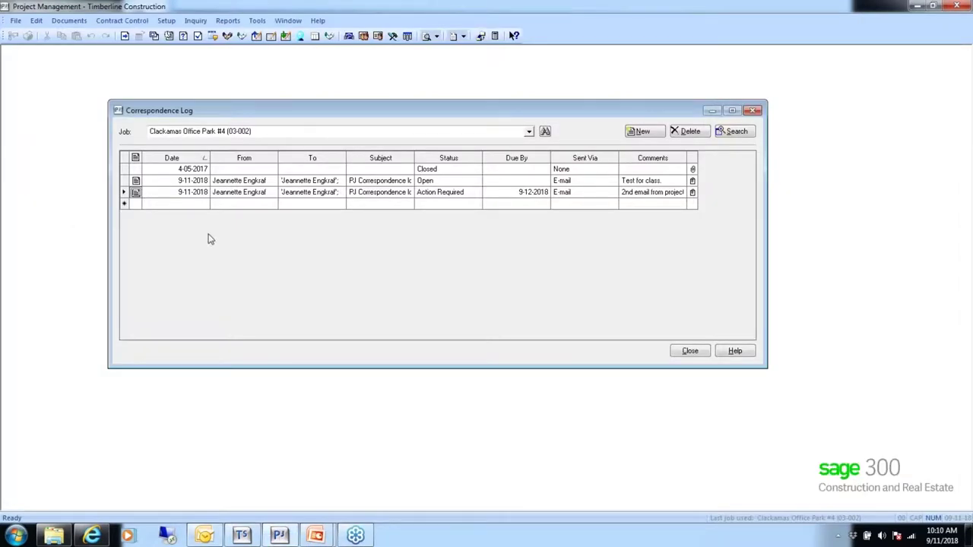
{"action": "double_click", "coordinate": [135, 193]}
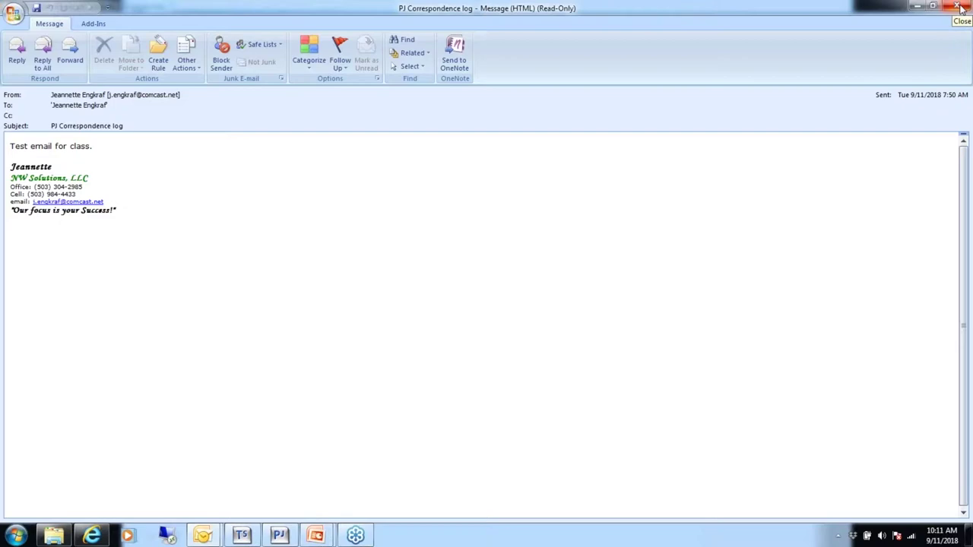
{"action": "left_click", "coordinate": [960, 7]}
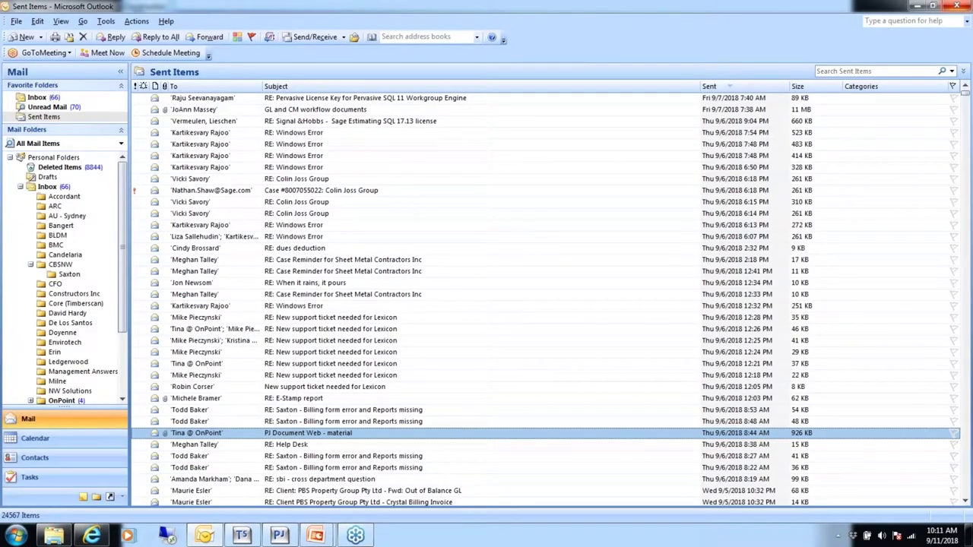
{"action": "mouse_move", "coordinate": [280, 538]}
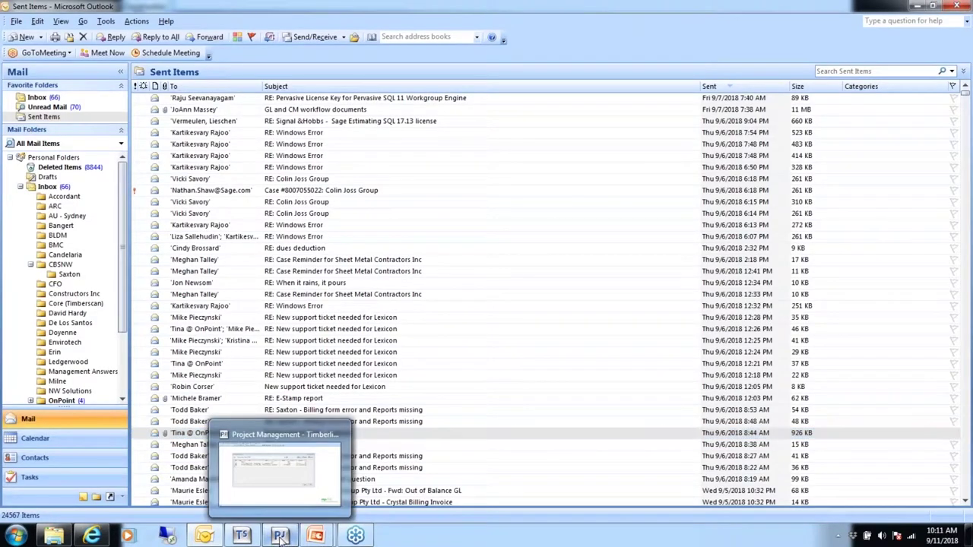
{"action": "left_click", "coordinate": [280, 539]}
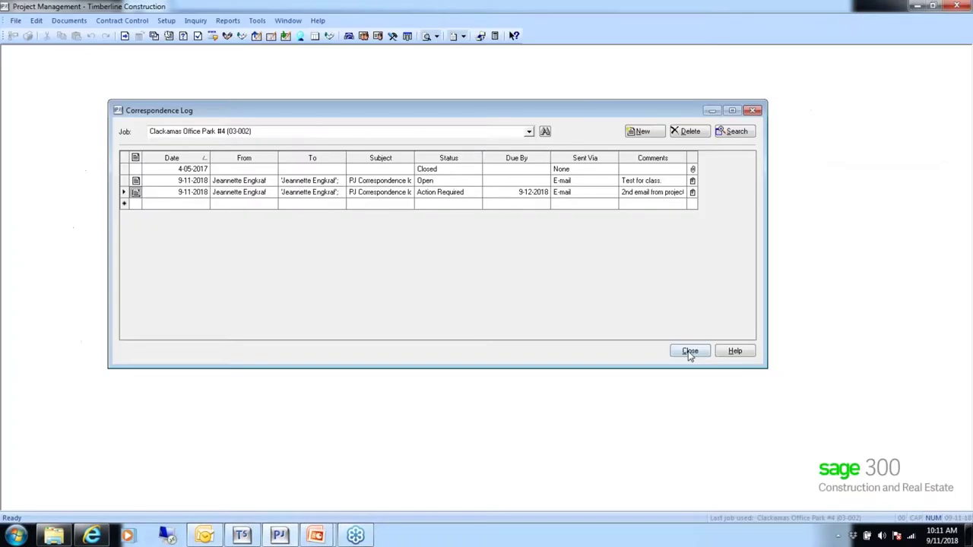
{"action": "left_click", "coordinate": [689, 355]}
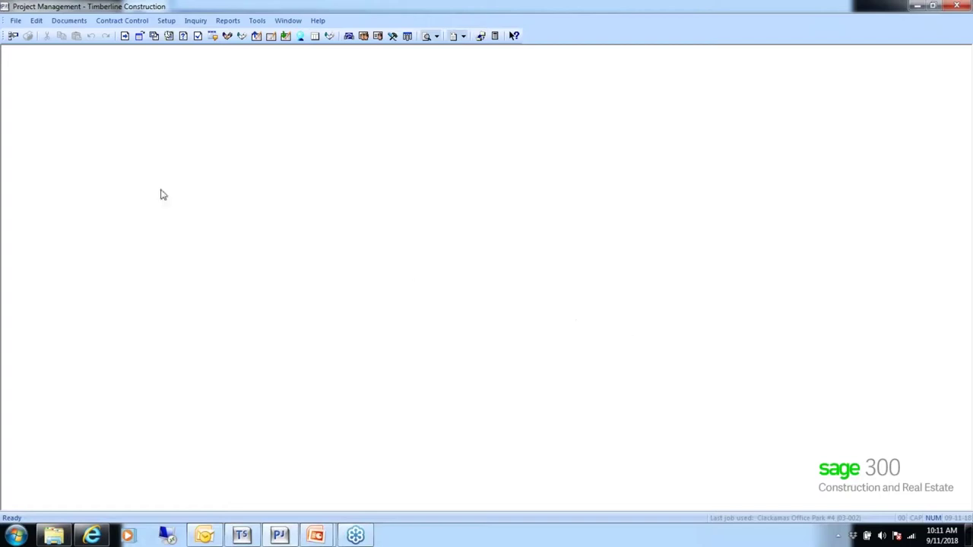
Open the Drawing Log for All Disciplines and maximize it, showing drawings A-1 and A-2.
{"action": "left_click", "coordinate": [62, 23]}
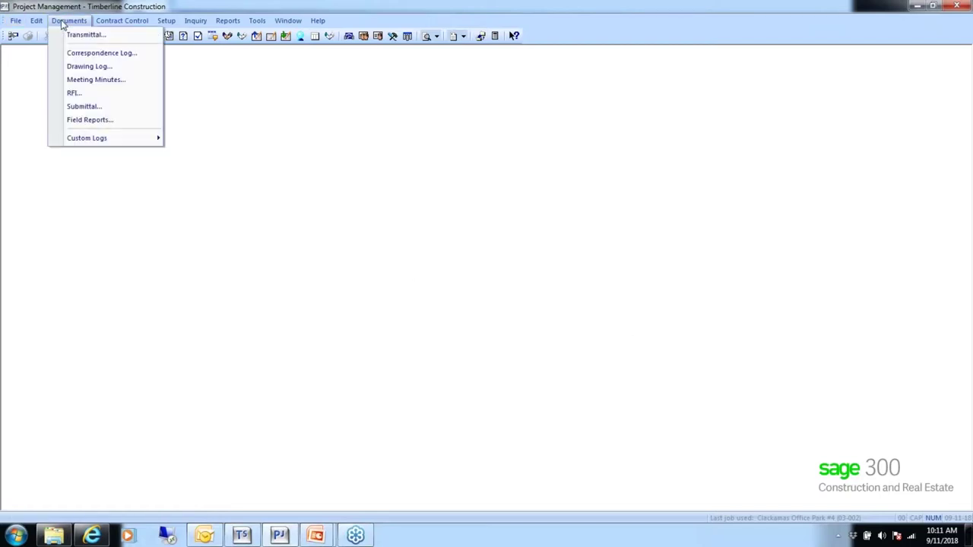
{"action": "left_click", "coordinate": [84, 67]}
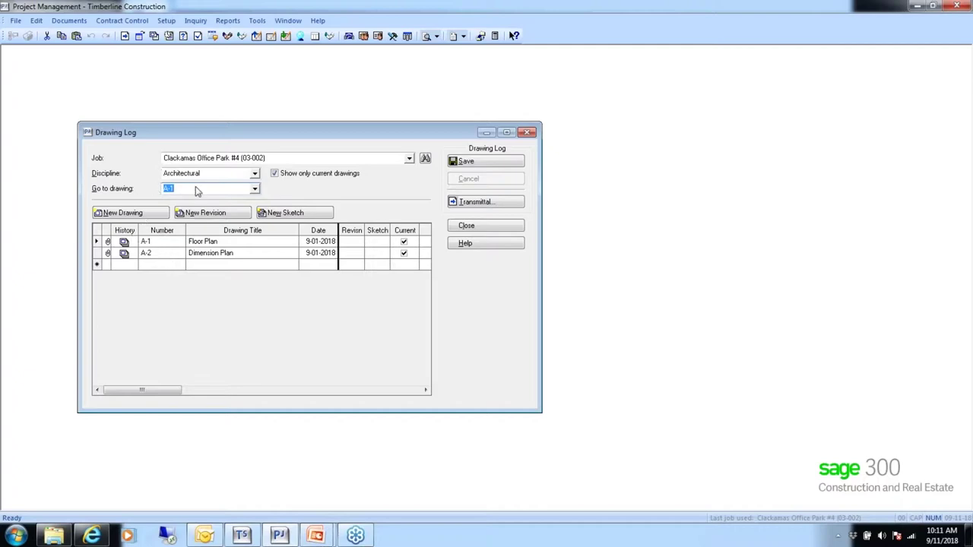
{"action": "left_click", "coordinate": [255, 174]}
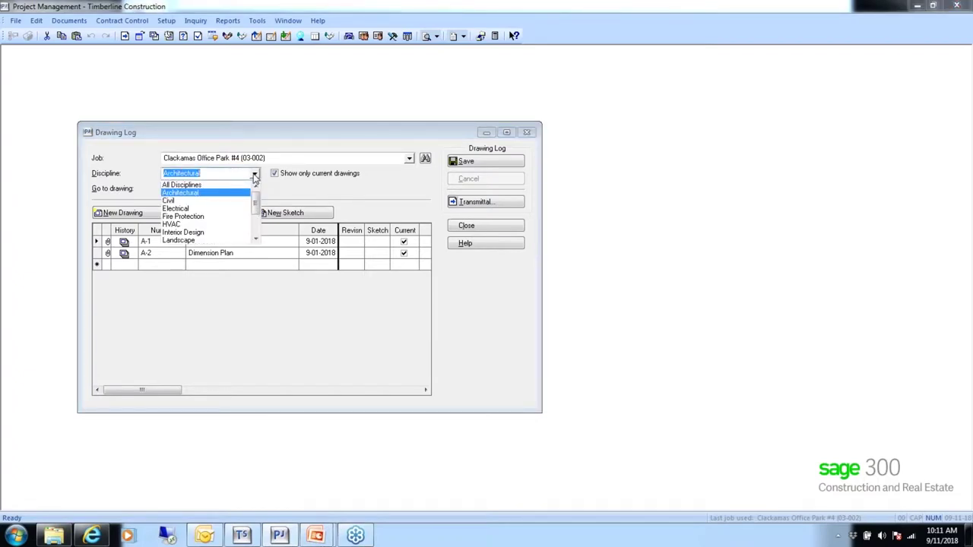
{"action": "left_click", "coordinate": [186, 185]}
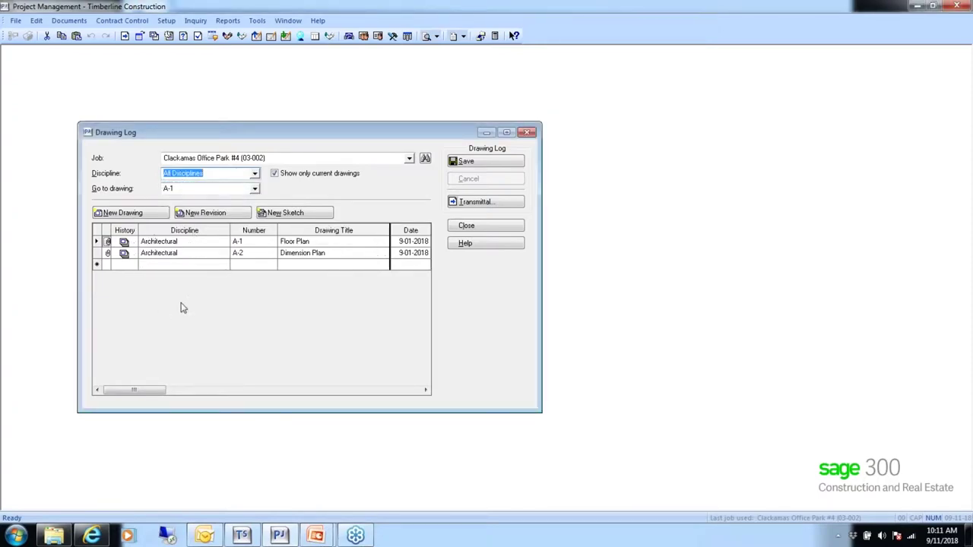
{"action": "left_click", "coordinate": [507, 133]}
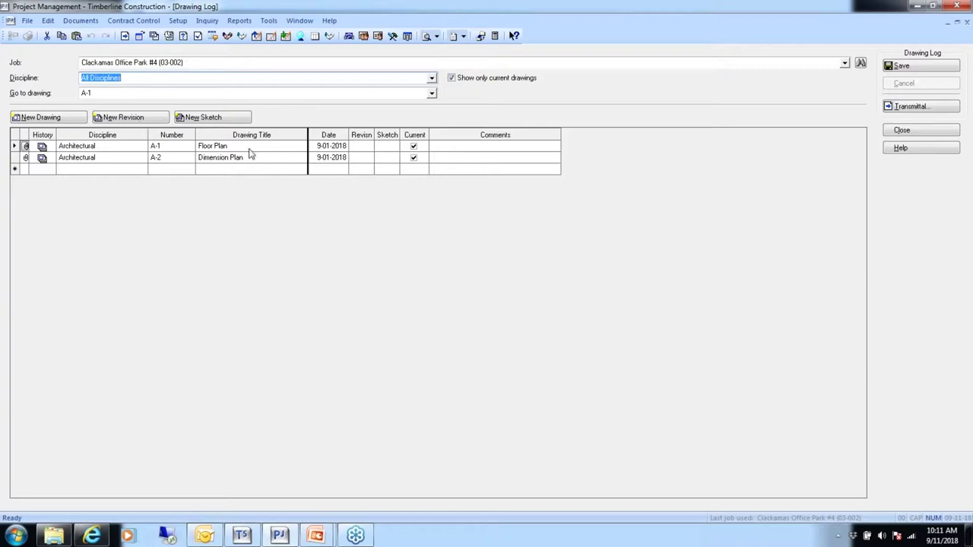
Add revision 1 to drawing A-1 Floor Plan, dated 9-12-2018.
{"action": "left_click", "coordinate": [141, 119]}
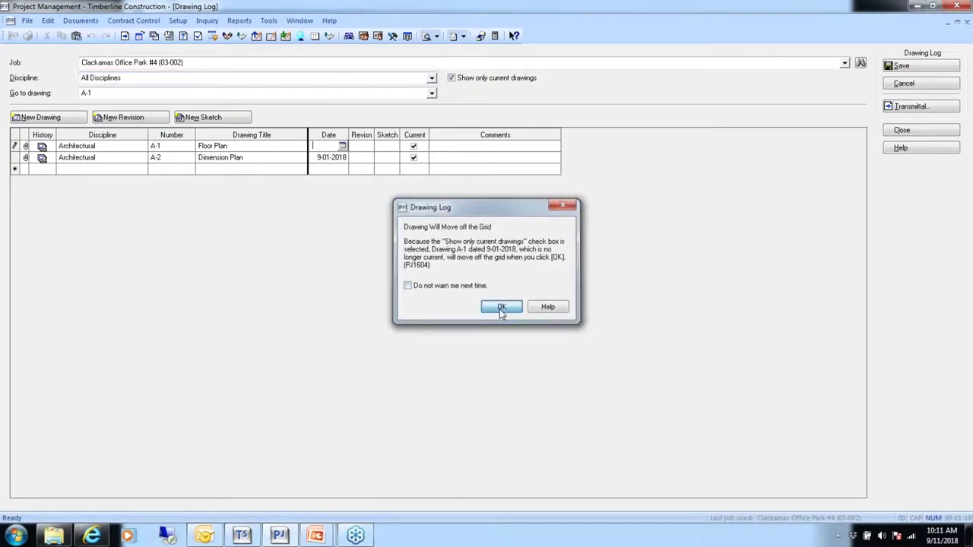
{"action": "left_click", "coordinate": [502, 308]}
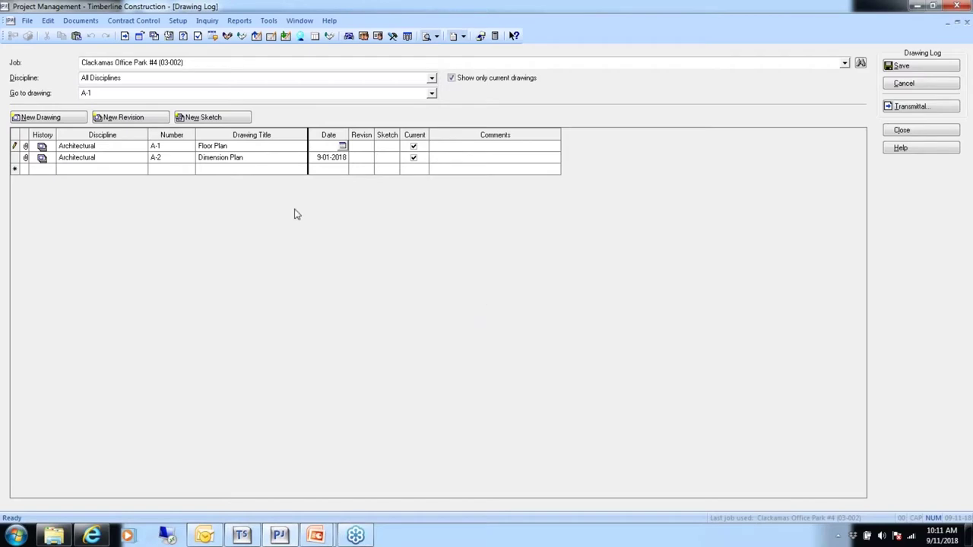
{"action": "left_click", "coordinate": [342, 145]}
{"action": "left_click", "coordinate": [378, 205]}
{"action": "left_click", "coordinate": [362, 149]}
{"action": "type", "text": "1"}
Show the Approved and Approved Date columns in the Drawing Log and save the A-1 revision.
{"action": "right_click", "coordinate": [280, 137]}
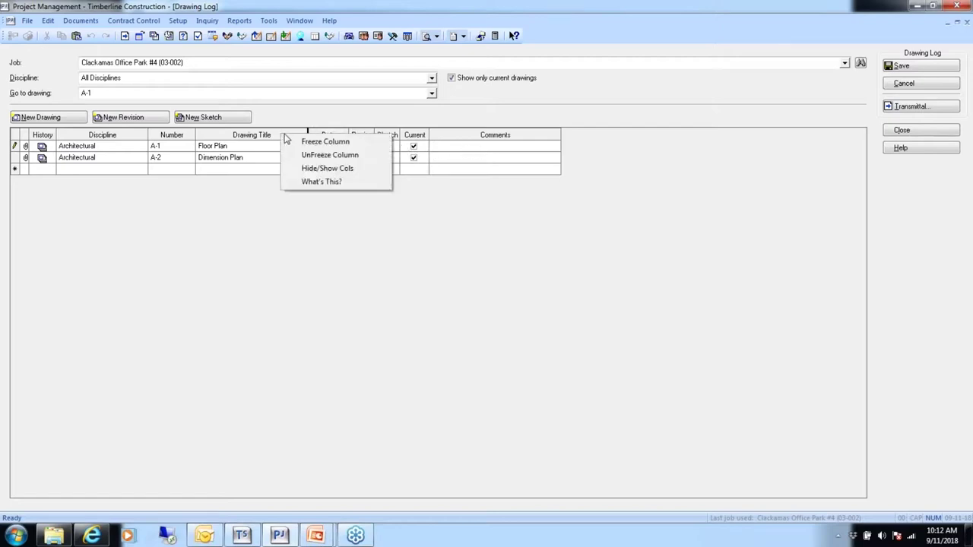
{"action": "left_click", "coordinate": [306, 169]}
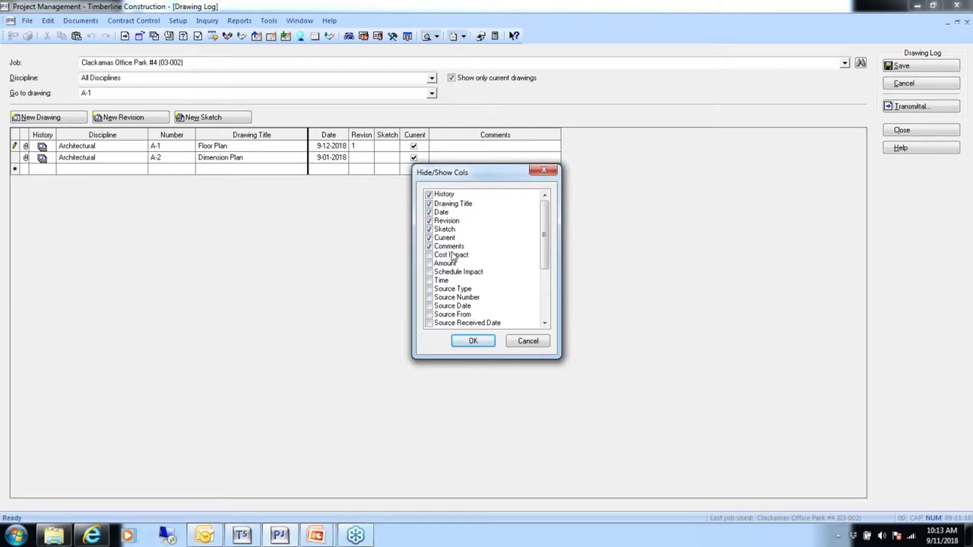
{"action": "left_click_drag", "start_coordinate": [544, 242], "coordinate": [543, 312]}
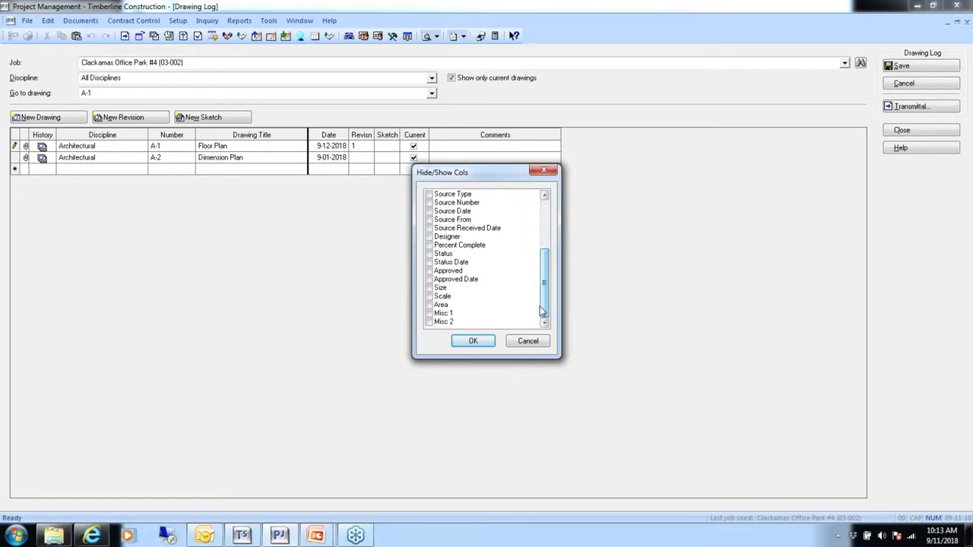
{"action": "left_click", "coordinate": [430, 270]}
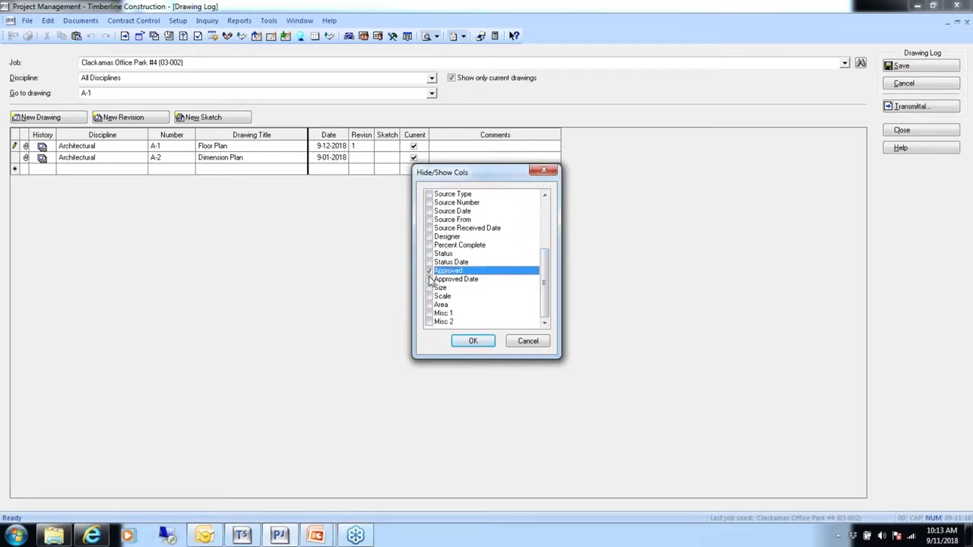
{"action": "left_click", "coordinate": [429, 279]}
{"action": "left_click", "coordinate": [474, 342]}
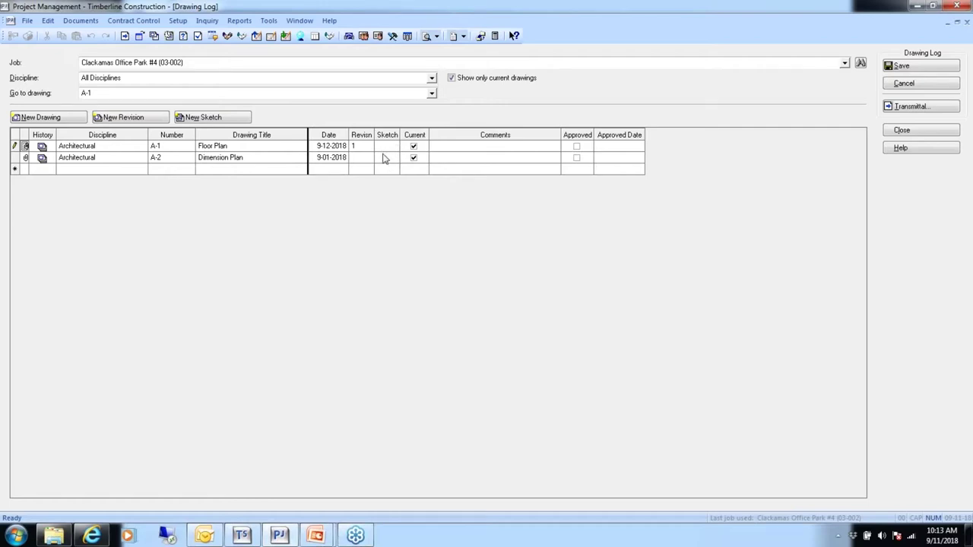
{"action": "left_click", "coordinate": [916, 69]}
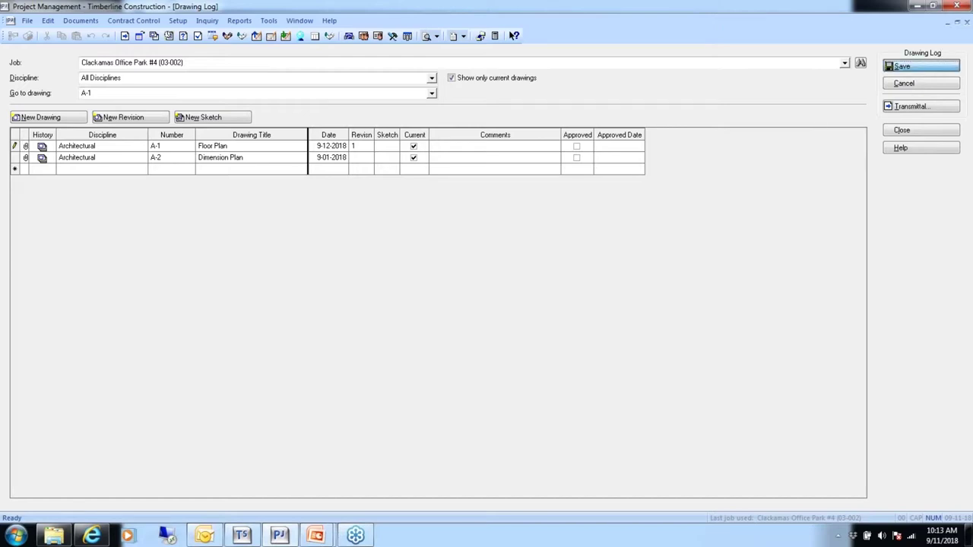
Close the Drawing Log and review PJ Settings' Field Reports tab, keeping all eleven items enabled.
{"action": "left_click", "coordinate": [902, 131]}
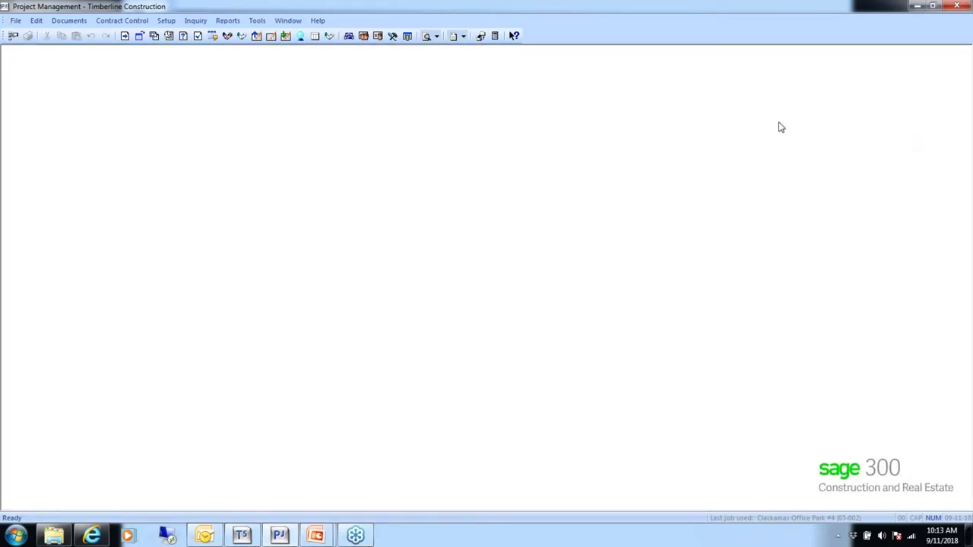
{"action": "left_click", "coordinate": [70, 22]}
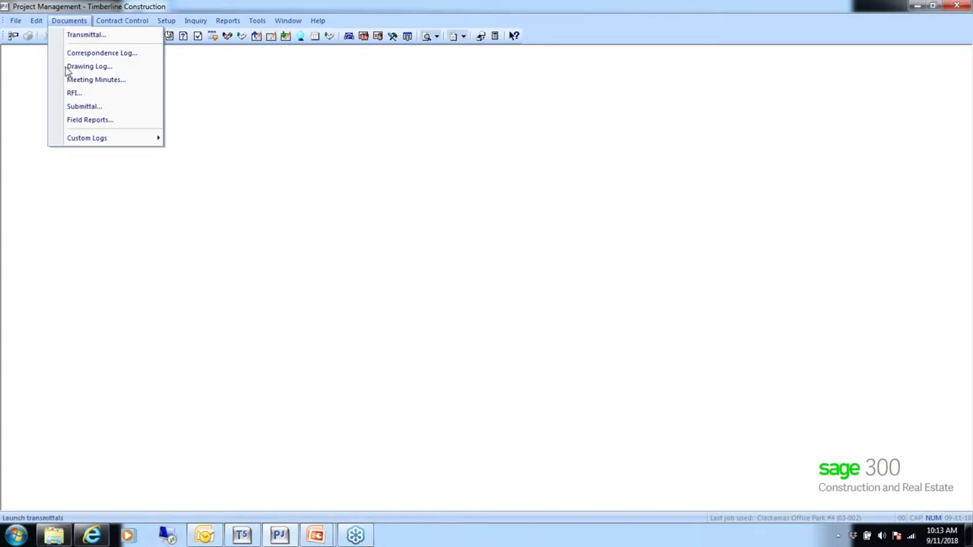
{"action": "mouse_move", "coordinate": [14, 23]}
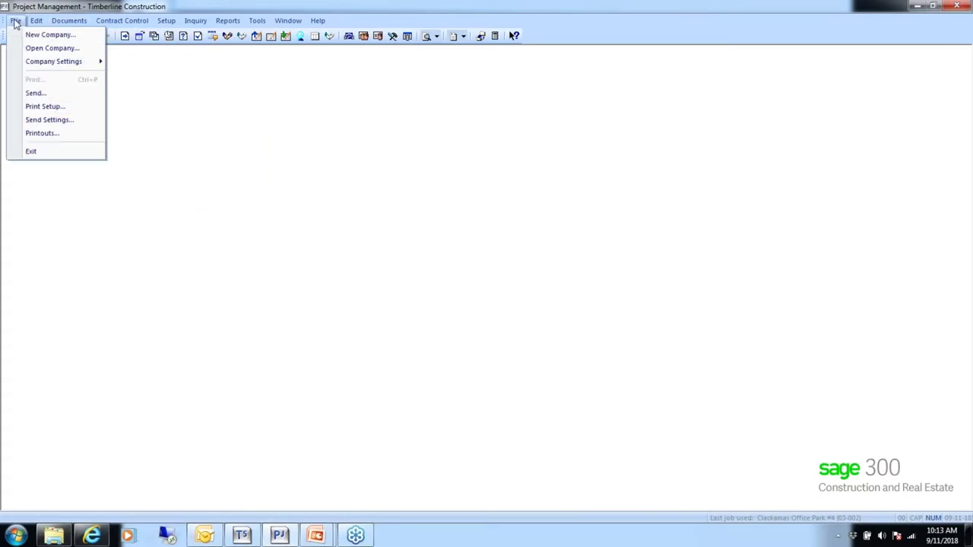
{"action": "mouse_move", "coordinate": [23, 62]}
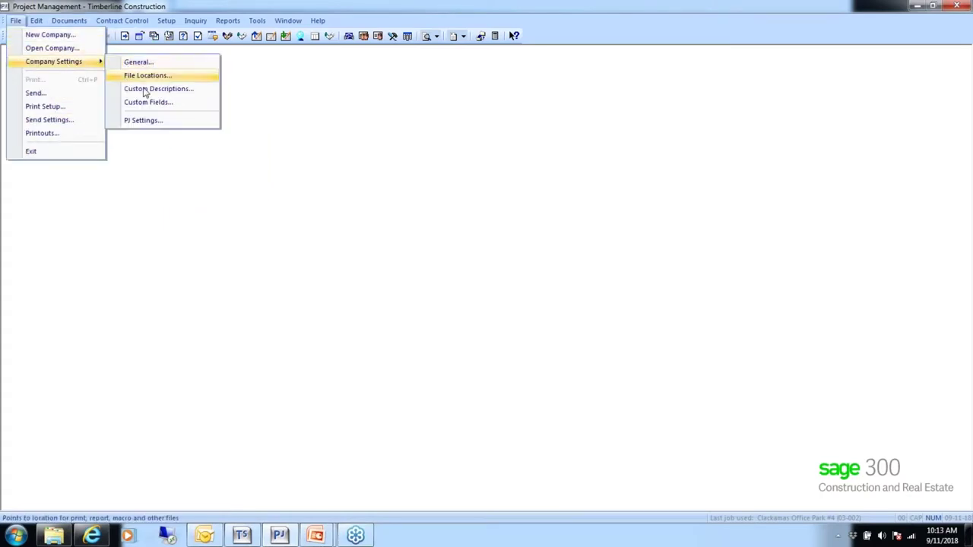
{"action": "left_click", "coordinate": [145, 121]}
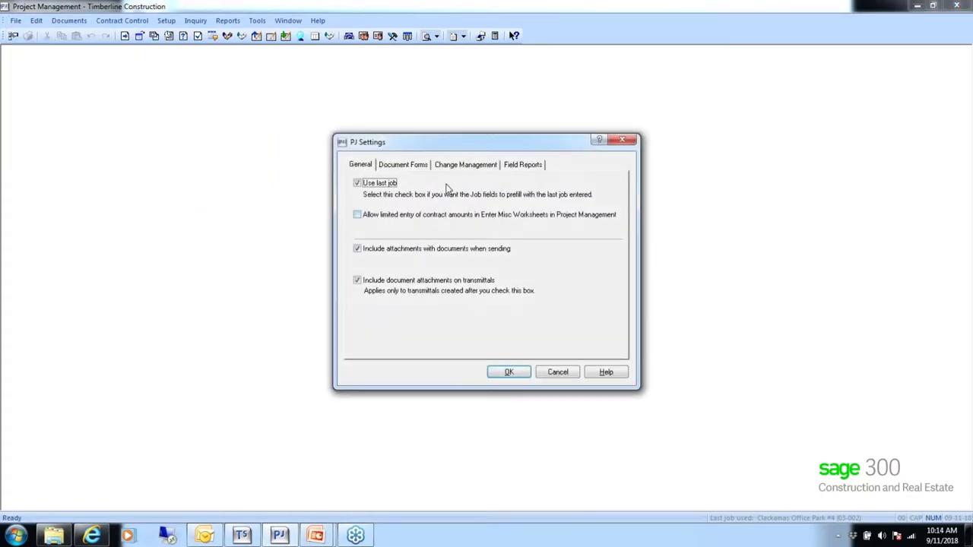
{"action": "left_click", "coordinate": [524, 165]}
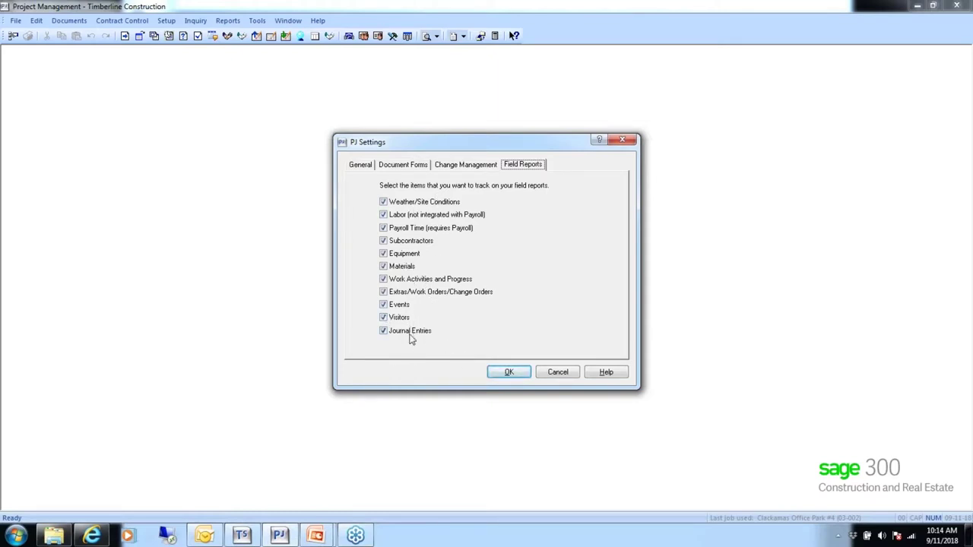
{"action": "left_click", "coordinate": [508, 373]}
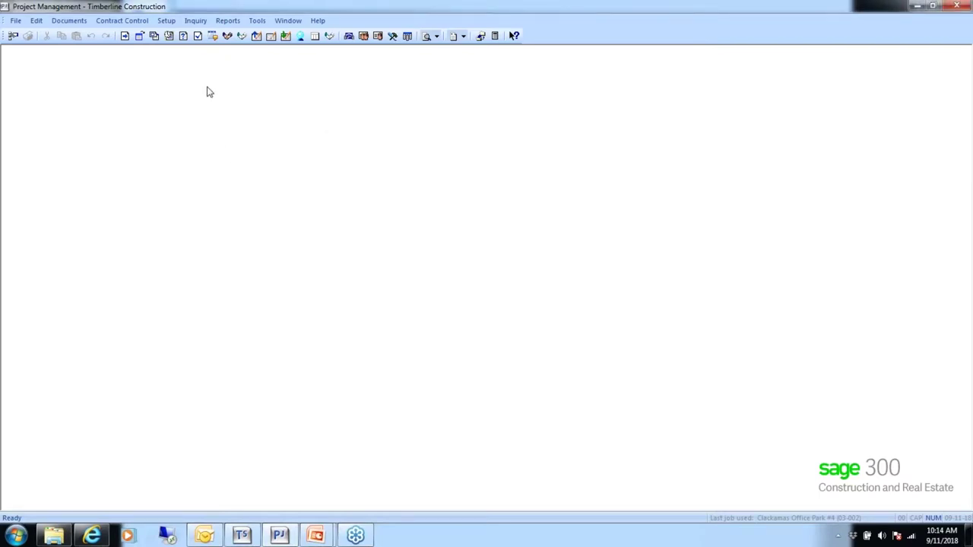
Open the Field Reports list from the Documents menu.
{"action": "left_click", "coordinate": [69, 21]}
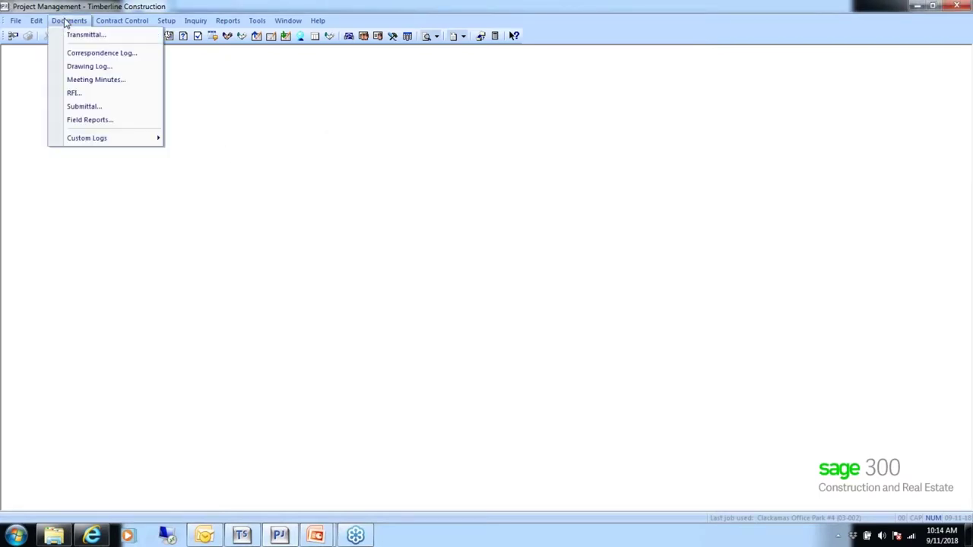
{"action": "left_click", "coordinate": [84, 123]}
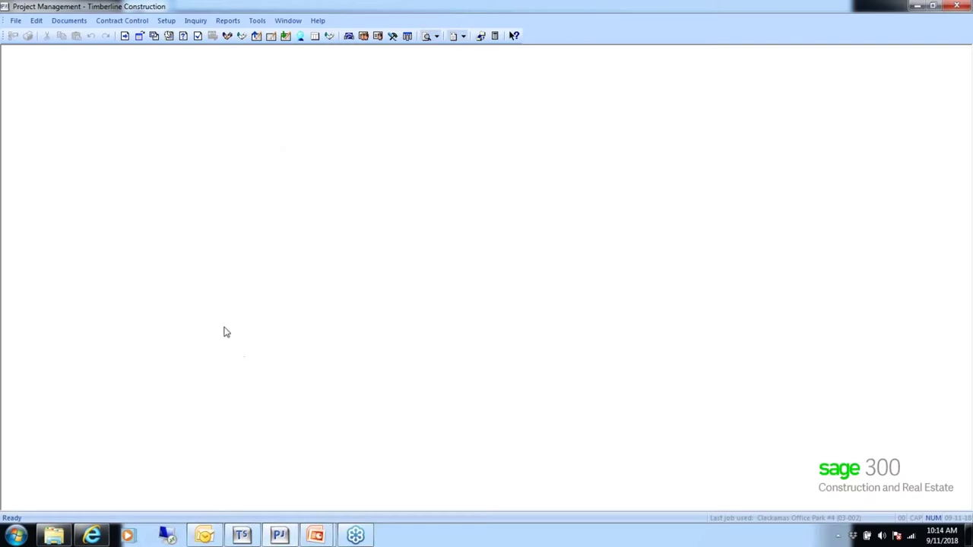
{"action": "left_click", "coordinate": [68, 21]}
{"action": "left_click", "coordinate": [84, 119]}
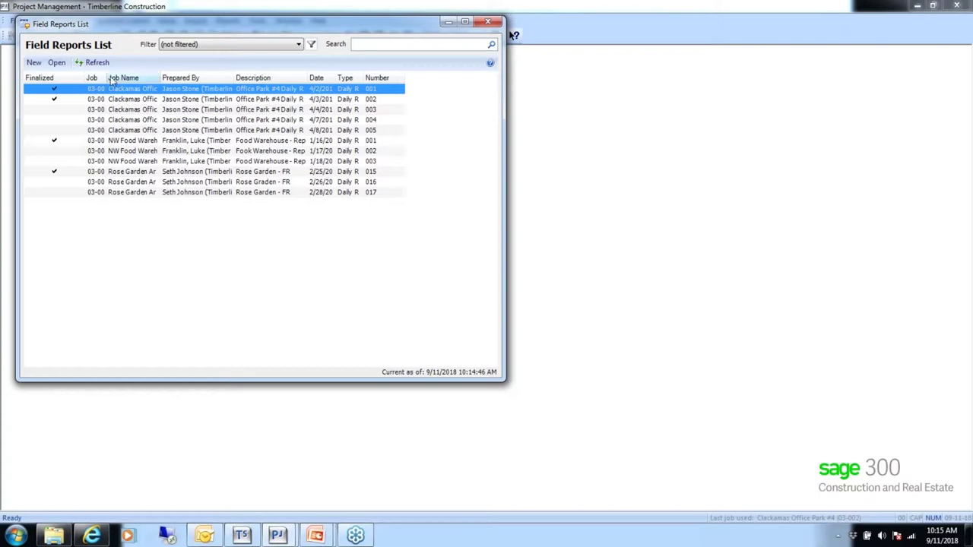
Widen the Job, Date and Type columns so full job numbers, dates and types show.
{"action": "left_click_drag", "start_coordinate": [107, 80], "coordinate": [70, 78]}
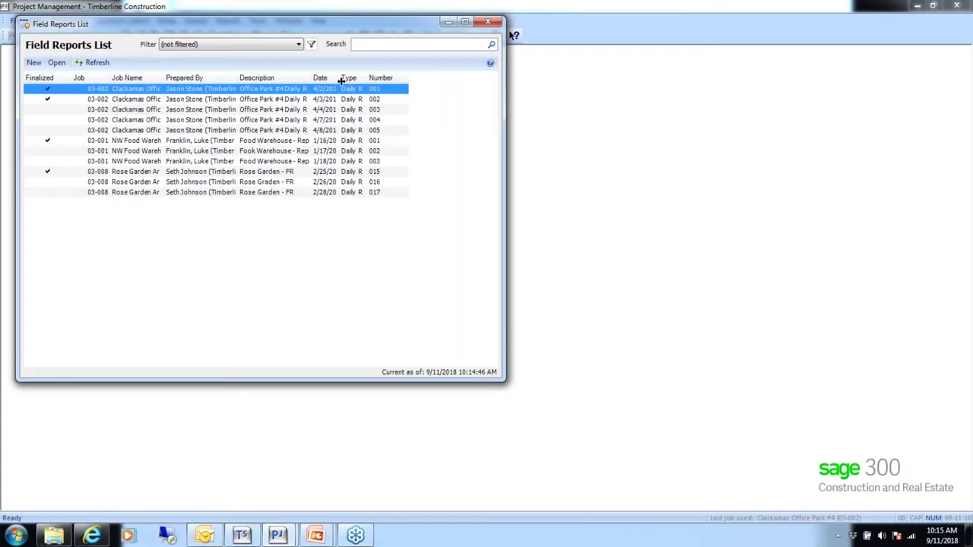
{"action": "left_click_drag", "start_coordinate": [339, 82], "coordinate": [346, 82]}
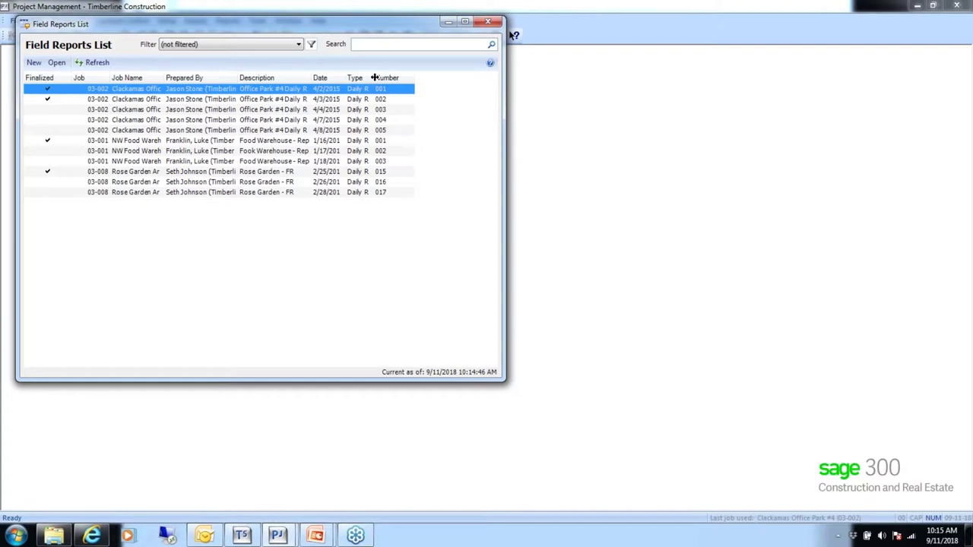
{"action": "left_click_drag", "start_coordinate": [374, 78], "coordinate": [389, 79]}
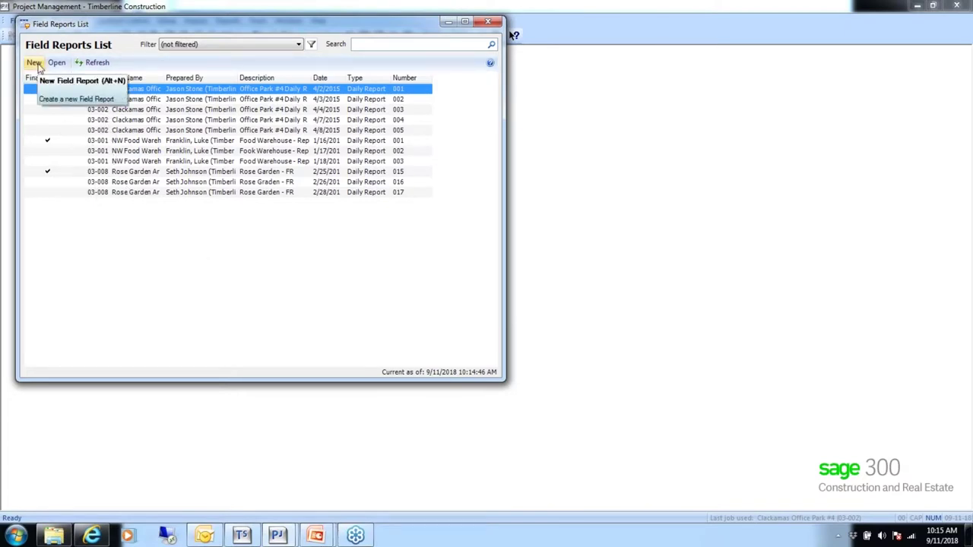
Start a Daily Report for job Clackamas Office Park #4 (03-002) and choose its preparer.
{"action": "left_click", "coordinate": [37, 65]}
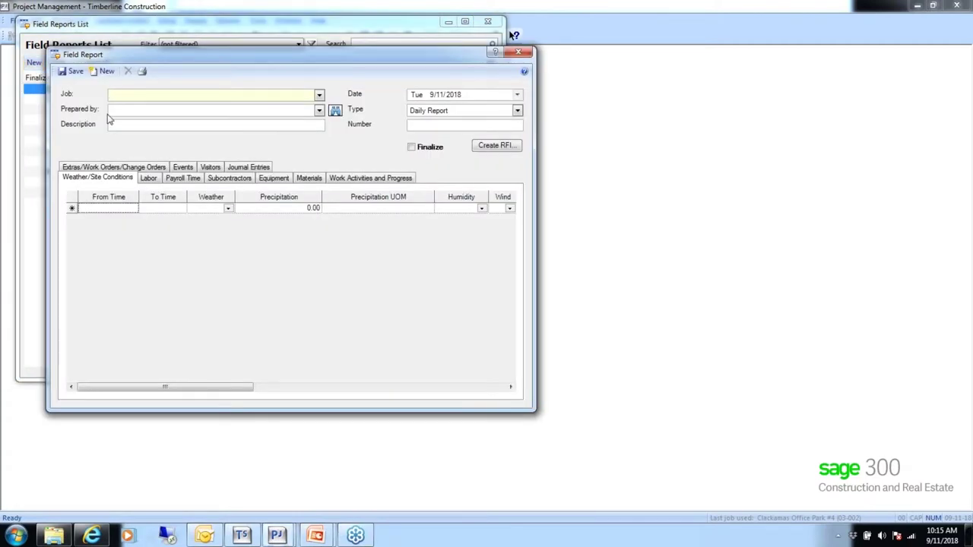
{"action": "left_click", "coordinate": [320, 96]}
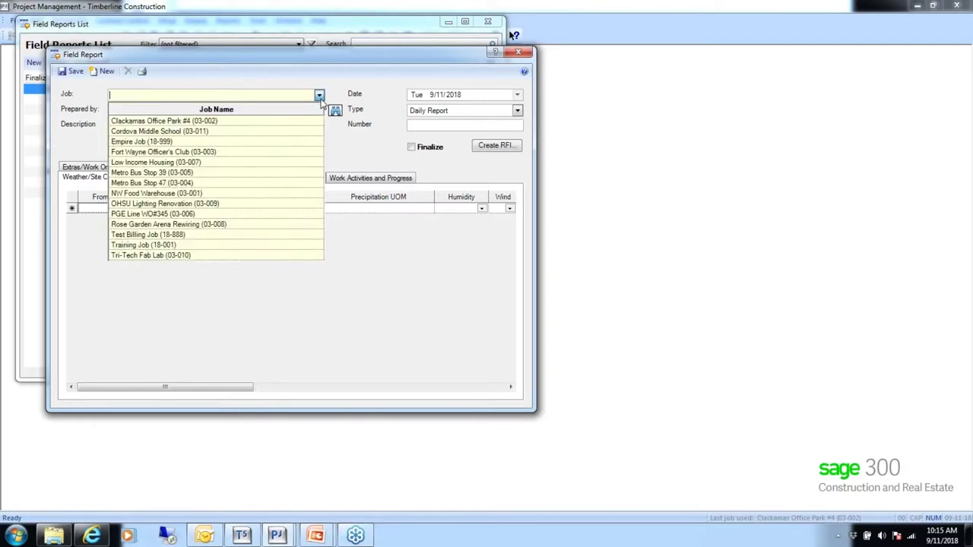
{"action": "left_click", "coordinate": [210, 122]}
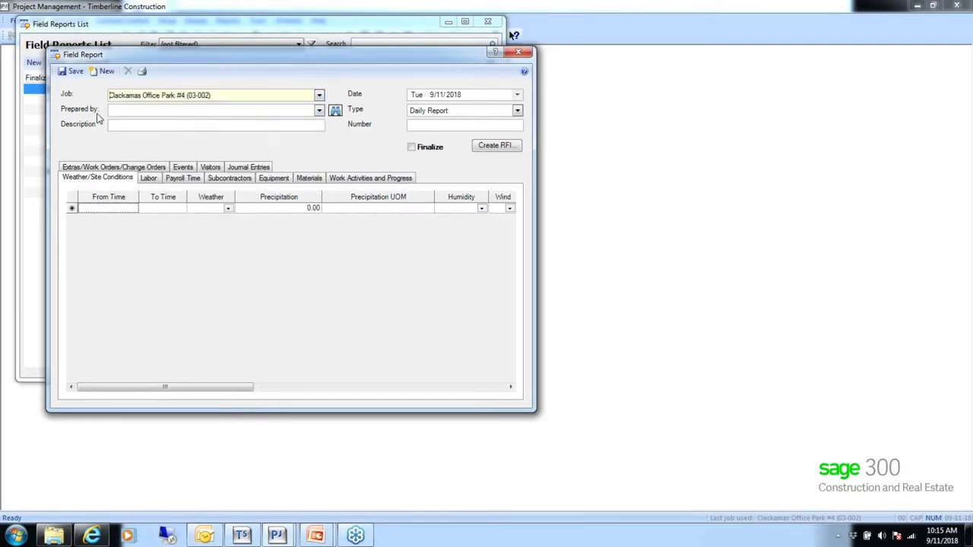
{"action": "left_click", "coordinate": [319, 110]}
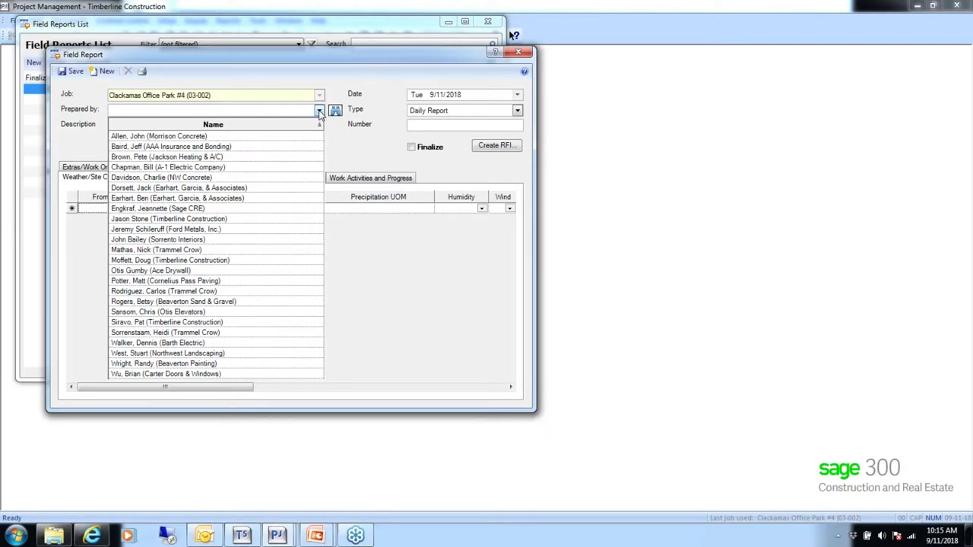
{"action": "left_click", "coordinate": [157, 208]}
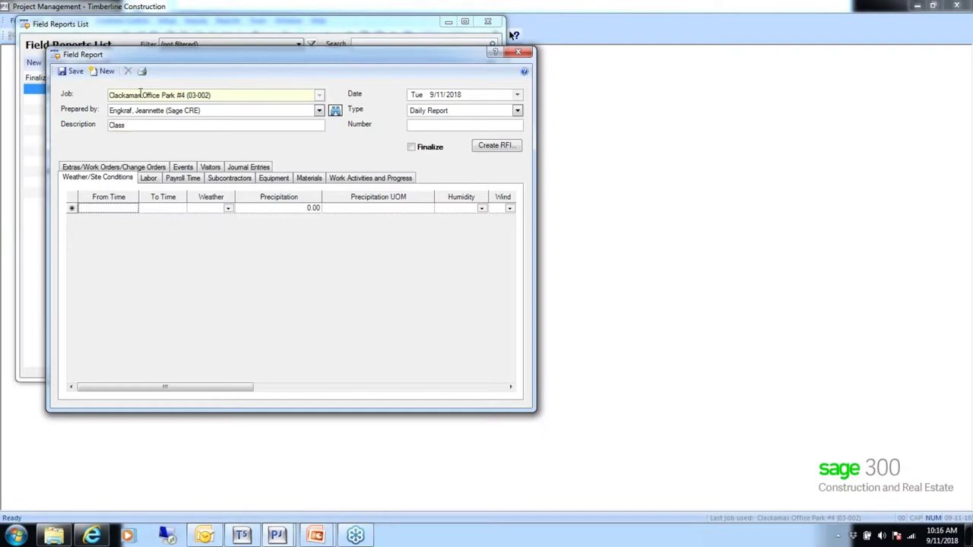
{"action": "left_click", "coordinate": [517, 112]}
{"action": "left_click", "coordinate": [459, 122]}
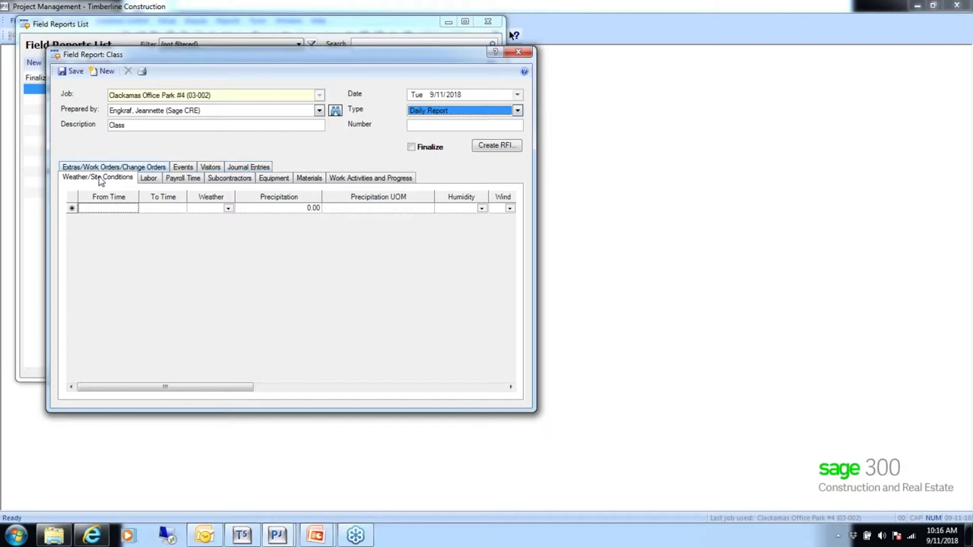
Enter a Payroll Time line: employee 101, 9/11, REG, 8 units, cost code 1-040 Coordination.
{"action": "left_click", "coordinate": [183, 179]}
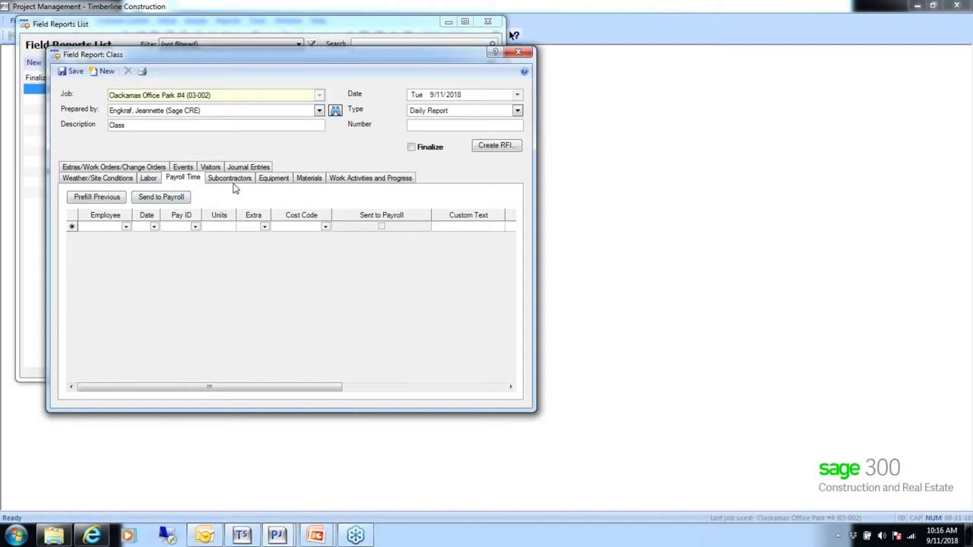
{"action": "left_click", "coordinate": [126, 227]}
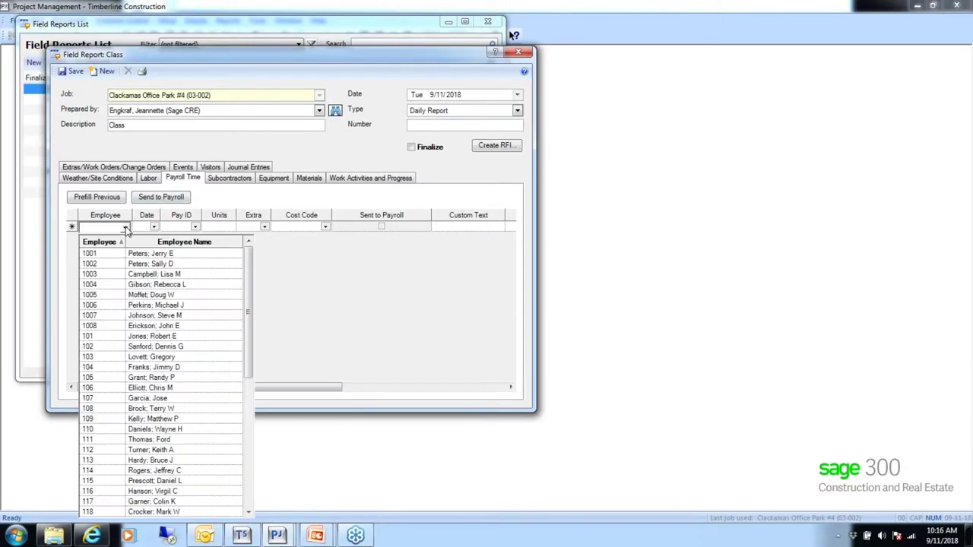
{"action": "left_click", "coordinate": [104, 335]}
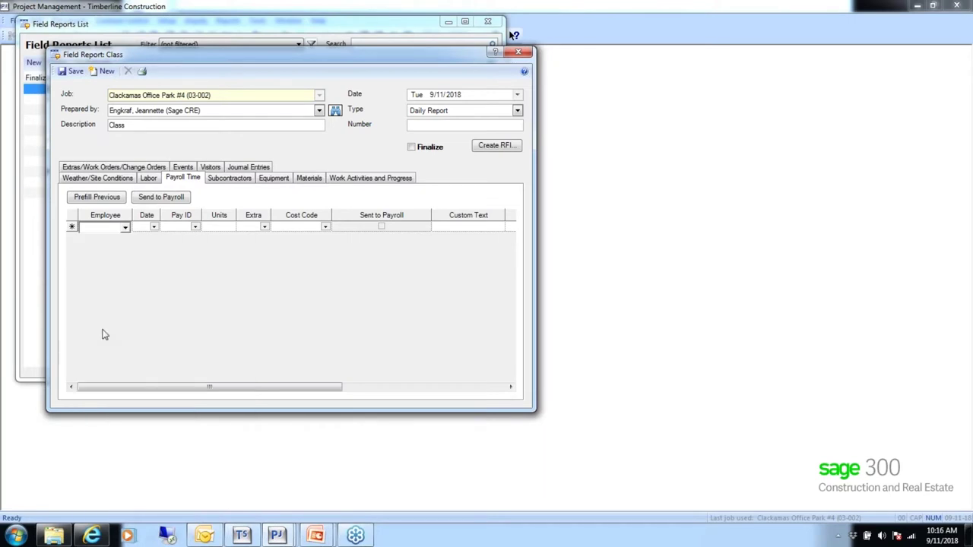
{"action": "left_click", "coordinate": [154, 228]}
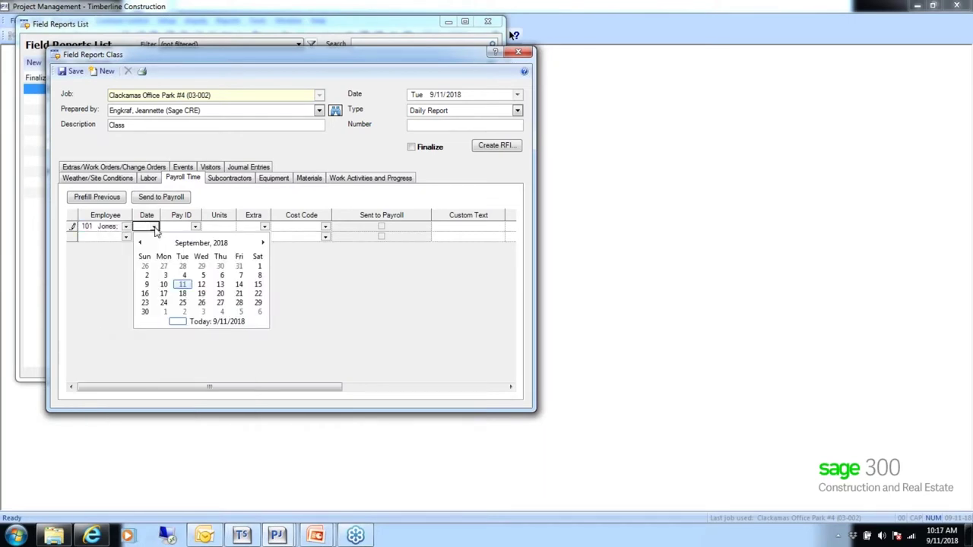
{"action": "left_click", "coordinate": [183, 283]}
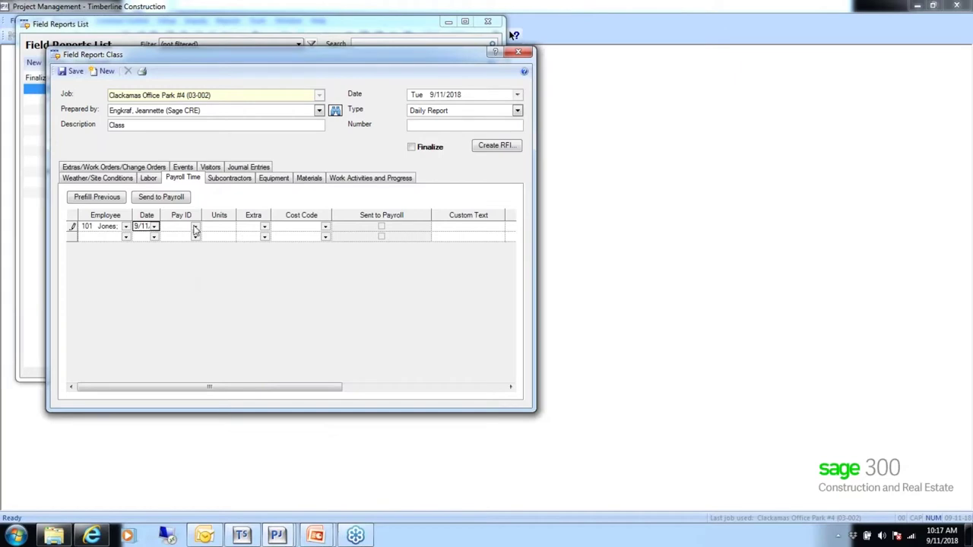
{"action": "left_click", "coordinate": [195, 230]}
{"action": "left_click", "coordinate": [187, 273]}
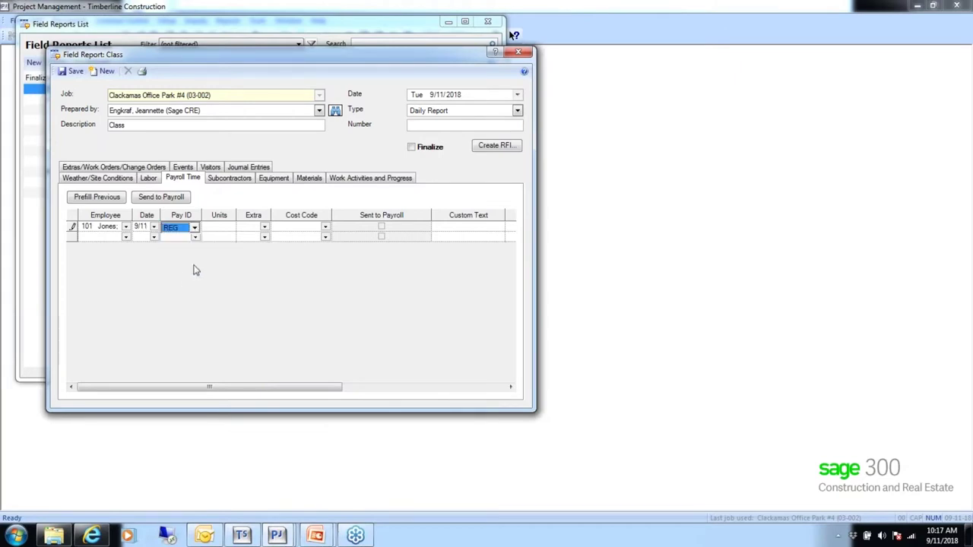
{"action": "left_click", "coordinate": [217, 231]}
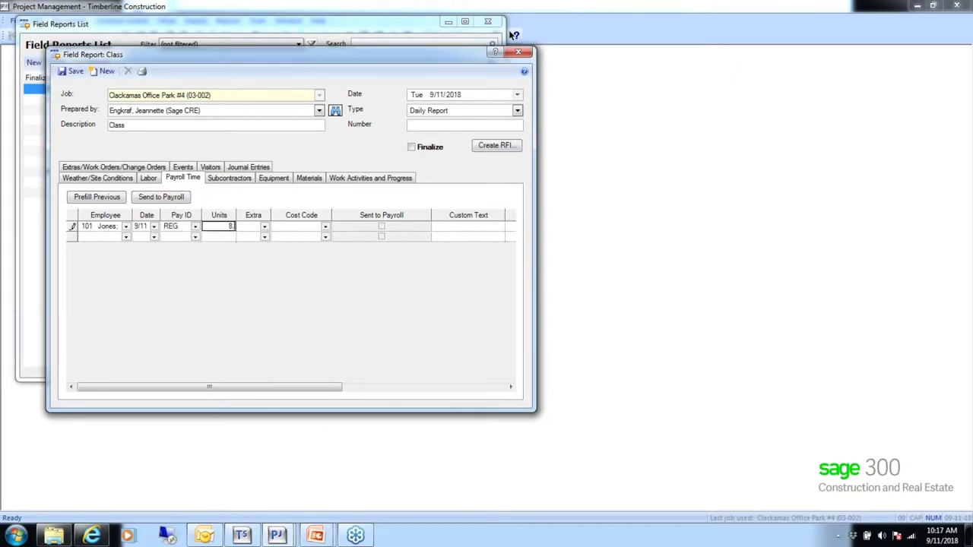
{"action": "key", "text": "Tab"}
{"action": "key", "text": "Tab"}
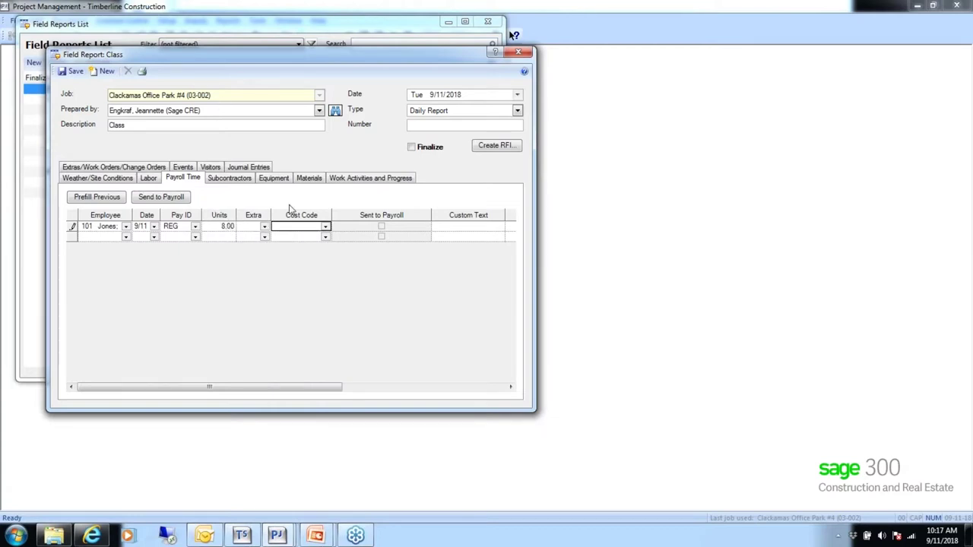
{"action": "left_click", "coordinate": [323, 227]}
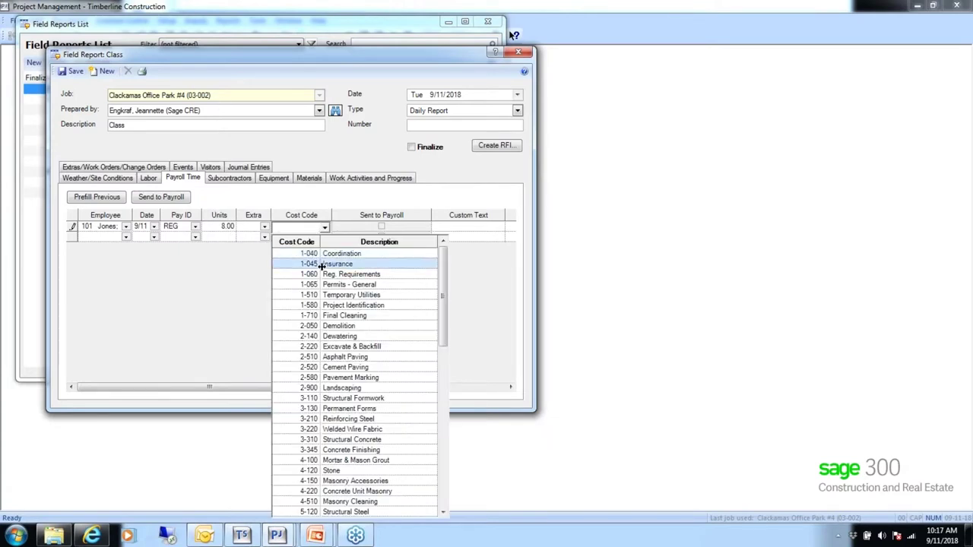
{"action": "left_click", "coordinate": [332, 257]}
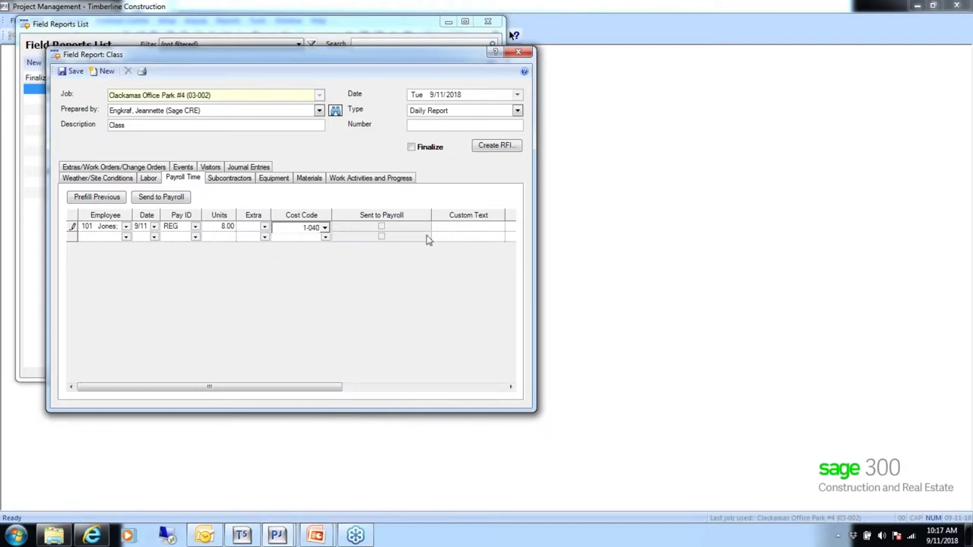
{"action": "left_click", "coordinate": [460, 226]}
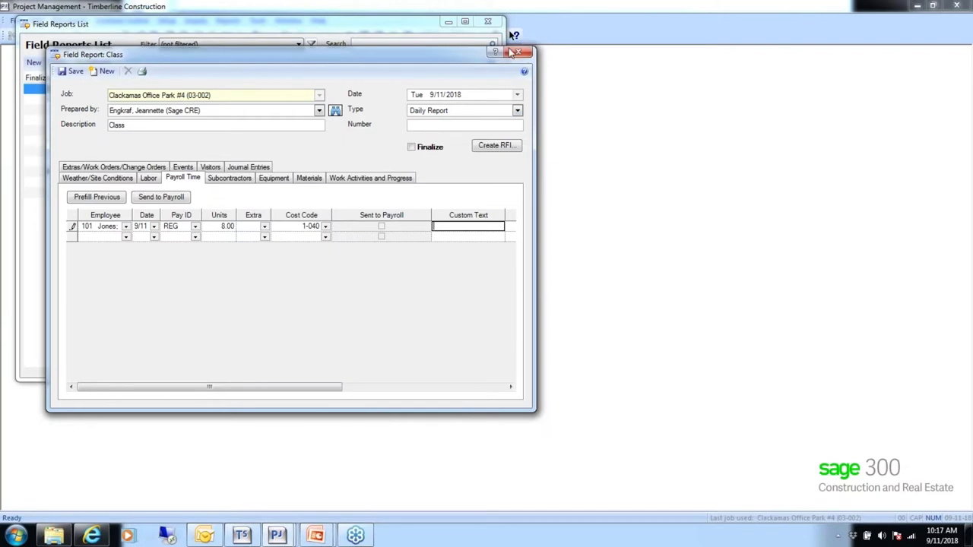
Widen the report window and hide the Notes, Custom Number, Checkbox, Date and Text columns.
{"action": "left_click_drag", "start_coordinate": [536, 181], "coordinate": [850, 204]}
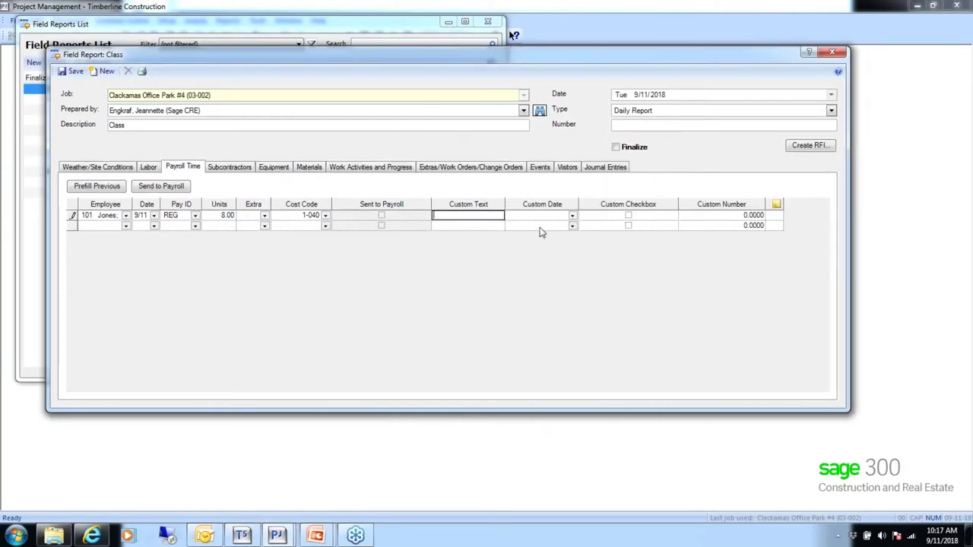
{"action": "right_click", "coordinate": [344, 206]}
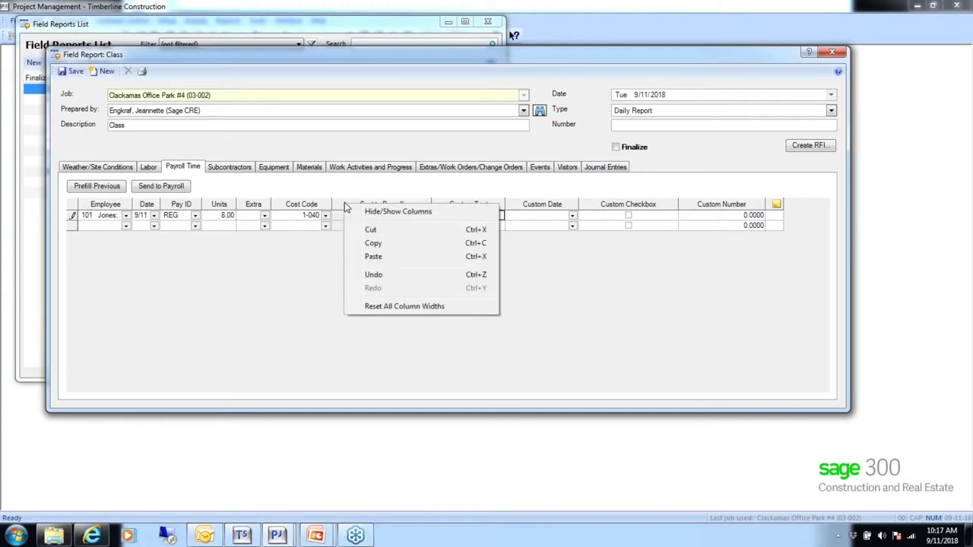
{"action": "left_click", "coordinate": [392, 211]}
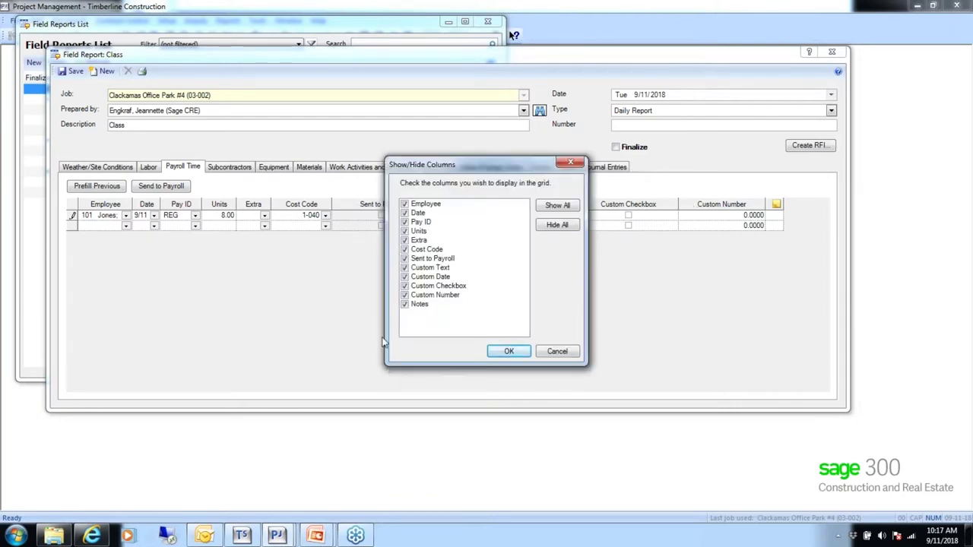
{"action": "left_click", "coordinate": [405, 304]}
{"action": "left_click", "coordinate": [404, 295]}
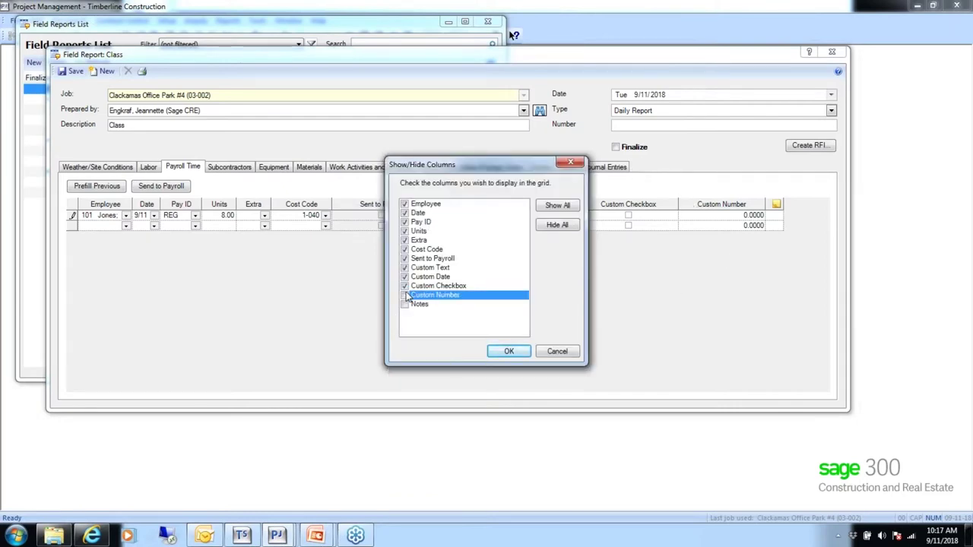
{"action": "left_click", "coordinate": [405, 286]}
{"action": "left_click", "coordinate": [405, 276]}
{"action": "left_click", "coordinate": [405, 268]}
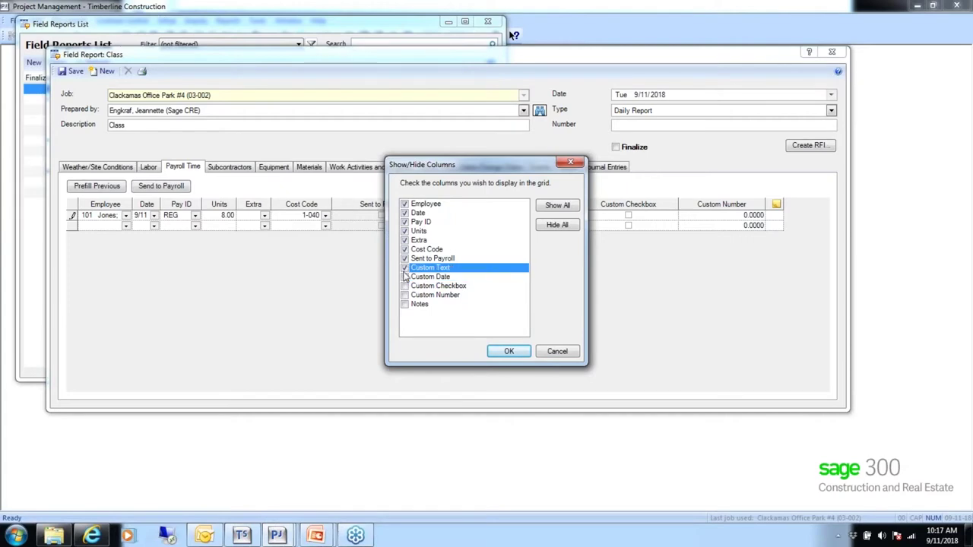
{"action": "left_click", "coordinate": [508, 352]}
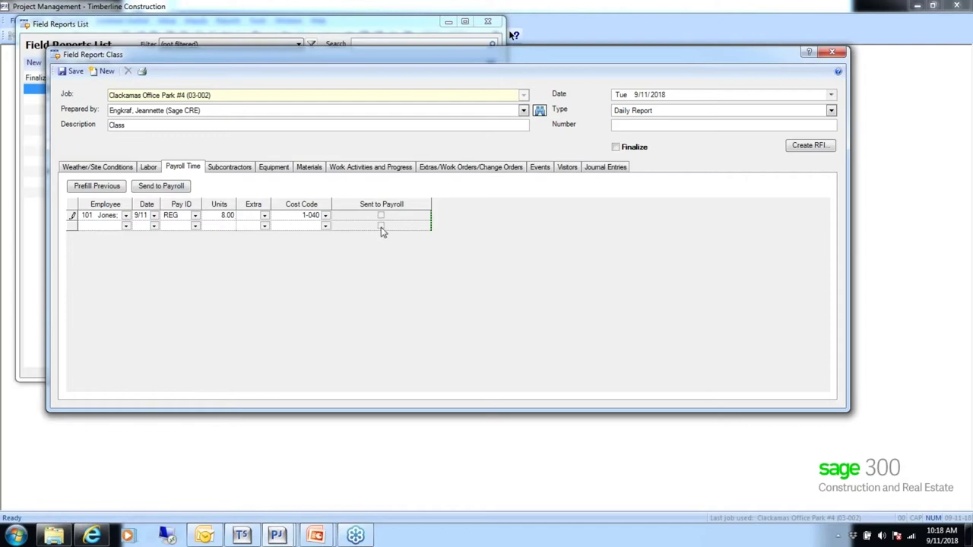
Attempt sending the entry to payroll for period 9/2/2018–9/8/2018 and dismiss the date warning.
{"action": "left_click", "coordinate": [166, 189]}
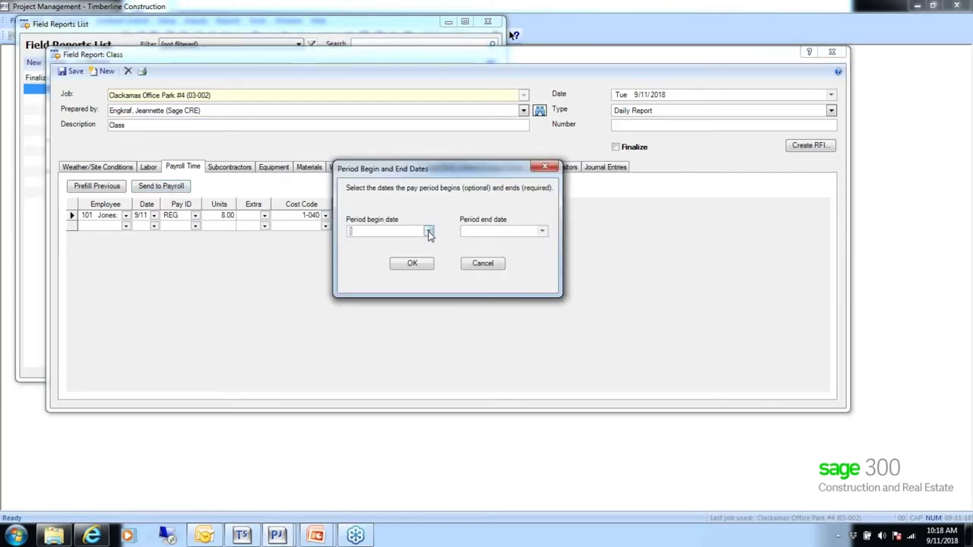
{"action": "left_click", "coordinate": [428, 230]}
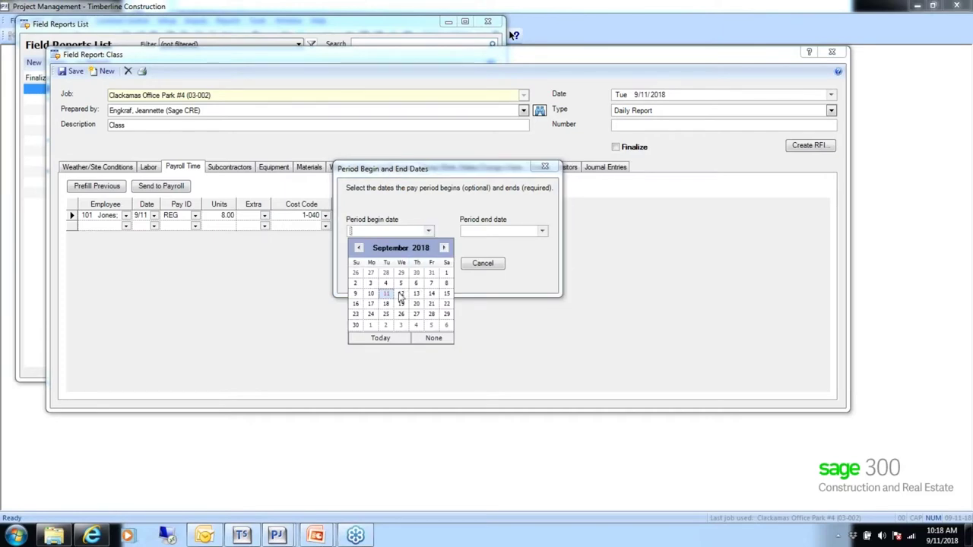
{"action": "left_click", "coordinate": [356, 283]}
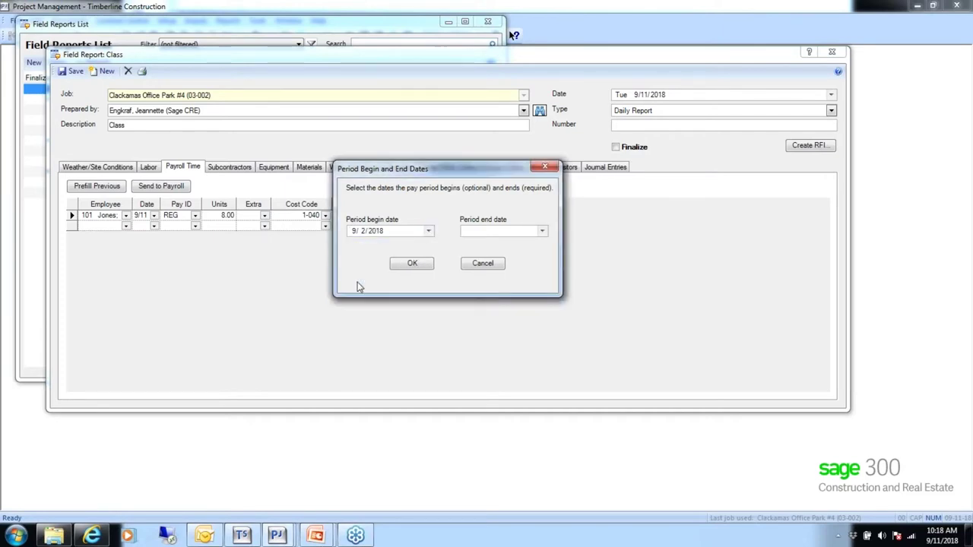
{"action": "left_click", "coordinate": [542, 231]}
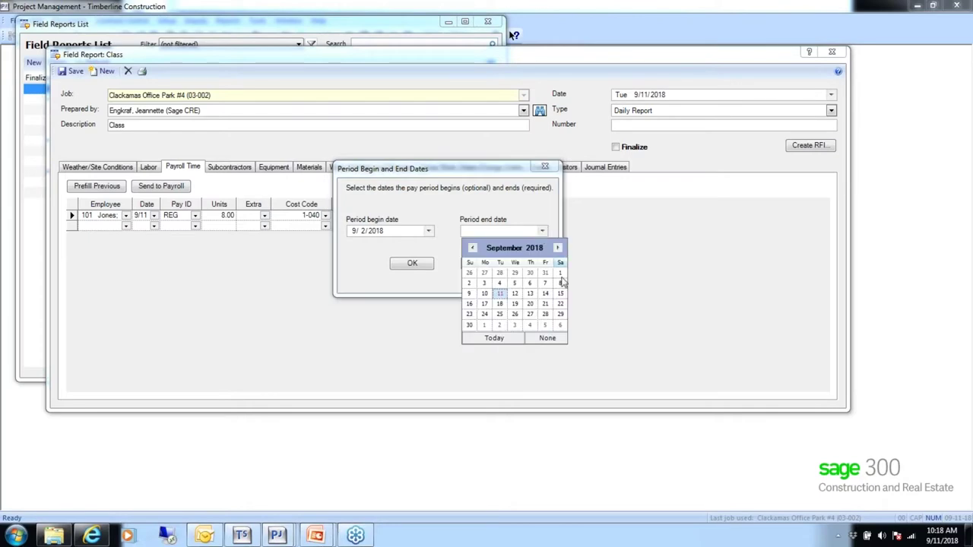
{"action": "left_click", "coordinate": [561, 285]}
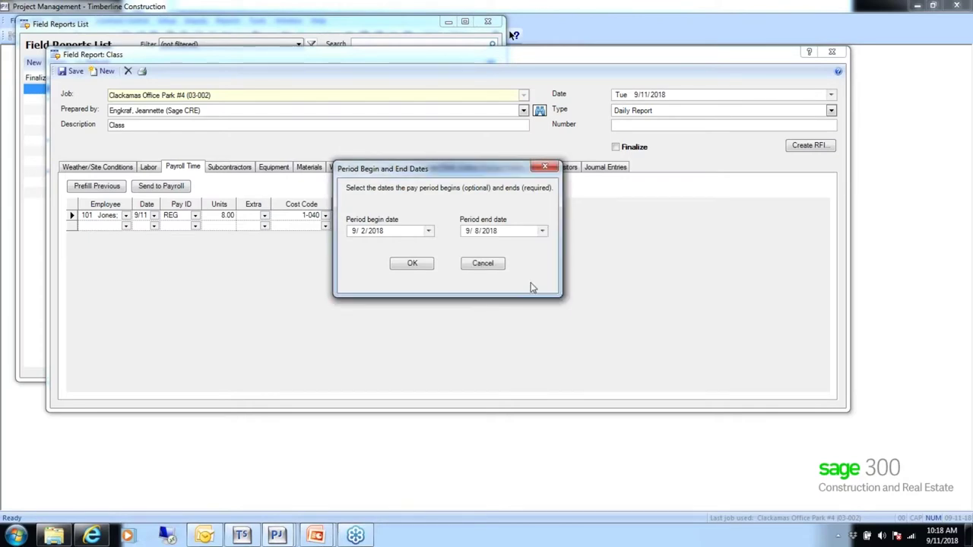
{"action": "left_click", "coordinate": [415, 266]}
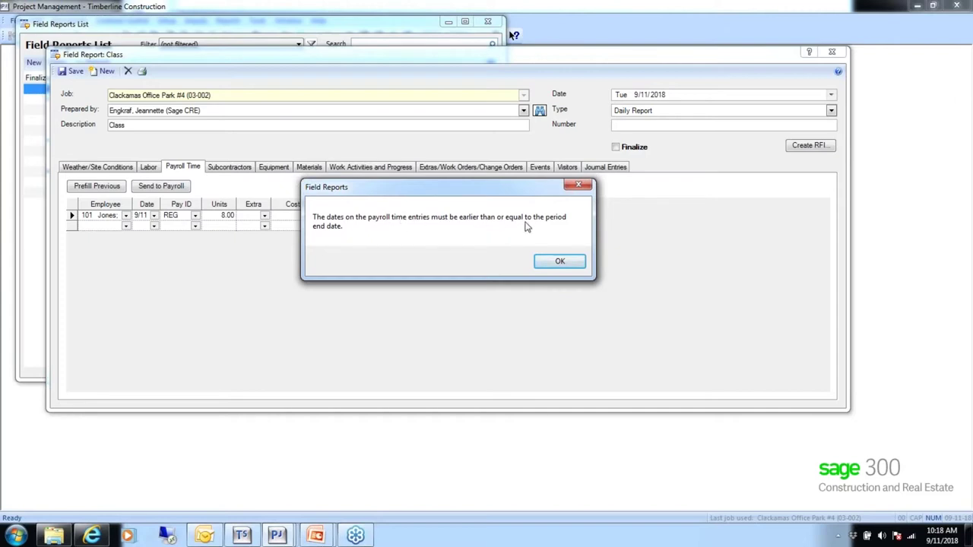
{"action": "left_click", "coordinate": [558, 266]}
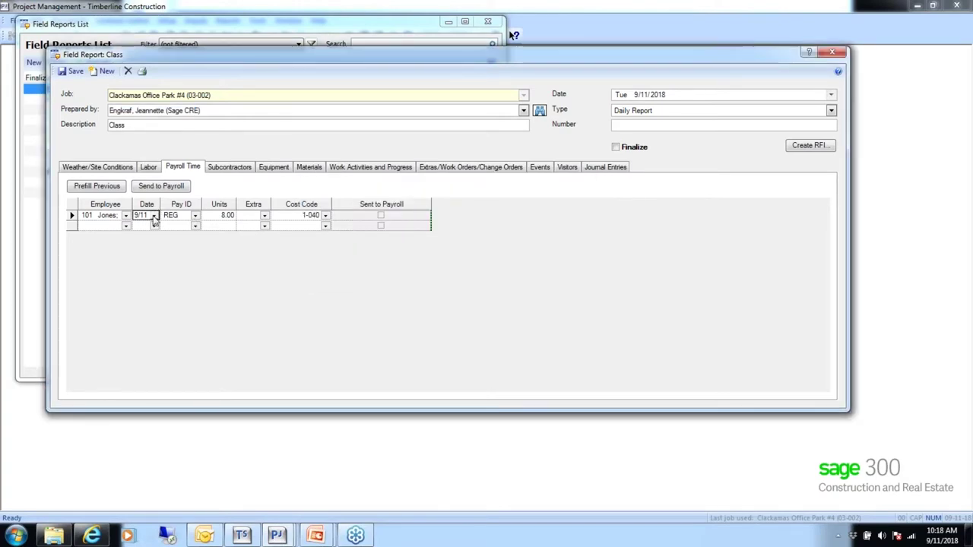
Redate the payroll line to 9/3 and send it to payroll for 9/2/2018–9/8/2018.
{"action": "left_click", "coordinate": [154, 216]}
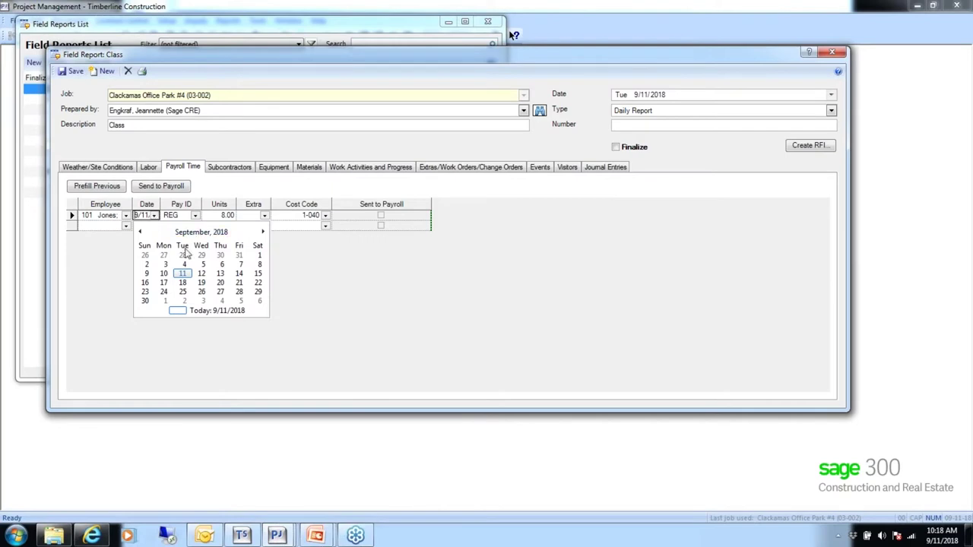
{"action": "left_click", "coordinate": [164, 264]}
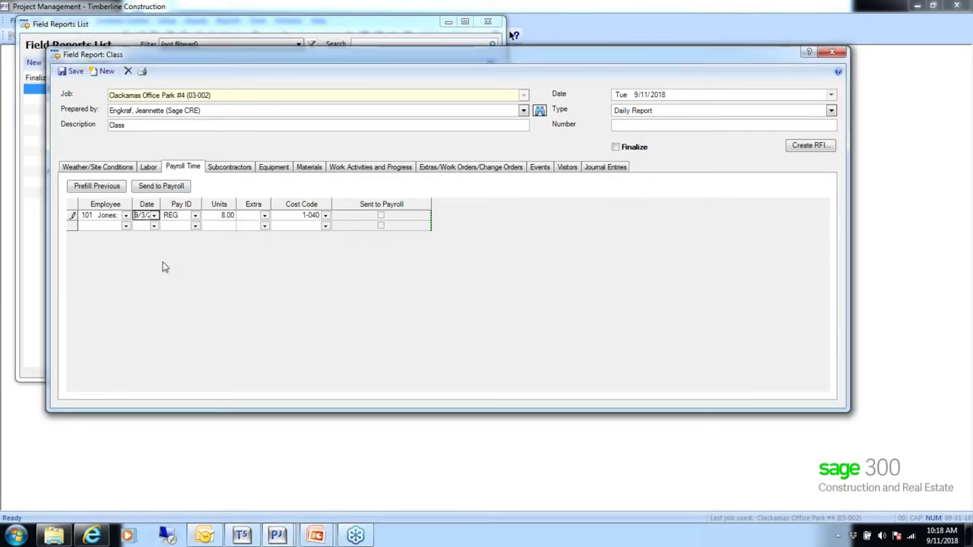
{"action": "left_click", "coordinate": [169, 187]}
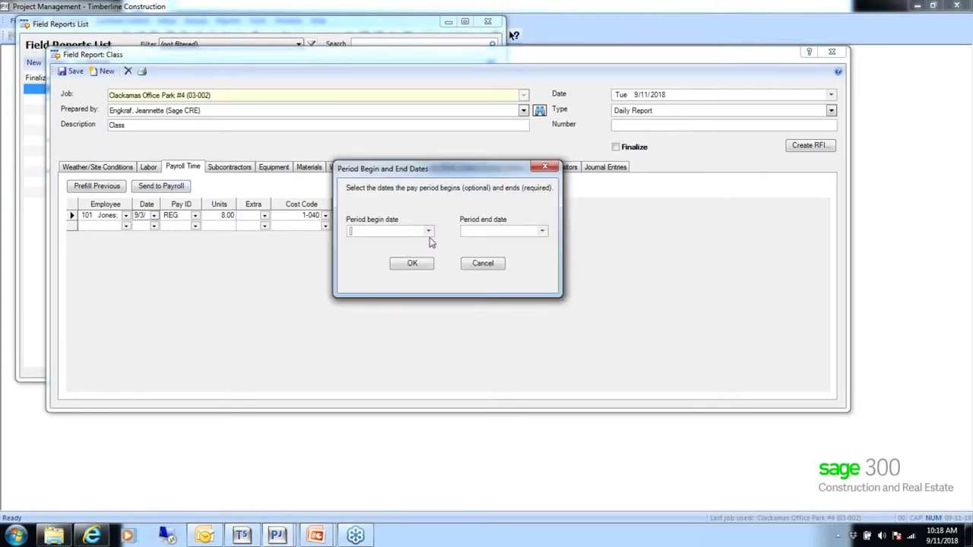
{"action": "left_click", "coordinate": [428, 231]}
{"action": "left_click", "coordinate": [357, 284]}
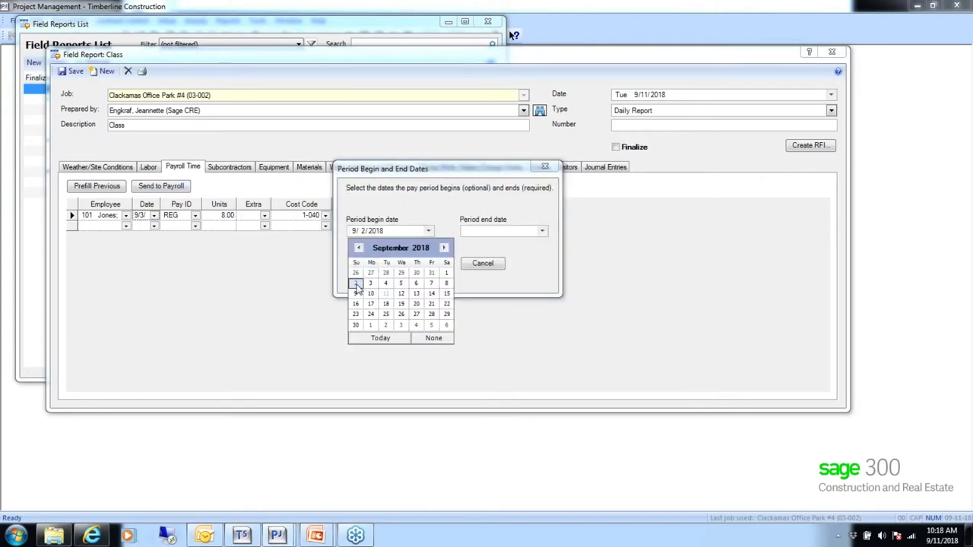
{"action": "left_click", "coordinate": [542, 230]}
{"action": "left_click", "coordinate": [561, 283]}
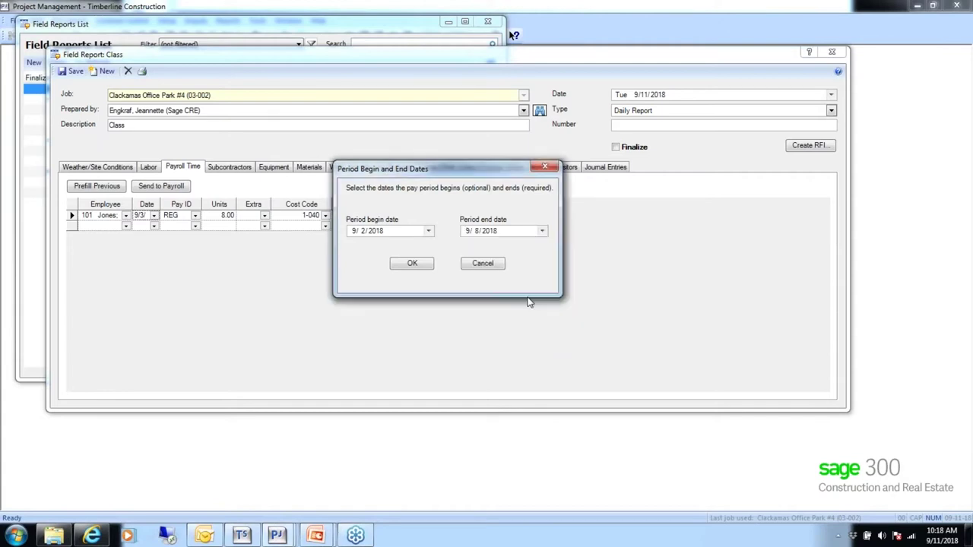
{"action": "left_click", "coordinate": [410, 264]}
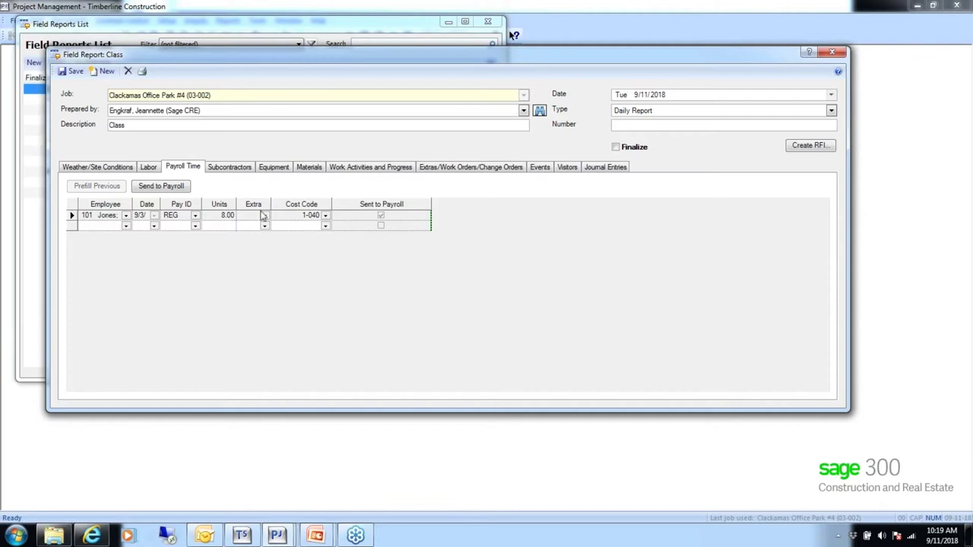
Browse the Class report's Labor, Weather/Site Conditions, Subcontractors, Equipment, Materials, Work Activities, Extras and Visitors sections.
{"action": "left_click", "coordinate": [149, 172]}
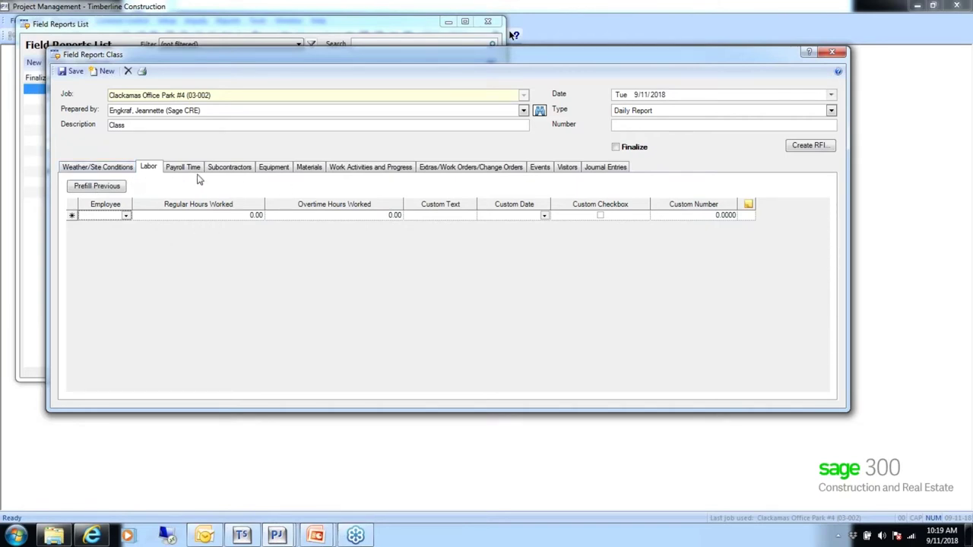
{"action": "left_click", "coordinate": [106, 168]}
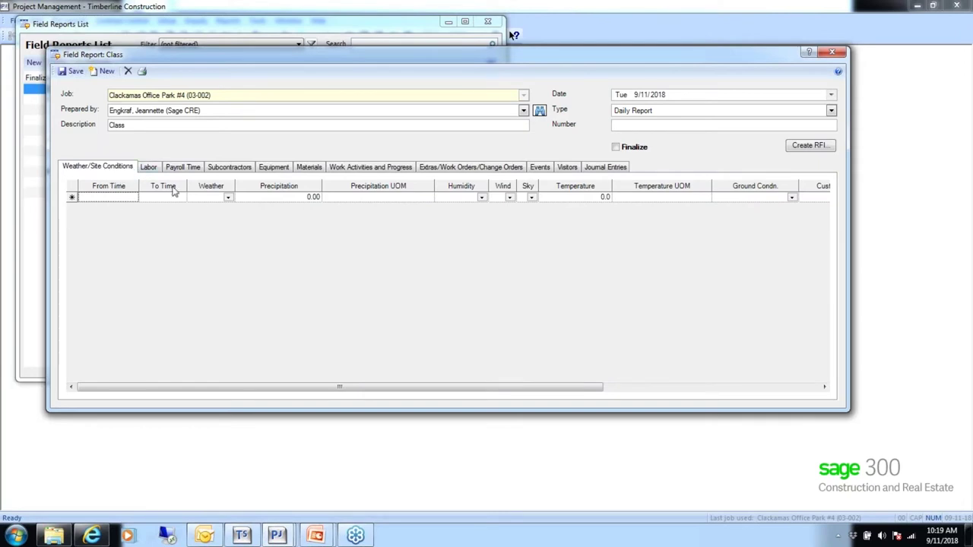
{"action": "left_click", "coordinate": [226, 174]}
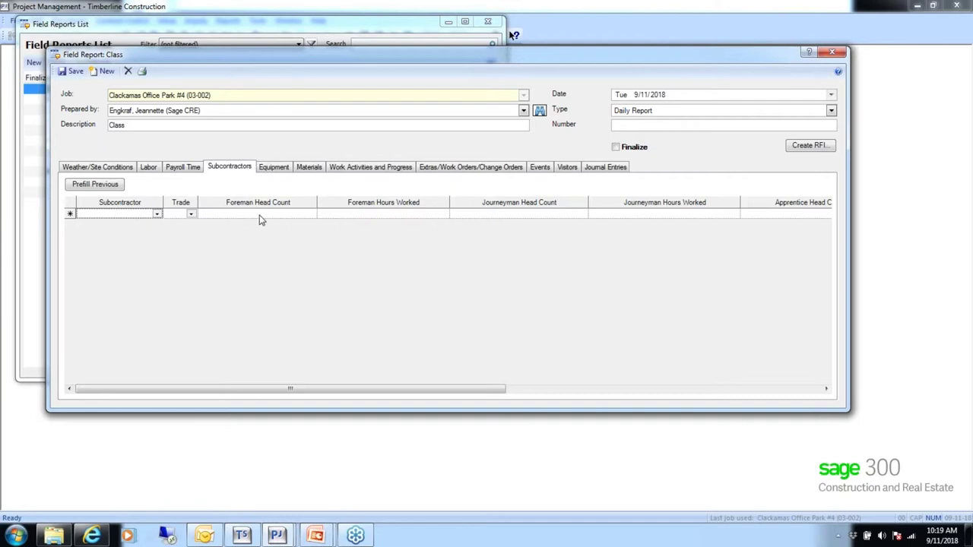
{"action": "left_click", "coordinate": [272, 168]}
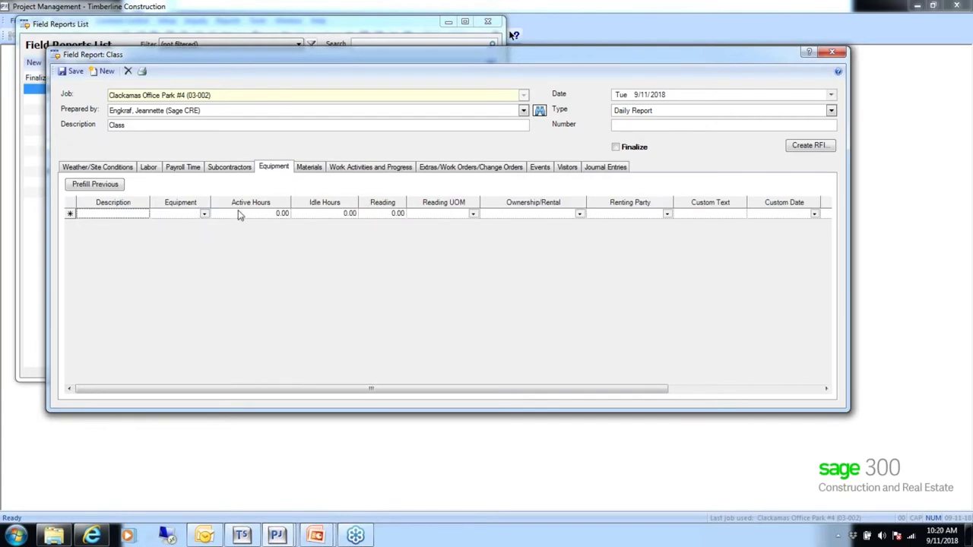
{"action": "left_click", "coordinate": [311, 169]}
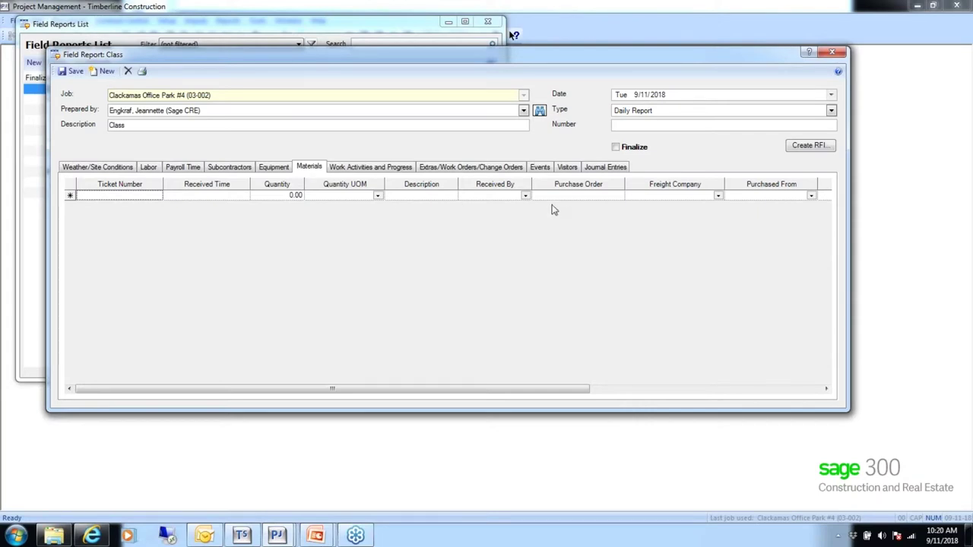
{"action": "left_click", "coordinate": [365, 173]}
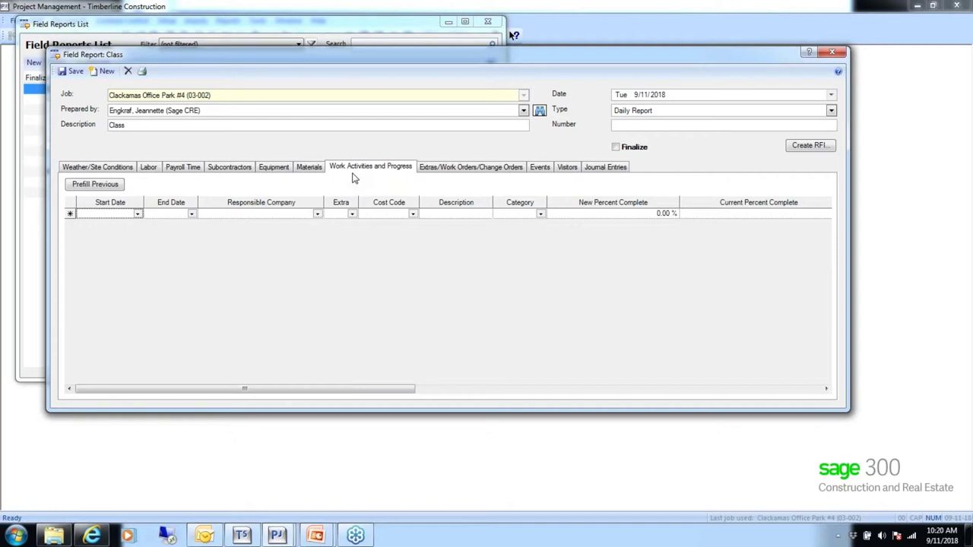
{"action": "left_click", "coordinate": [464, 171]}
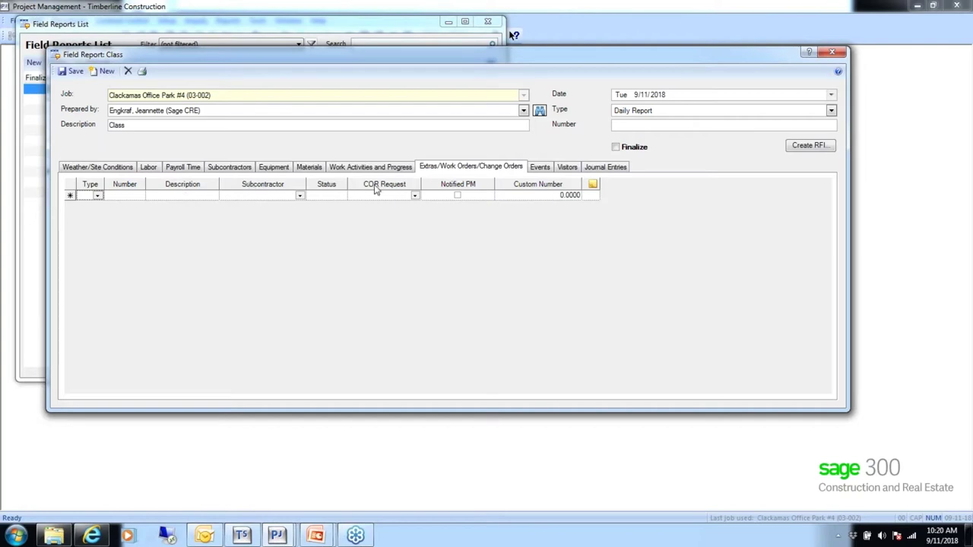
{"action": "left_click", "coordinate": [567, 166]}
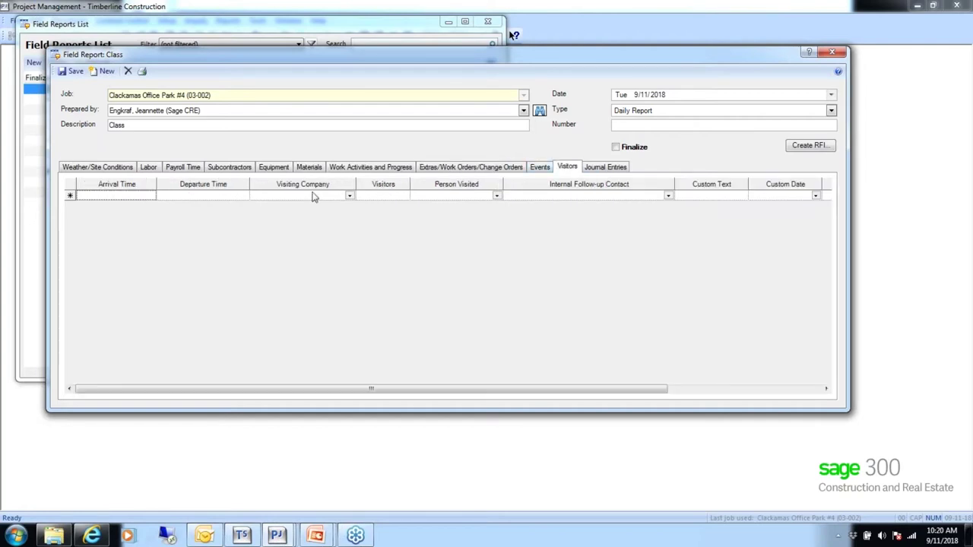
{"action": "right_click", "coordinate": [267, 188]}
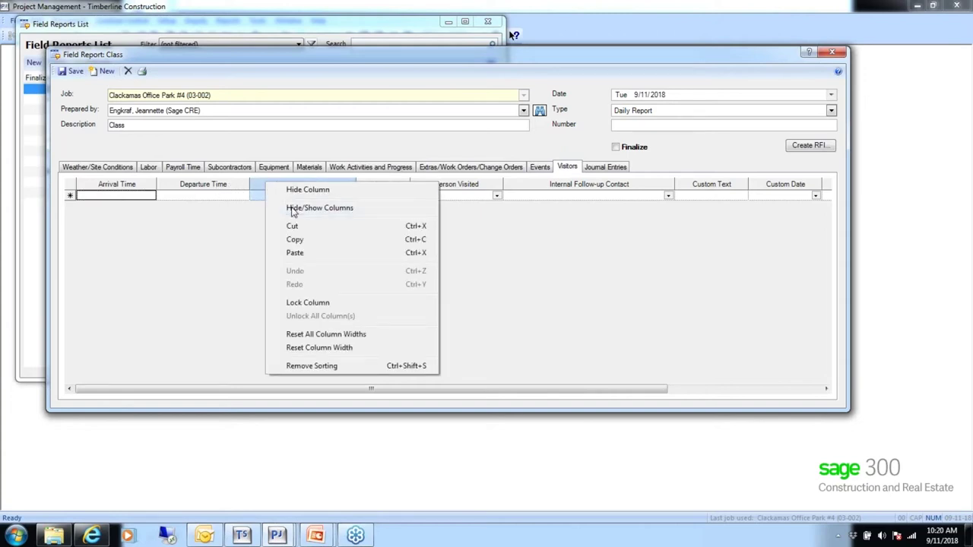
{"action": "left_click", "coordinate": [292, 209]}
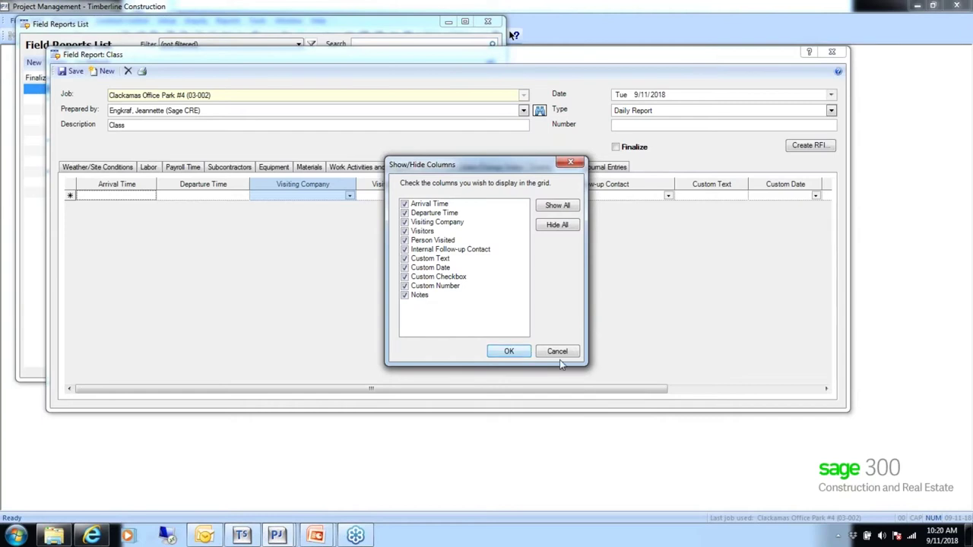
{"action": "left_click", "coordinate": [557, 352]}
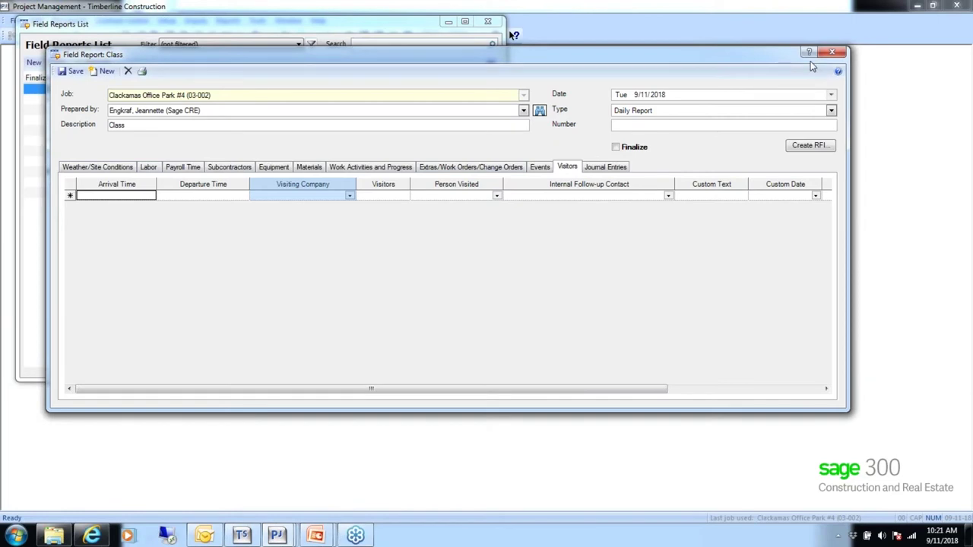
Close the Class field report and the field reports list, then open the Communications Log custom log.
{"action": "left_click", "coordinate": [832, 52]}
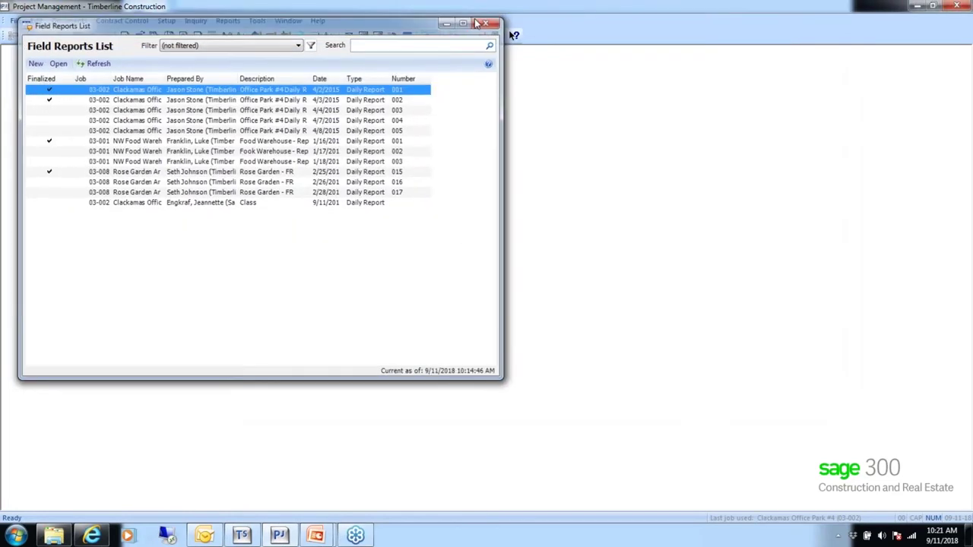
{"action": "left_click", "coordinate": [483, 23]}
{"action": "left_click", "coordinate": [68, 20]}
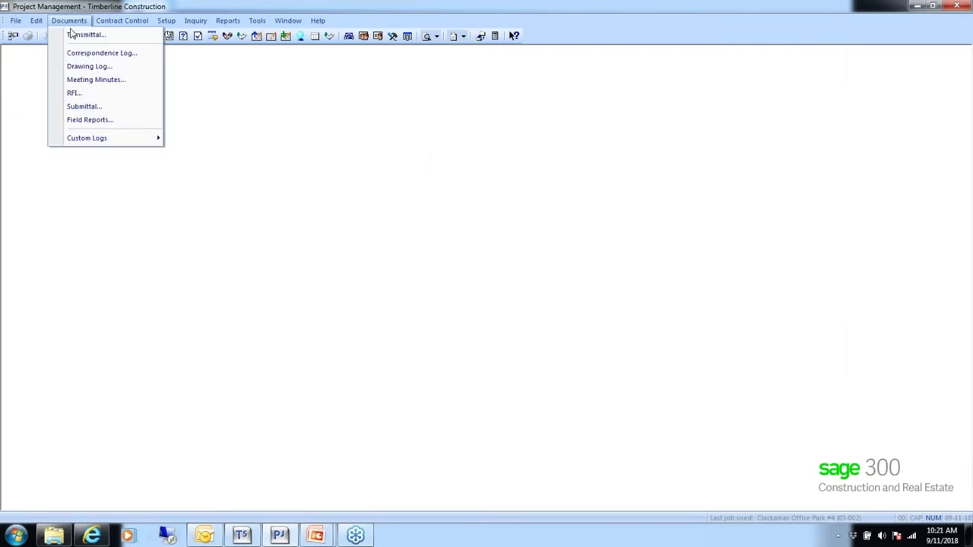
{"action": "mouse_move", "coordinate": [85, 141]}
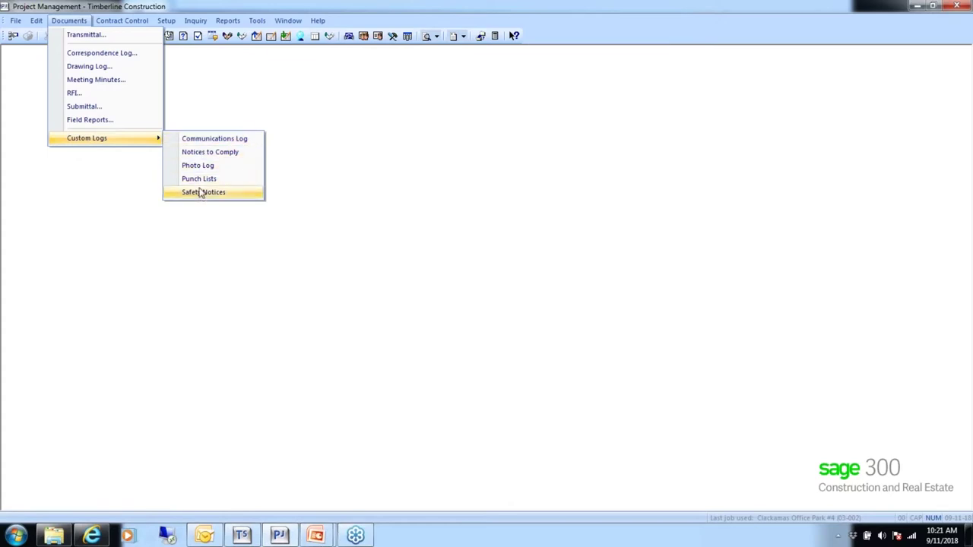
{"action": "left_click", "coordinate": [210, 139]}
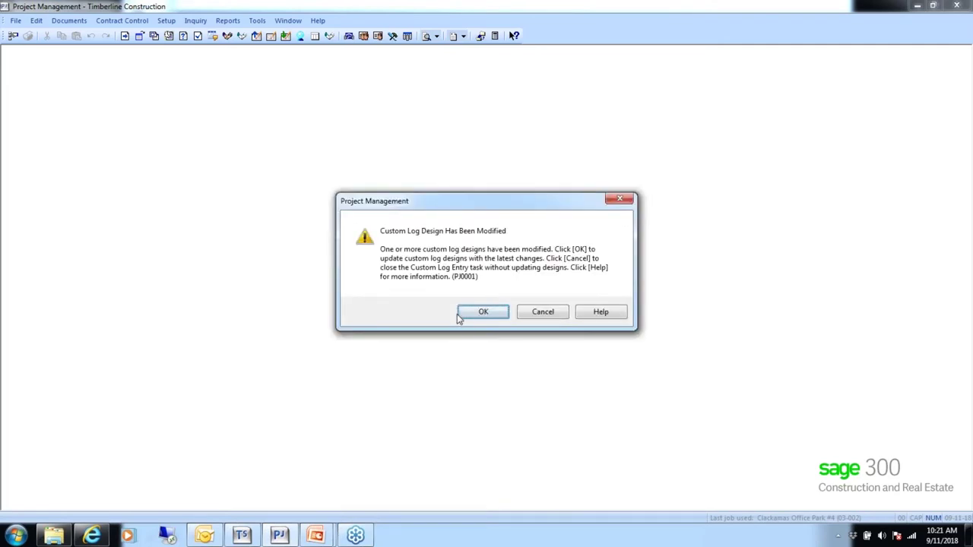
Approve the custom log design upgrade, confirm the backup, and save the upgrade report as '1'.
{"action": "left_click", "coordinate": [484, 312]}
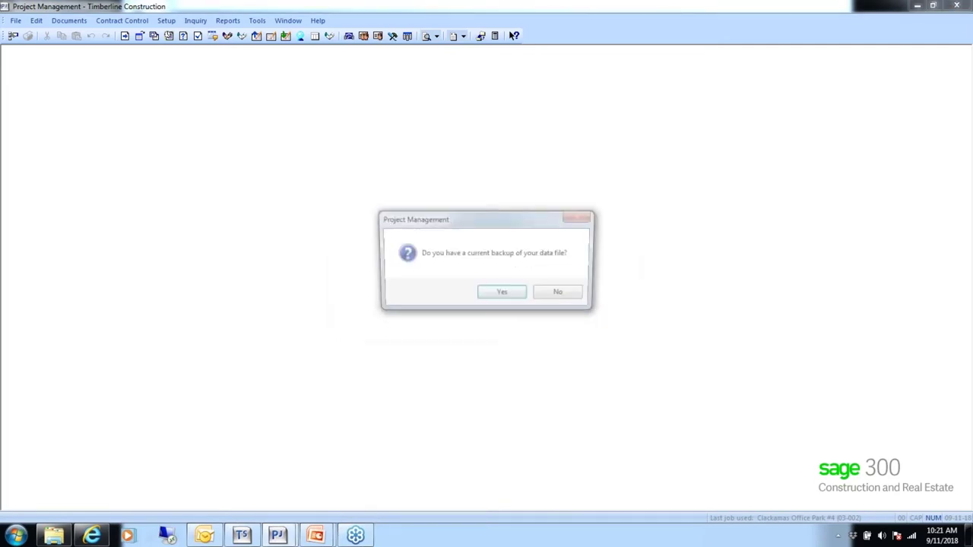
{"action": "left_click", "coordinate": [499, 295]}
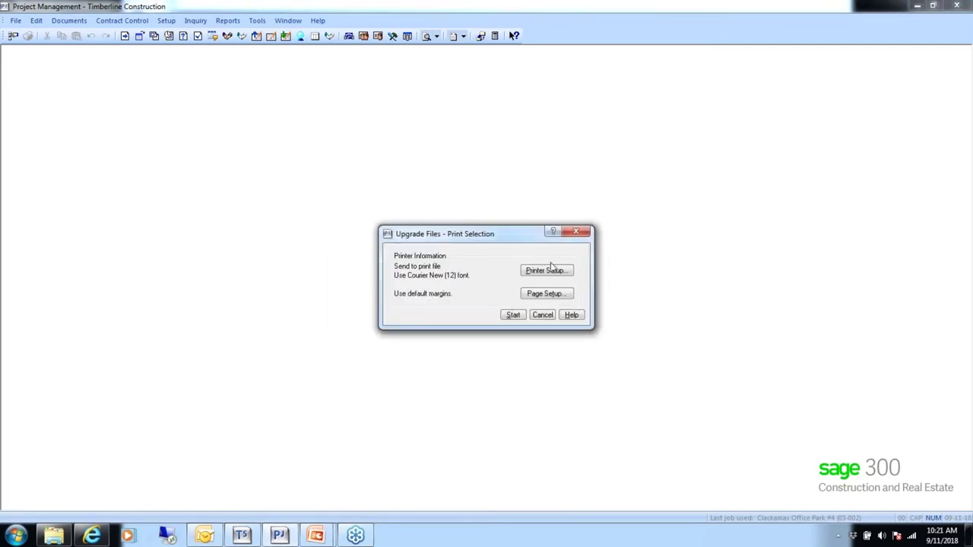
{"action": "left_click", "coordinate": [511, 315]}
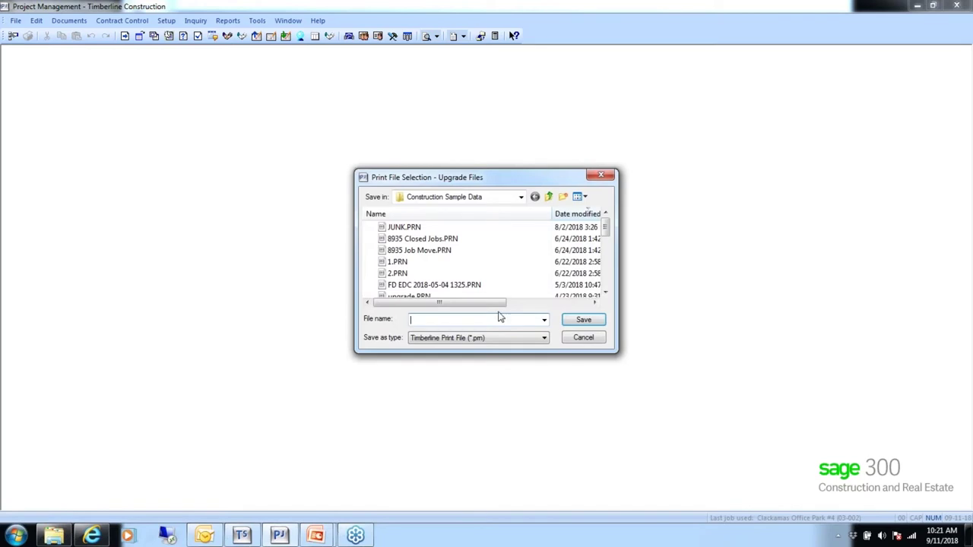
{"action": "type", "text": "1"}
{"action": "key", "text": "Return"}
{"action": "key", "text": "Return"}
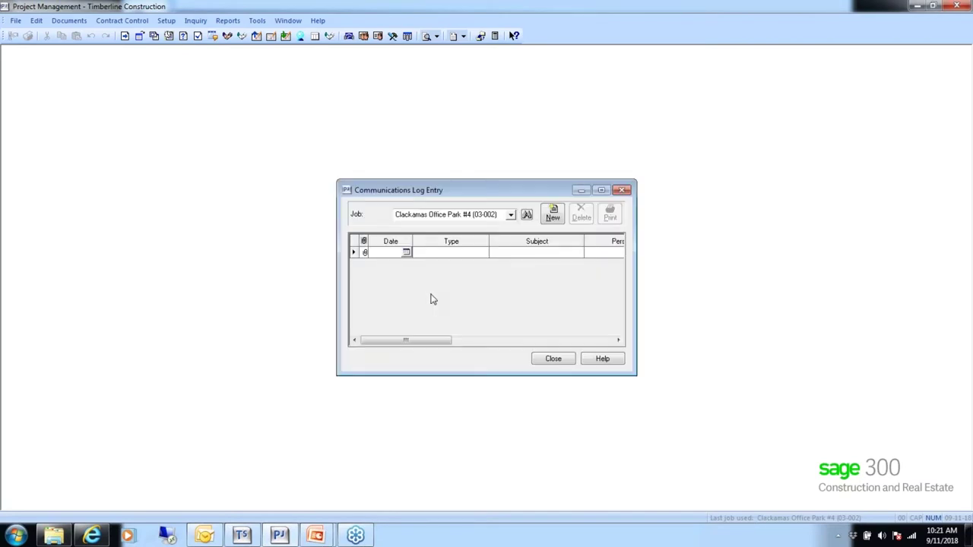
Move and widen the Communications Log Entry window to show all columns, then close it.
{"action": "left_click_drag", "start_coordinate": [508, 190], "coordinate": [328, 111]}
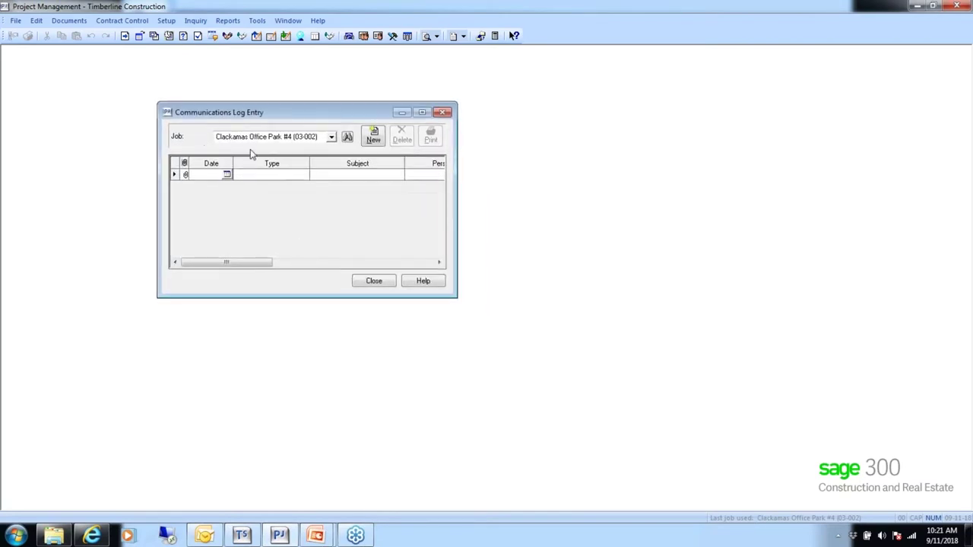
{"action": "left_click_drag", "start_coordinate": [456, 196], "coordinate": [921, 220]}
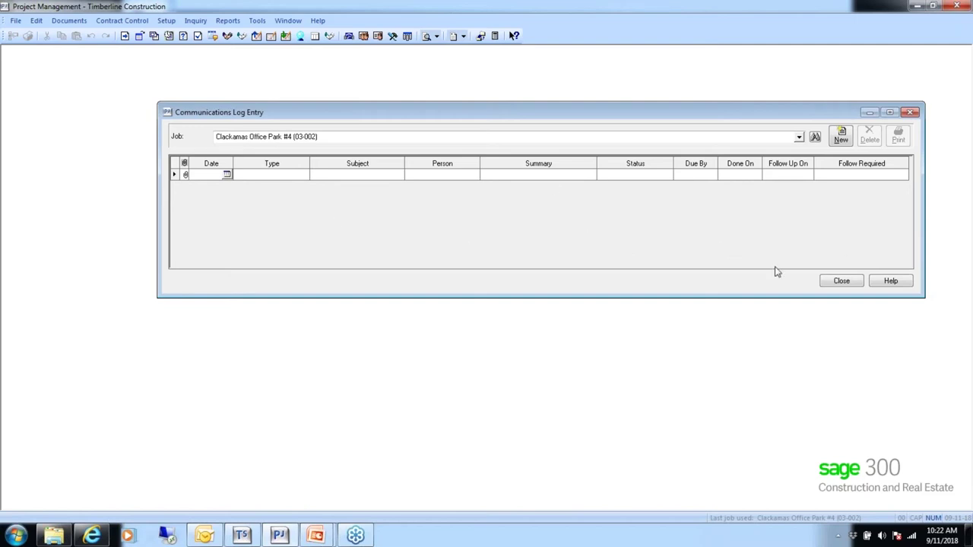
{"action": "left_click", "coordinate": [840, 283]}
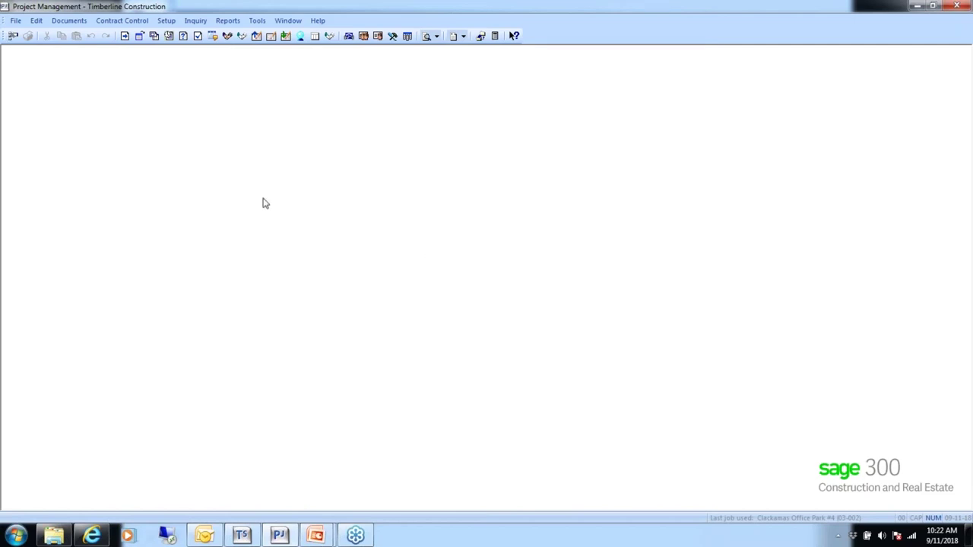
In Custom Log Setup, create a new custom log named 'Class'.
{"action": "mouse_move", "coordinate": [80, 141]}
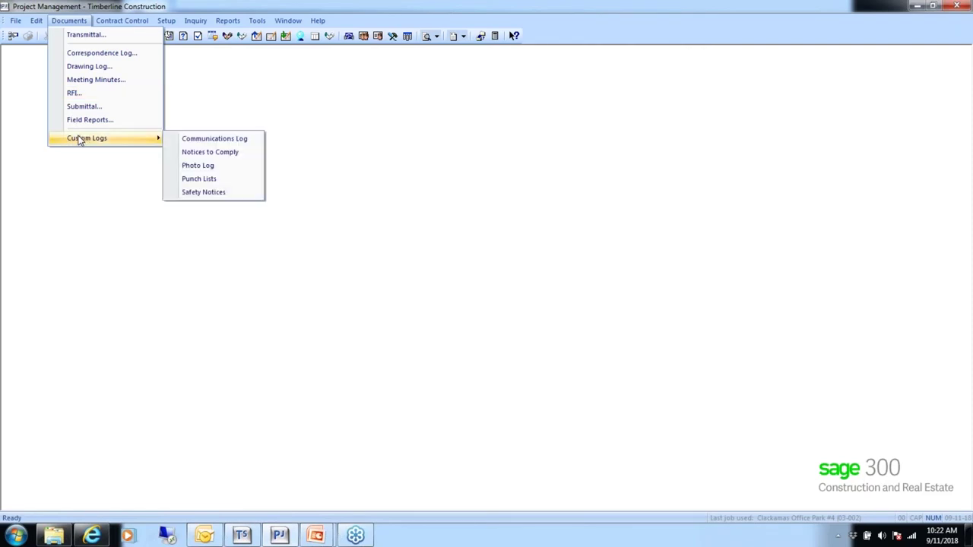
{"action": "mouse_move", "coordinate": [165, 20]}
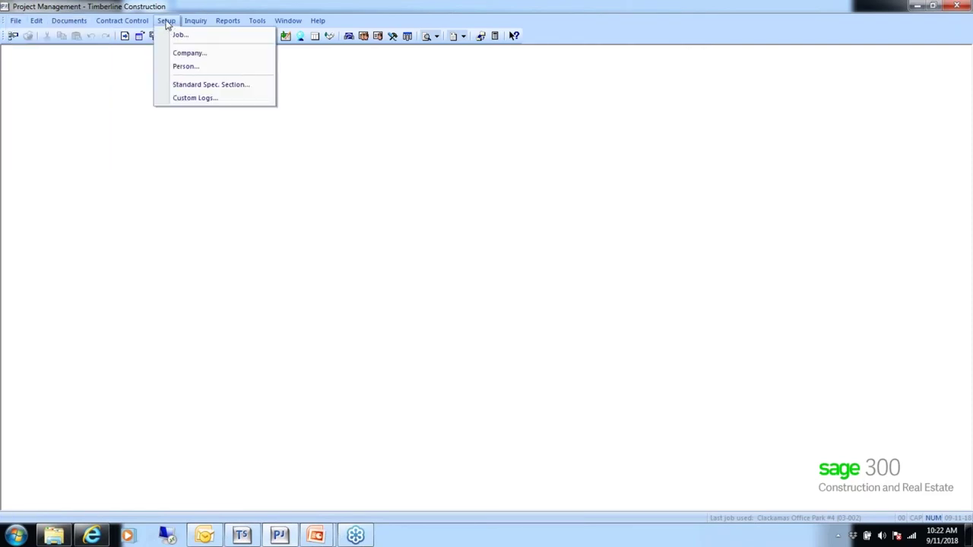
{"action": "left_click", "coordinate": [188, 99]}
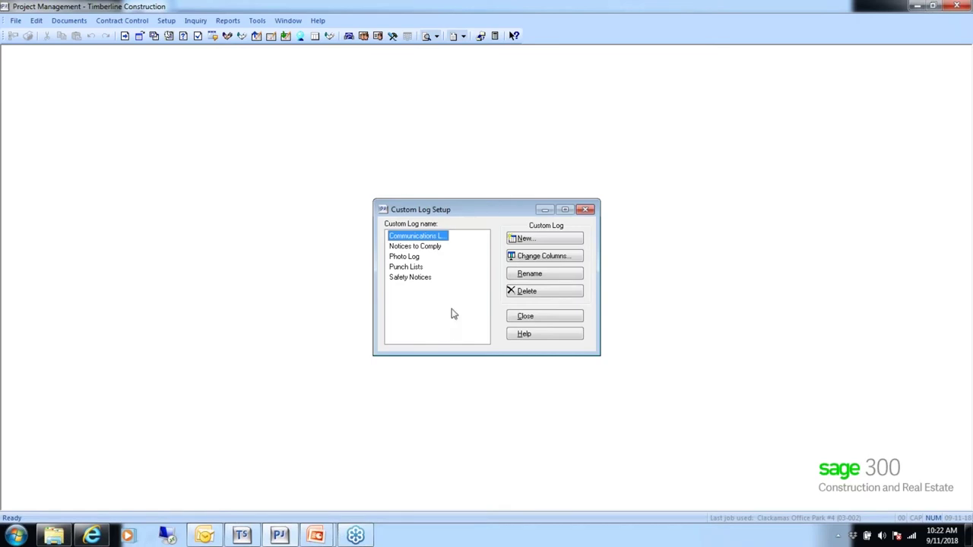
{"action": "left_click", "coordinate": [534, 239]}
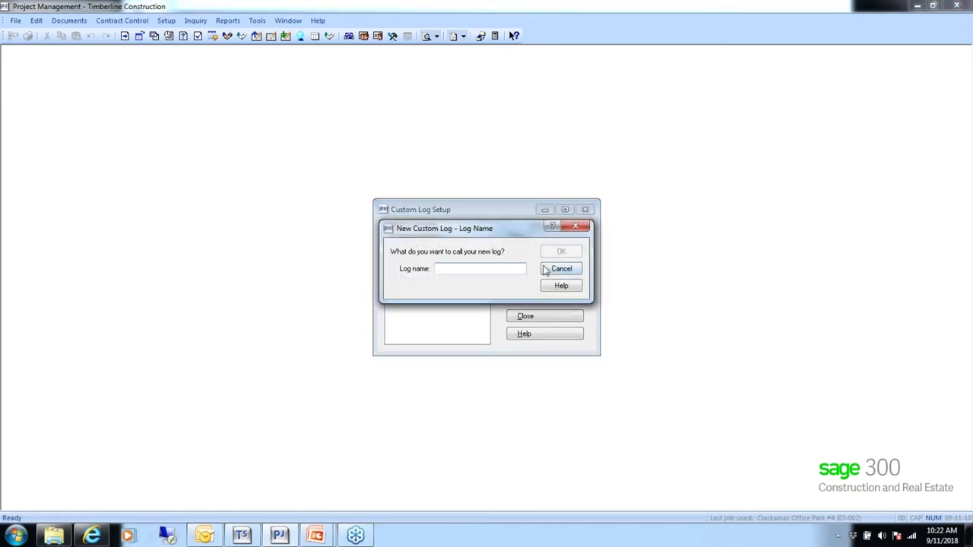
{"action": "type", "text": "Class"}
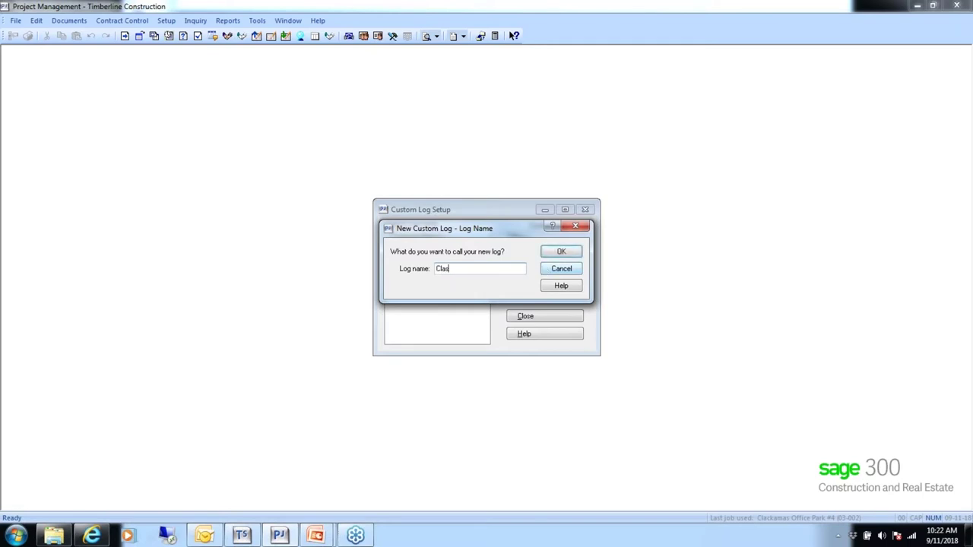
{"action": "left_click", "coordinate": [562, 252]}
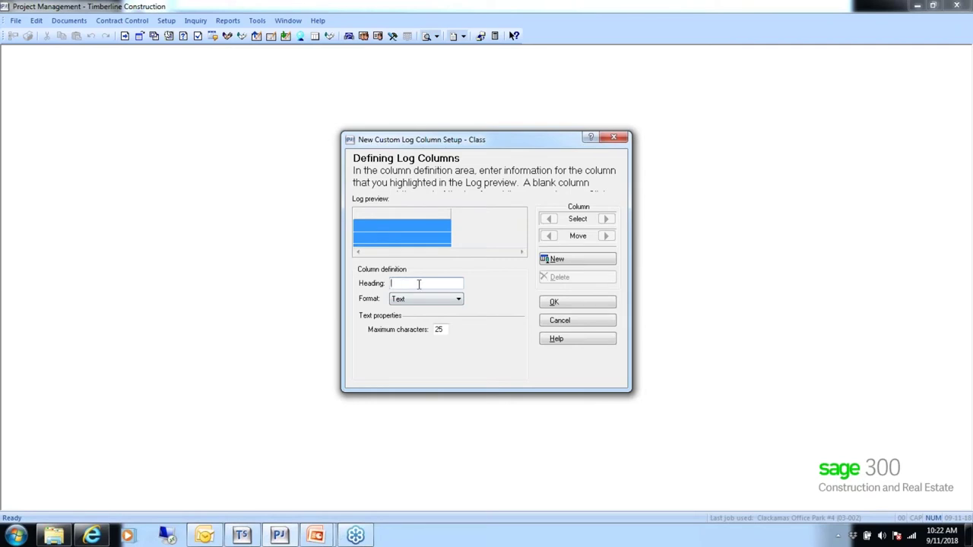
Give the Class log one Text-format column headed 'Person' and save its setup.
{"action": "left_click", "coordinate": [437, 281]}
{"action": "type", "text": "Person"}
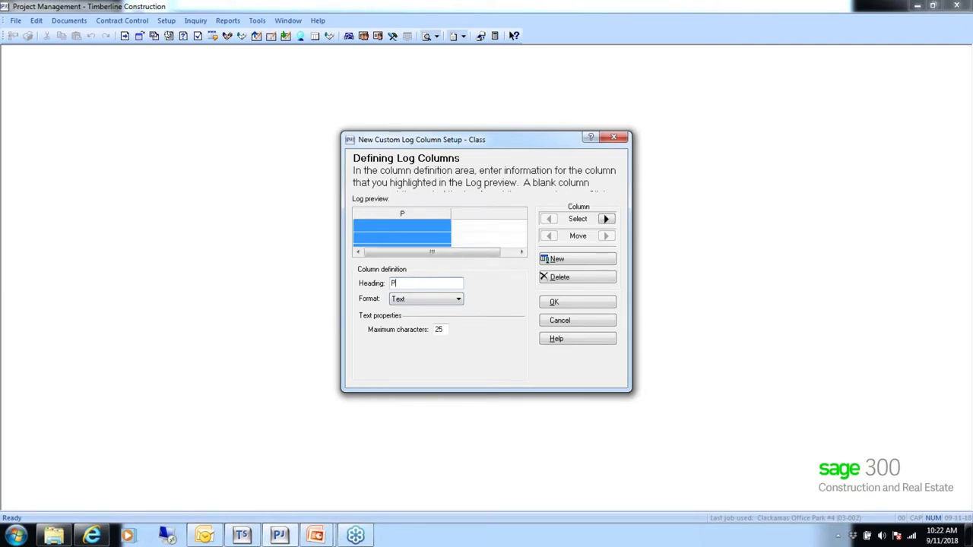
{"action": "left_click", "coordinate": [447, 302]}
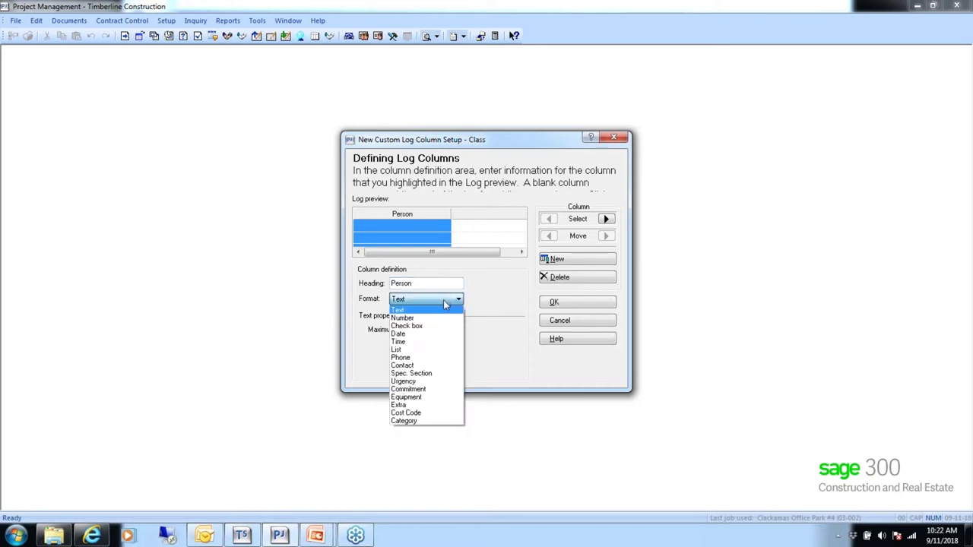
{"action": "left_click", "coordinate": [420, 311]}
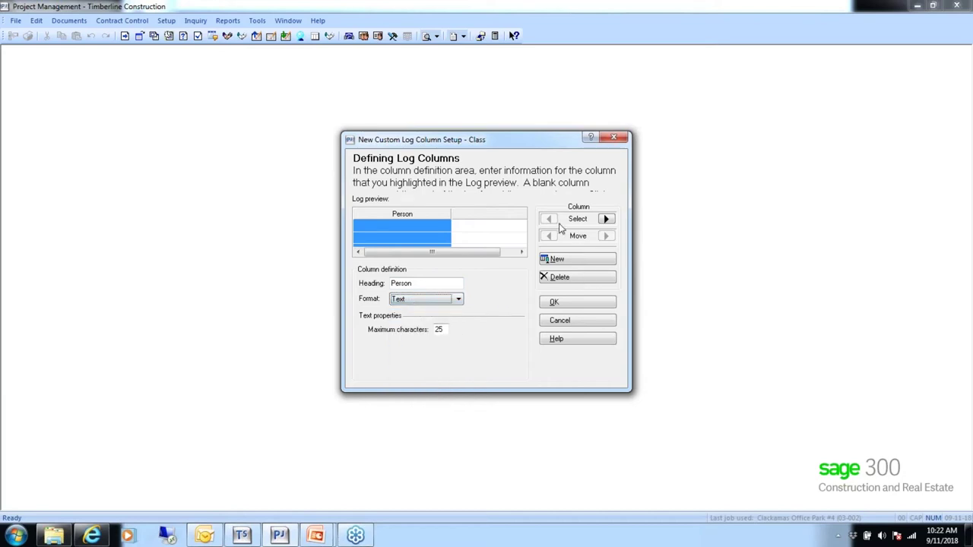
{"action": "left_click", "coordinate": [606, 219]}
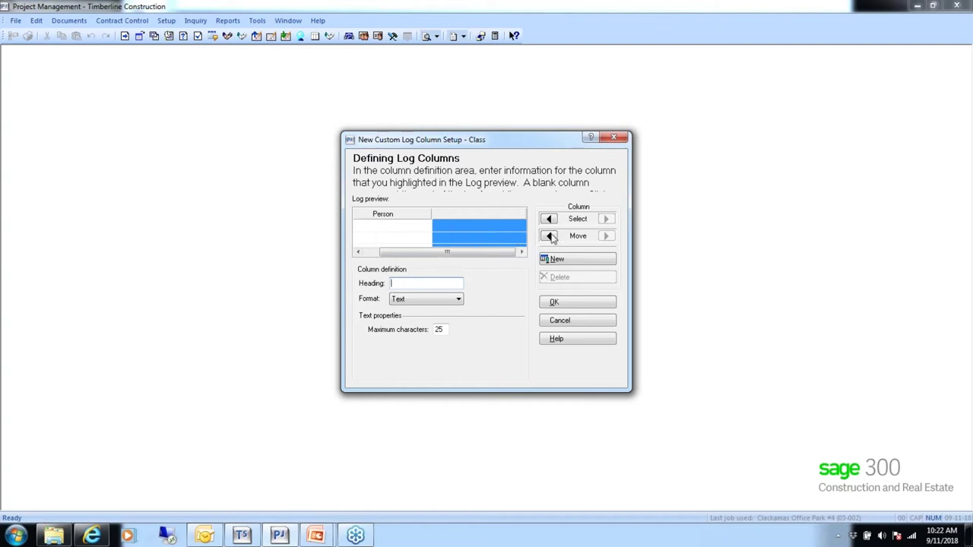
{"action": "left_click", "coordinate": [561, 302]}
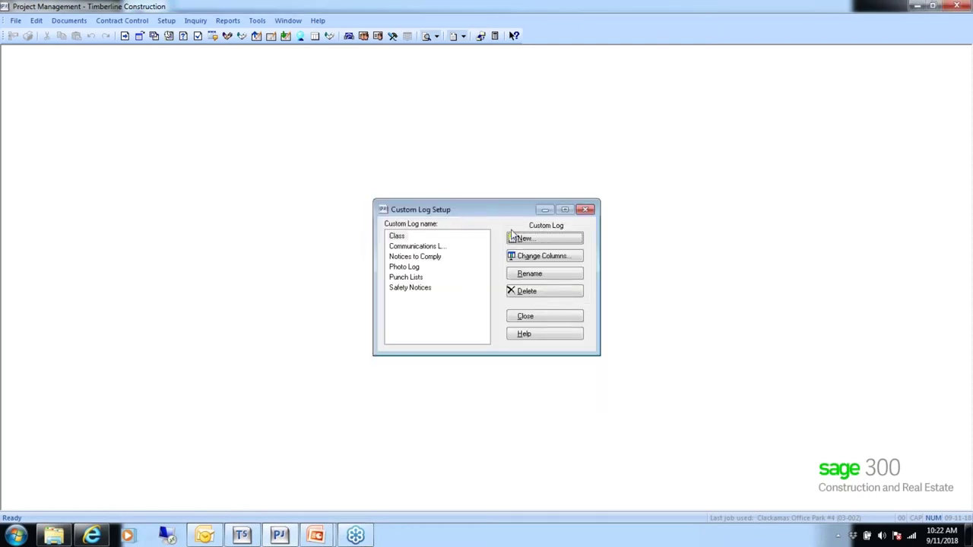
Close Custom Log Setup and upgrade the data file, saving print file '2' and overwriting it.
{"action": "left_click", "coordinate": [536, 318]}
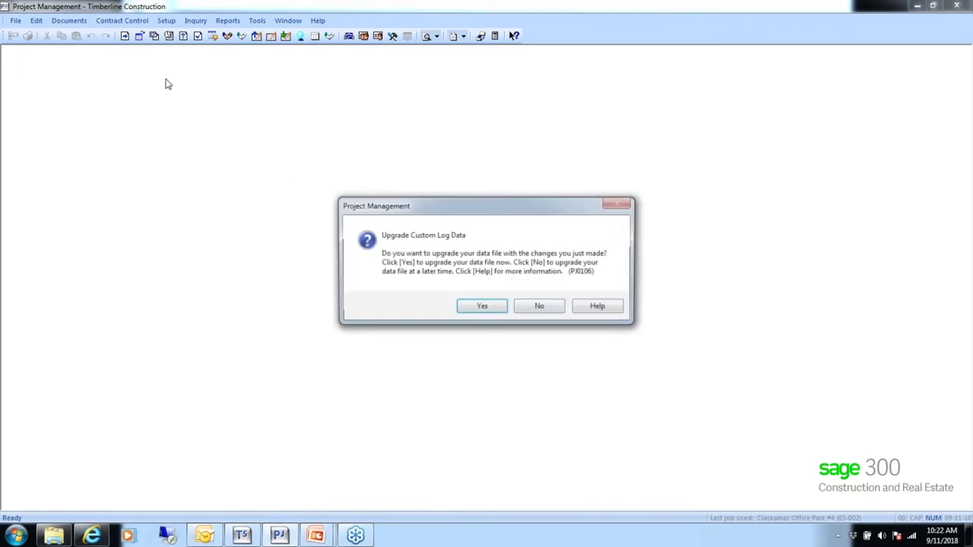
{"action": "left_click", "coordinate": [481, 311]}
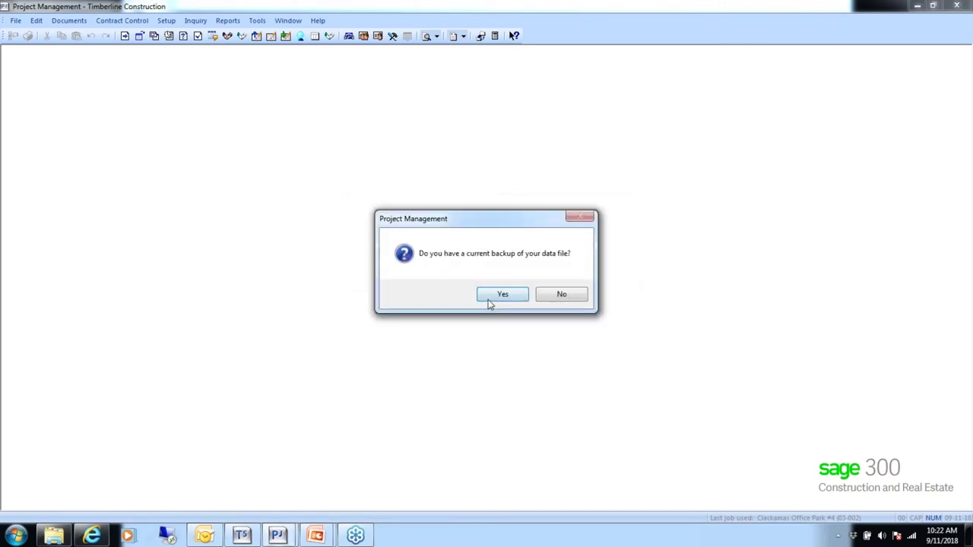
{"action": "left_click", "coordinate": [498, 295]}
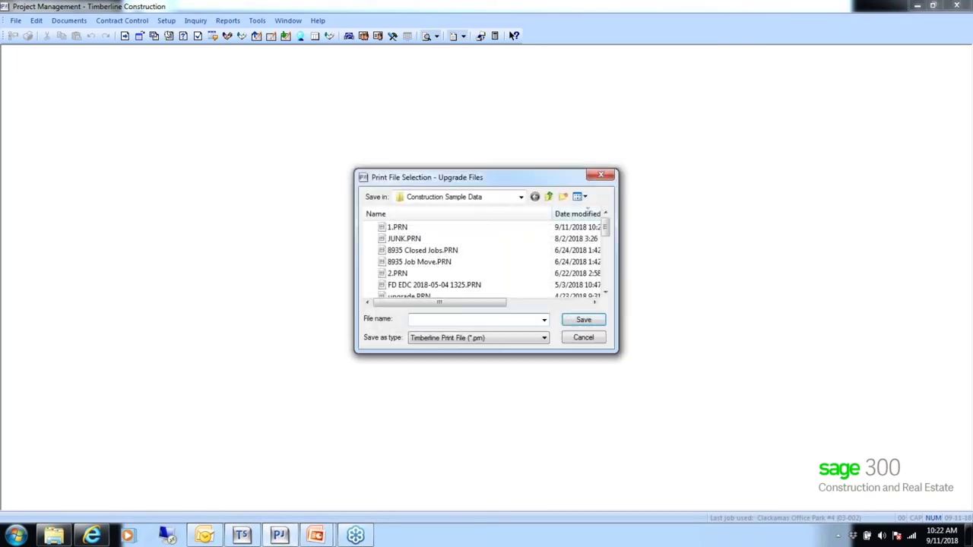
{"action": "type", "text": "2"}
{"action": "left_click", "coordinate": [578, 323]}
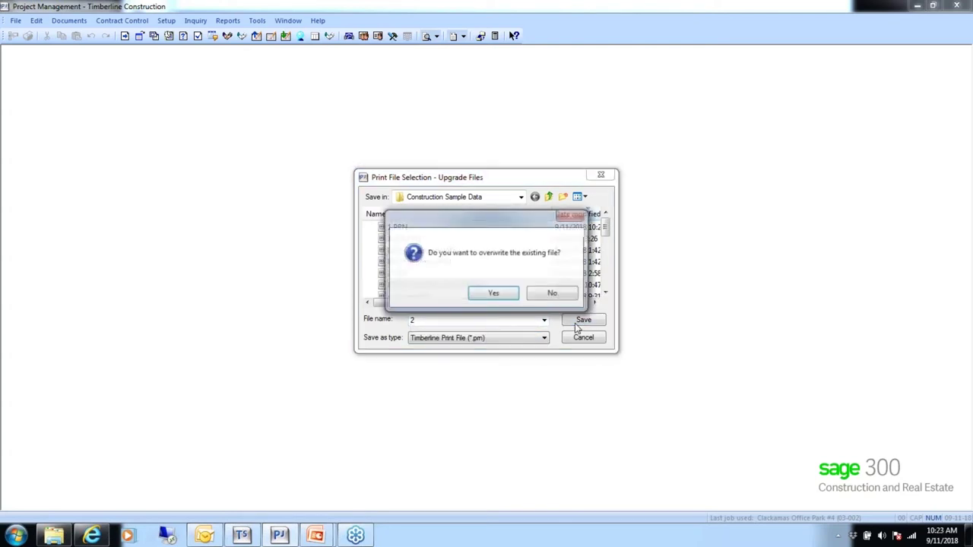
{"action": "left_click", "coordinate": [495, 294]}
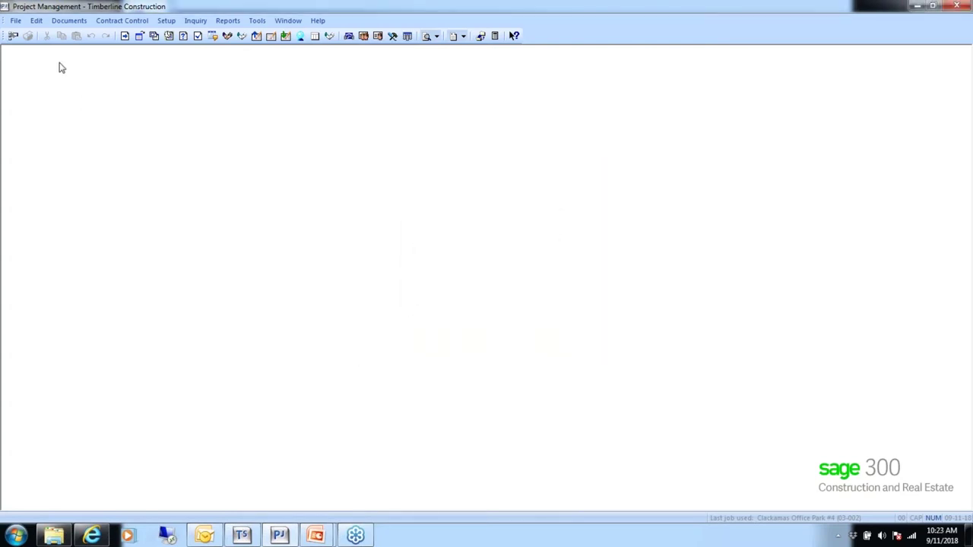
Check the Documents custom log list for Class, then reopen and close Custom Log Setup.
{"action": "left_click", "coordinate": [66, 26]}
{"action": "mouse_move", "coordinate": [109, 141]}
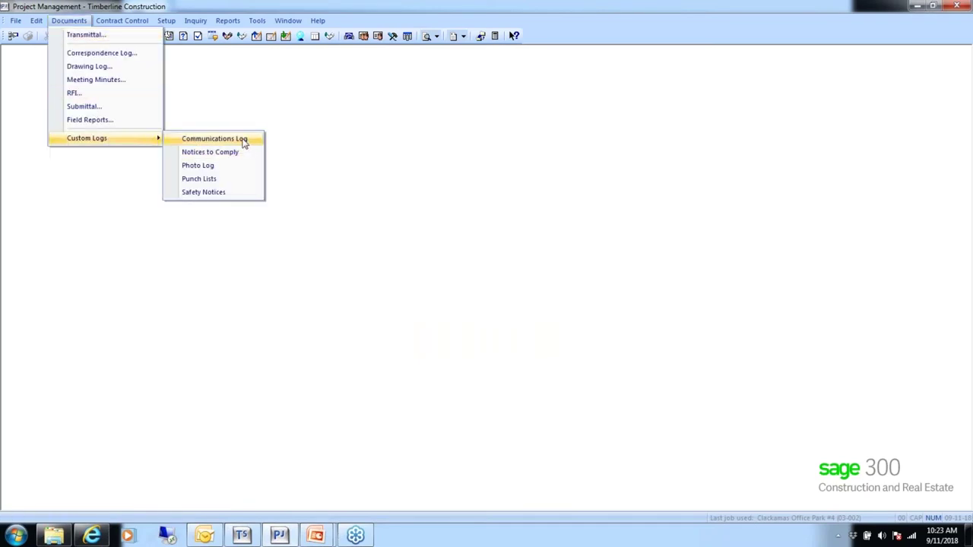
{"action": "left_click", "coordinate": [112, 158]}
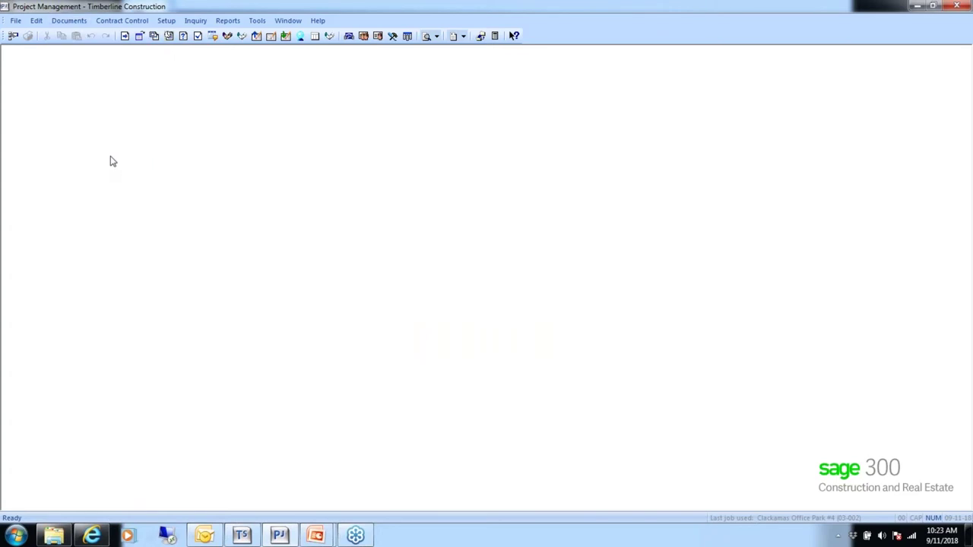
{"action": "left_click", "coordinate": [71, 23]}
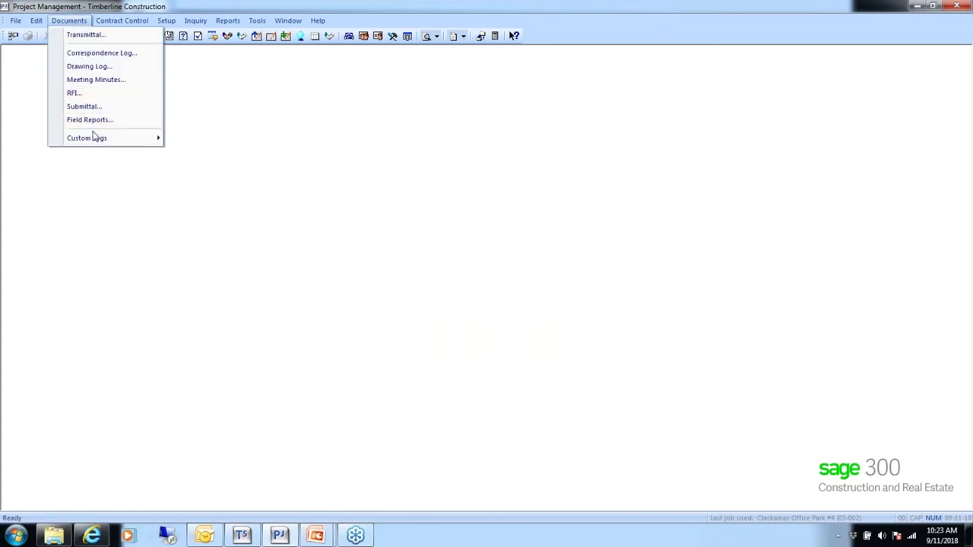
{"action": "mouse_move", "coordinate": [96, 142]}
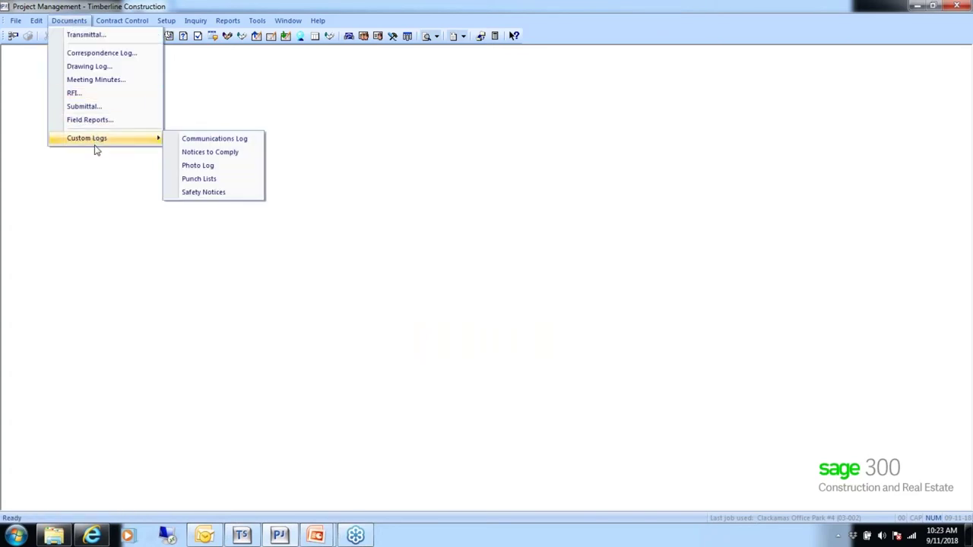
{"action": "left_click", "coordinate": [98, 176]}
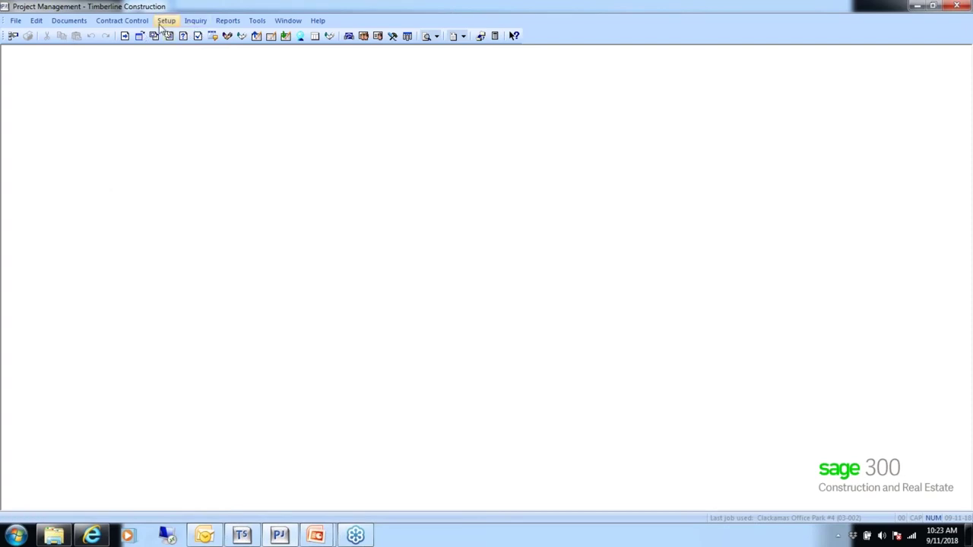
{"action": "left_click", "coordinate": [164, 22]}
{"action": "left_click", "coordinate": [193, 102]}
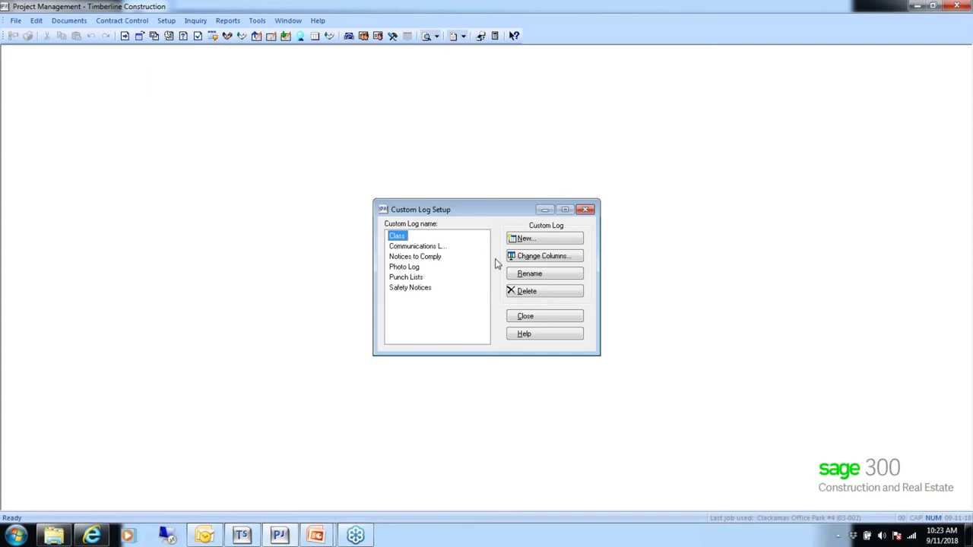
{"action": "left_click", "coordinate": [536, 319]}
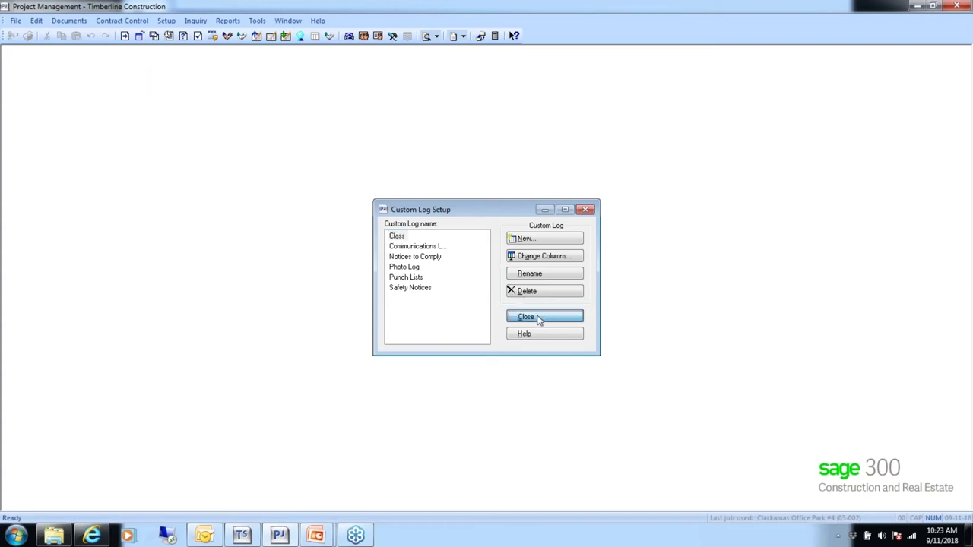
Restart Project Management and open the Class log entry window for job 03-002.
{"action": "left_click", "coordinate": [15, 20]}
{"action": "left_click", "coordinate": [38, 151]}
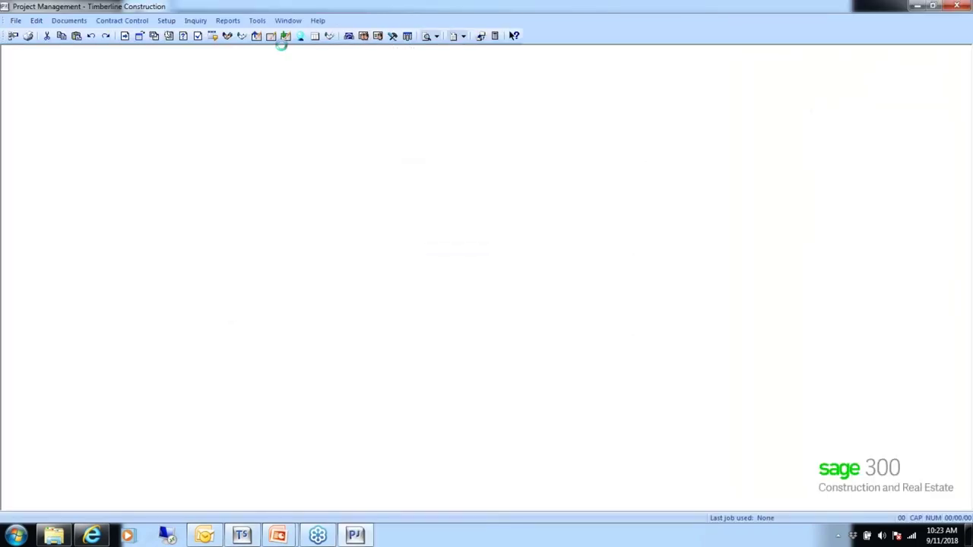
{"action": "left_click", "coordinate": [73, 23]}
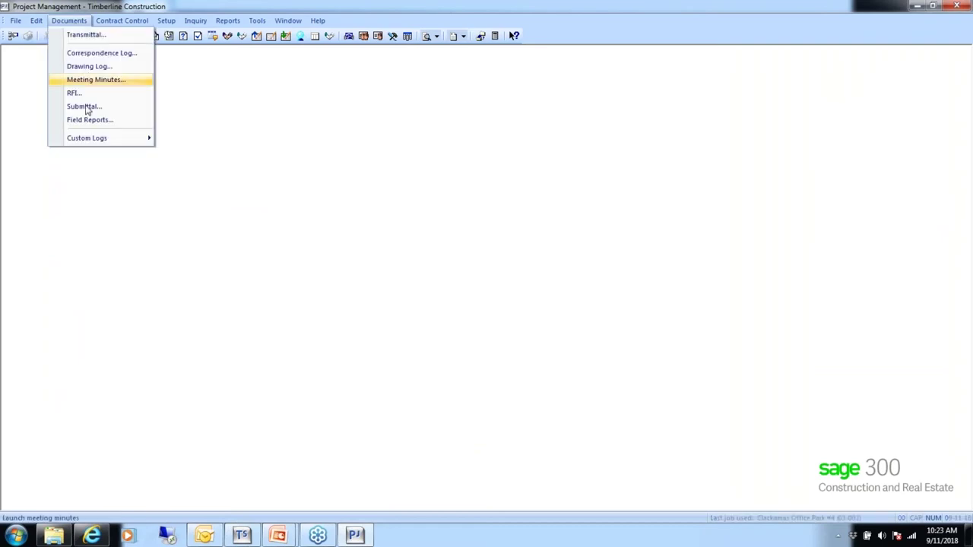
{"action": "mouse_move", "coordinate": [92, 139]}
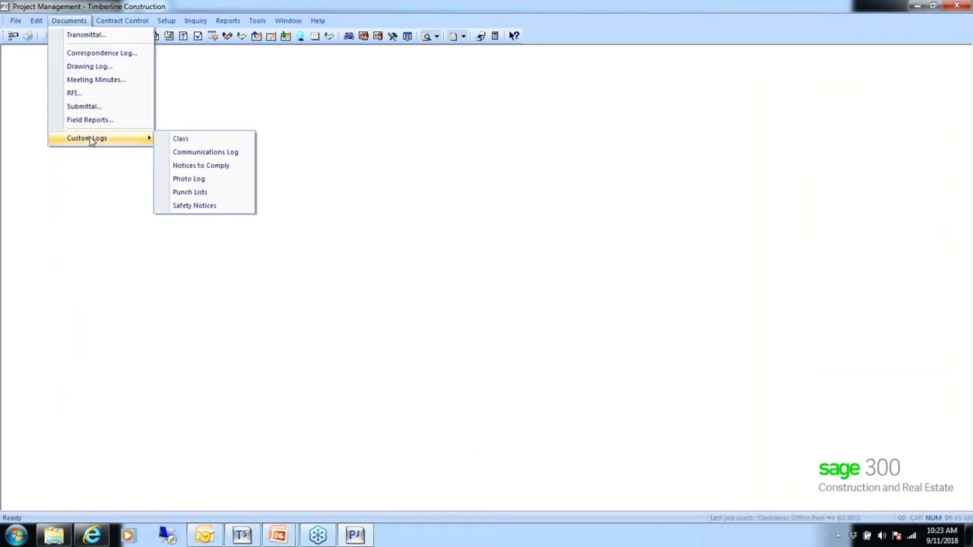
{"action": "left_click", "coordinate": [183, 141]}
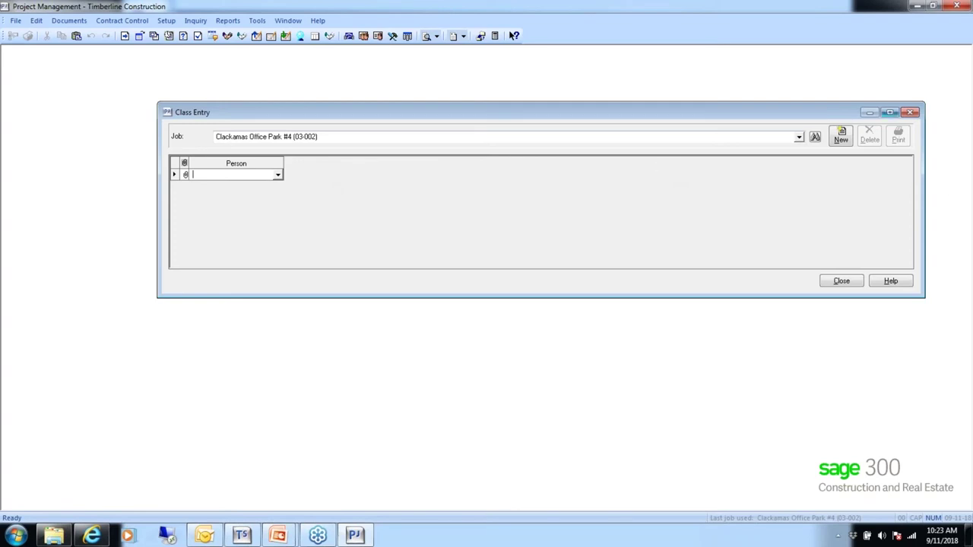
Close Class Entry, return to the PowerPoint slide show and advance to the Reminders slide.
{"action": "left_click", "coordinate": [842, 281]}
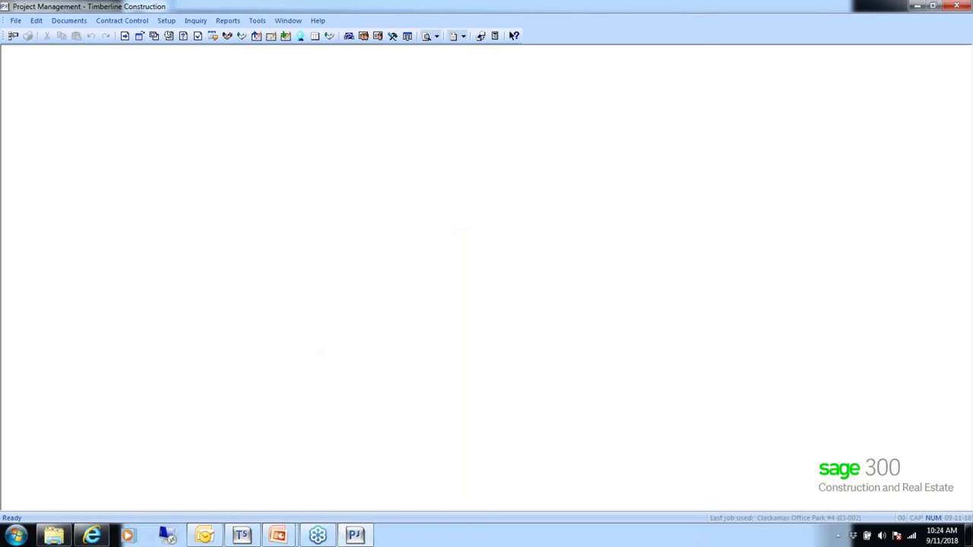
{"action": "mouse_move", "coordinate": [278, 536]}
{"action": "left_click", "coordinate": [342, 476]}
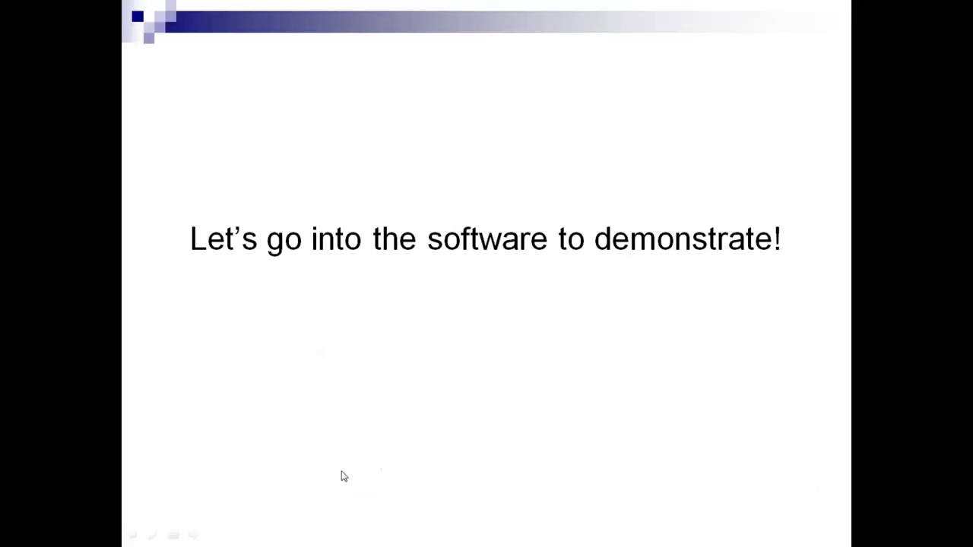
{"action": "left_click", "coordinate": [336, 475]}
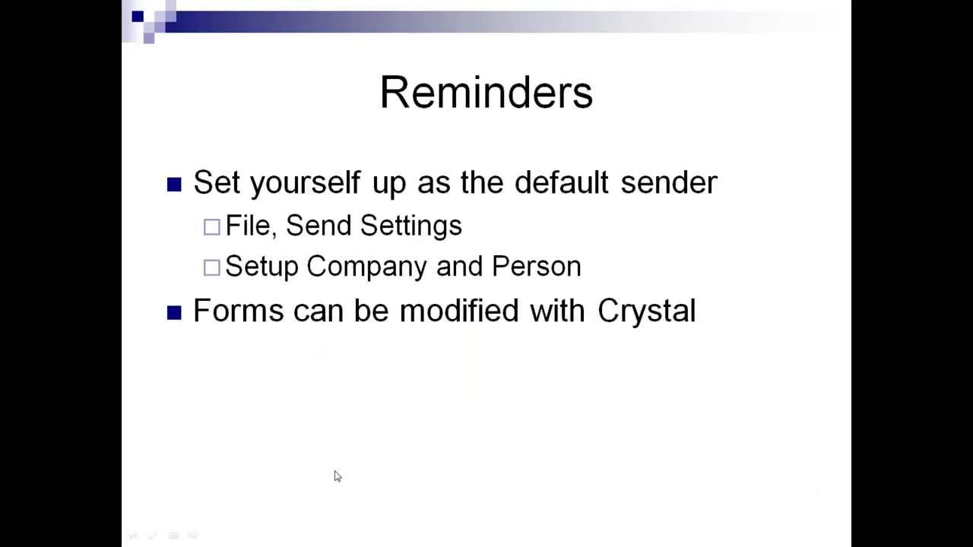